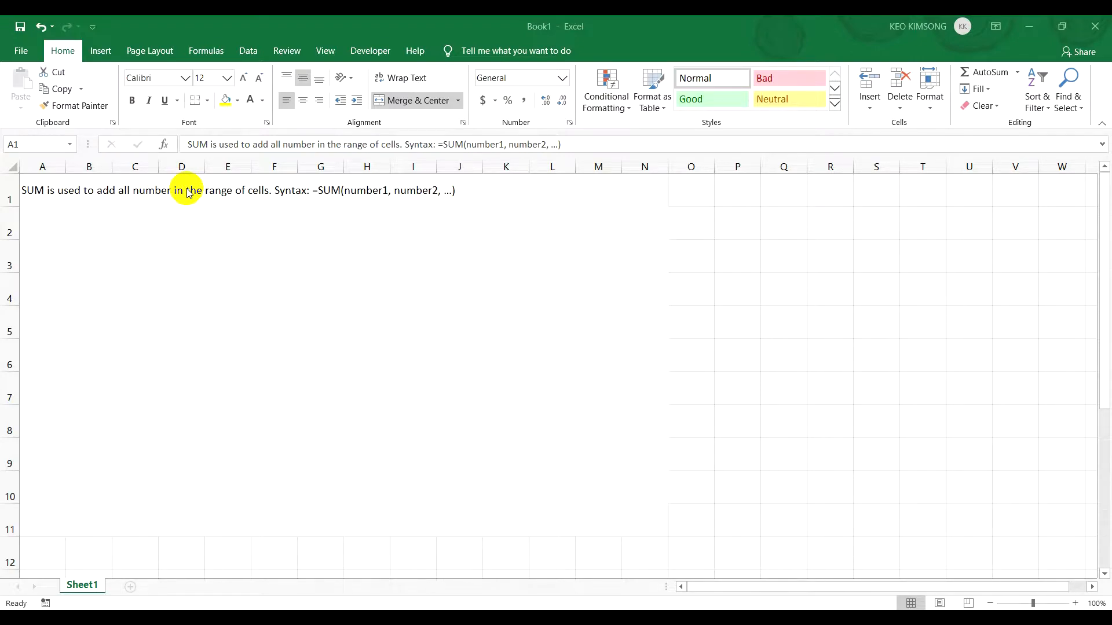
# Switch to the 123Scoring System.xlsx workbook and clear the first student's Total in cell S7.
pyautogui.click(329, 192)
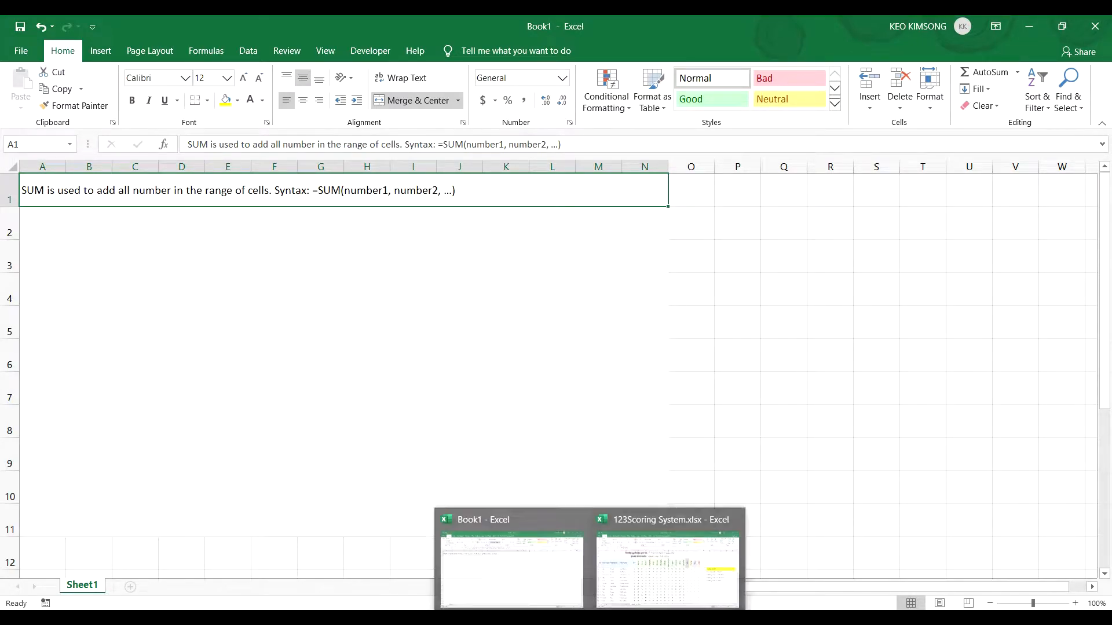
pyautogui.click(635, 581)
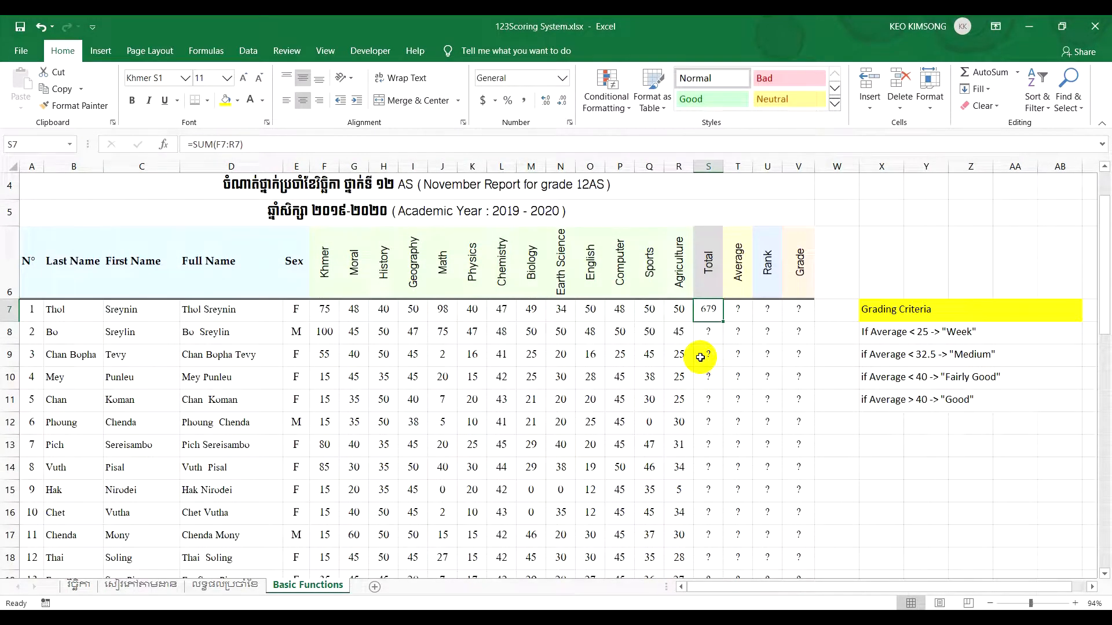
pyautogui.click(706, 330)
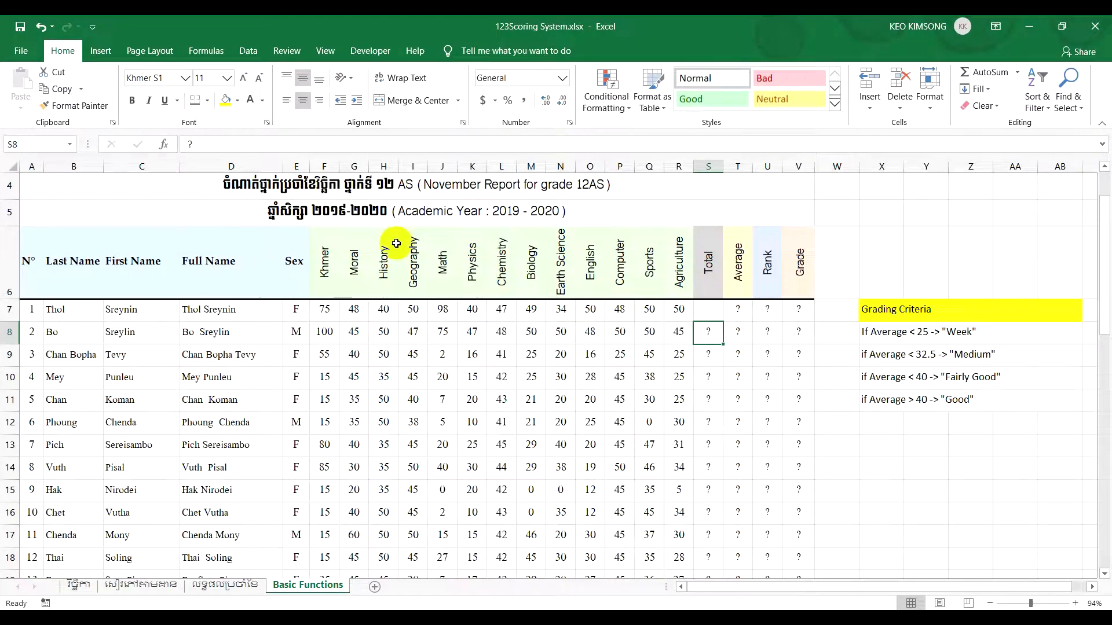
pyautogui.click(707, 255)
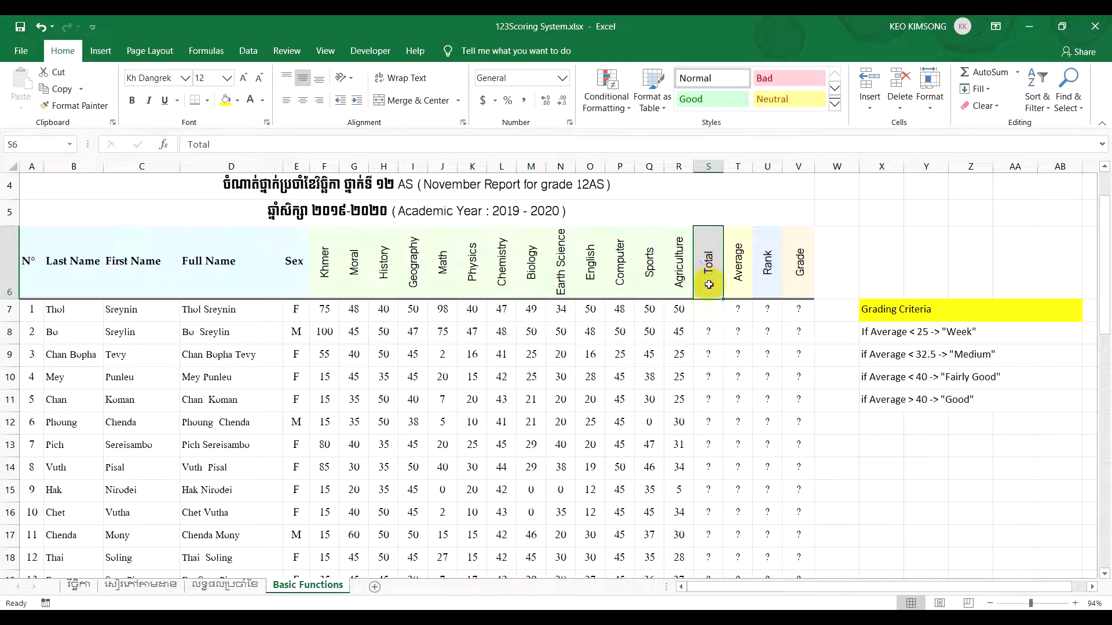
pyautogui.click(704, 312)
pyautogui.click(74, 307)
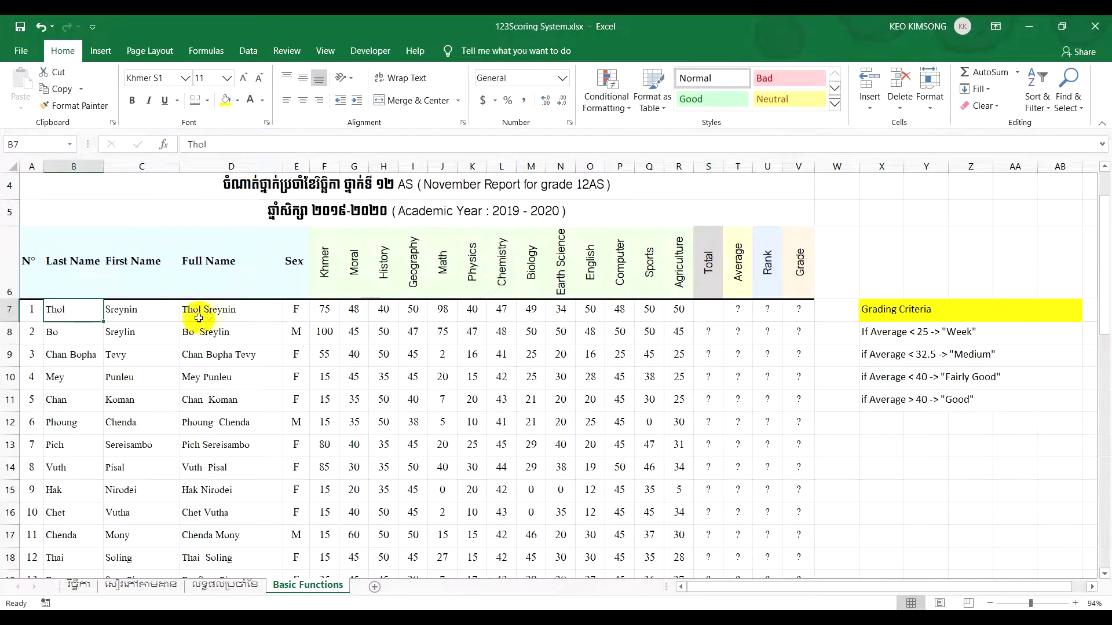
# Total the first student's scores in S7 by adding each cell individually: =F7+G7+H7+I7+J7+K7+L7+M7+N7+O7+P7+Q7+R7.
pyautogui.click(705, 309)
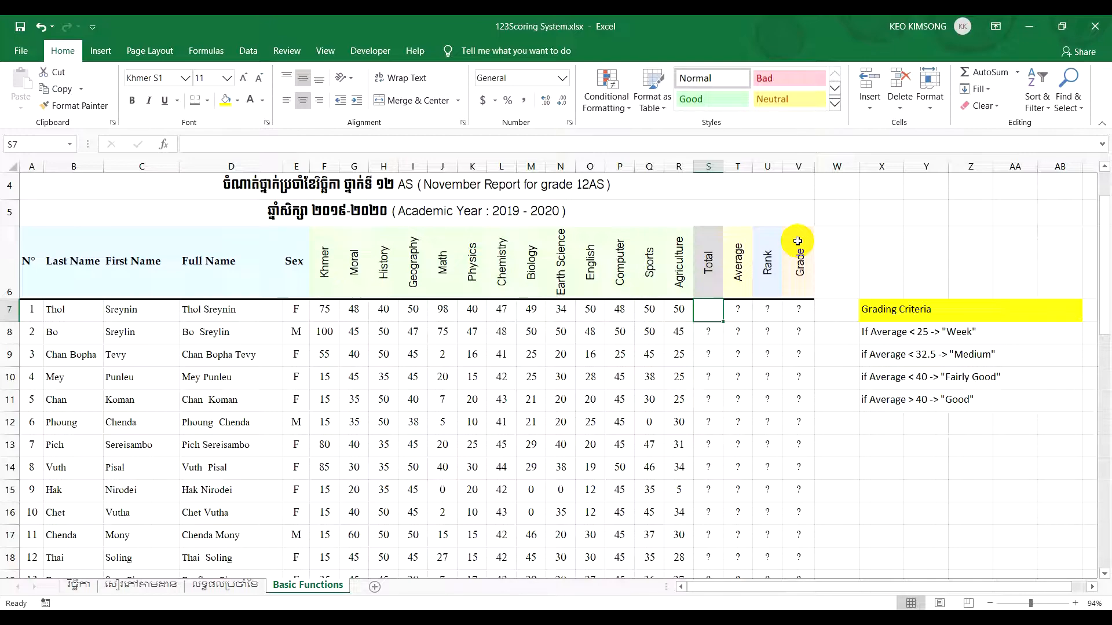
pyautogui.write('=')
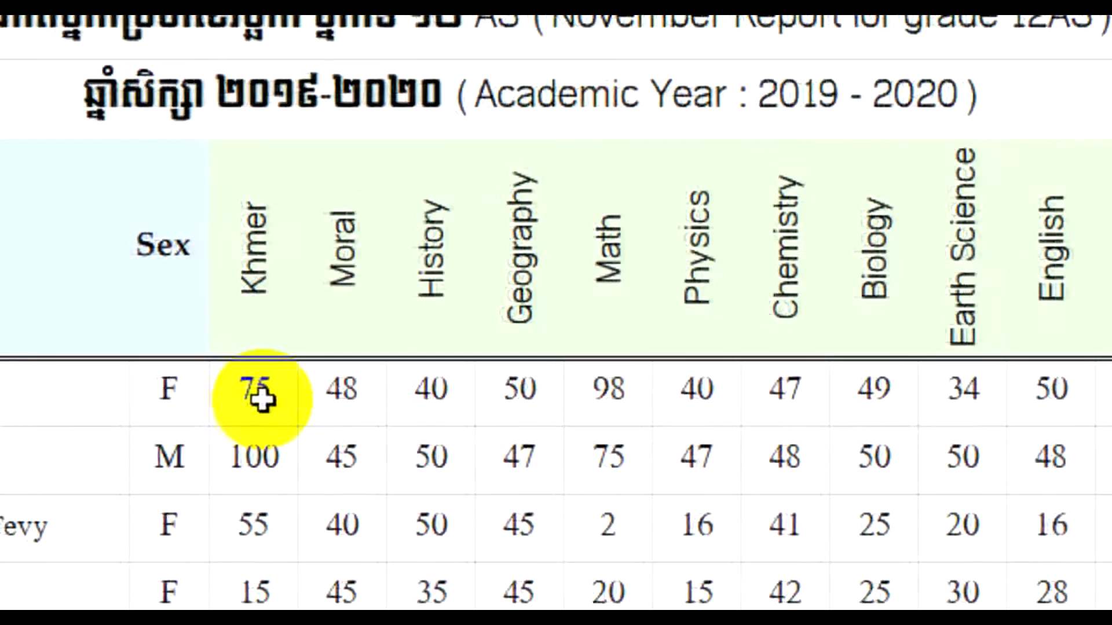
pyautogui.click(262, 399)
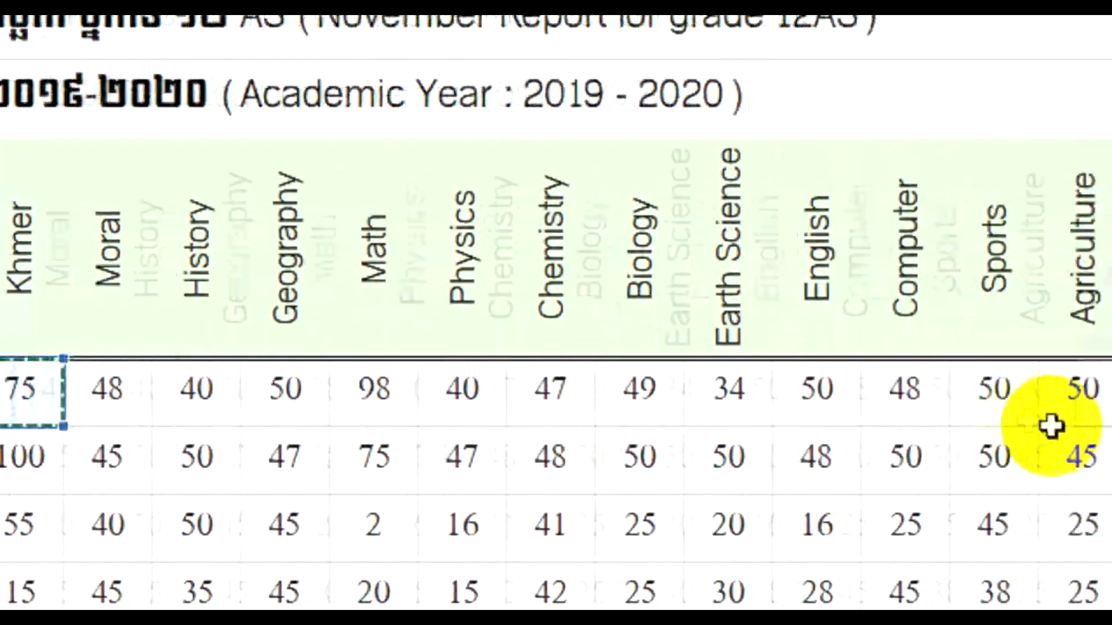
pyautogui.write('+')
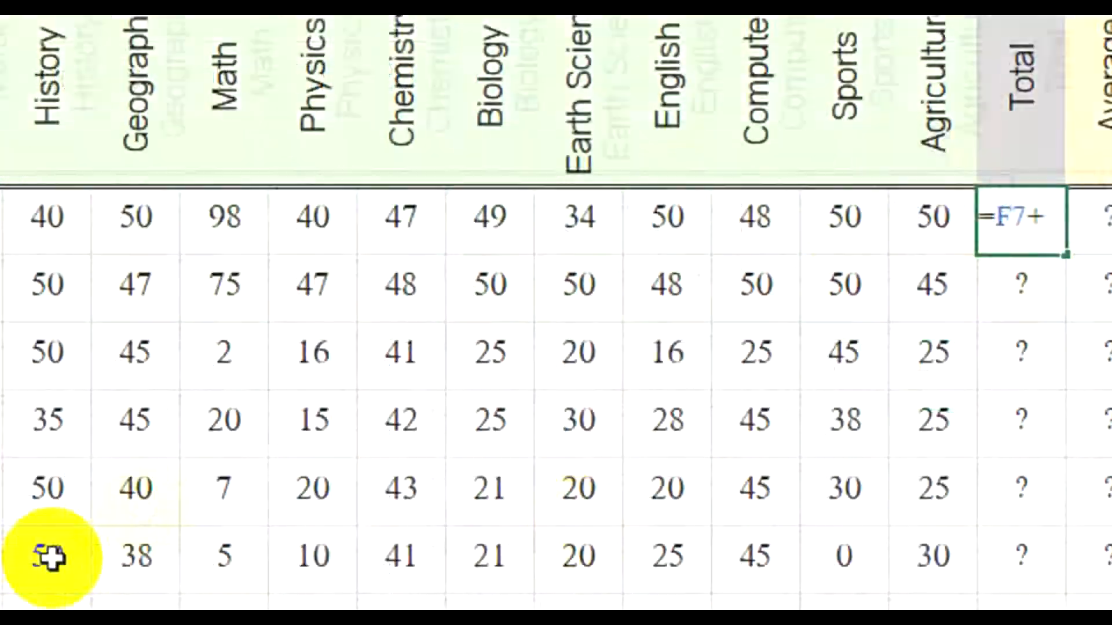
pyautogui.click(233, 189)
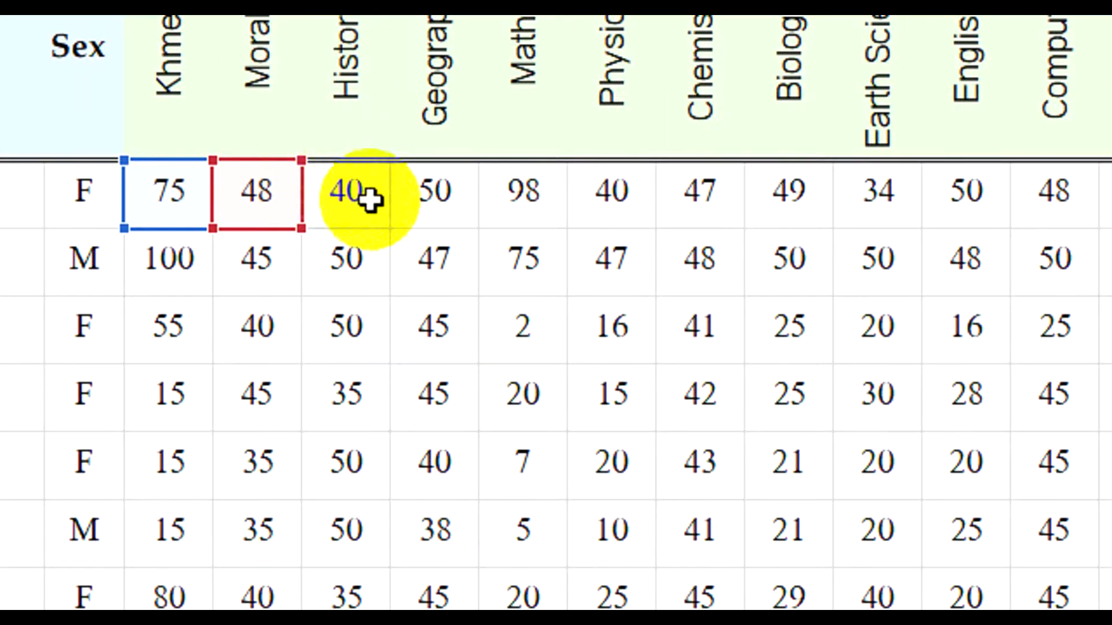
pyautogui.click(342, 198)
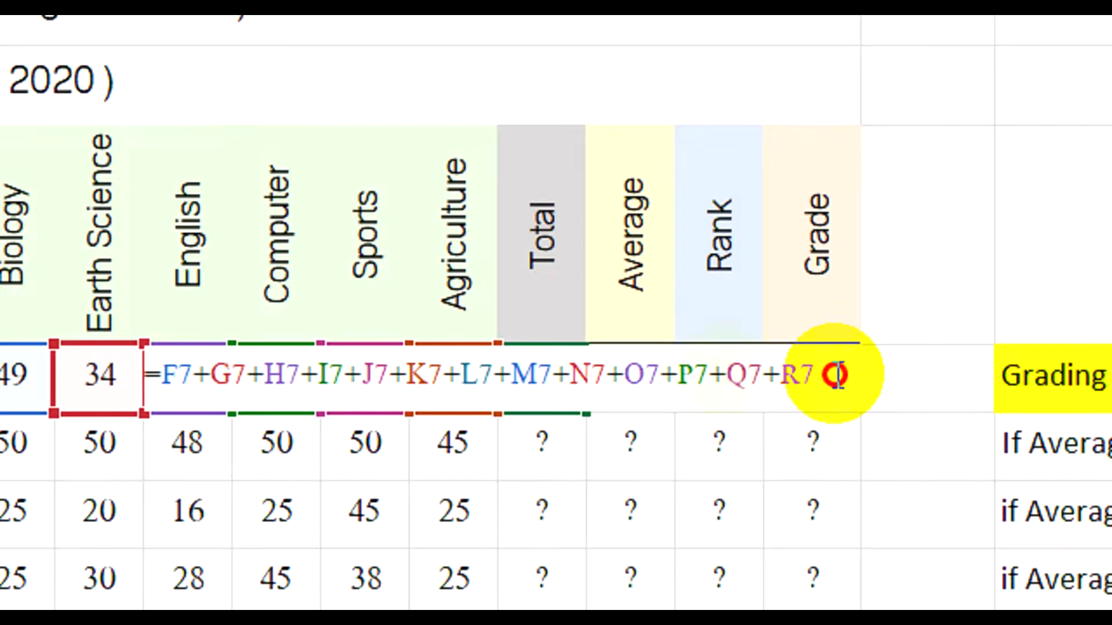
pyautogui.moveTo(833, 375); pyautogui.dragTo(145, 370)
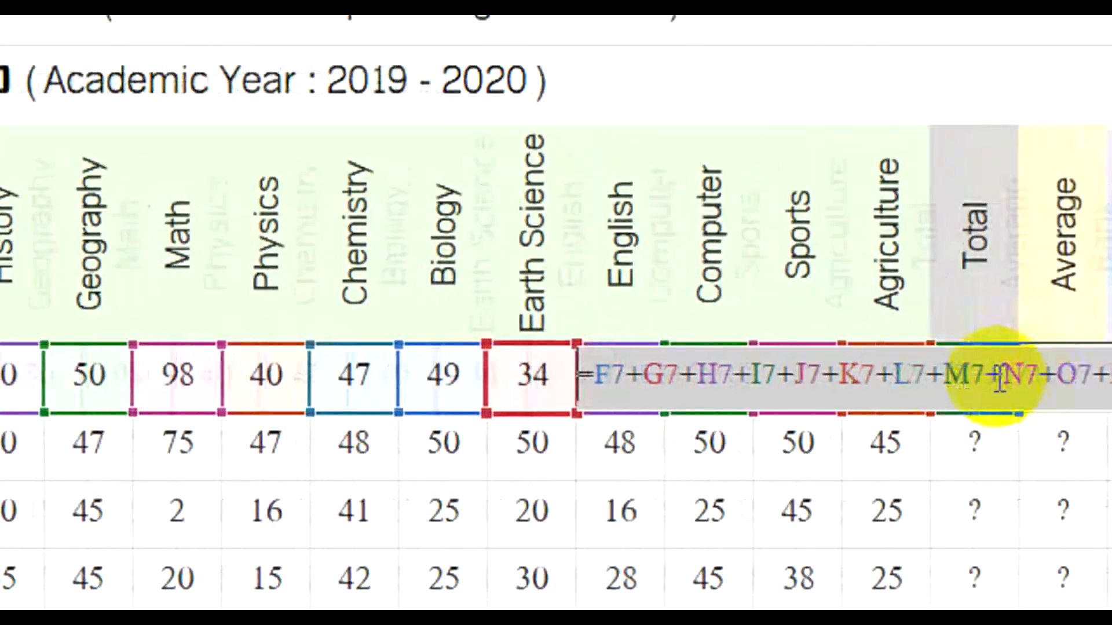
pyautogui.click(892, 377)
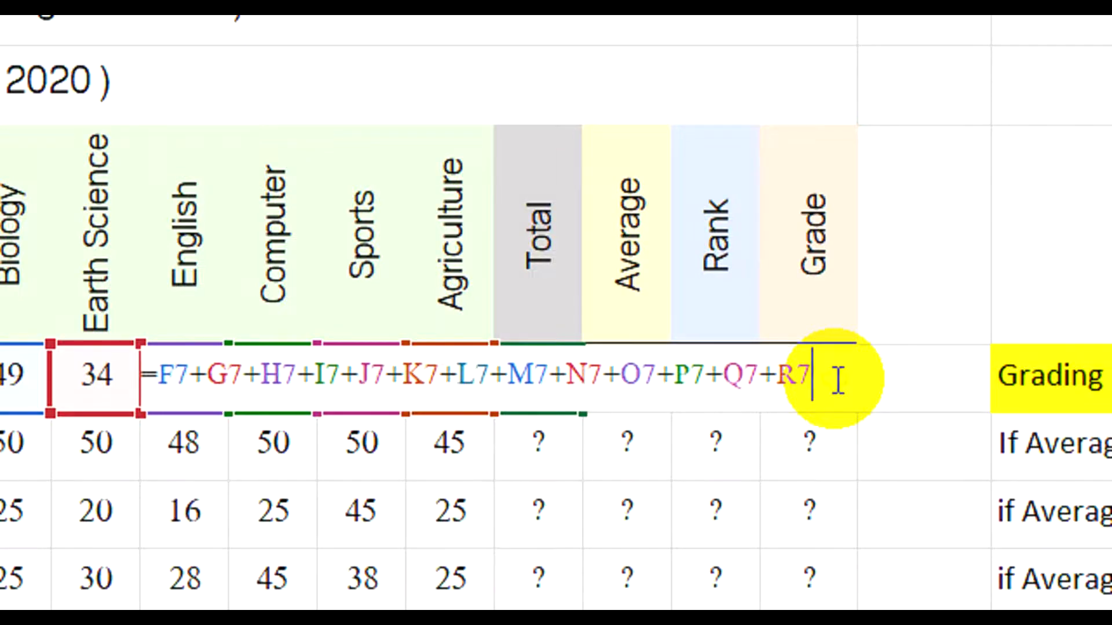
pyautogui.press('Return')
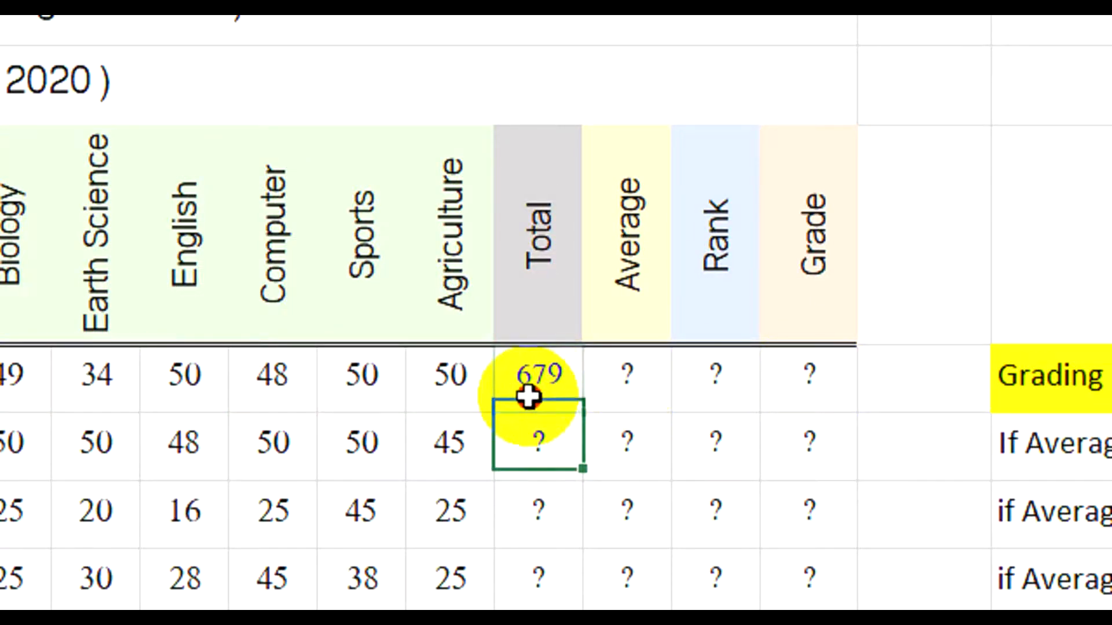
pyautogui.click(528, 397)
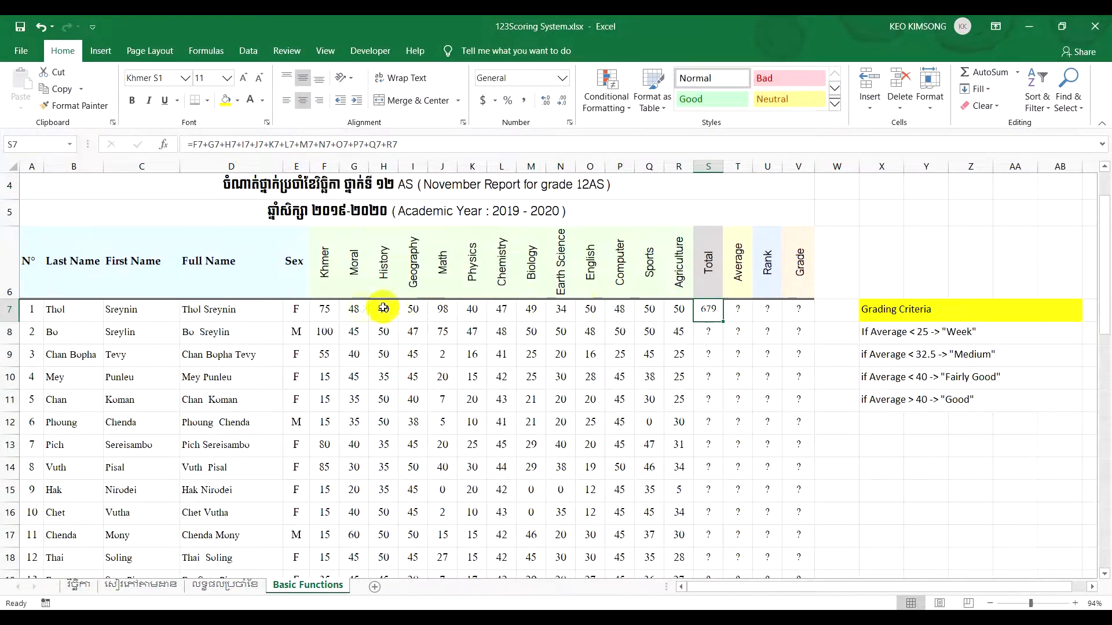
pyautogui.moveTo(325, 309); pyautogui.dragTo(679, 311)
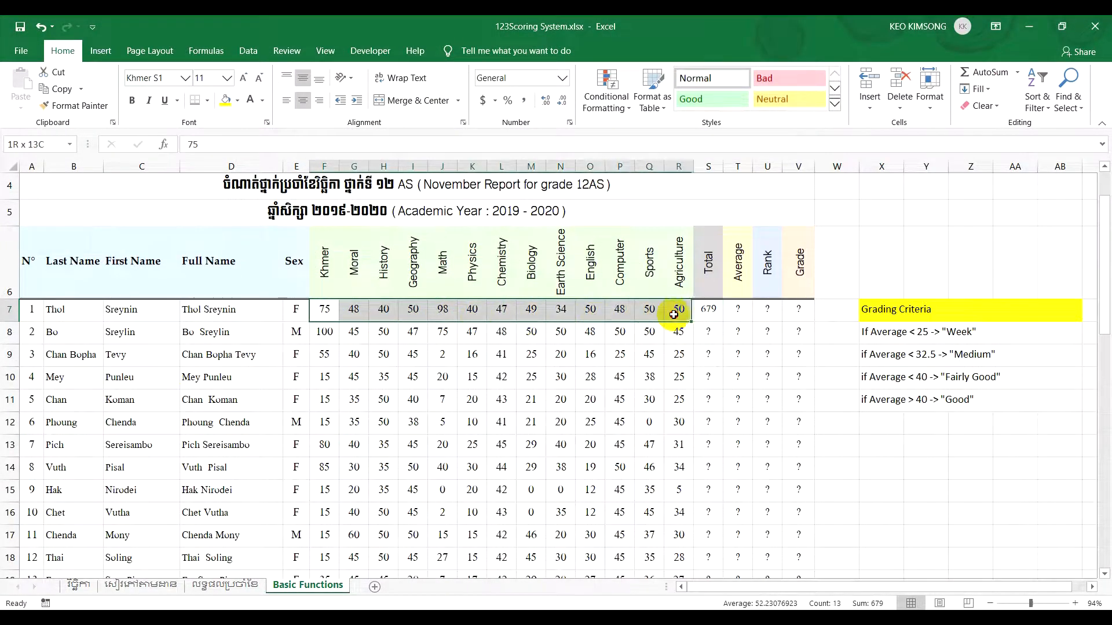
# Replace the cell-by-cell addition in S7 with the formula =SUM(F7:R7).
pyautogui.click(716, 311)
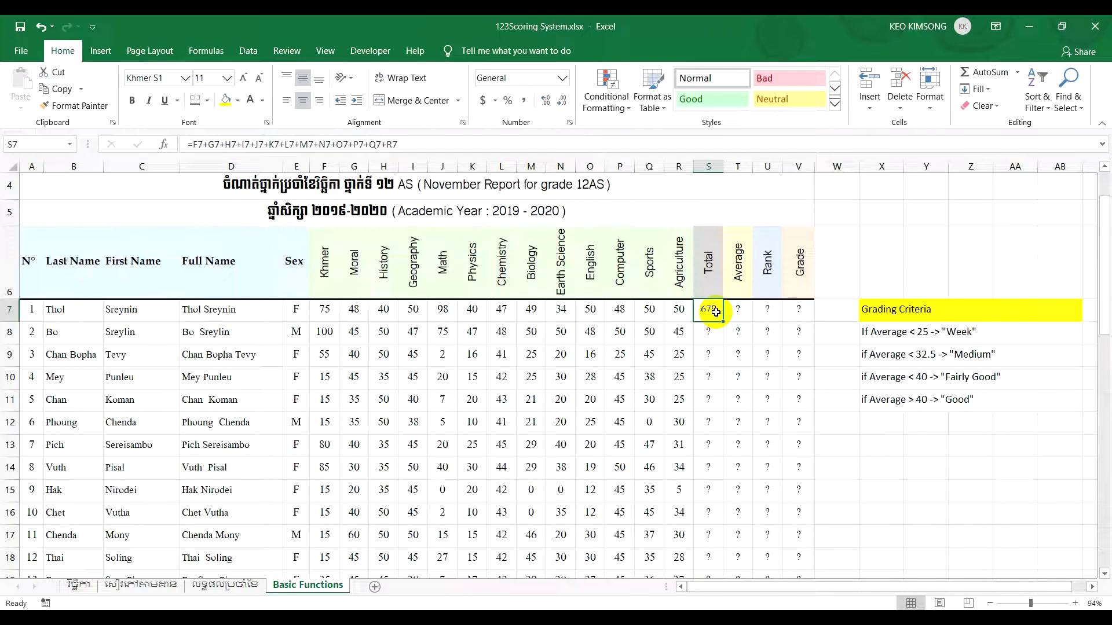
pyautogui.write('=')
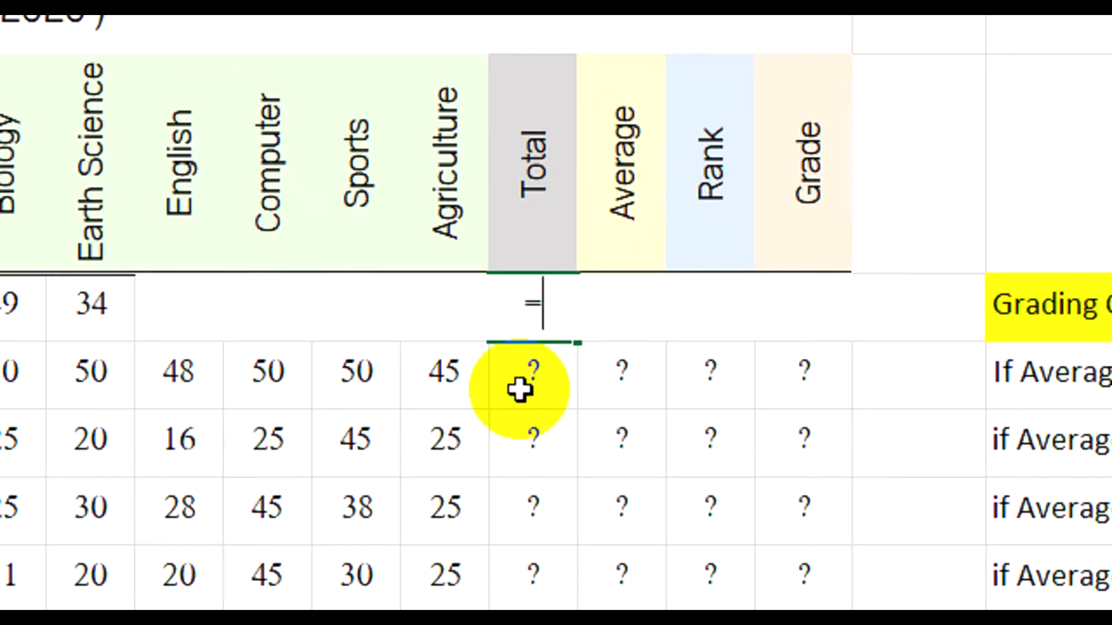
pyautogui.write('sum')
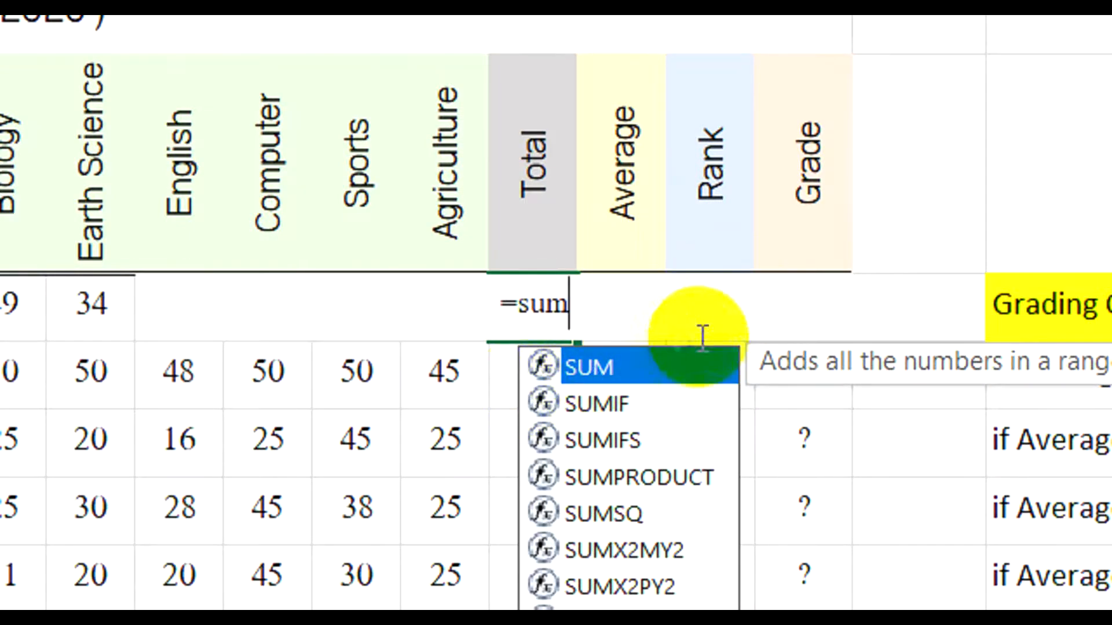
pyautogui.doubleClick(657, 377)
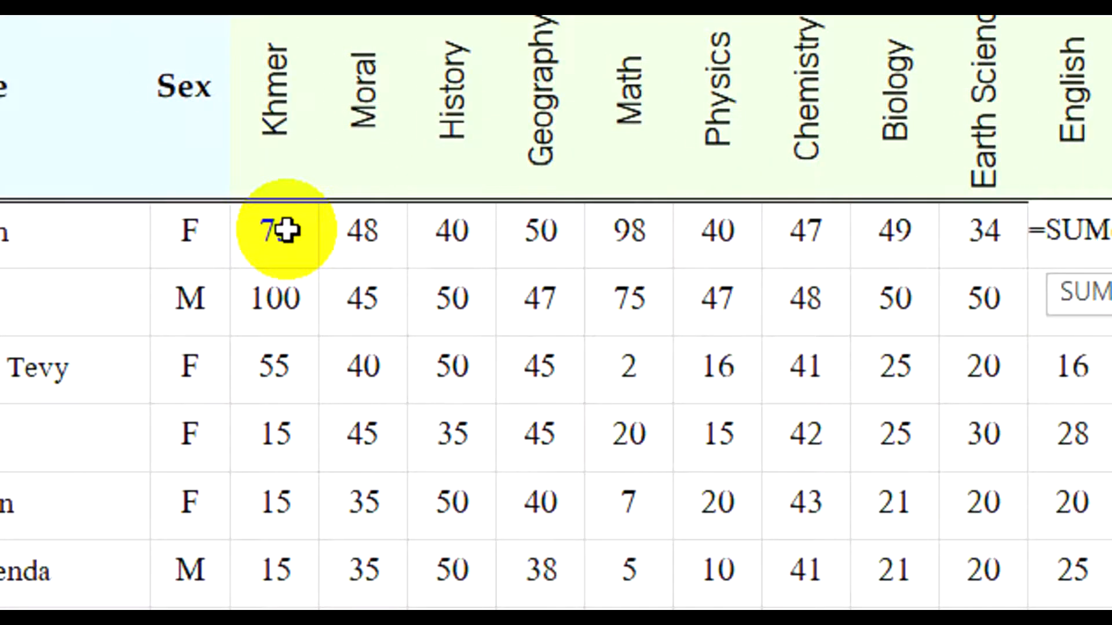
pyautogui.moveTo(278, 233); pyautogui.dragTo(1111, 226)
pyautogui.moveTo(863, 226)
pyautogui.mouseDown()
pyautogui.moveTo(832, 235)
pyautogui.moveTo(809, 122)
pyautogui.moveTo(856, 227)
pyautogui.mouseUp()
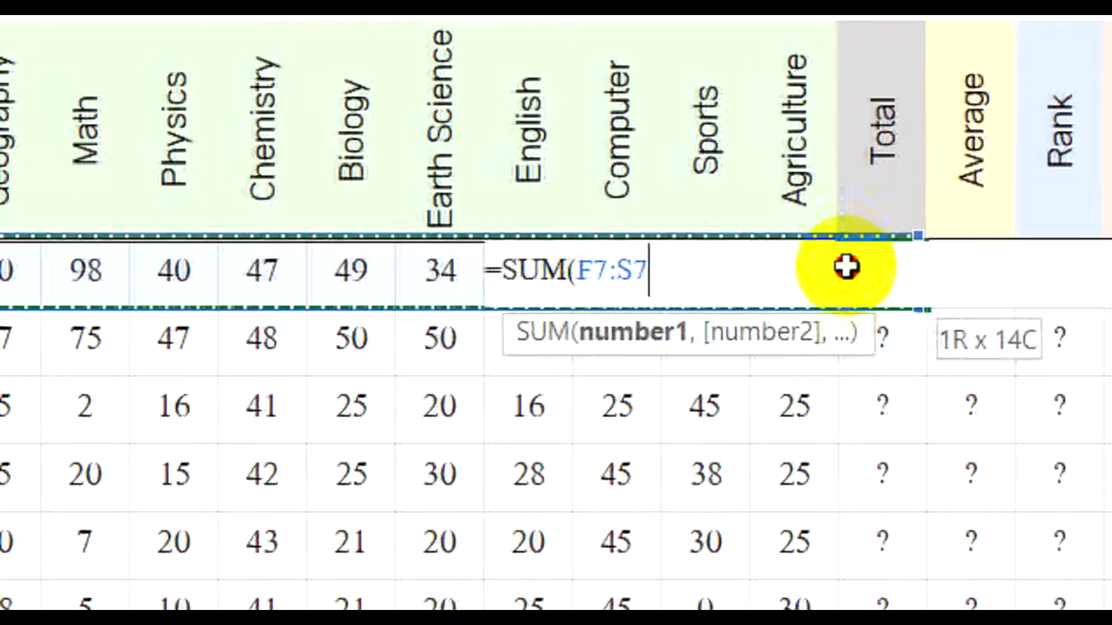
pyautogui.moveTo(846, 266); pyautogui.dragTo(809, 289)
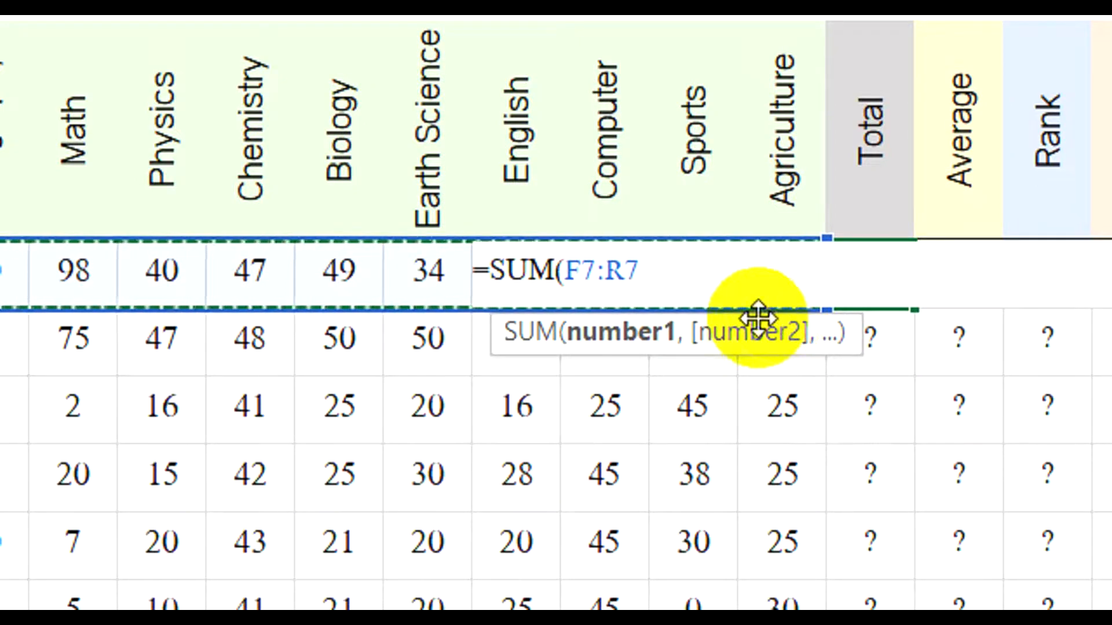
pyautogui.write(')')
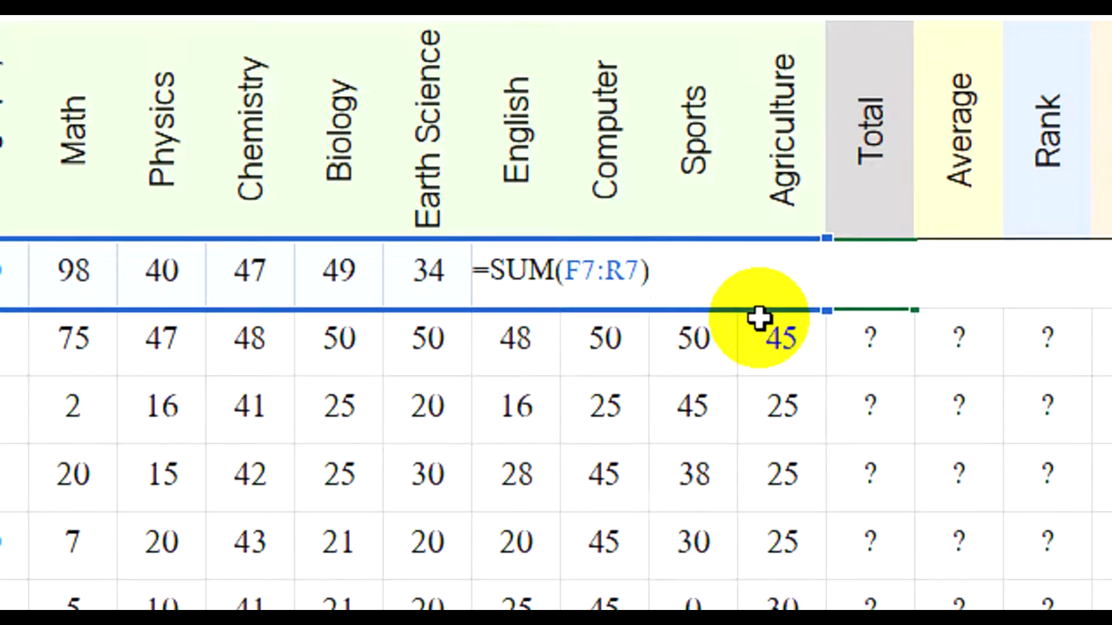
pyautogui.press('Return')
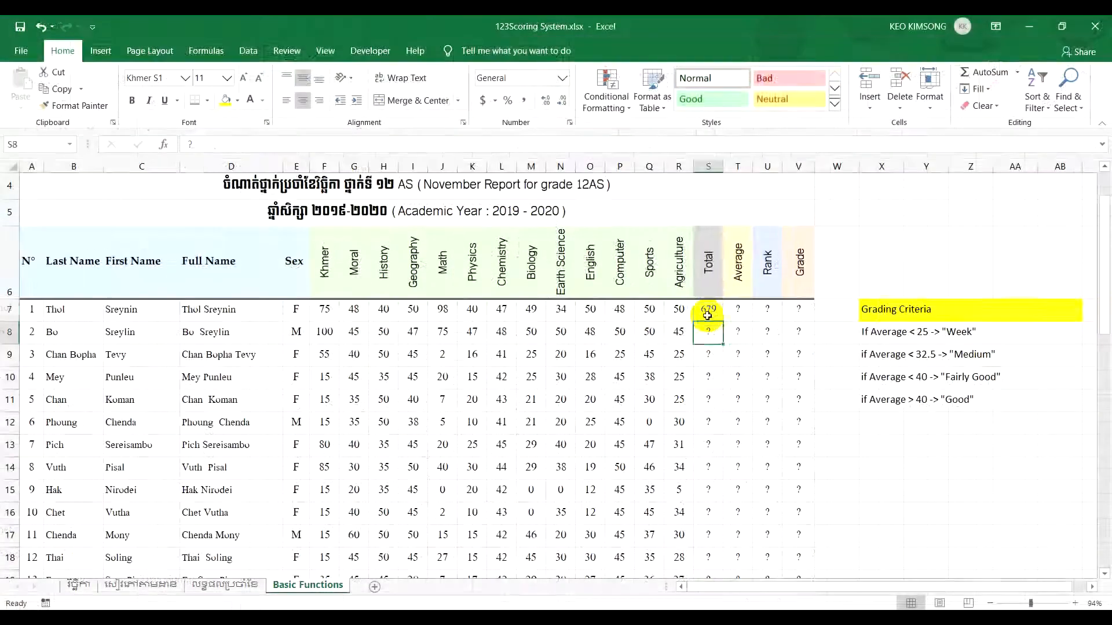
# Copy the SUM formula from S7 down the Total column to the last student in row 43.
pyautogui.click(707, 313)
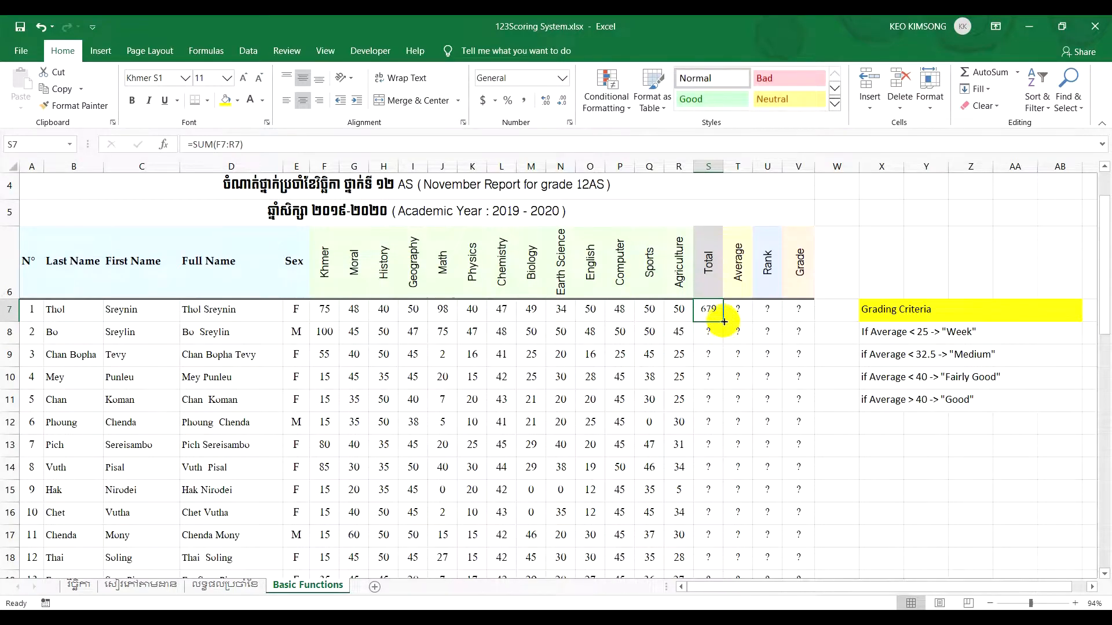
pyautogui.moveTo(723, 321); pyautogui.dragTo(712, 484)
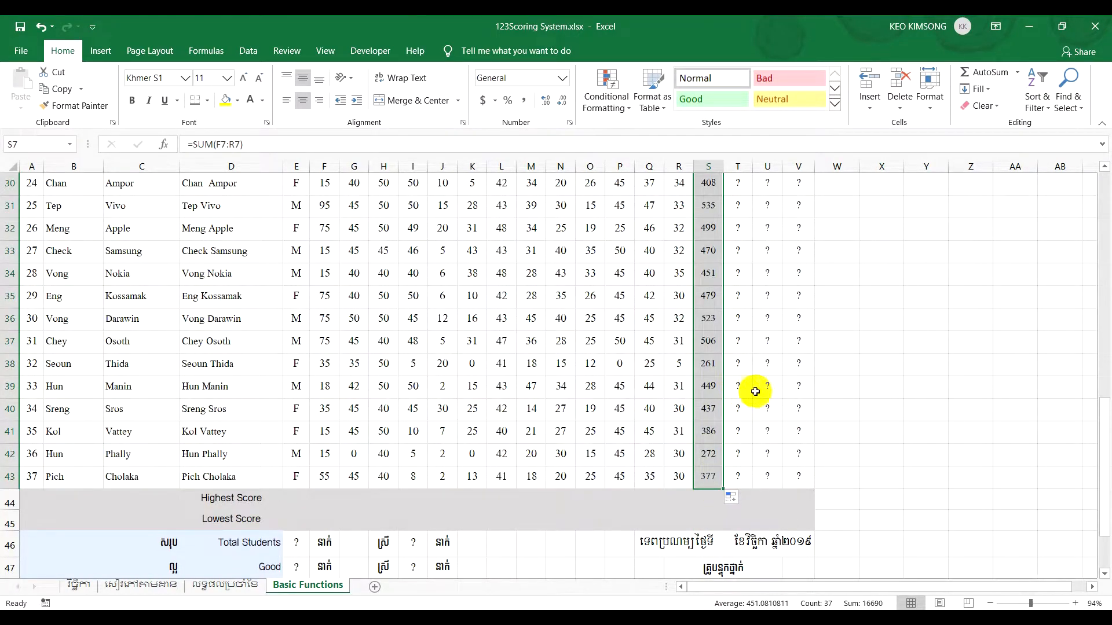
pyautogui.scroll(9, 726, 383)
pyautogui.click(701, 392)
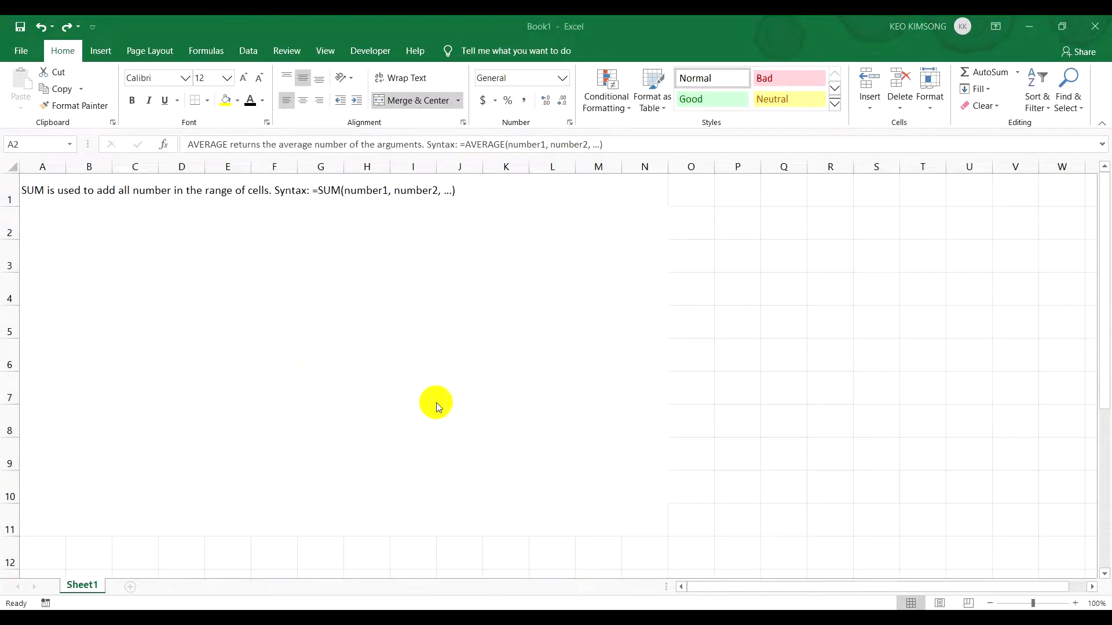
# Examine the AVERAGE function's description and syntax in cell A2 of Book1.
pyautogui.click(113, 238)
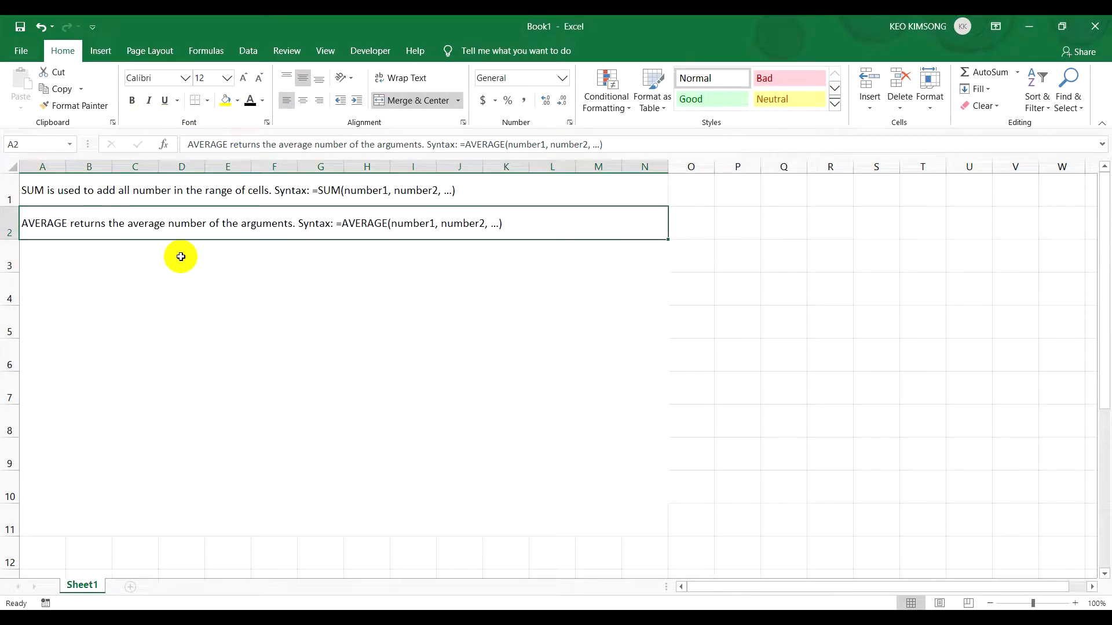
pyautogui.click(163, 243)
pyautogui.click(147, 233)
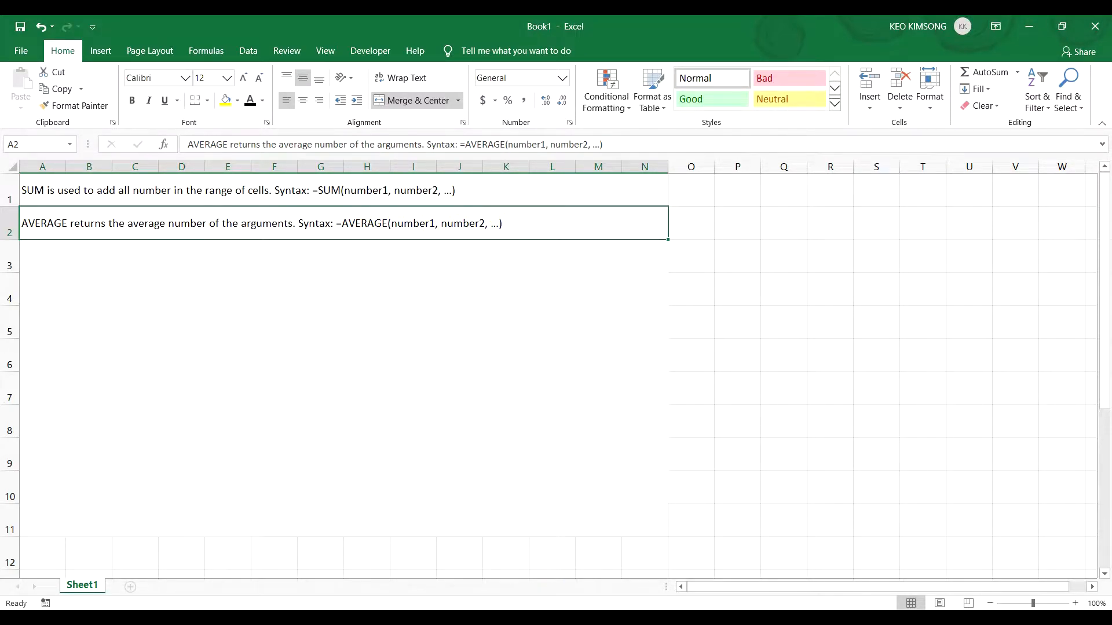
# Switch back to the 123Scoring System workbook and calculate the first student's average in T7 with =AVERAGE(F7:R7).
pyautogui.click(608, 581)
pyautogui.click(740, 344)
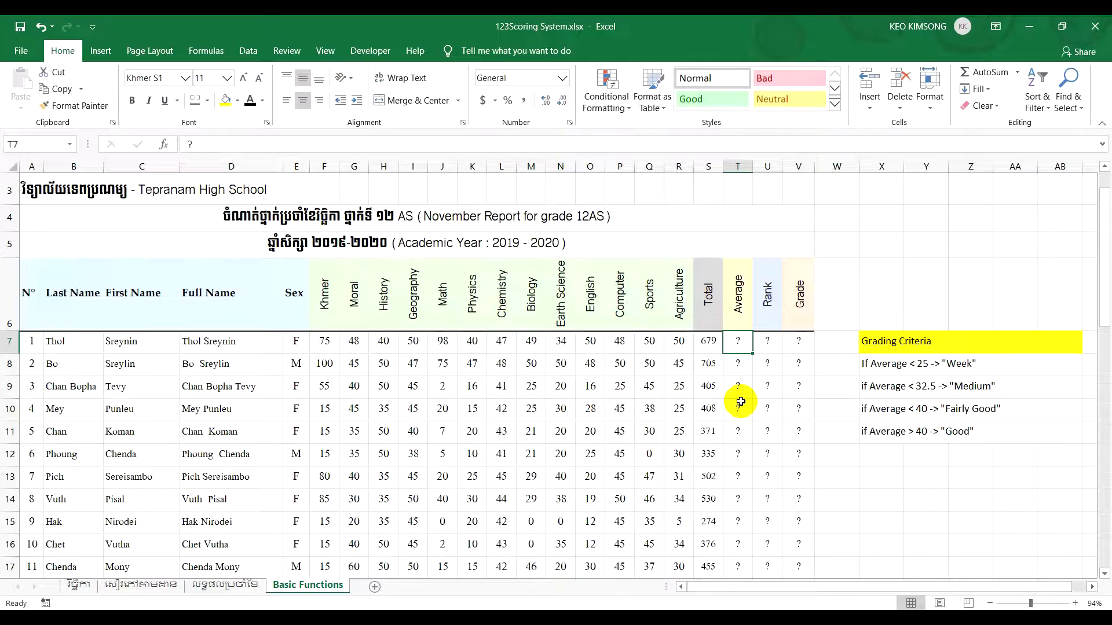
pyautogui.write('=')
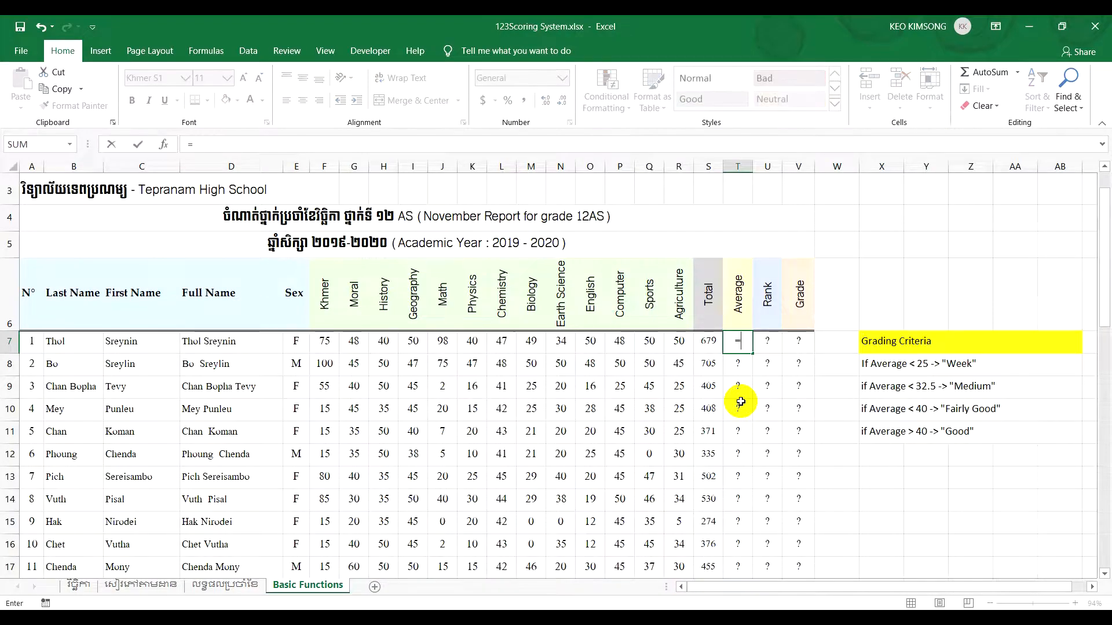
pyautogui.write('aver')
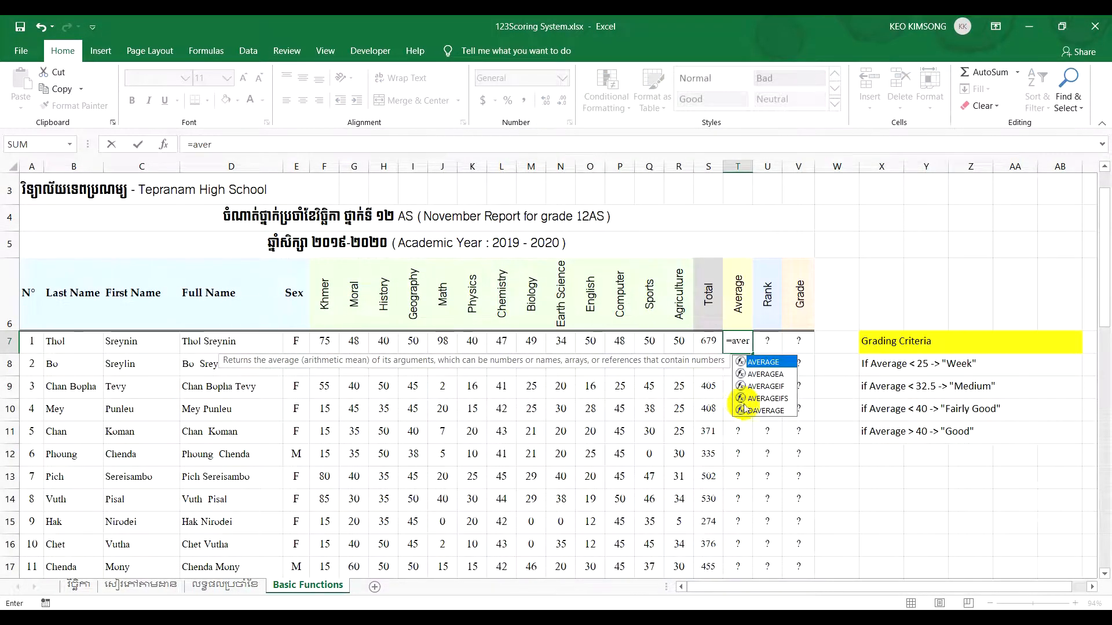
pyautogui.doubleClick(762, 362)
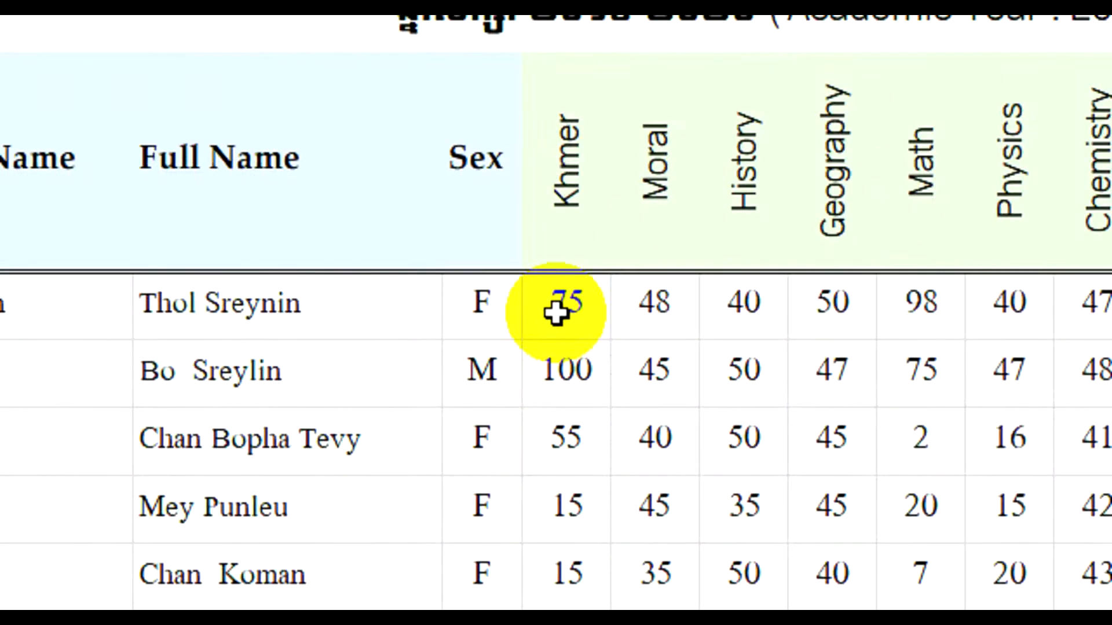
pyautogui.moveTo(556, 312); pyautogui.dragTo(938, 303)
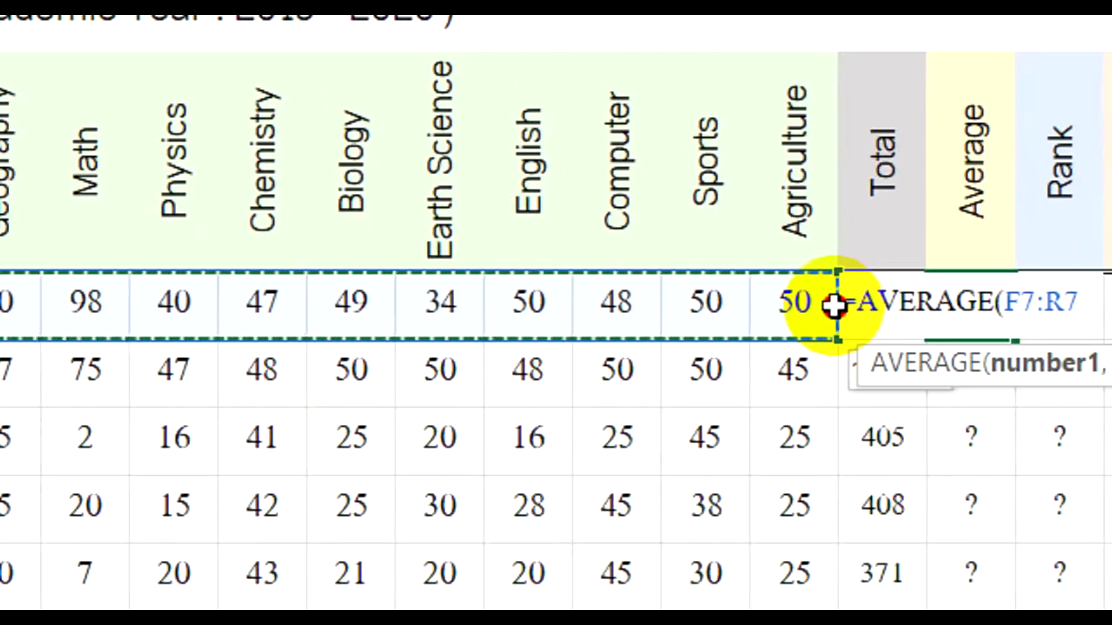
pyautogui.write(')')
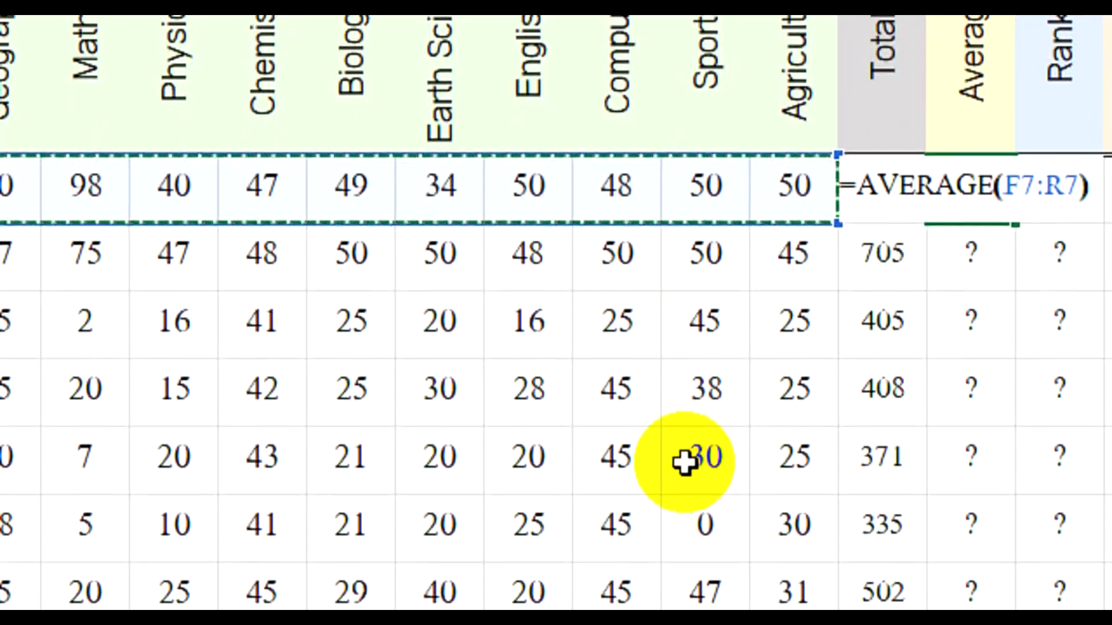
pyautogui.press('Return')
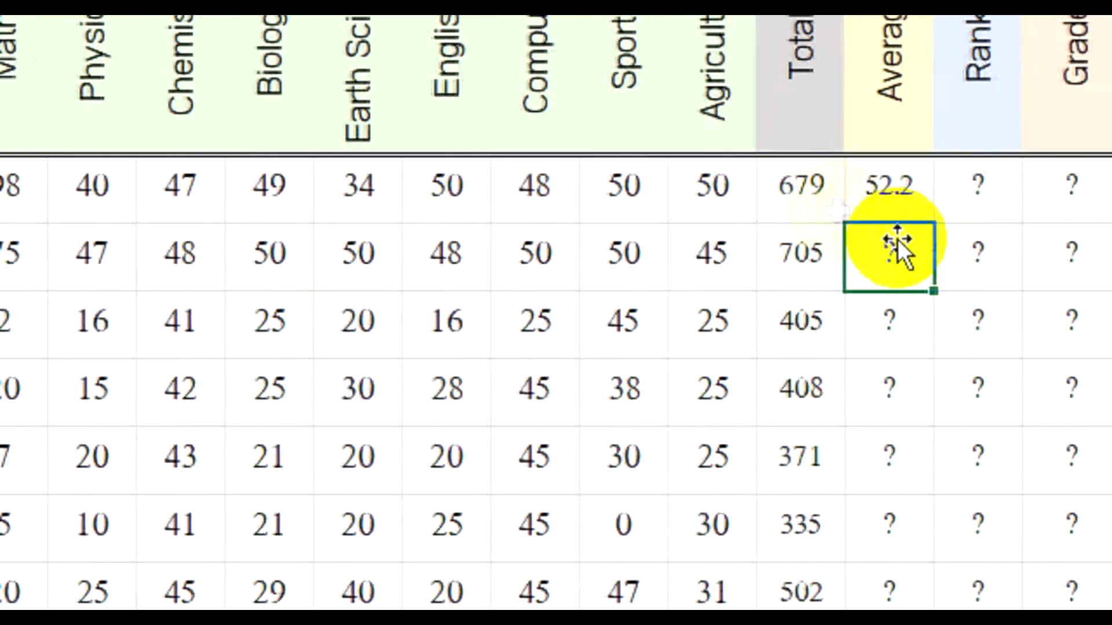
# Copy the AVERAGE formula from T7 down the Average column to the last student.
pyautogui.click(983, 186)
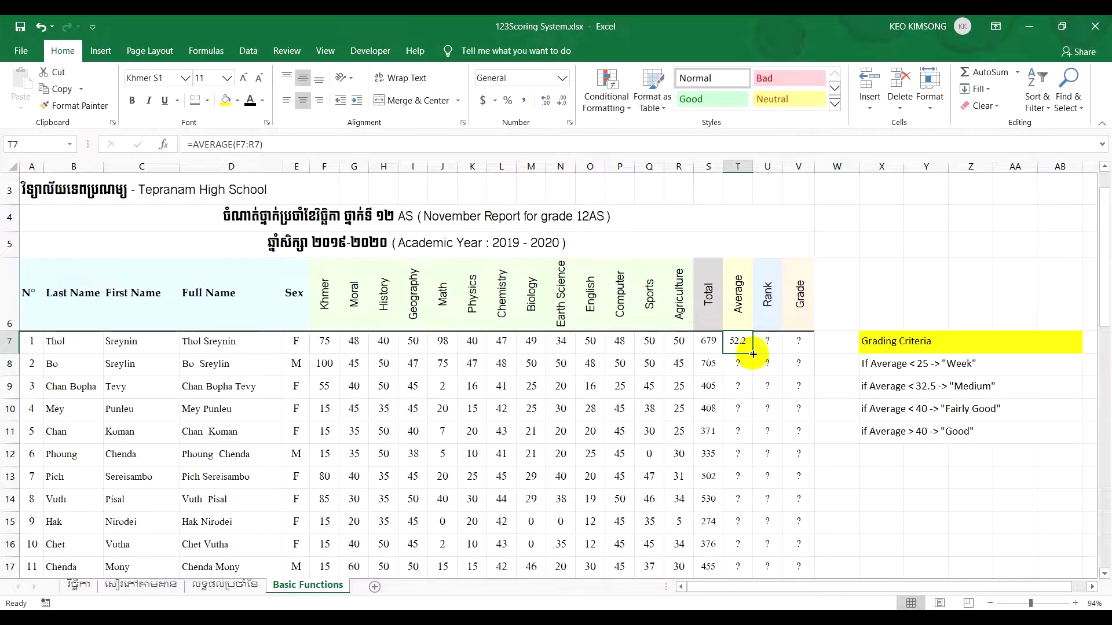
pyautogui.moveTo(753, 354)
pyautogui.mouseDown()
pyautogui.moveTo(759, 603)
pyautogui.moveTo(757, 550)
pyautogui.mouseUp()
pyautogui.scroll(6, 784, 437)
pyautogui.scroll(4, 790, 428)
pyautogui.click(770, 455)
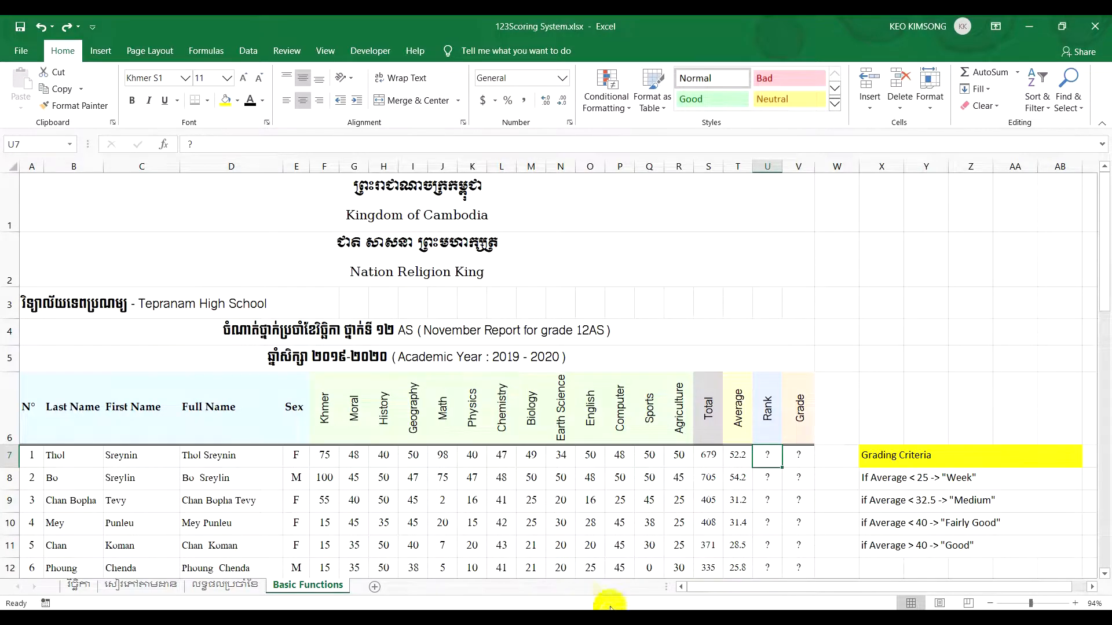
# Switch to Book1 and apply a black font color to the hidden RANK description in cell A3.
pyautogui.click(531, 587)
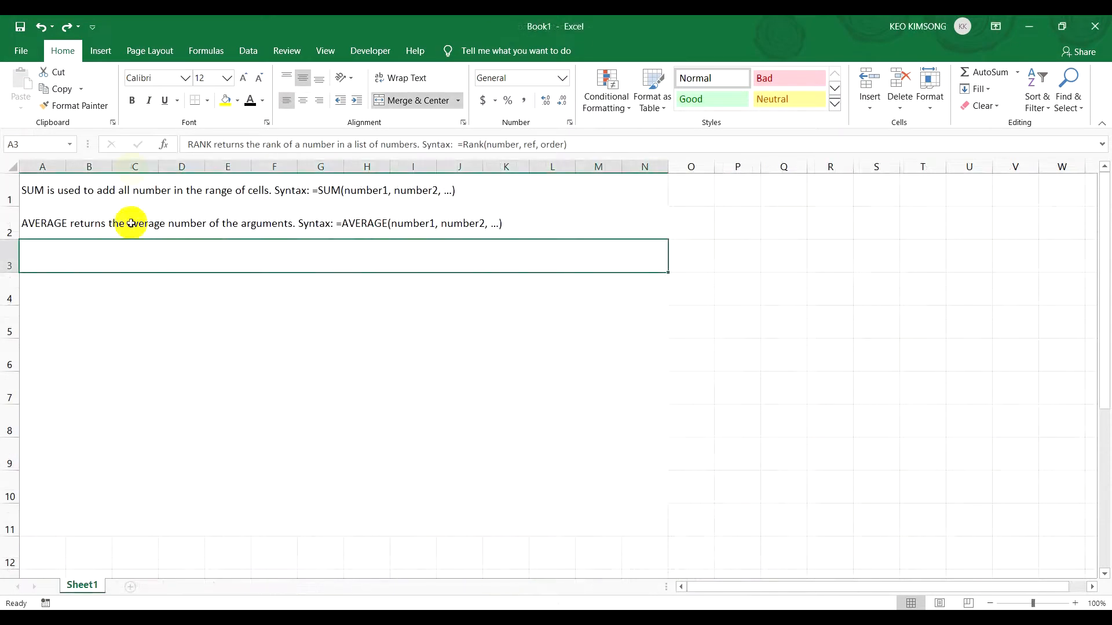
pyautogui.click(250, 100)
pyautogui.click(161, 294)
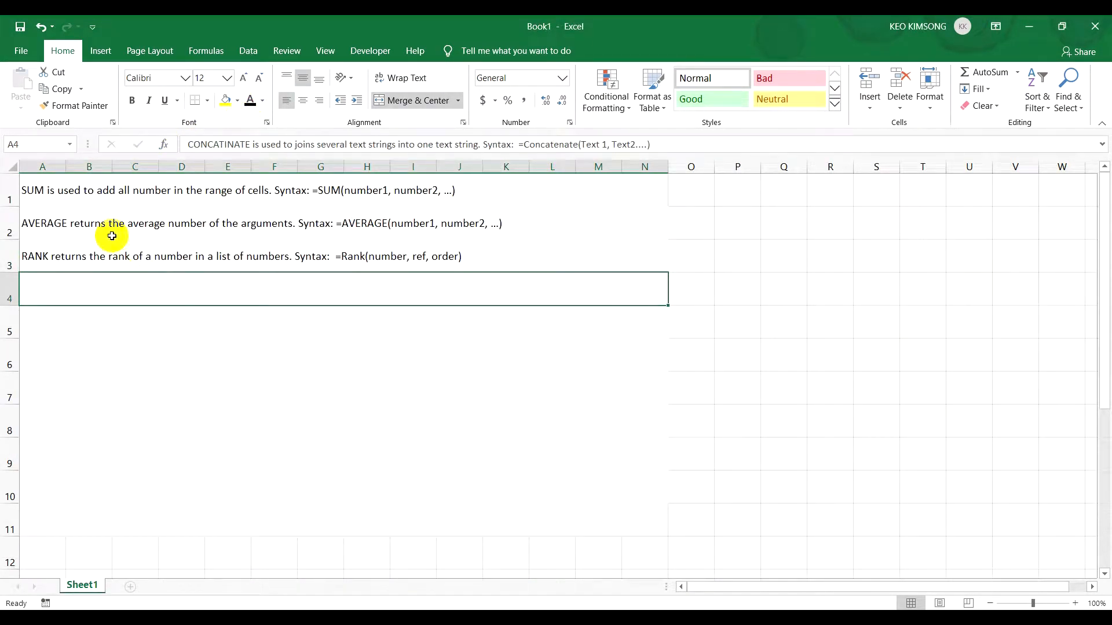
pyautogui.click(115, 246)
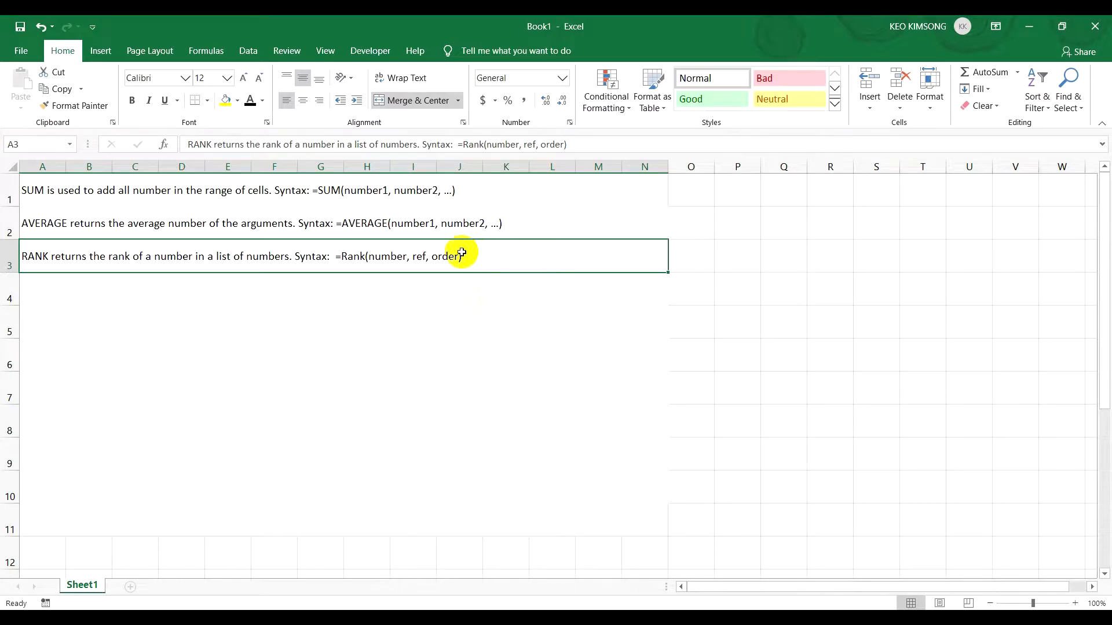
# Return to the 123Scoring System workbook and start a RANK formula in U7 with T7 as the number argument.
pyautogui.click(590, 619)
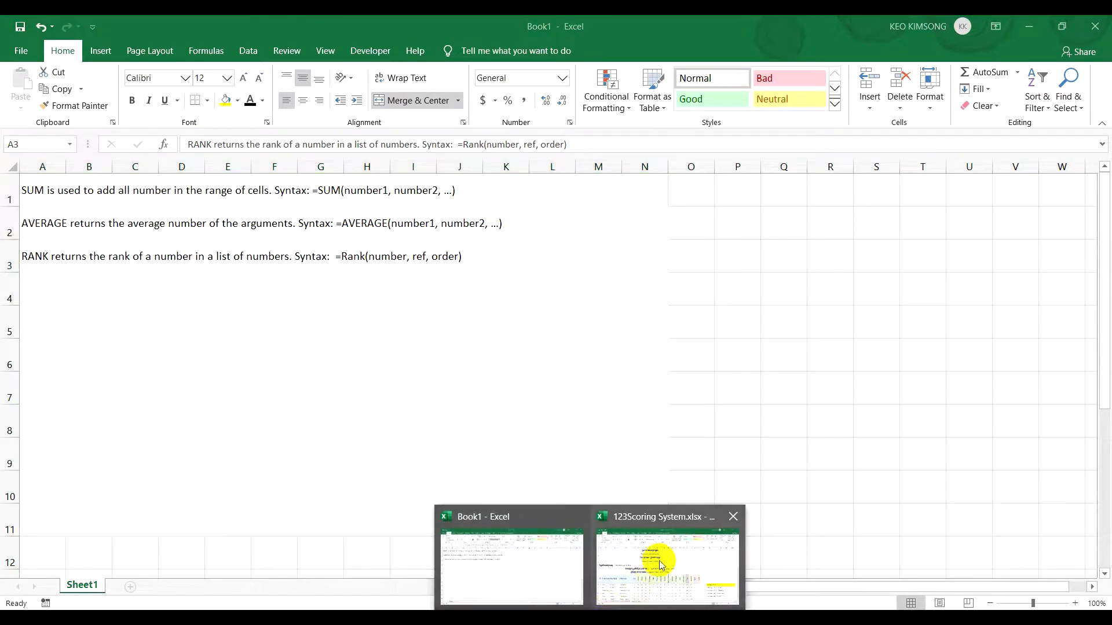
pyautogui.click(654, 557)
pyautogui.scroll(-1, 773, 462)
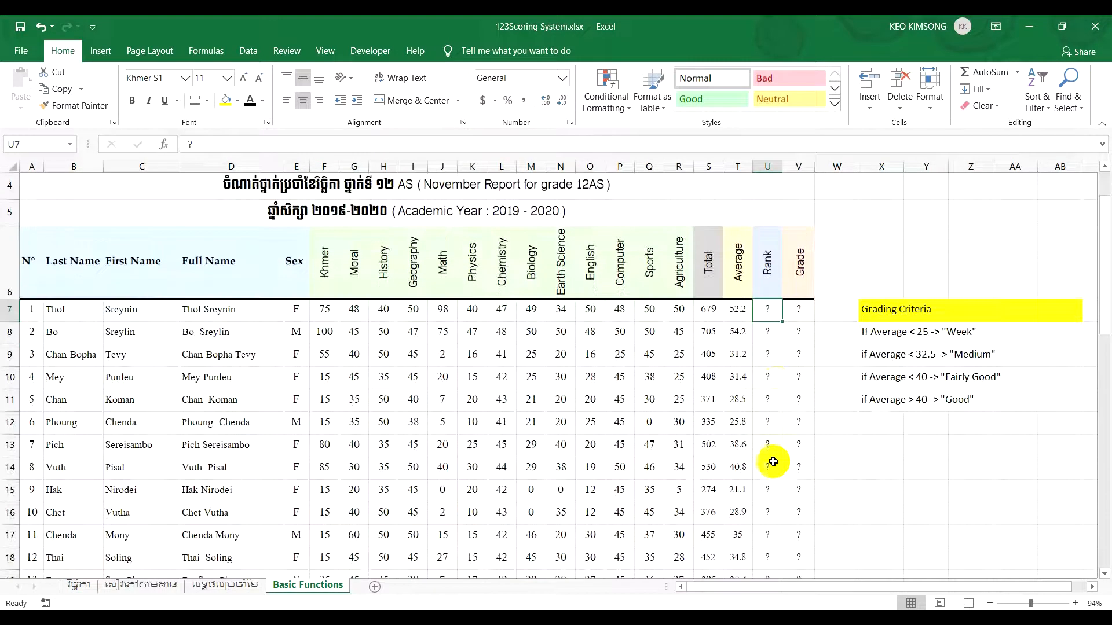
pyautogui.write('=')
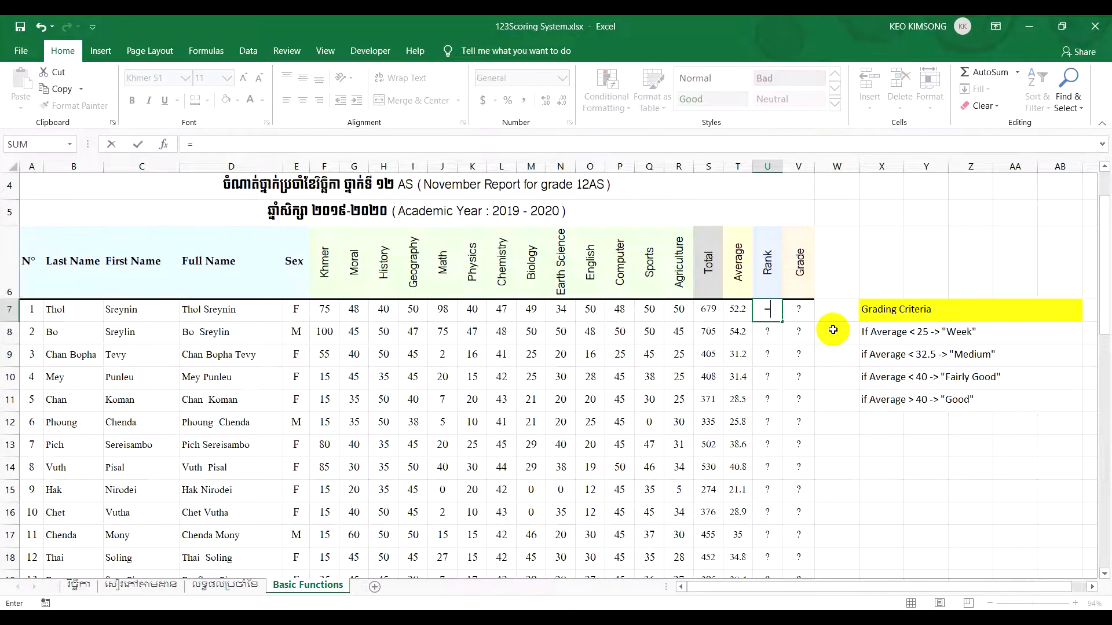
pyautogui.write('rank')
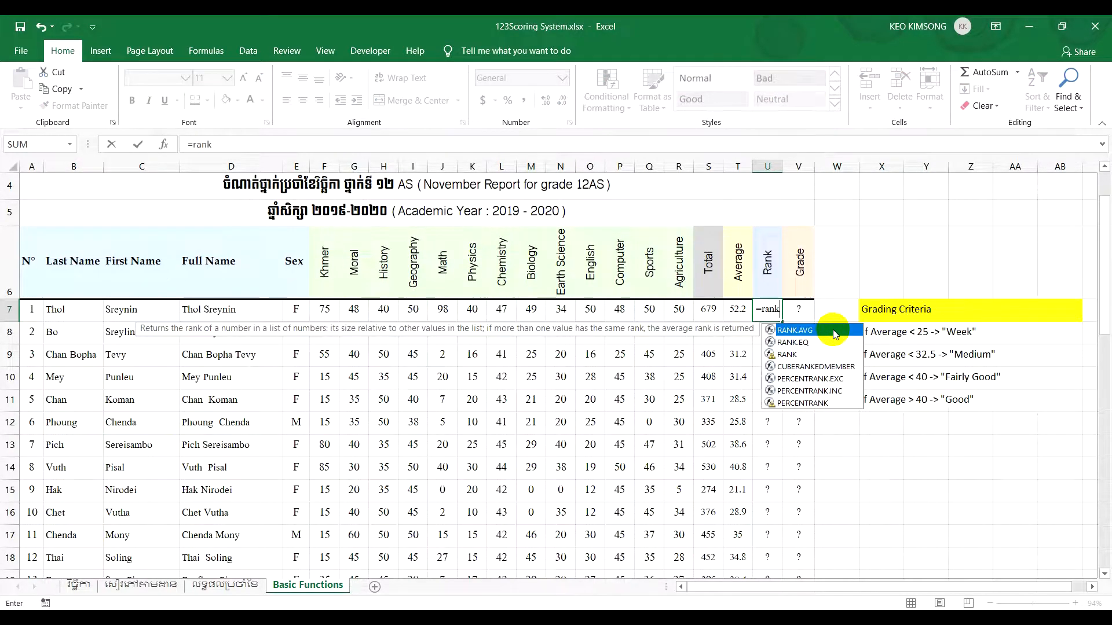
pyautogui.doubleClick(787, 354)
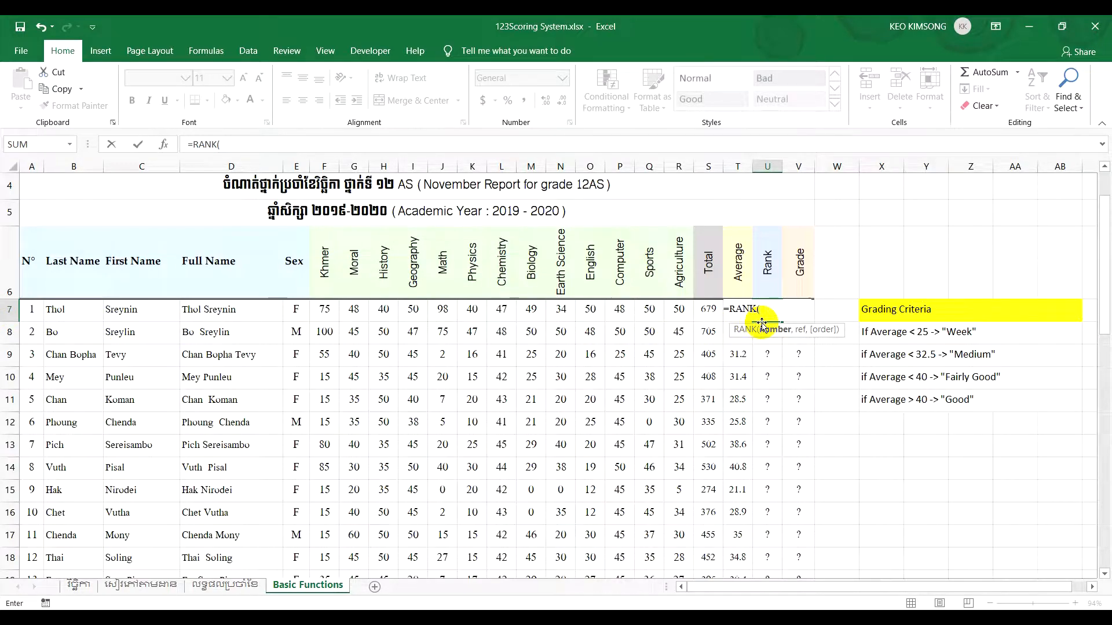
pyautogui.write('T7,')
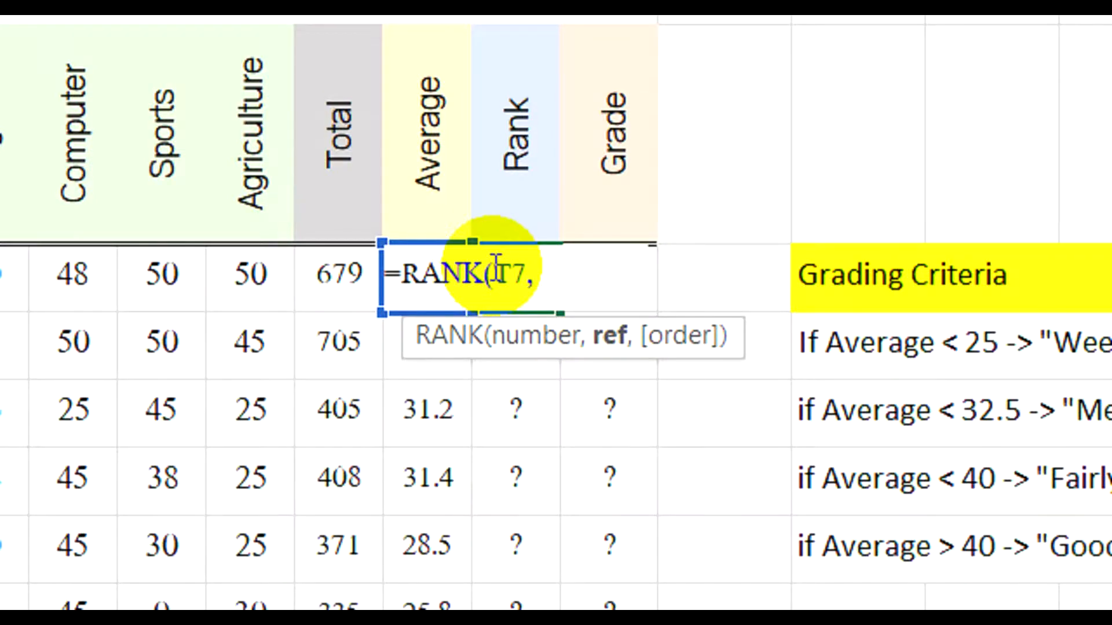
# Begin the RANK formula's reference range at T7 and locate the last student's cell in the Average column.
pyautogui.moveTo(497, 265); pyautogui.dragTo(573, 288)
pyautogui.click(573, 288)
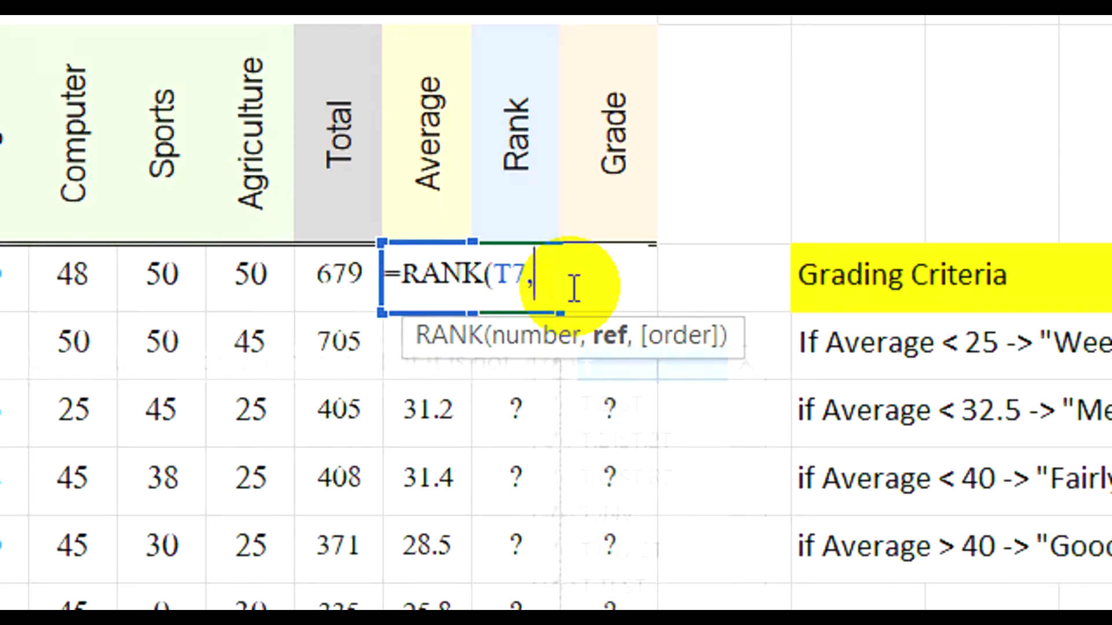
pyautogui.write('T7')
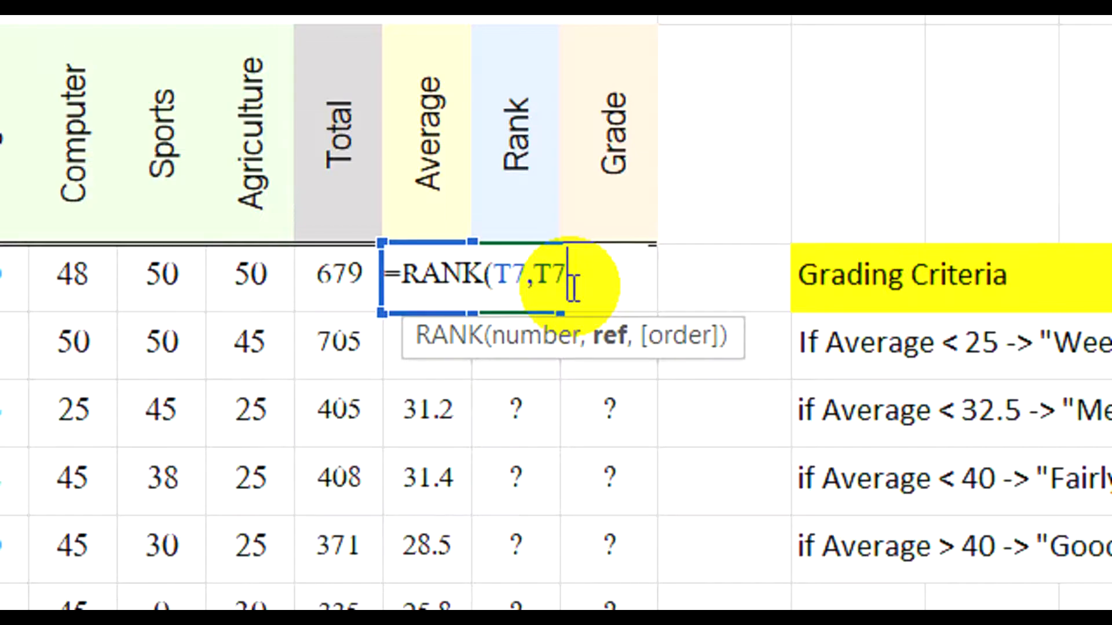
pyautogui.write(':')
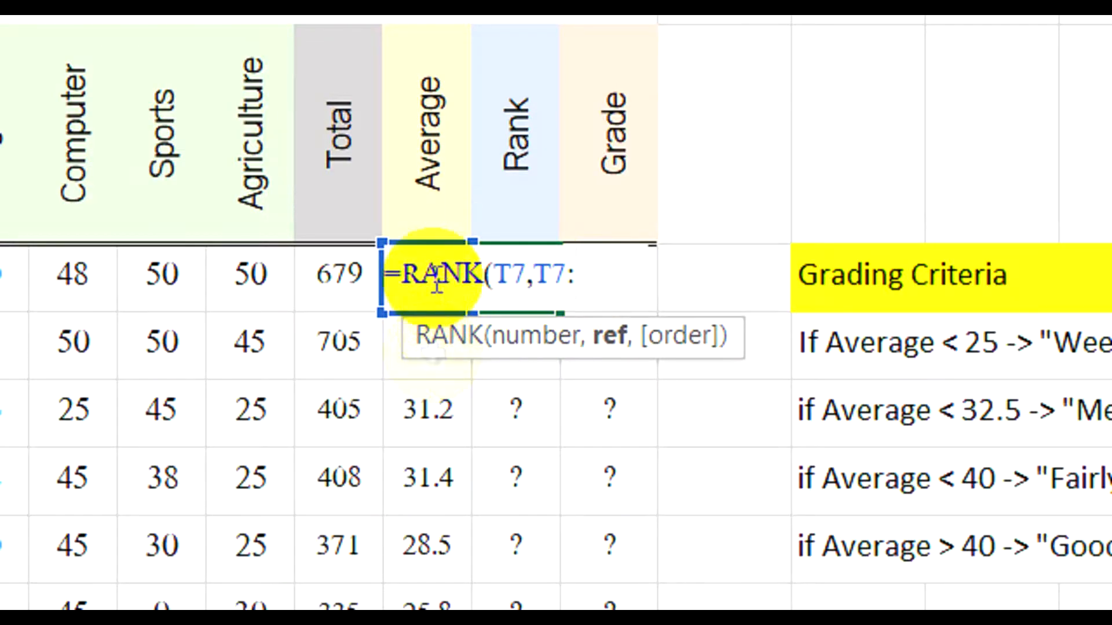
pyautogui.scroll(-10, 338, 553)
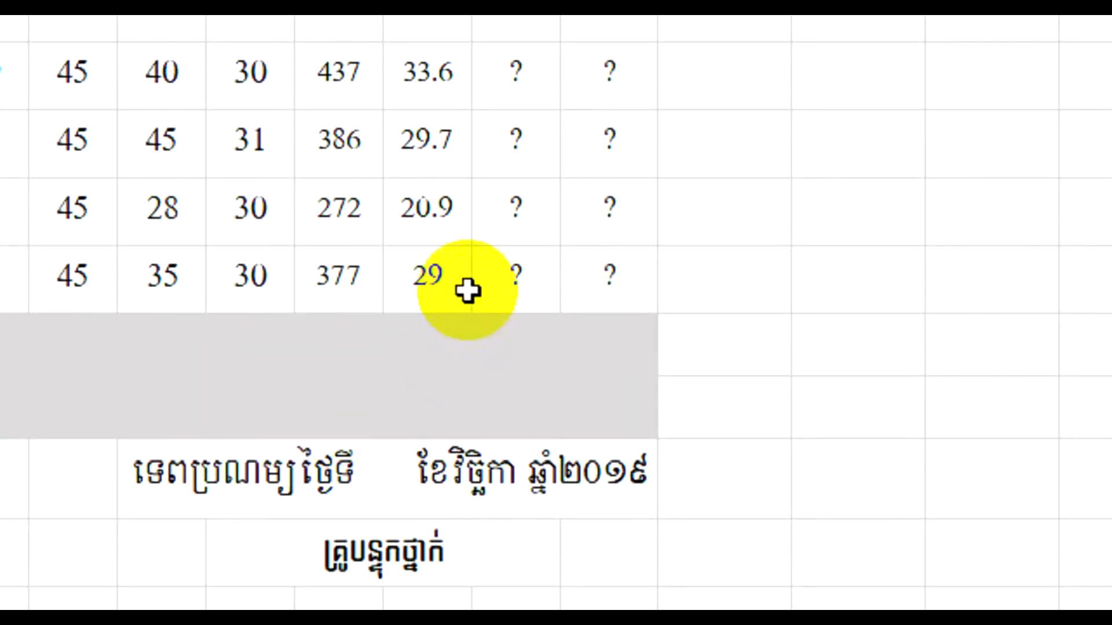
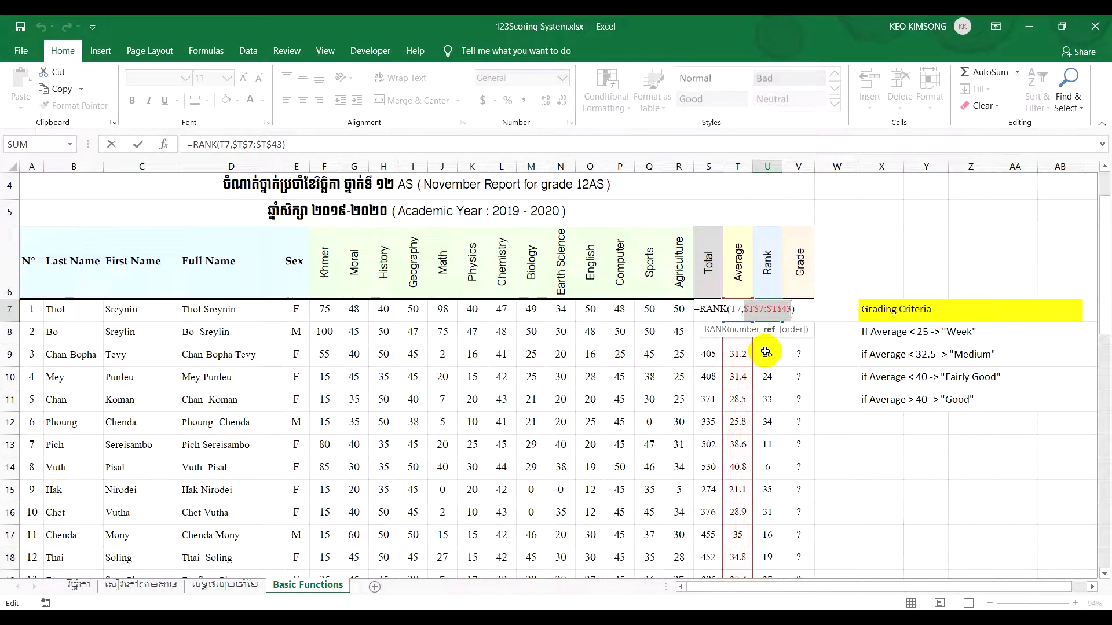
# Review the number and reference arguments of the RANK formula in U7, leaving the formula as =RANK(T7,$T$7:$T$43).
pyautogui.click(733, 308)
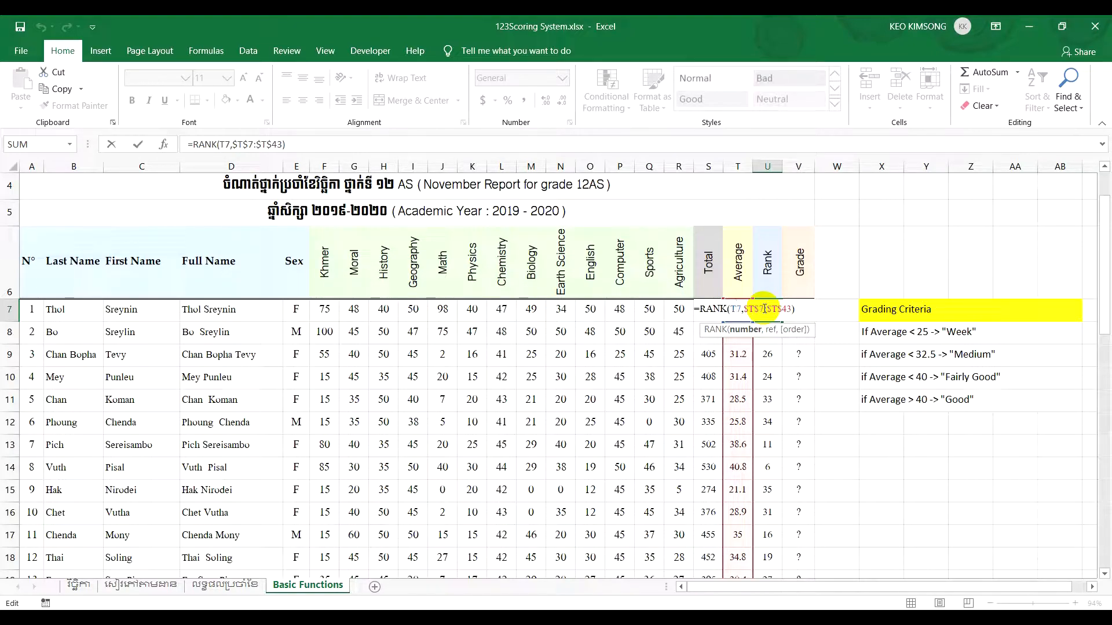
pyautogui.click(796, 310)
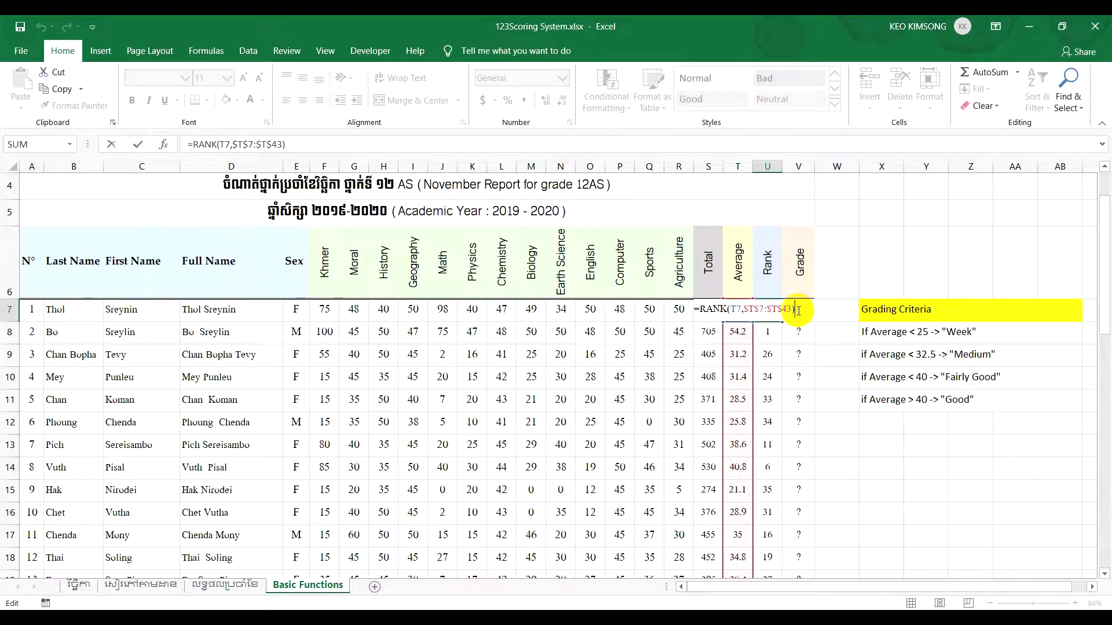
pyautogui.press('Return')
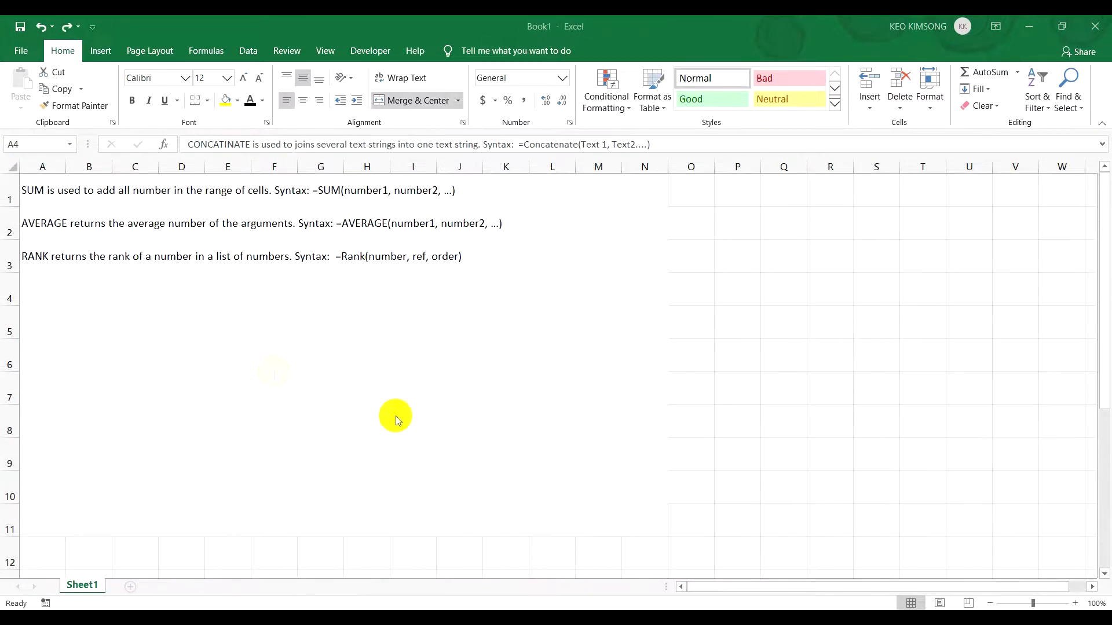
# Apply a black font color to the hidden CONCATENATE description in cell A4 of Book1.
pyautogui.click(194, 281)
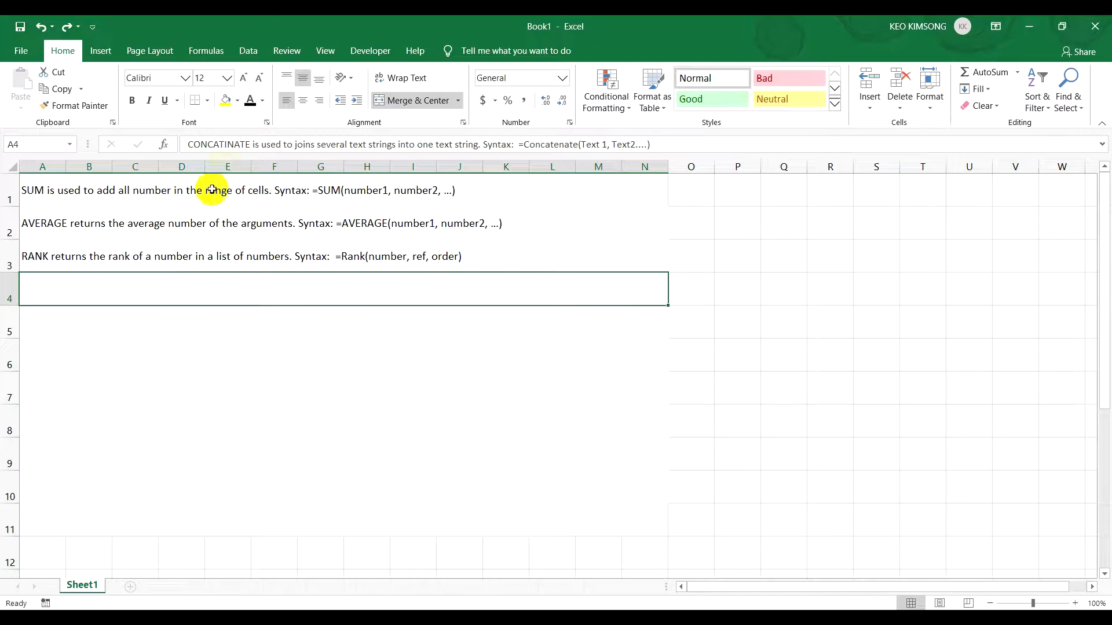
pyautogui.click(251, 102)
pyautogui.click(241, 352)
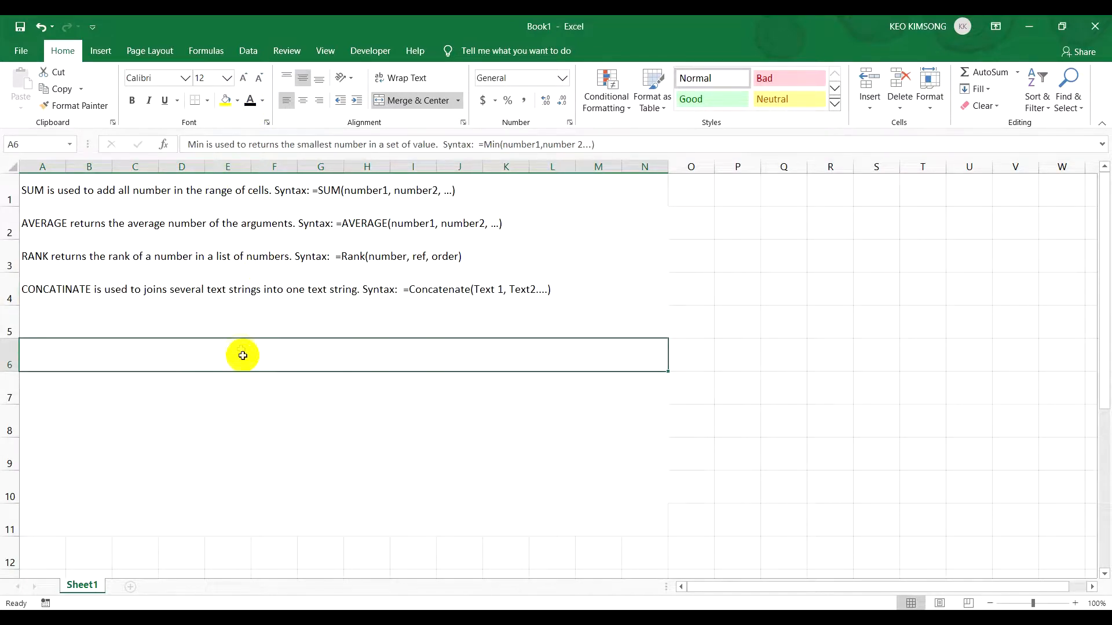
pyautogui.click(101, 292)
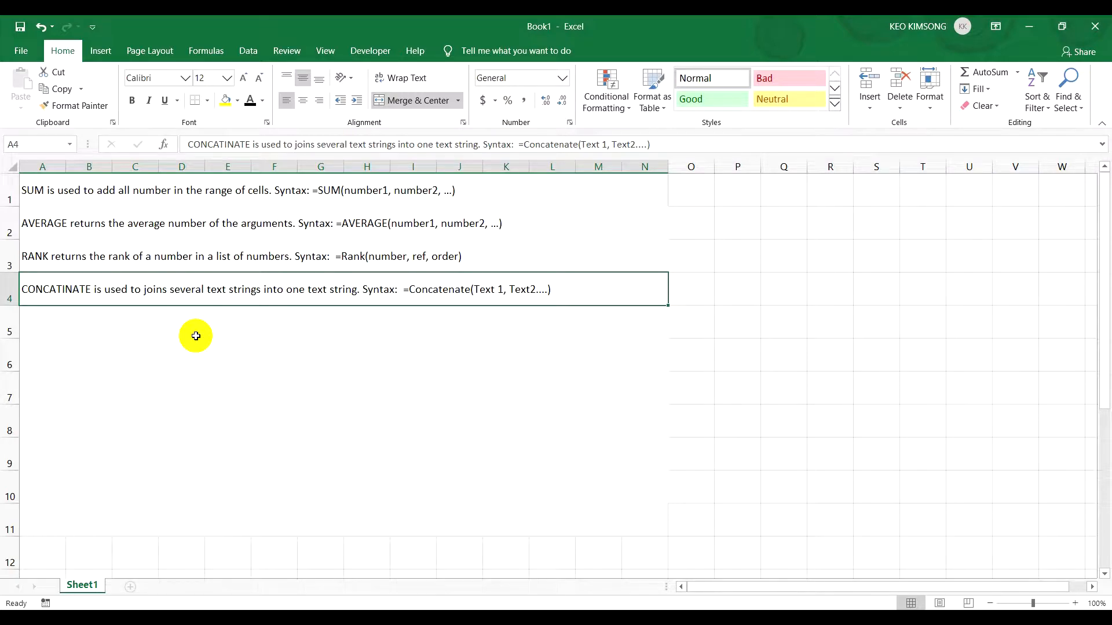
# Switch to the 123Scoring System workbook and clear the Full Name entries in D7:D43.
pyautogui.click(590, 619)
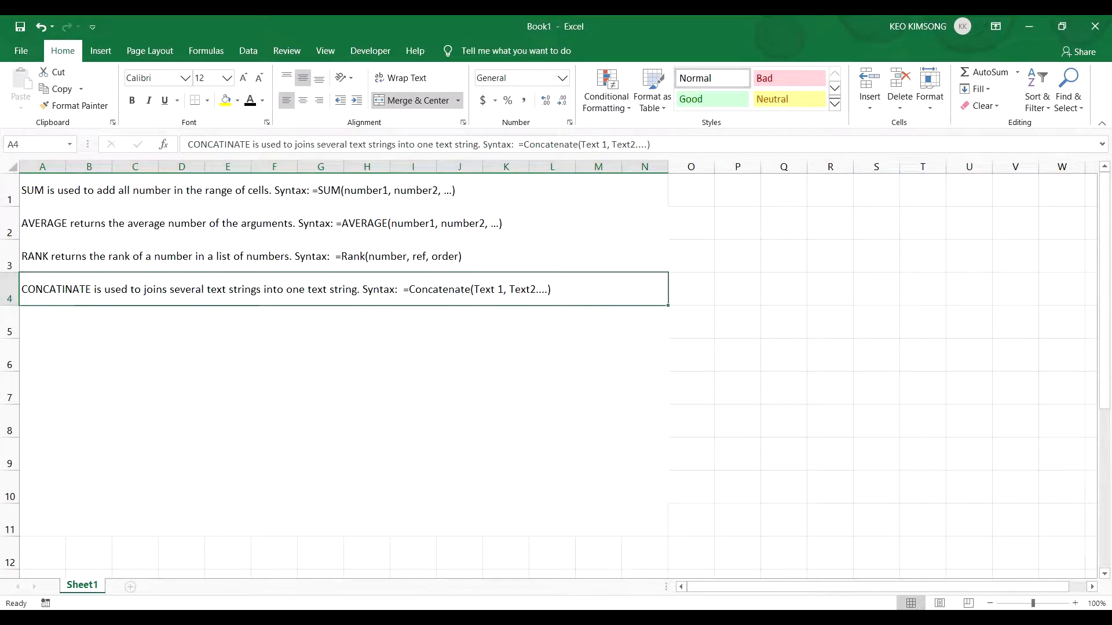
pyautogui.click(658, 557)
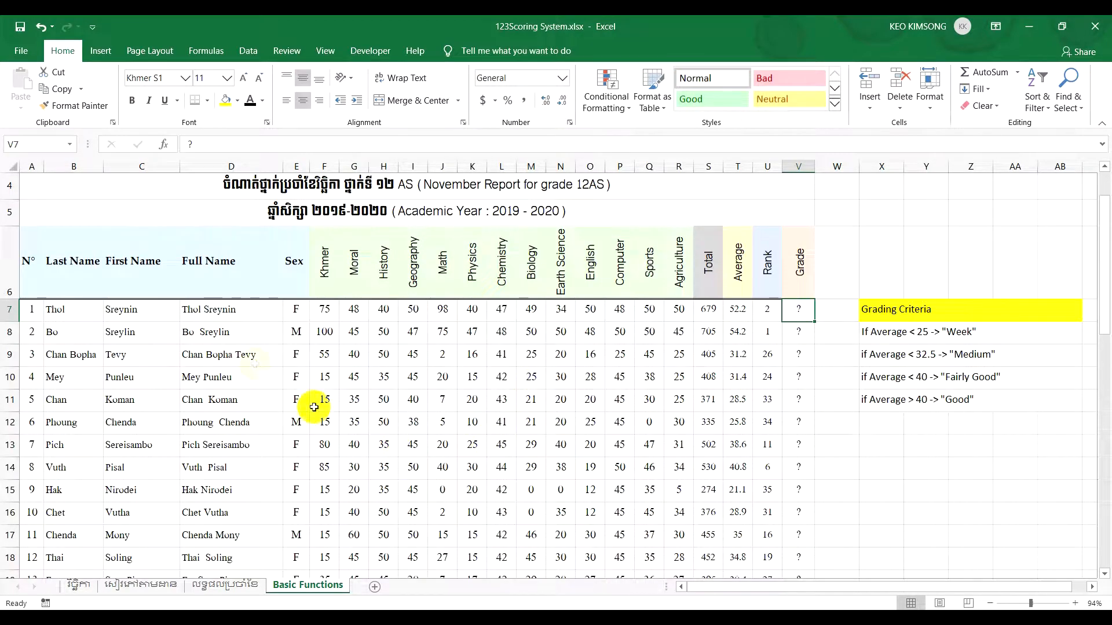
pyautogui.moveTo(241, 306); pyautogui.dragTo(253, 454)
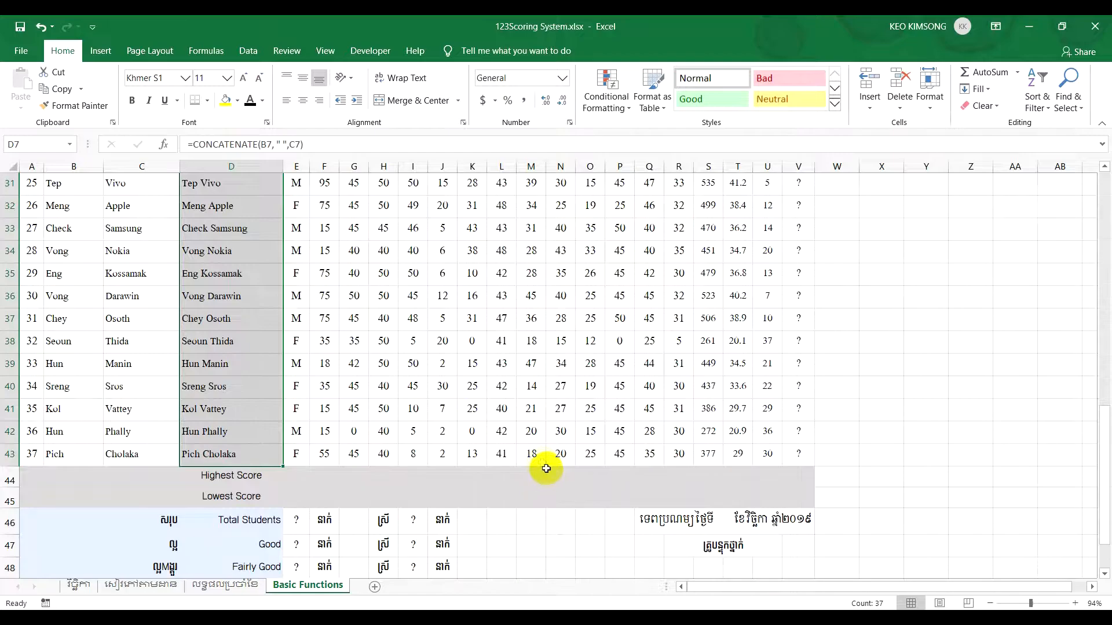
pyautogui.press('Delete')
pyautogui.scroll(10, 492, 440)
# Examine the first student's Last Name cell B7 and First Name cell C7 alongside the Full Name cell D7.
pyautogui.click(241, 454)
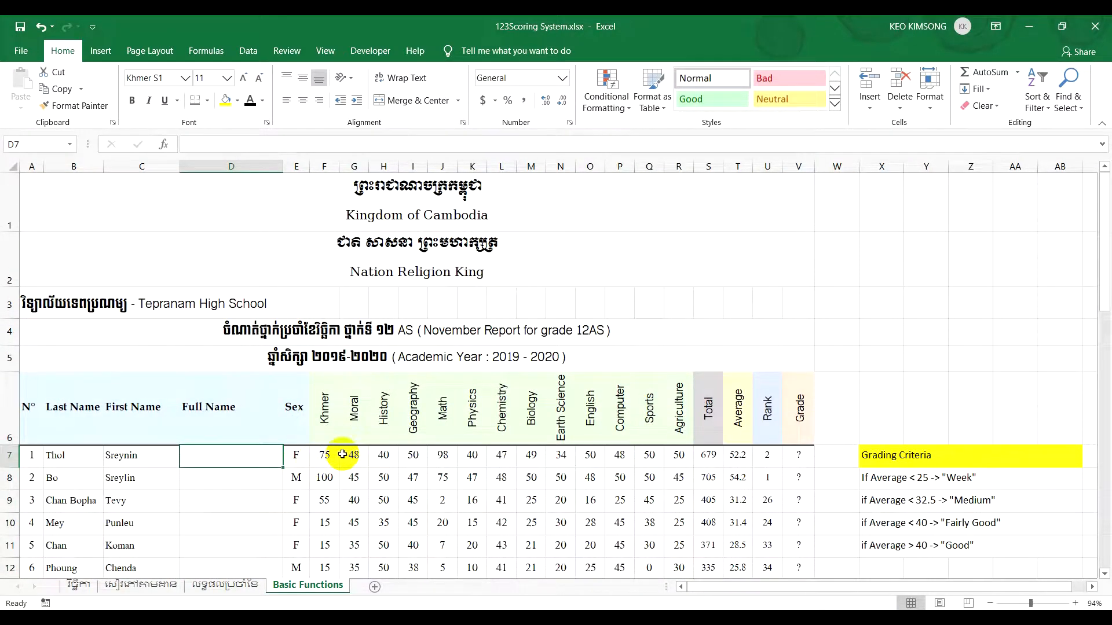
pyautogui.click(67, 454)
pyautogui.click(126, 467)
pyautogui.click(54, 455)
pyautogui.click(119, 455)
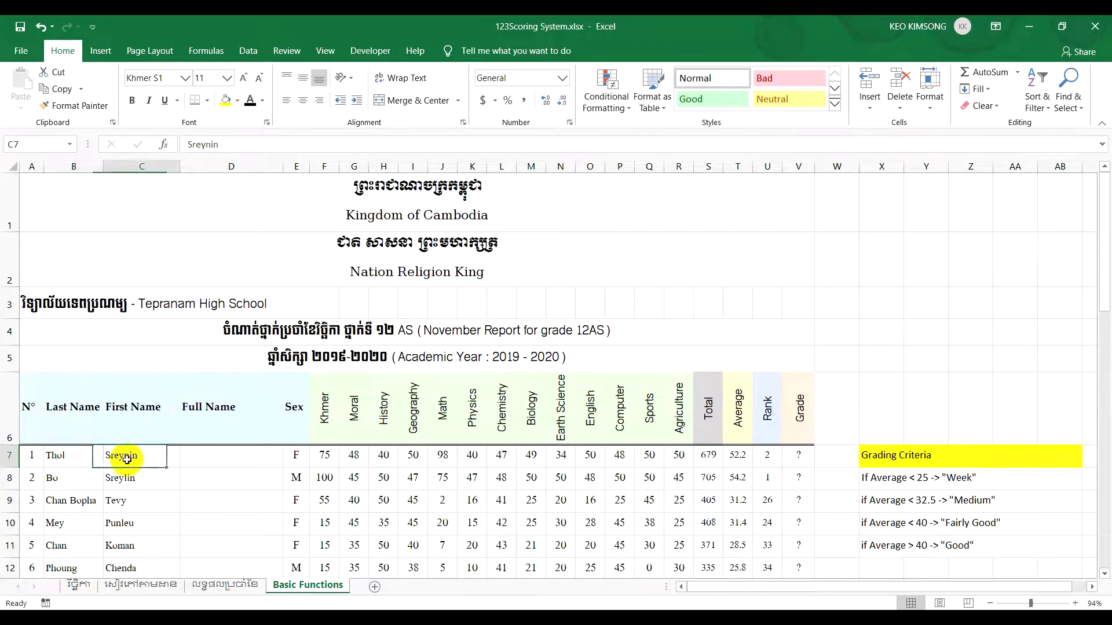
pyautogui.click(231, 450)
pyautogui.click(65, 462)
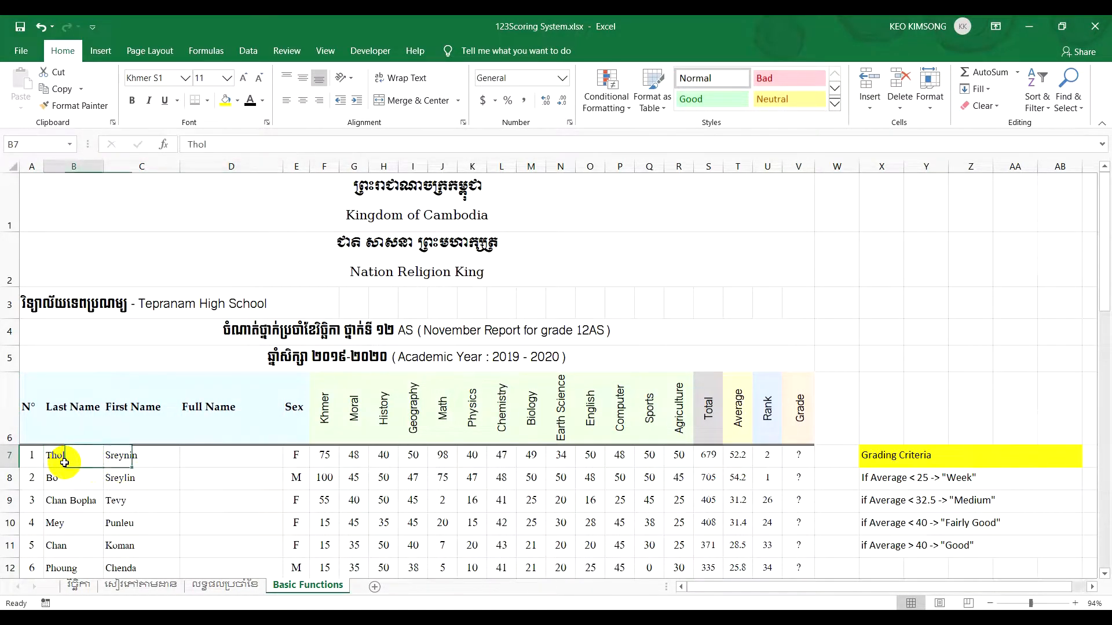
# Begin a CONCATENATE formula in the first student's Full Name cell D7.
pyautogui.click(153, 464)
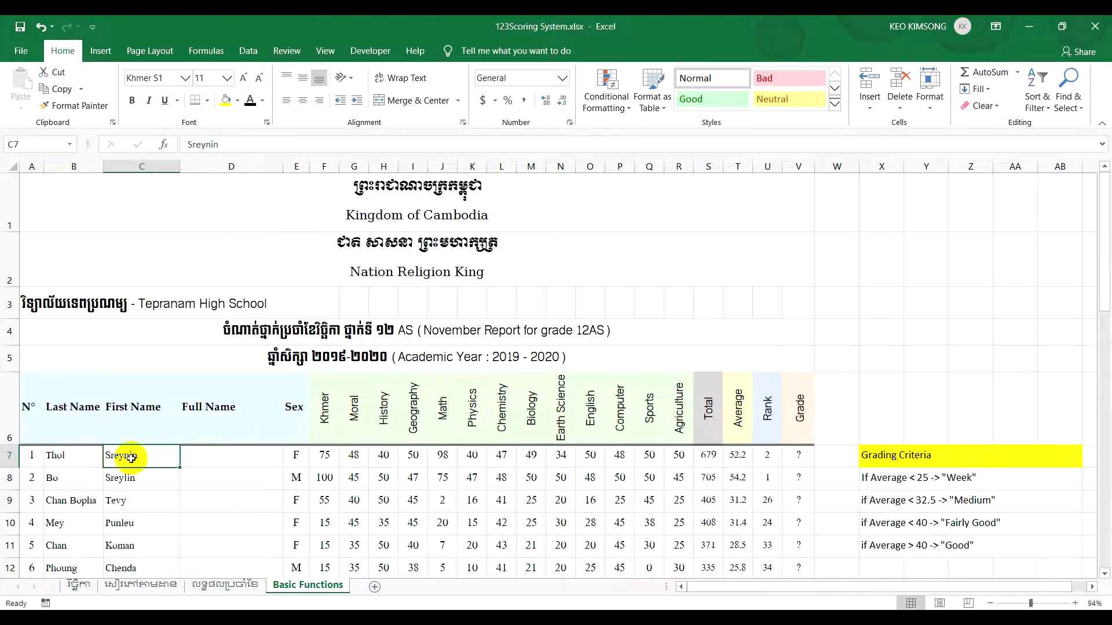
pyautogui.click(213, 461)
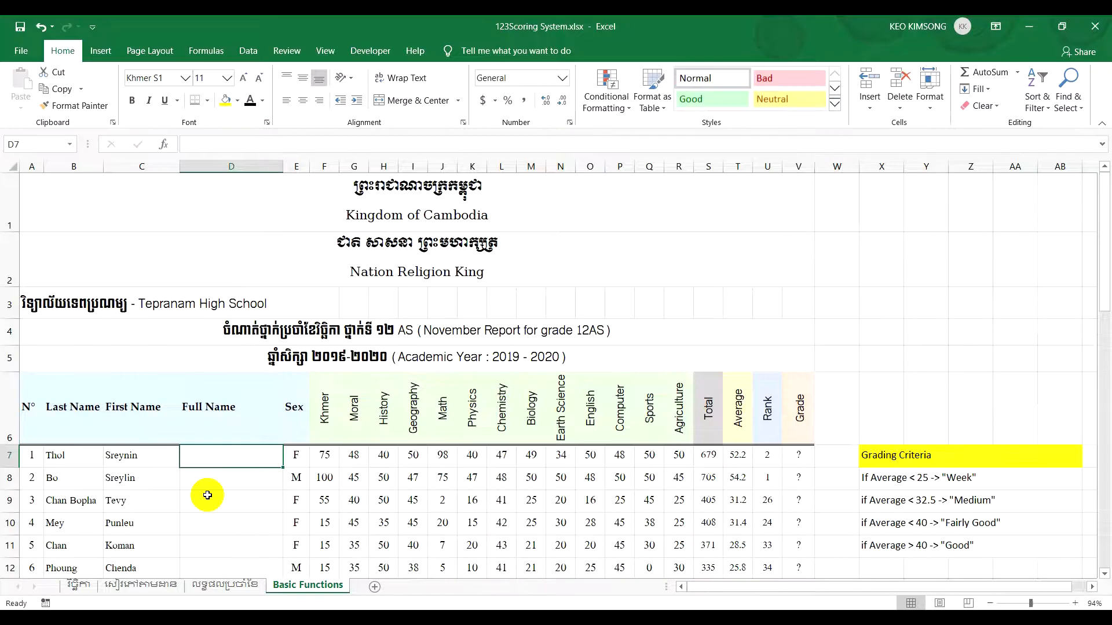
pyautogui.write('=')
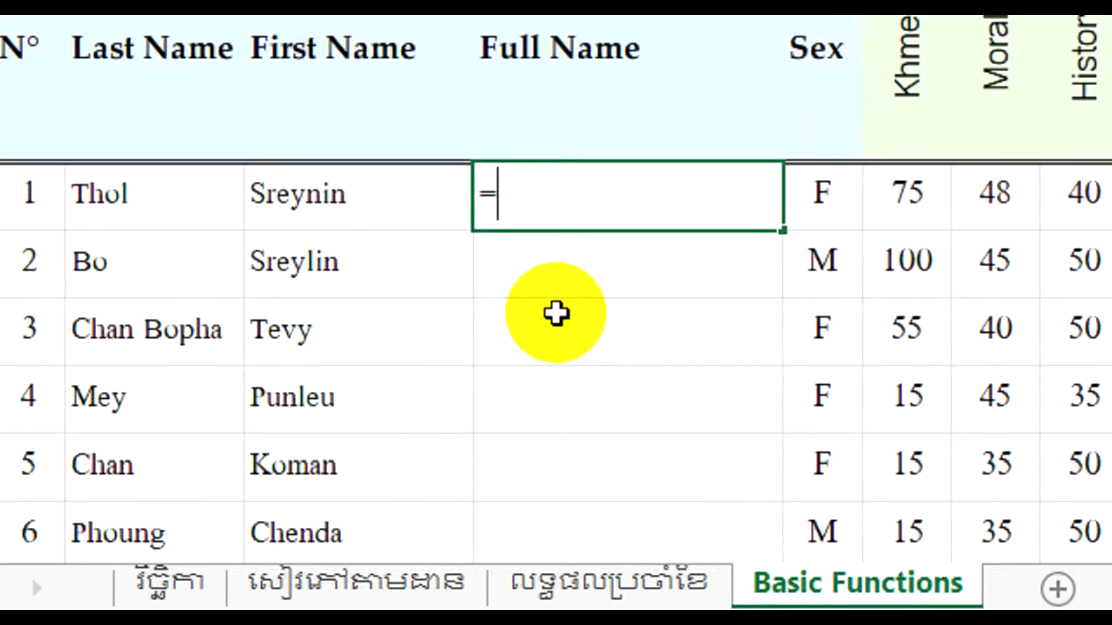
pyautogui.write('conc')
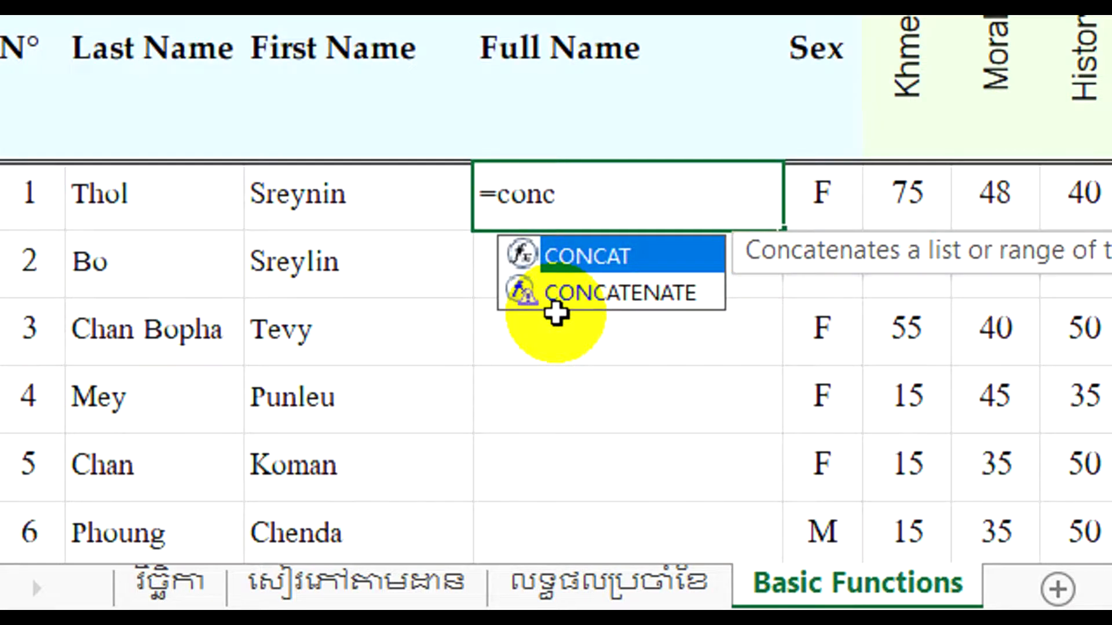
pyautogui.click(615, 310)
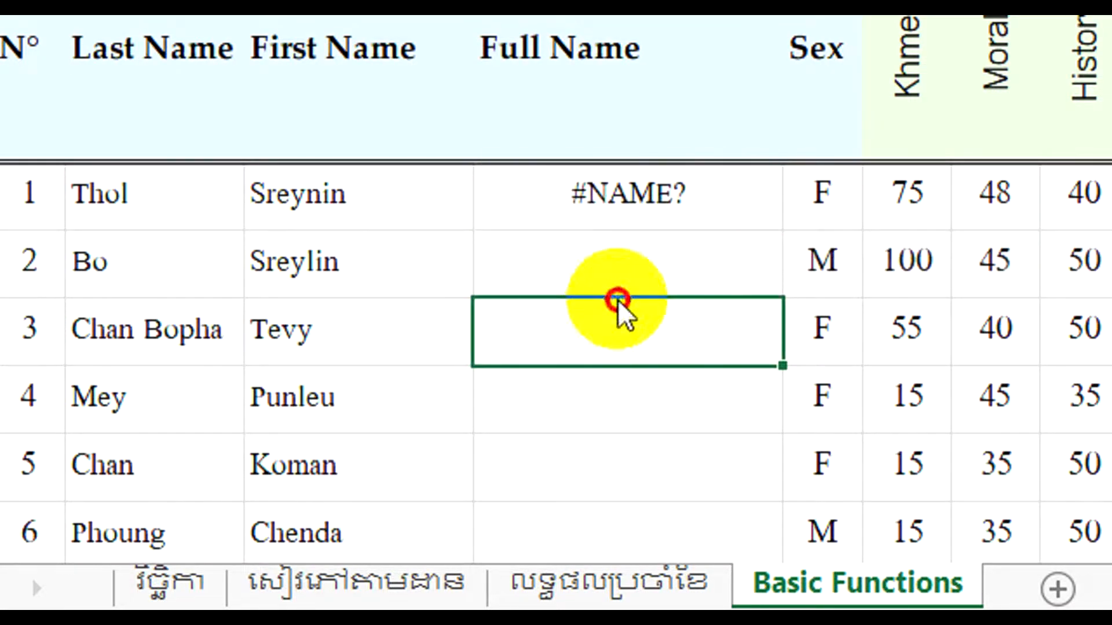
pyautogui.doubleClick(704, 196)
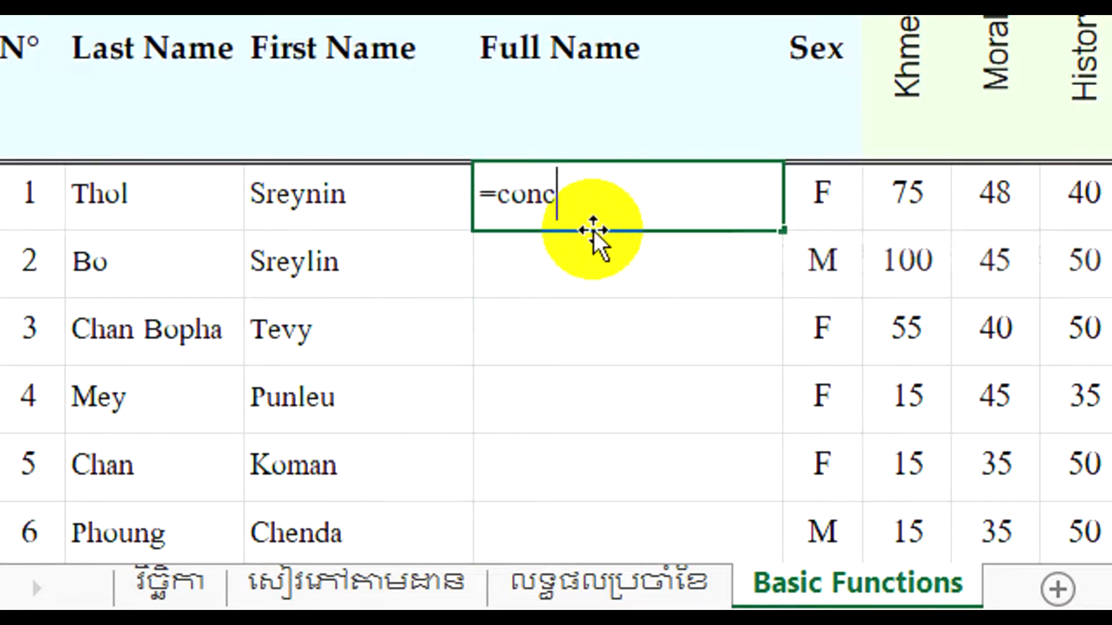
pyautogui.write('a')
pyautogui.click(702, 305)
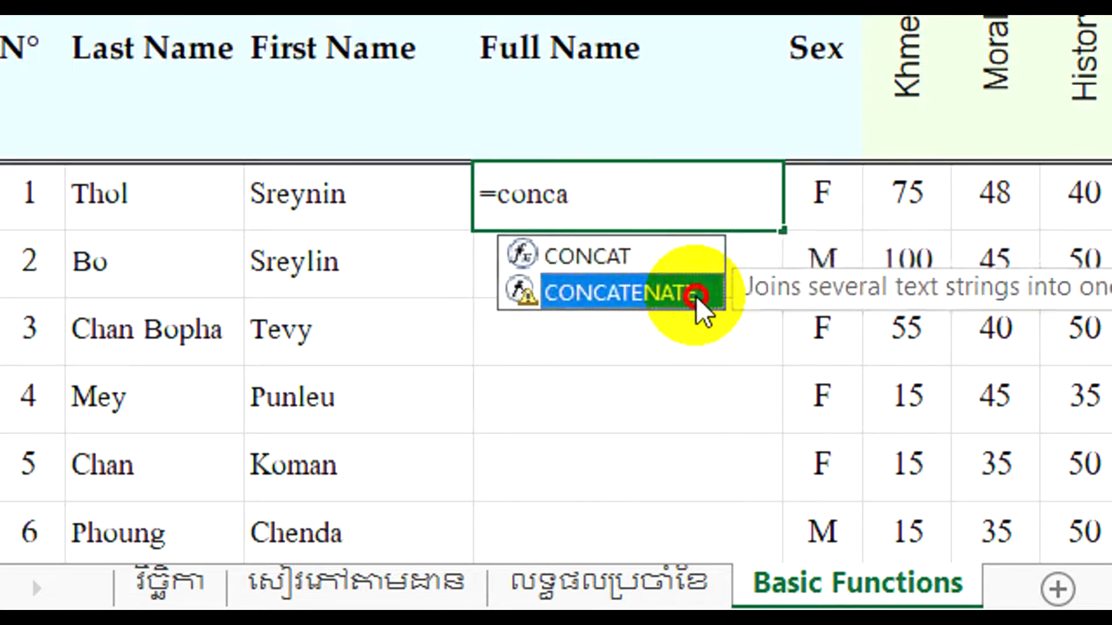
pyautogui.doubleClick(703, 305)
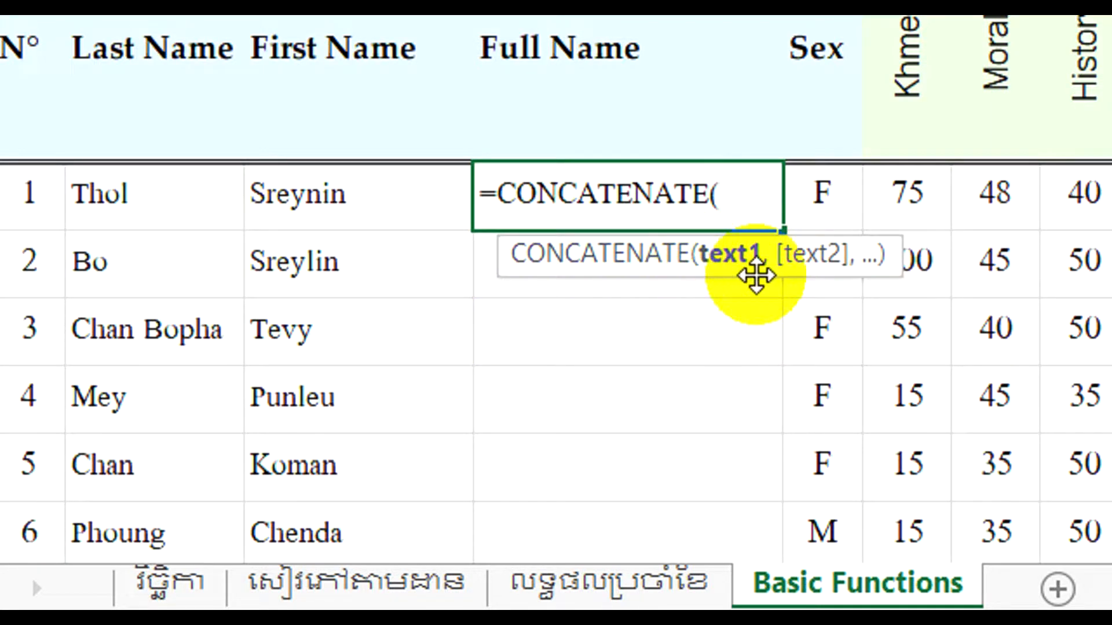
# Join the first student's last and first names by completing the D7 formula as =CONCATENATE(B7,C7).
pyautogui.click(129, 211)
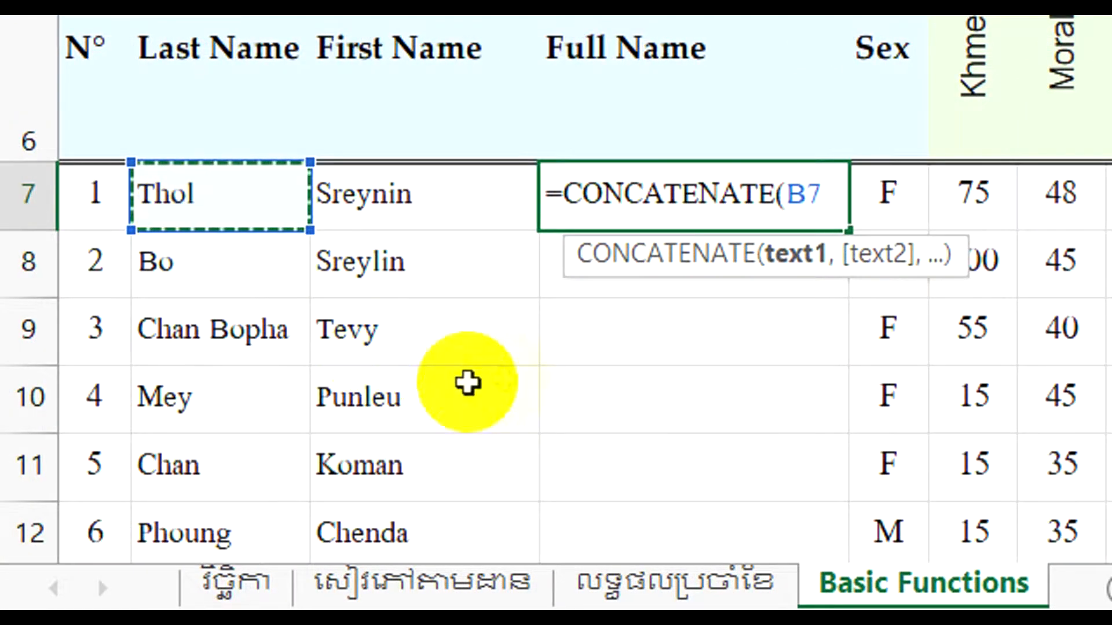
pyautogui.write(',')
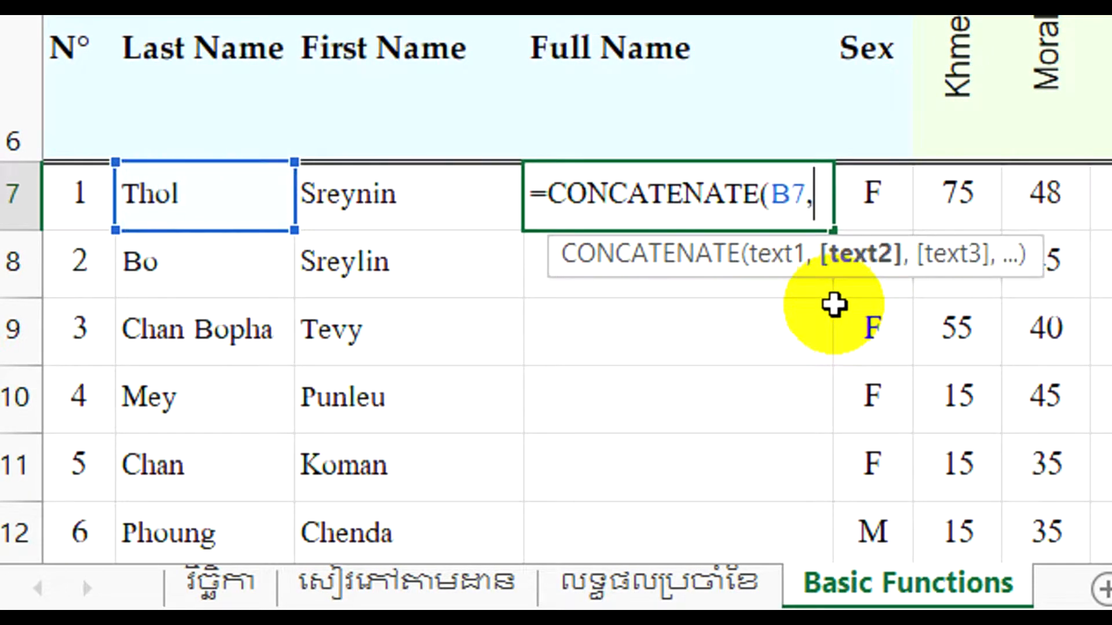
pyautogui.click(398, 198)
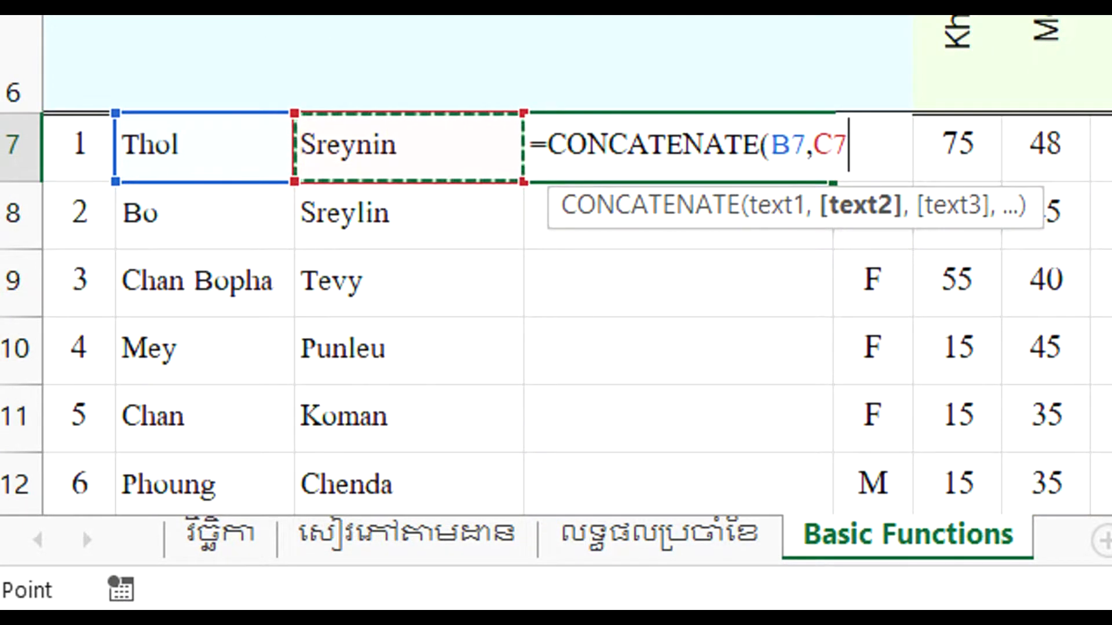
pyautogui.write(')')
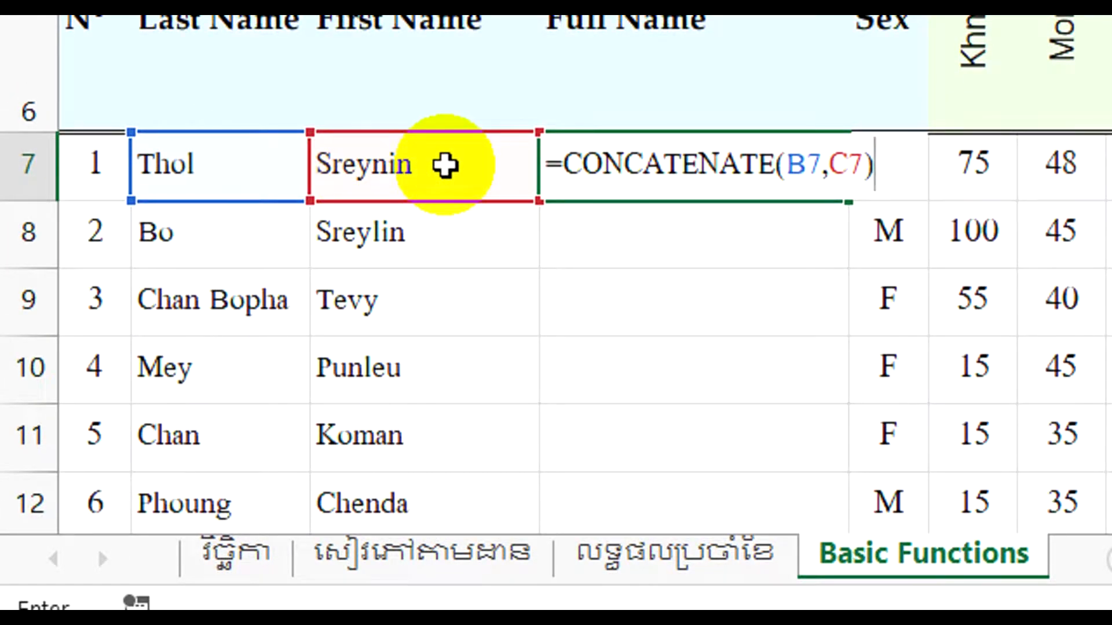
pyautogui.press('Return')
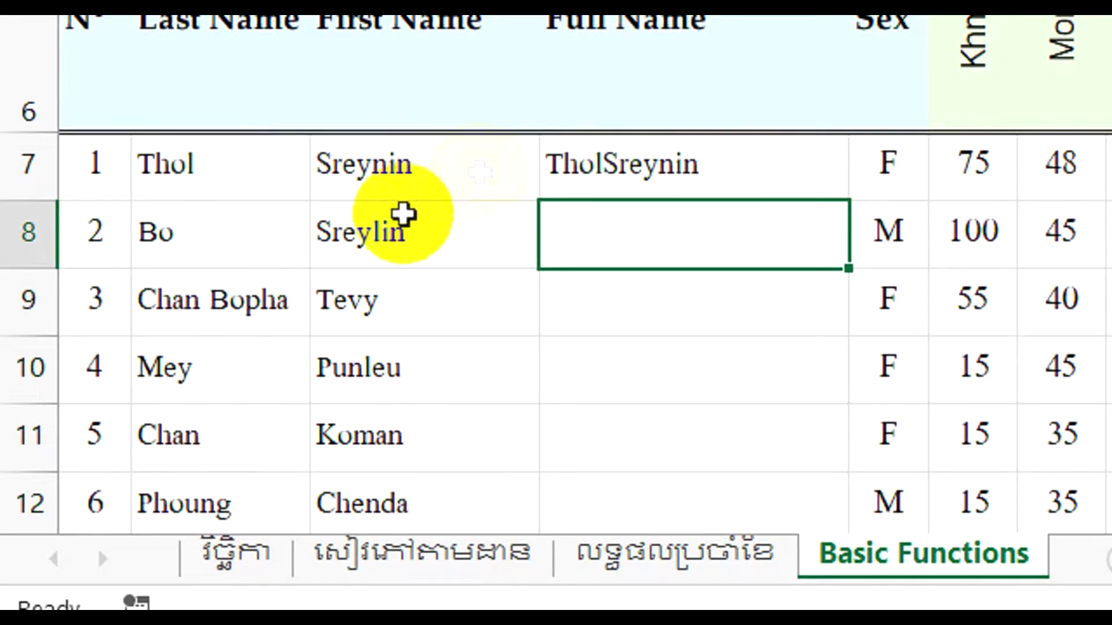
# Insert a space between the two names by changing the D7 formula to =CONCATENATE(B7, " ",C7).
pyautogui.click(644, 165)
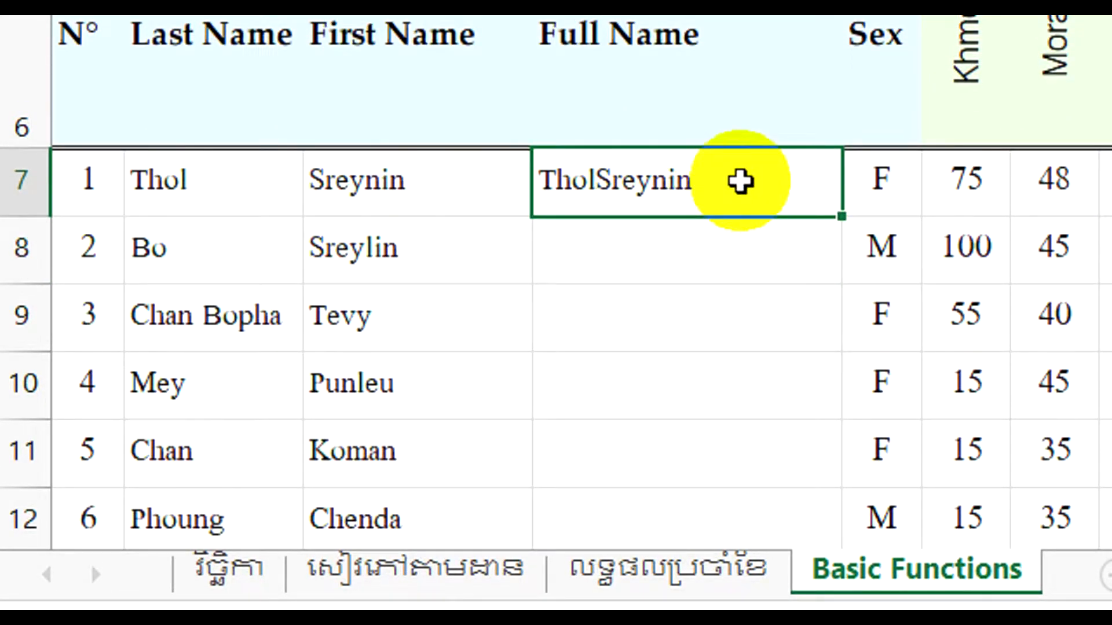
pyautogui.doubleClick(608, 186)
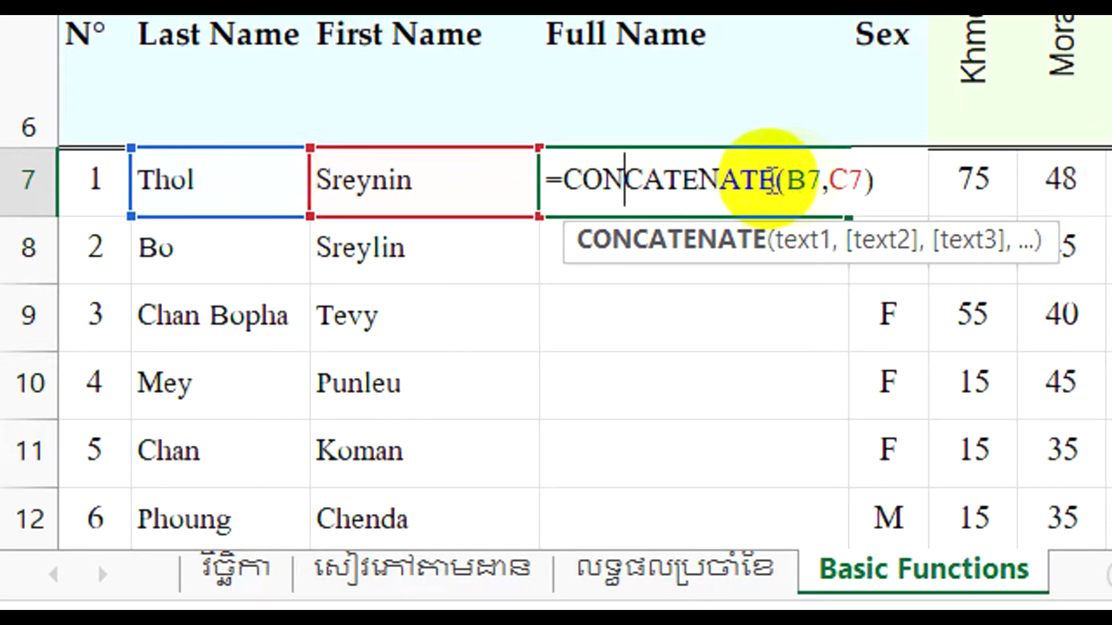
pyautogui.click(832, 177)
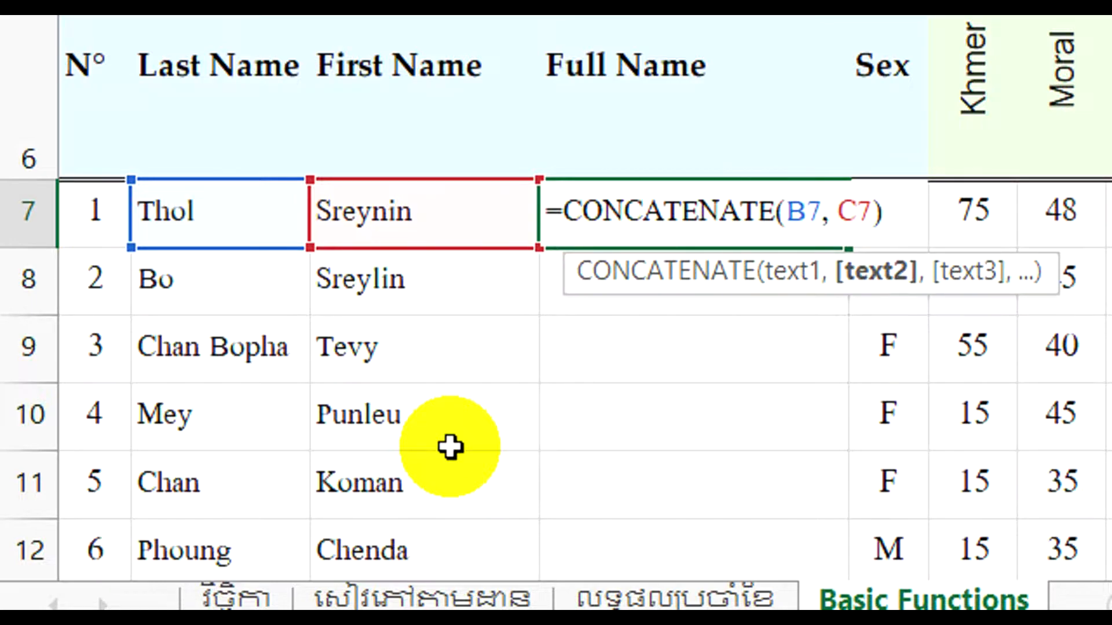
pyautogui.write('"')
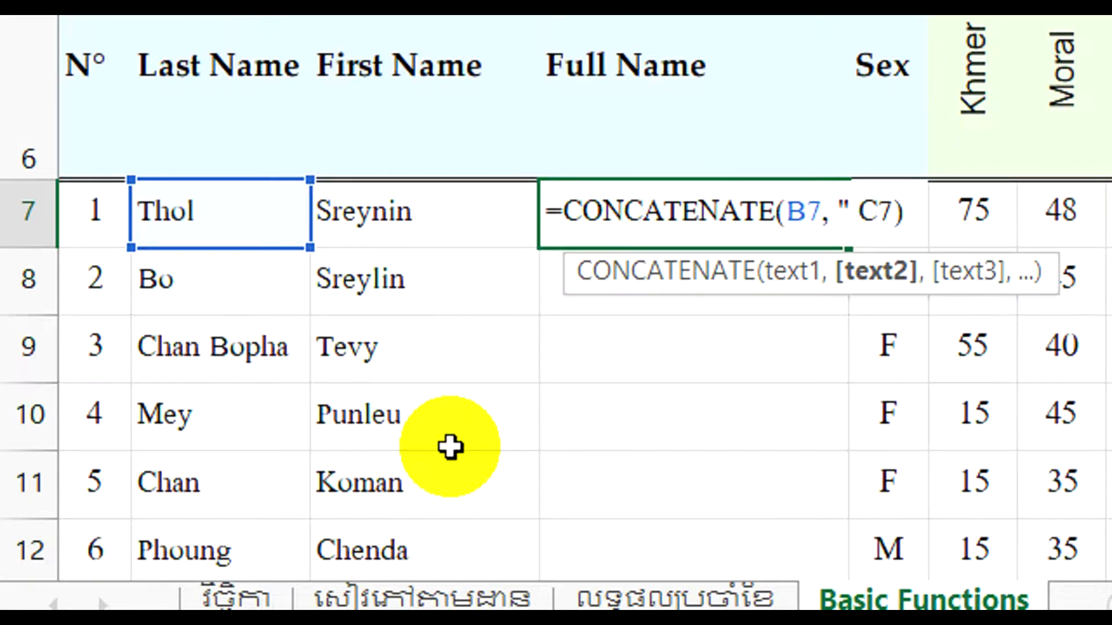
pyautogui.write(' ",')
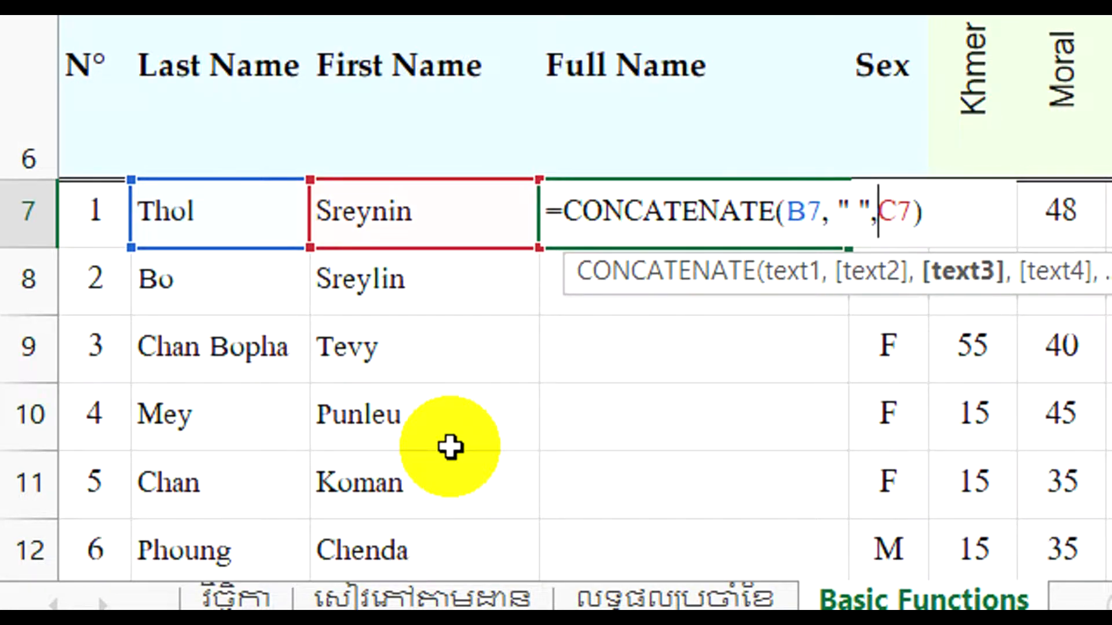
pyautogui.press('Return')
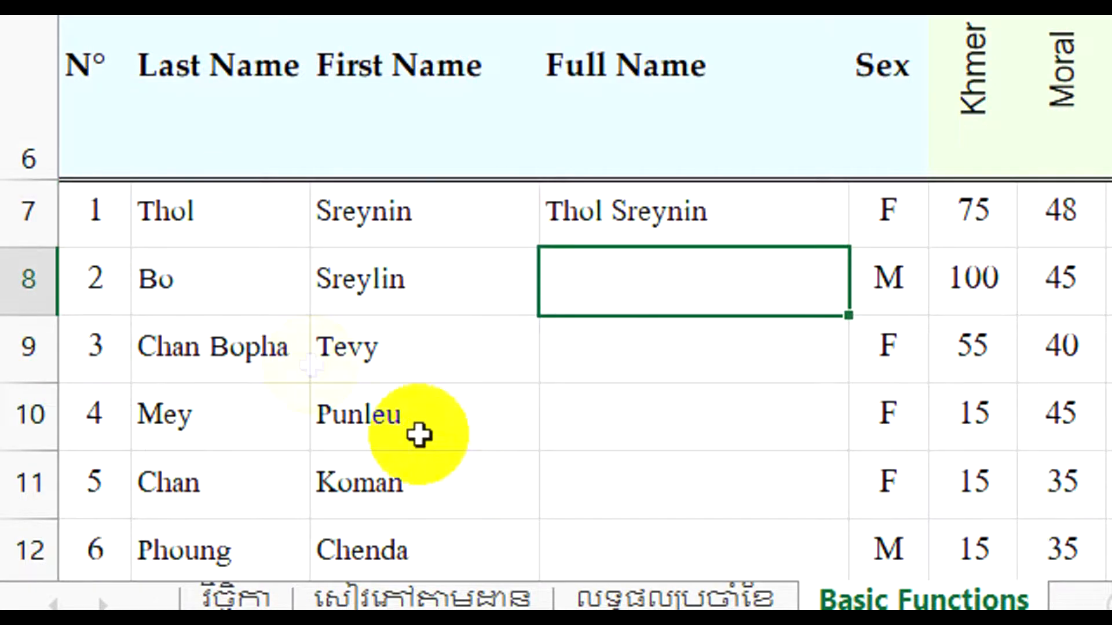
# Fill the Full Name formula from D7 down through D43 for all students.
pyautogui.click(641, 216)
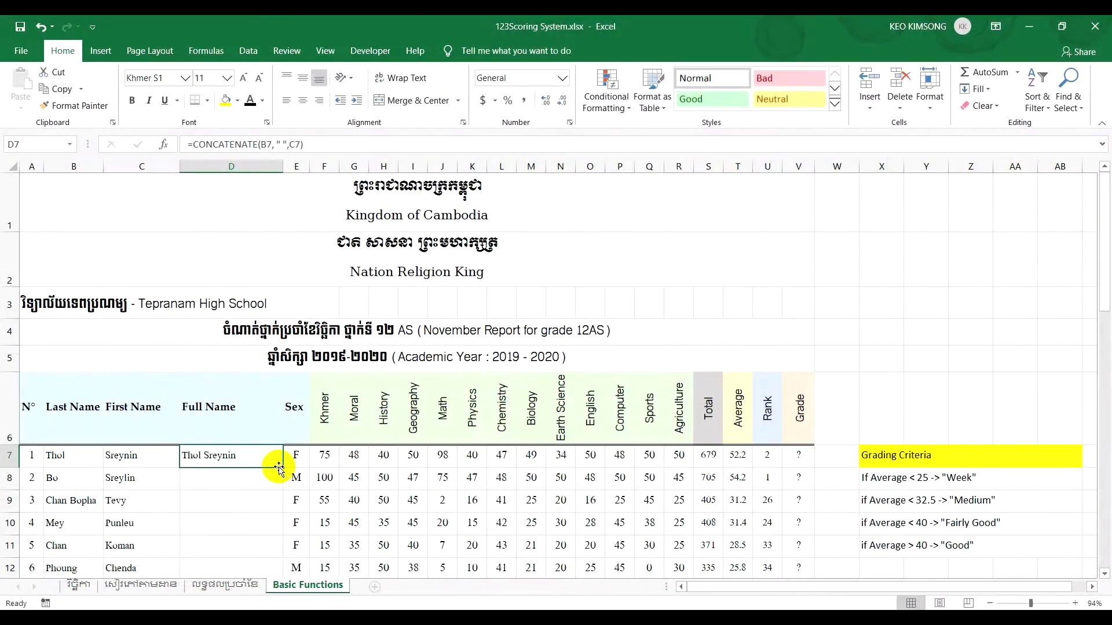
pyautogui.moveTo(282, 467); pyautogui.dragTo(278, 423)
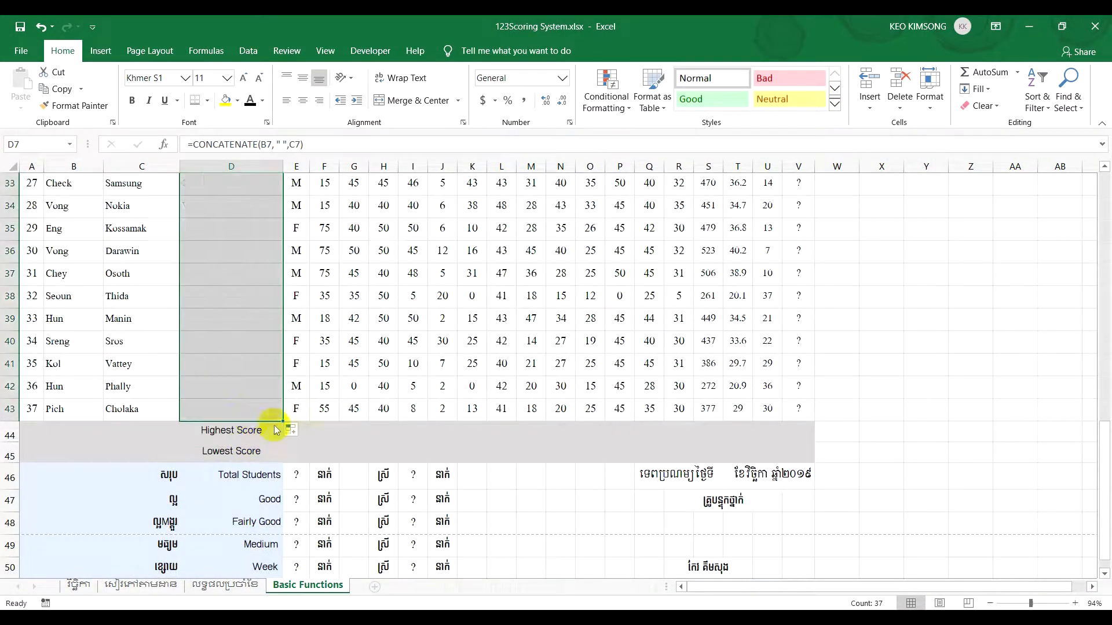
pyautogui.click(348, 393)
pyautogui.scroll(11, 397, 342)
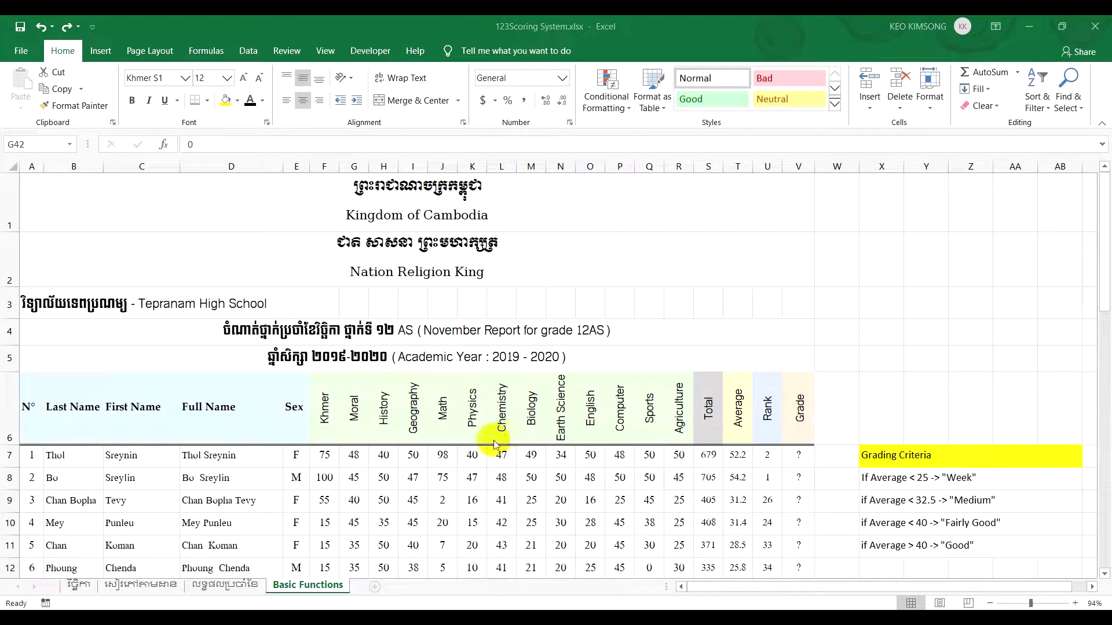
# Switch to Book1 and apply a black font color to the hidden MAX description in cell A5.
pyautogui.moveTo(591, 618)
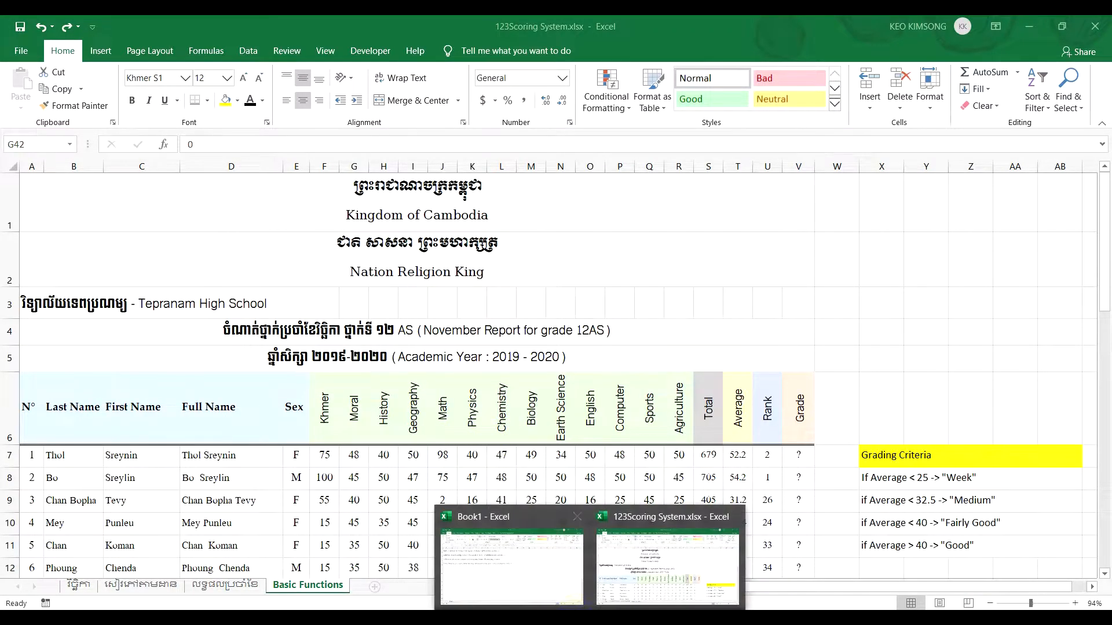
pyautogui.click(547, 561)
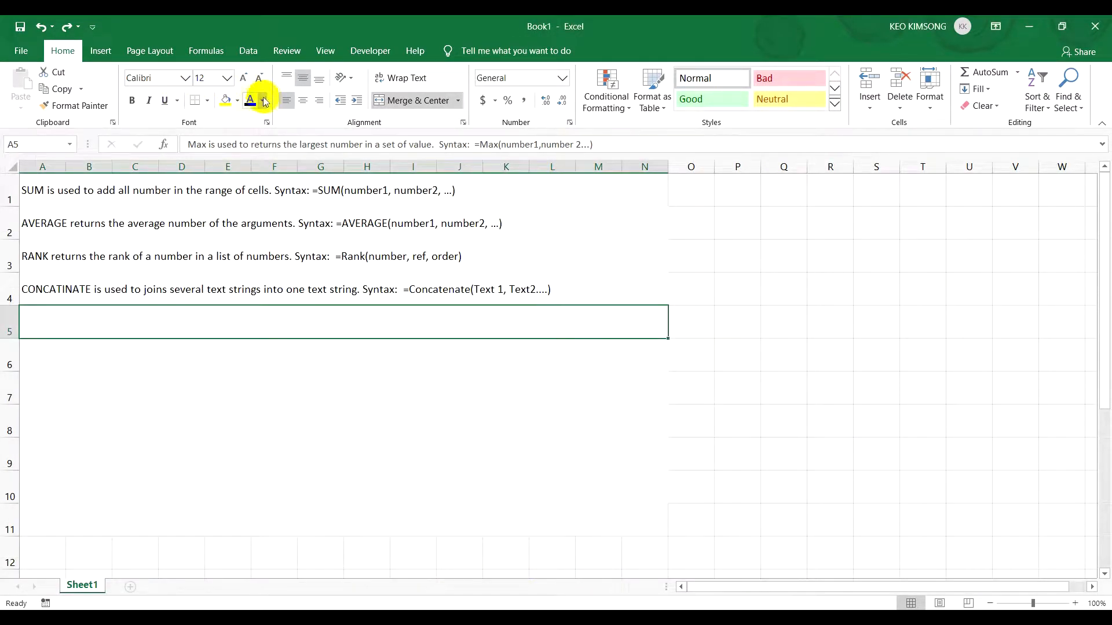
pyautogui.click(202, 360)
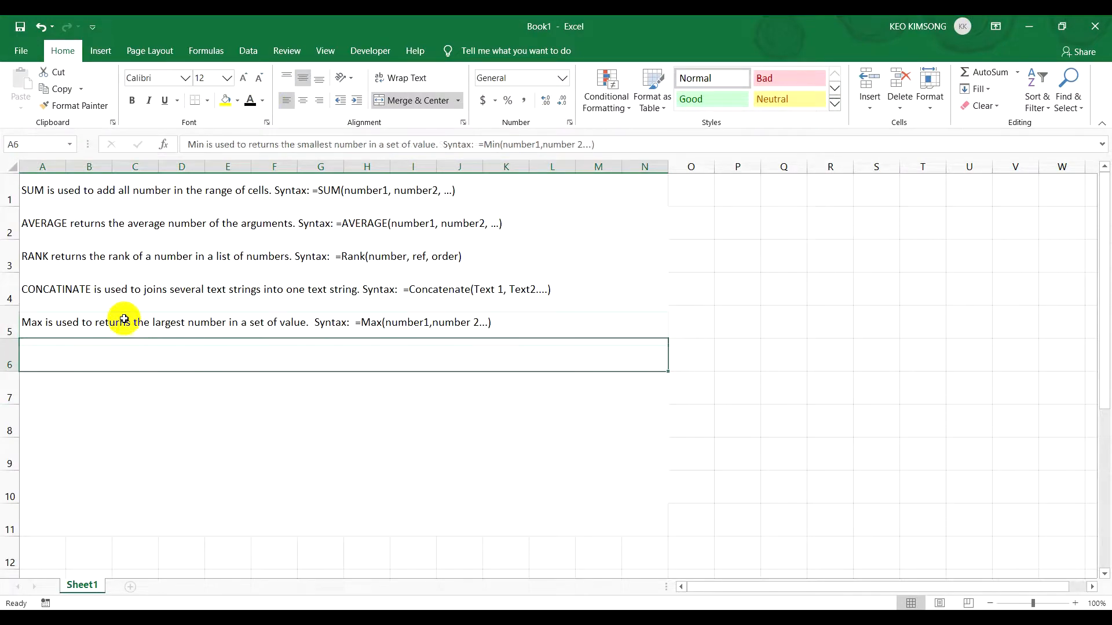
pyautogui.click(178, 328)
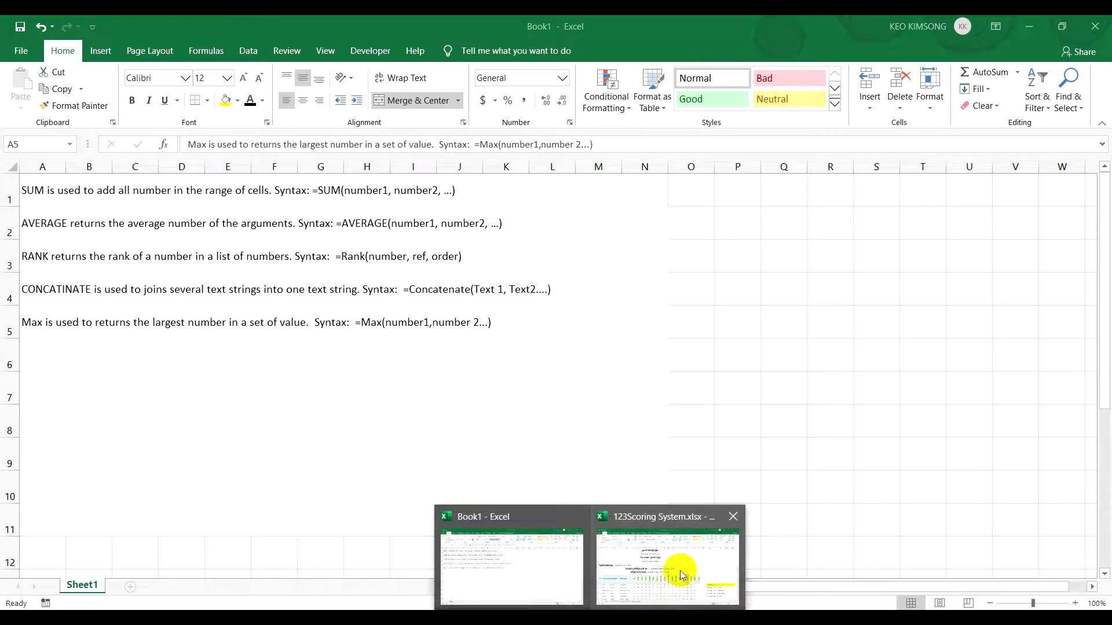
# Switch to the 123Scoring System workbook and select the Khmer column's Highest Score cell F44.
pyautogui.click(672, 574)
pyautogui.scroll(-3, 472, 455)
pyautogui.scroll(-8, 472, 455)
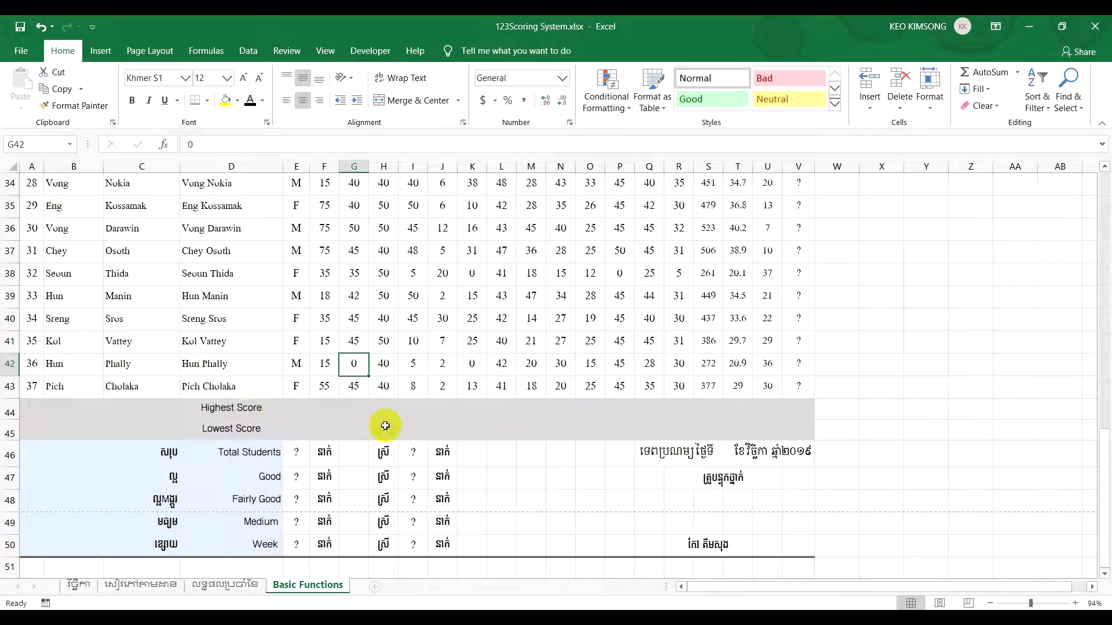
pyautogui.click(229, 408)
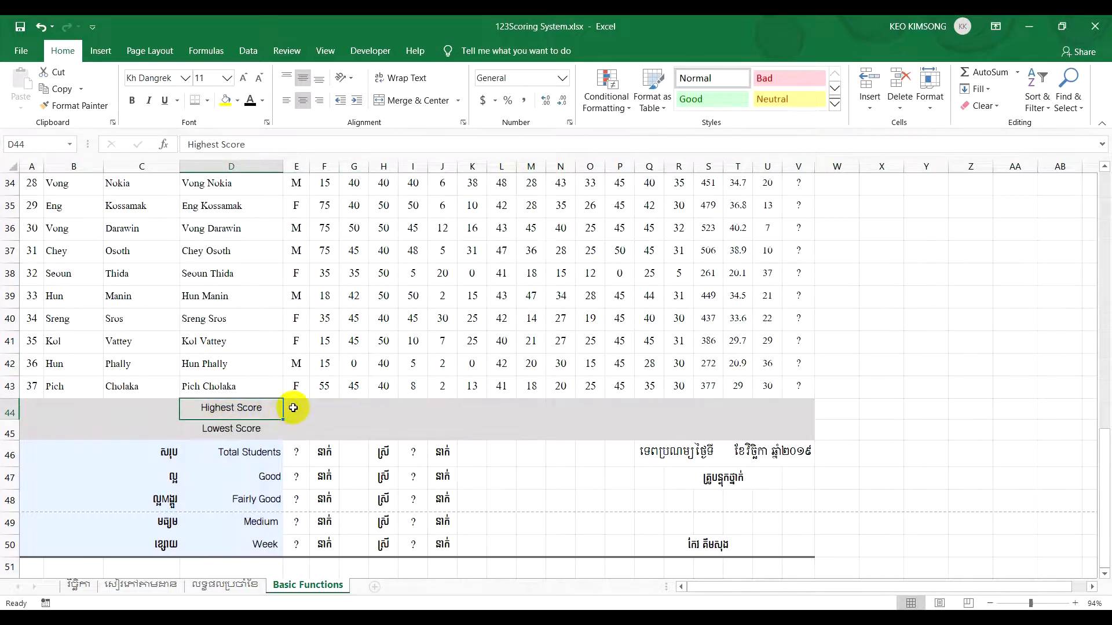
pyautogui.click(322, 410)
# Examine the students' Khmer scores in column F, starting from F7 and F8.
pyautogui.scroll(4, 416, 415)
pyautogui.scroll(7, 417, 415)
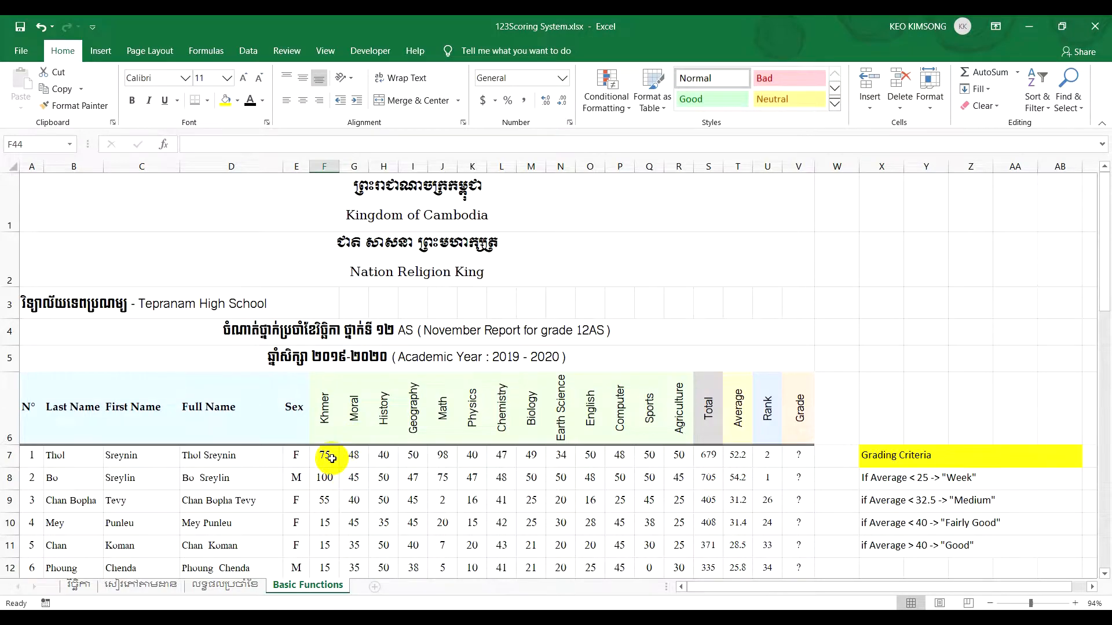
pyautogui.click(330, 458)
pyautogui.click(326, 480)
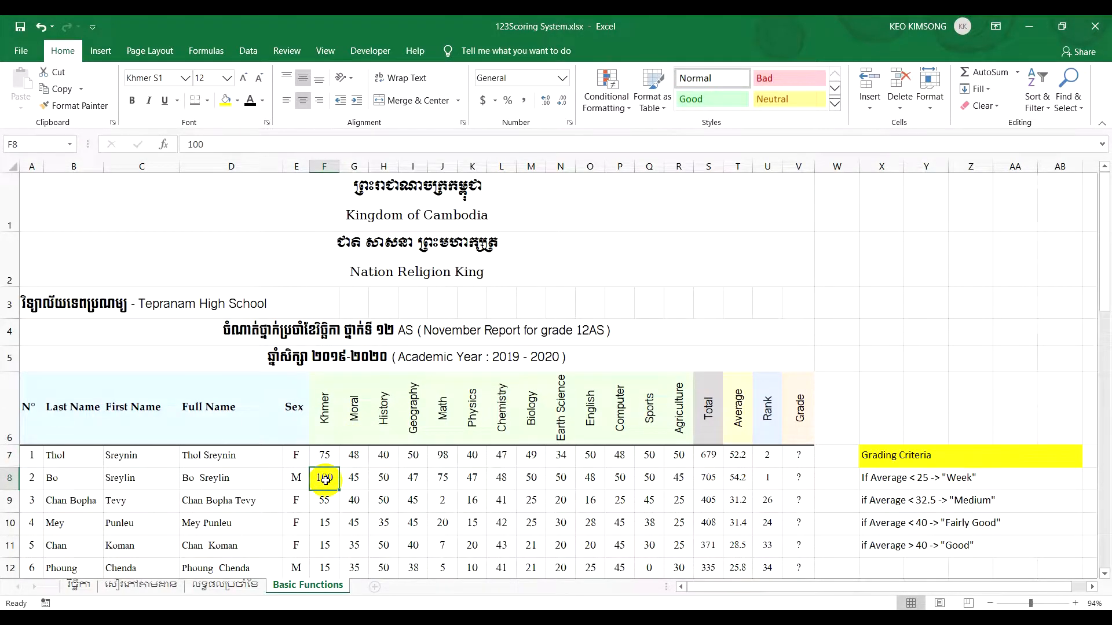
pyautogui.scroll(-2, 326, 480)
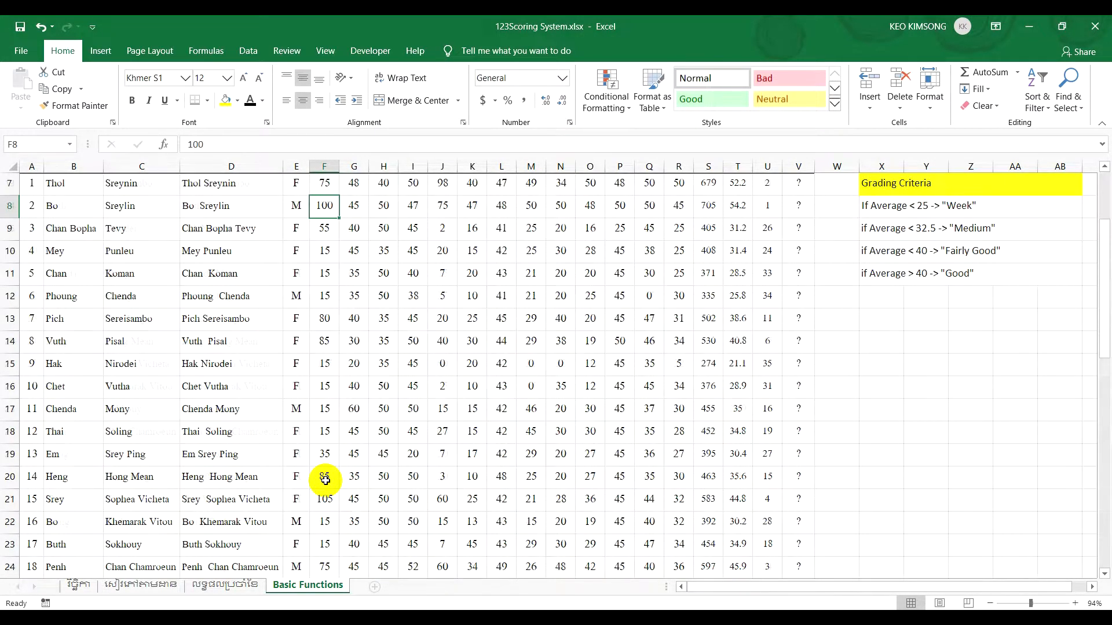
pyautogui.scroll(-4, 326, 479)
pyautogui.scroll(4, 326, 480)
pyautogui.scroll(1, 326, 479)
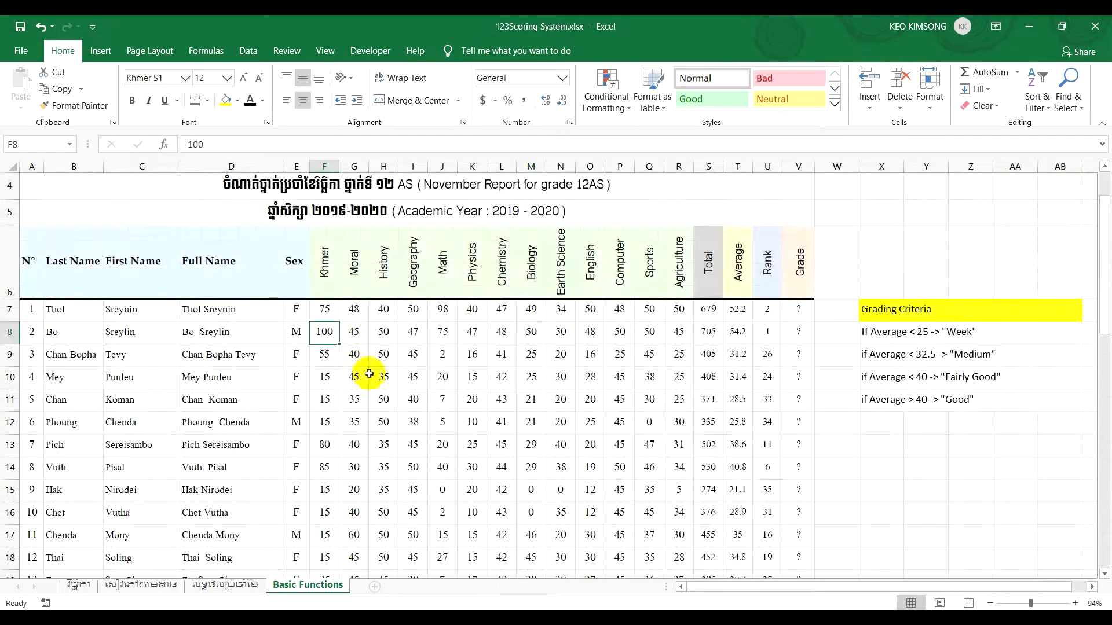
# Examine the Moral scores from G7 down to row 43 and the empty Highest Score row 44.
pyautogui.click(361, 307)
pyautogui.scroll(-8, 360, 400)
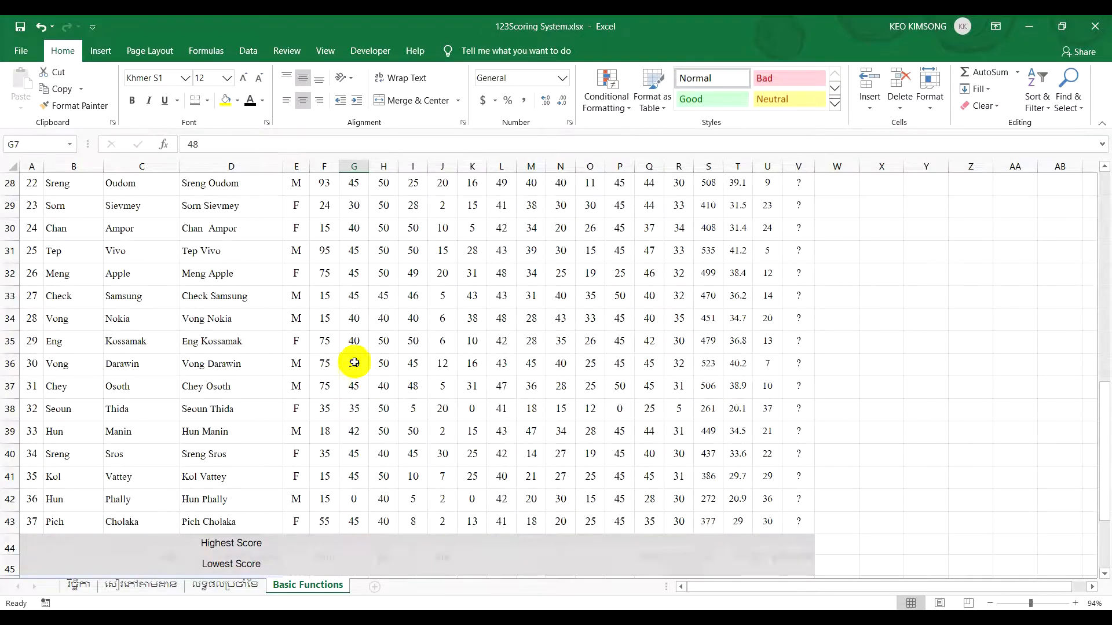
pyautogui.scroll(-3, 354, 362)
pyautogui.scroll(2, 348, 365)
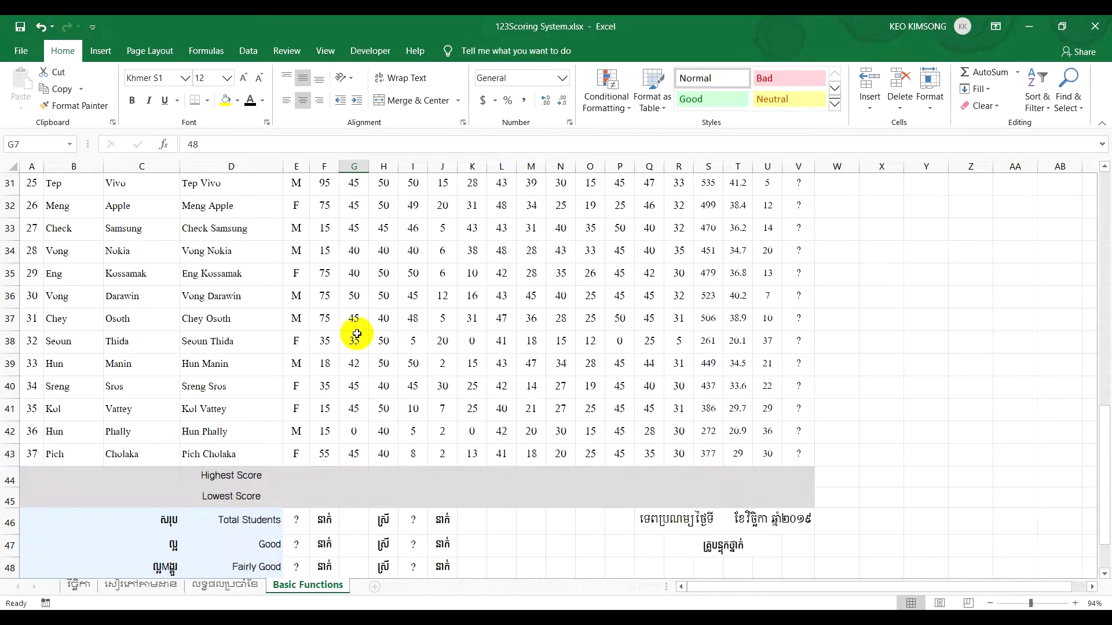
pyautogui.click(295, 479)
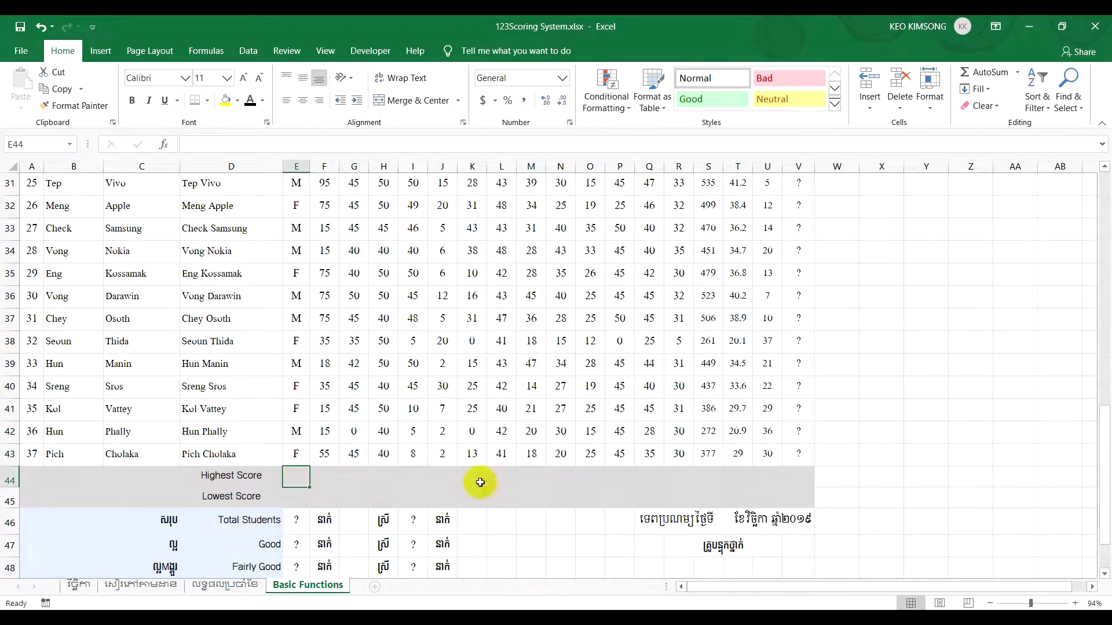
# Enter =MAX(F7:F43) in cell F44 to calculate the Khmer column's Highest Score.
pyautogui.click(325, 480)
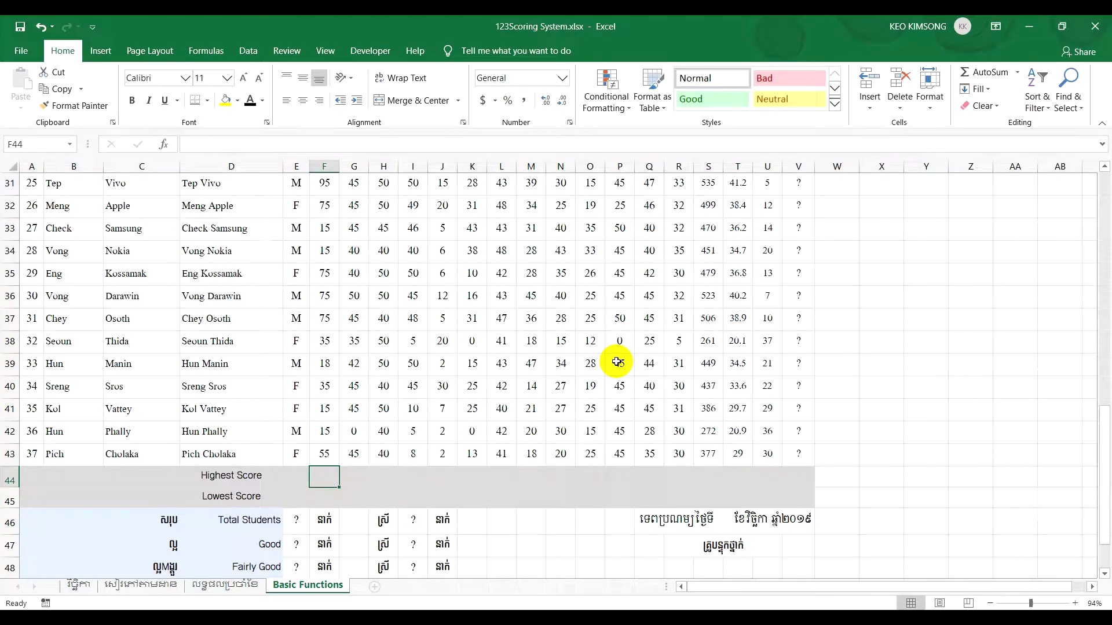
pyautogui.write('=')
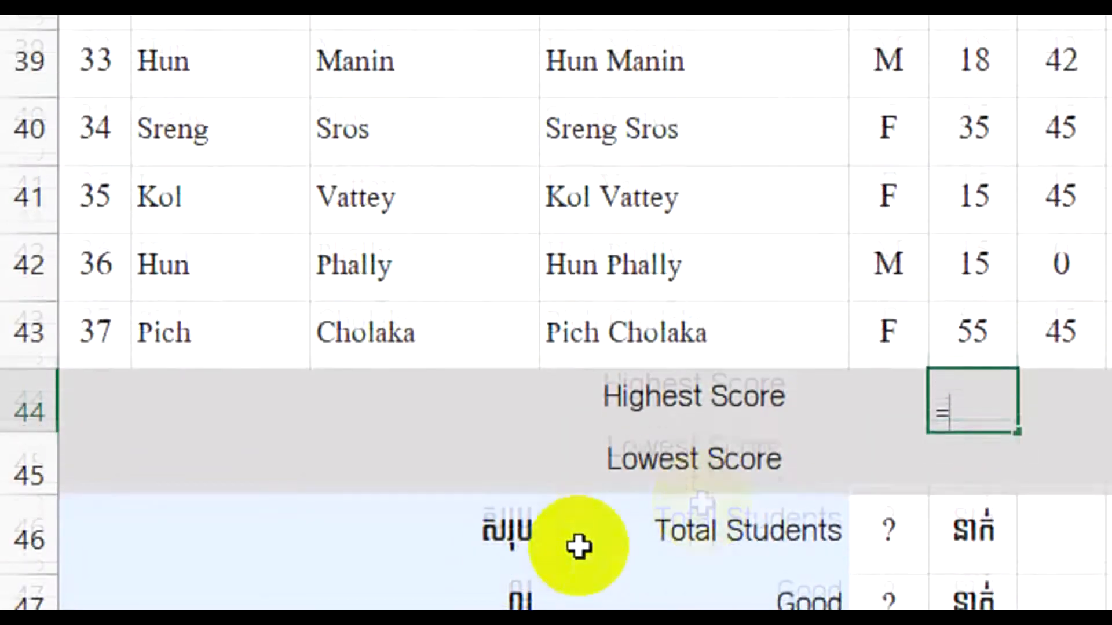
pyautogui.write('max')
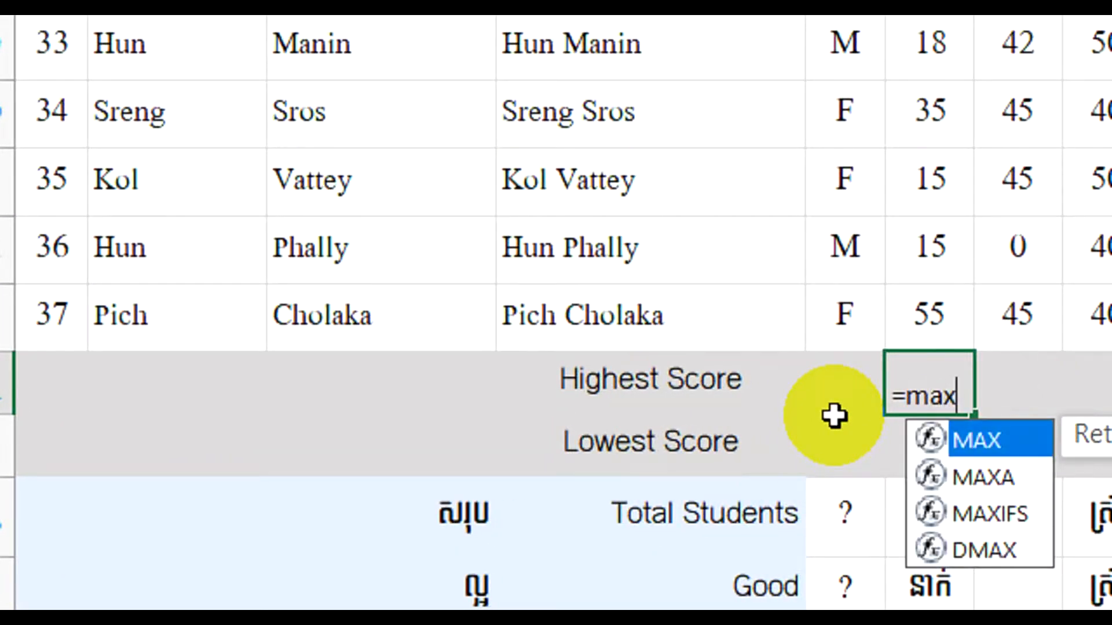
pyautogui.doubleClick(961, 438)
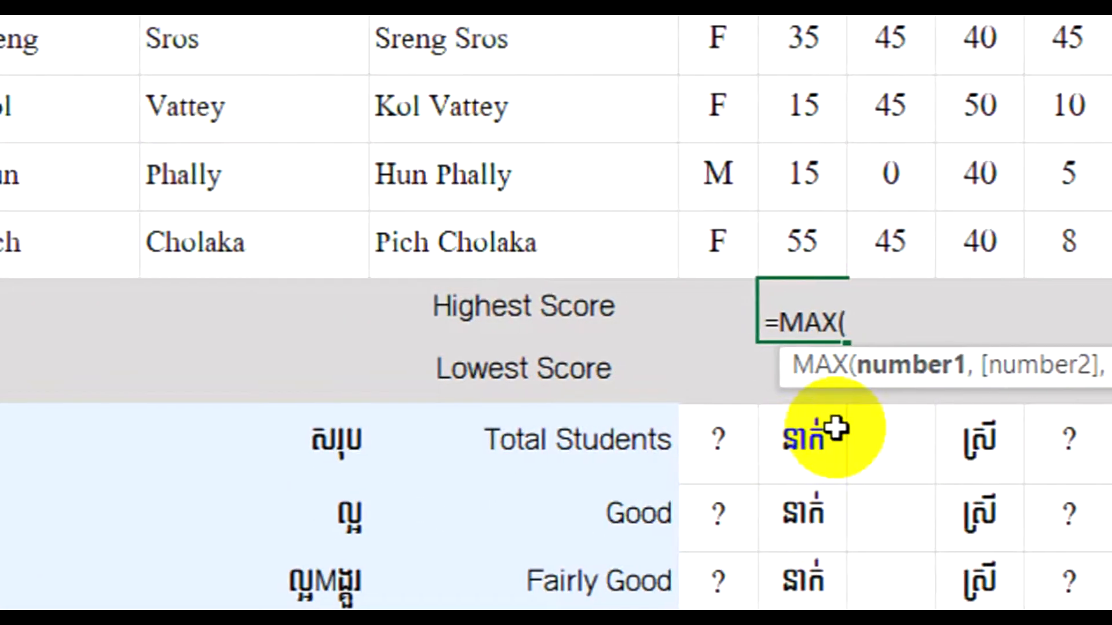
pyautogui.scroll(3, 782, 70)
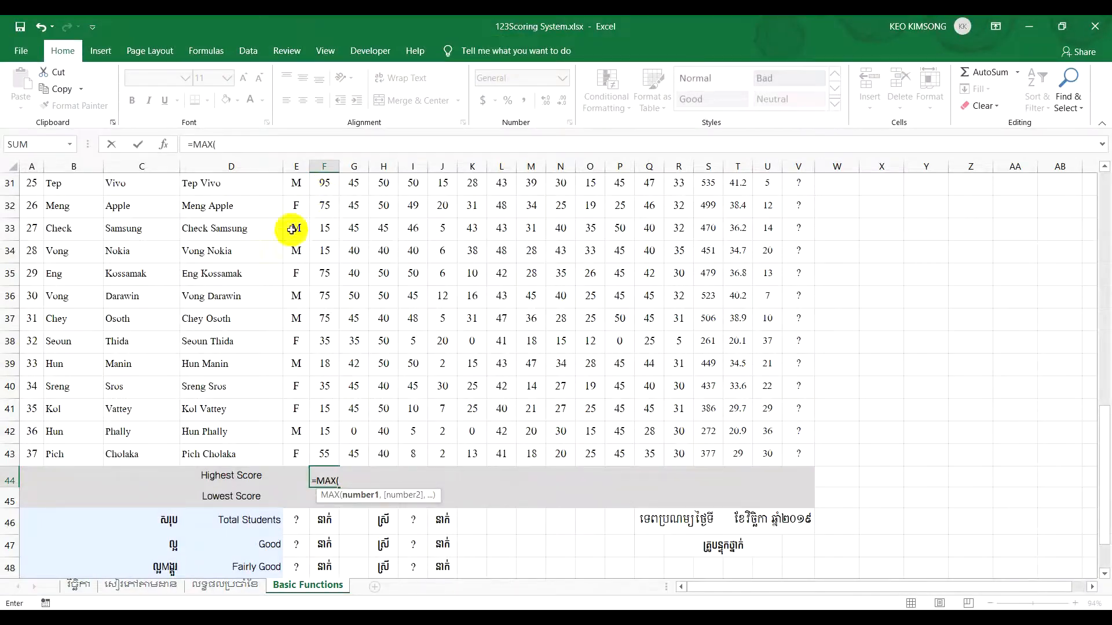
pyautogui.scroll(7, 295, 232)
pyautogui.scroll(3, 339, 236)
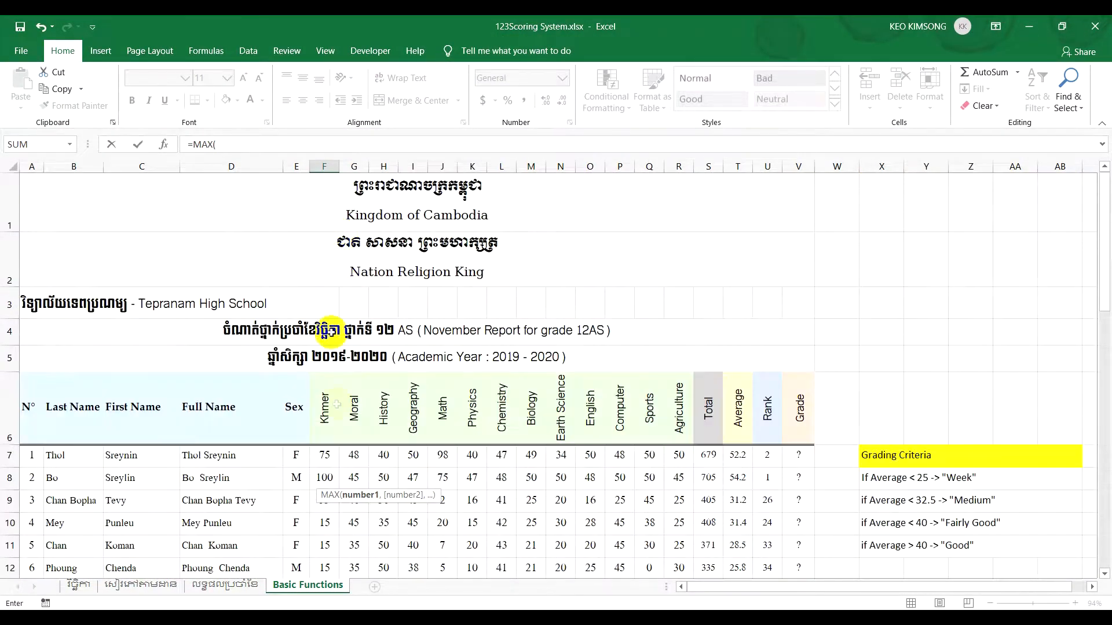
pyautogui.moveTo(327, 453); pyautogui.dragTo(325, 427)
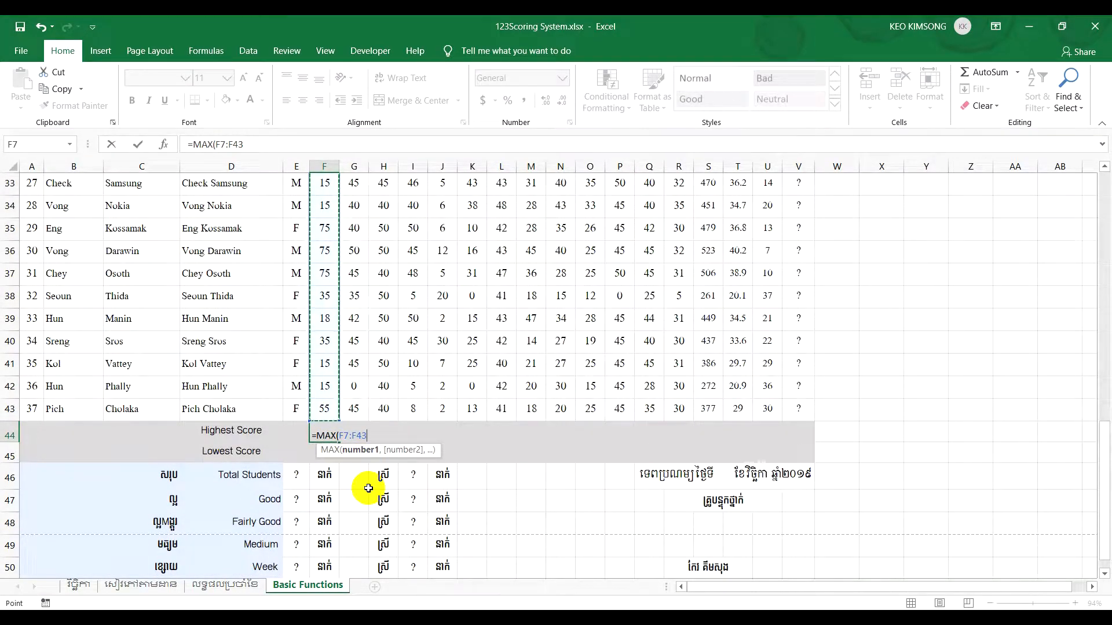
pyautogui.write(')')
pyautogui.press('Return')
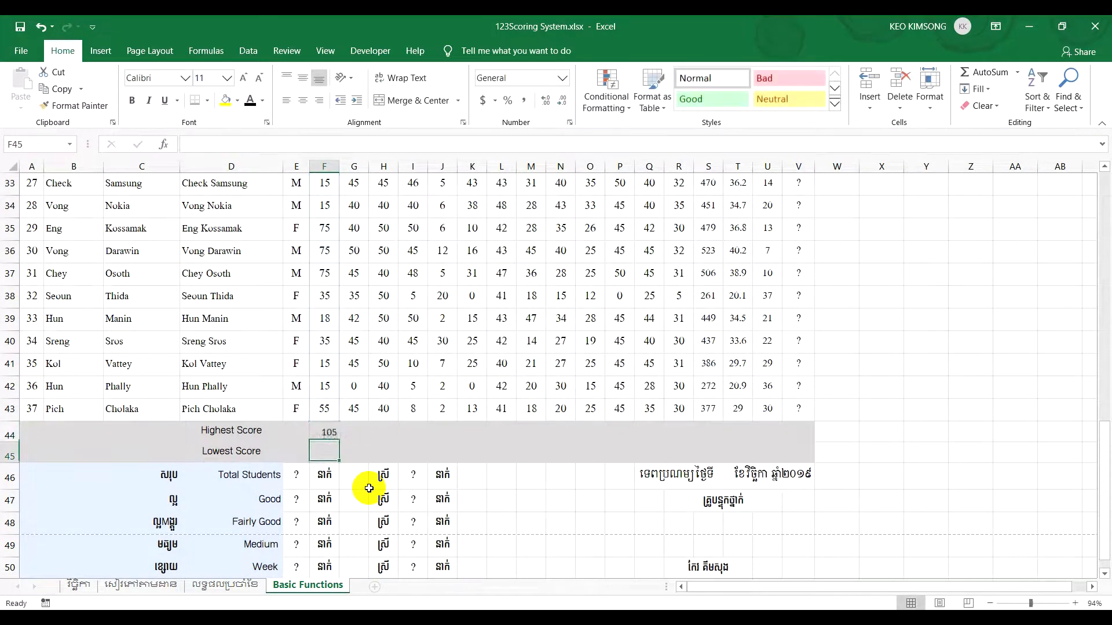
# Check the Highest Score formula in F44 against the Khmer scores in column F, including cell F21.
pyautogui.click(331, 427)
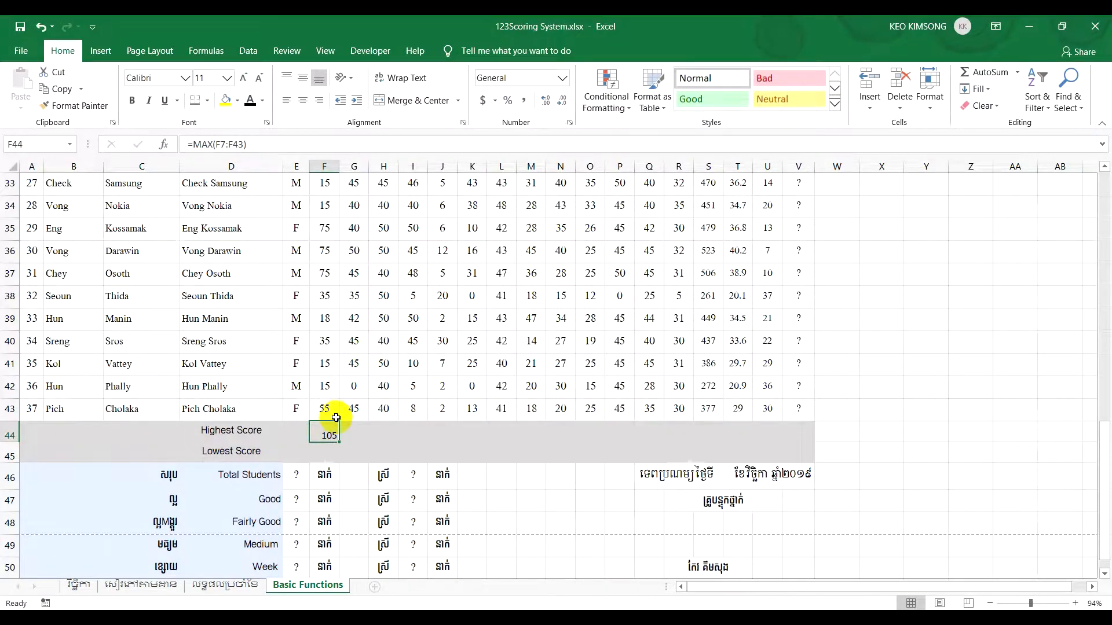
pyautogui.scroll(2, 323, 399)
pyautogui.scroll(2, 327, 387)
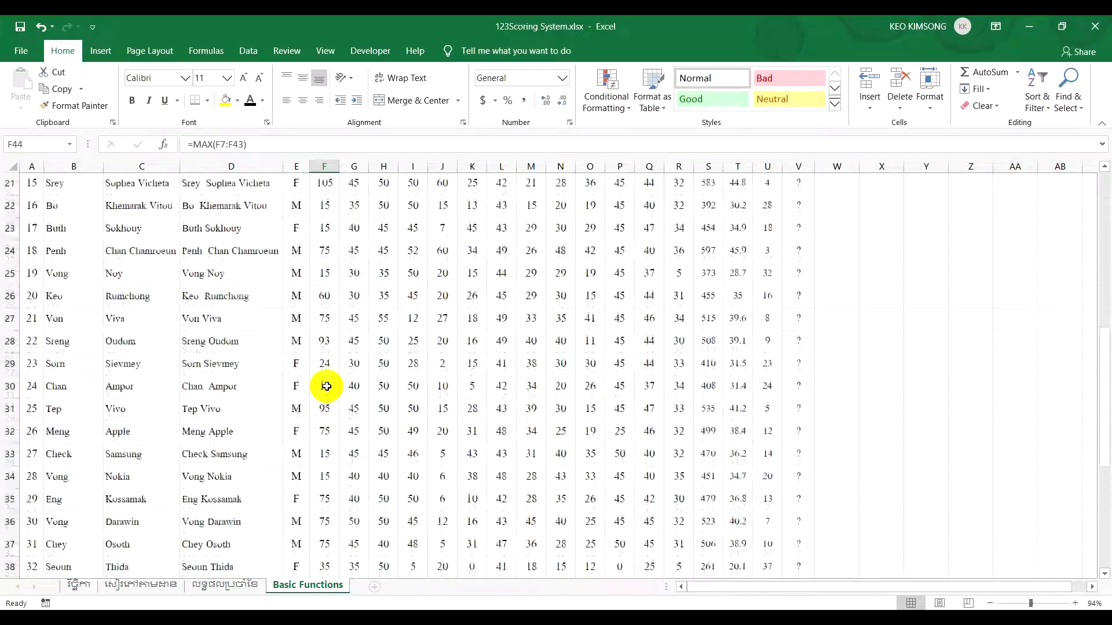
pyautogui.click(328, 252)
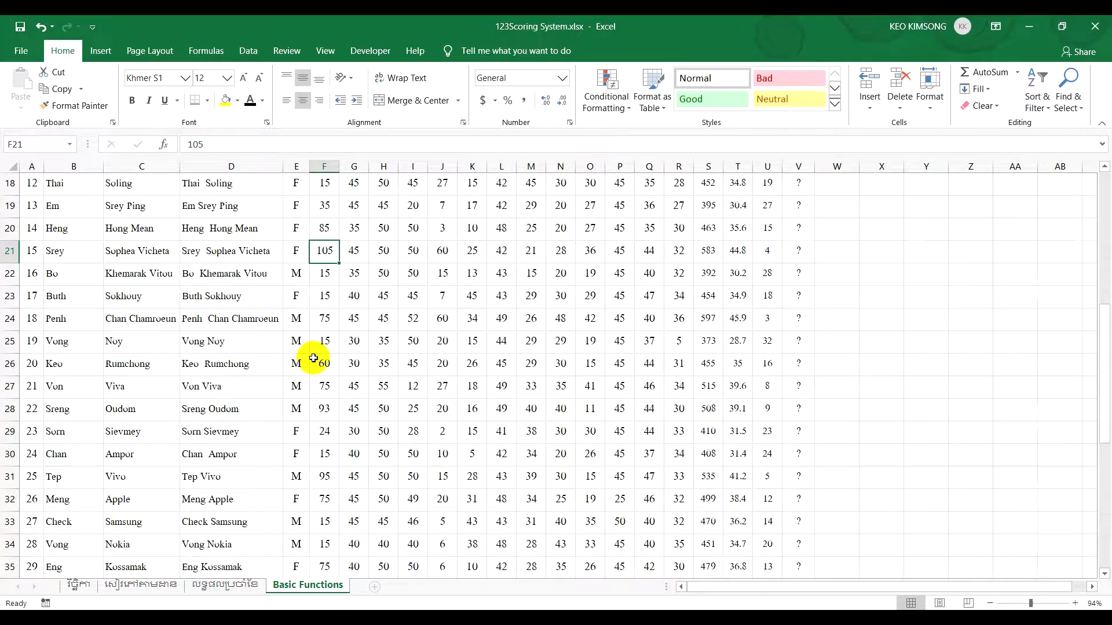
pyautogui.scroll(4, 315, 358)
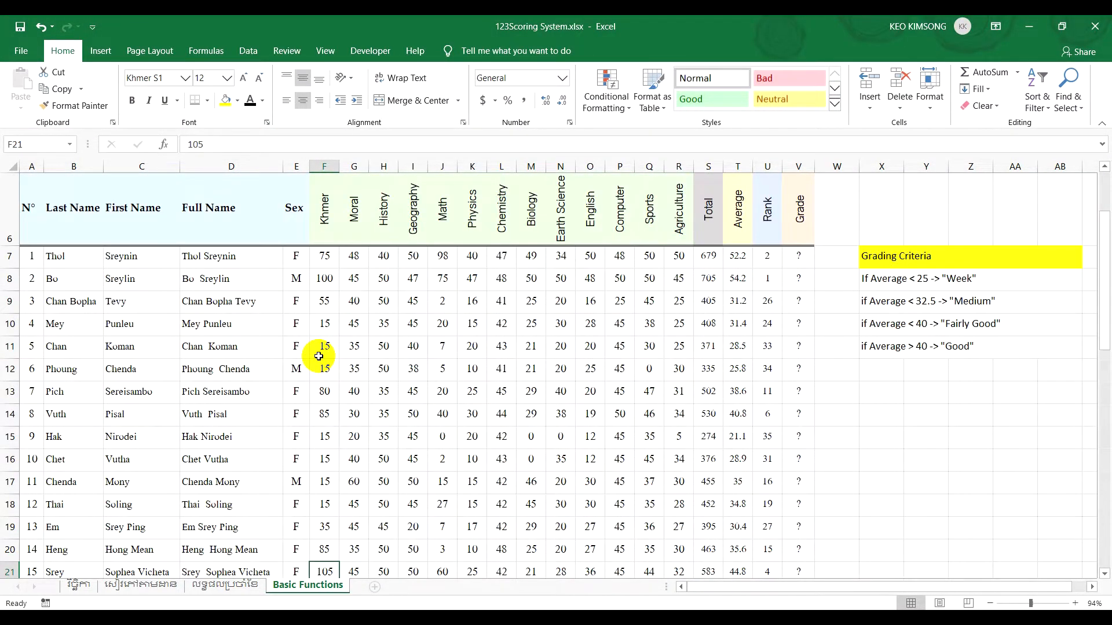
# Center the Highest Score and Lowest Score cells F44:V45 both horizontally and vertically.
pyautogui.scroll(-11, 318, 356)
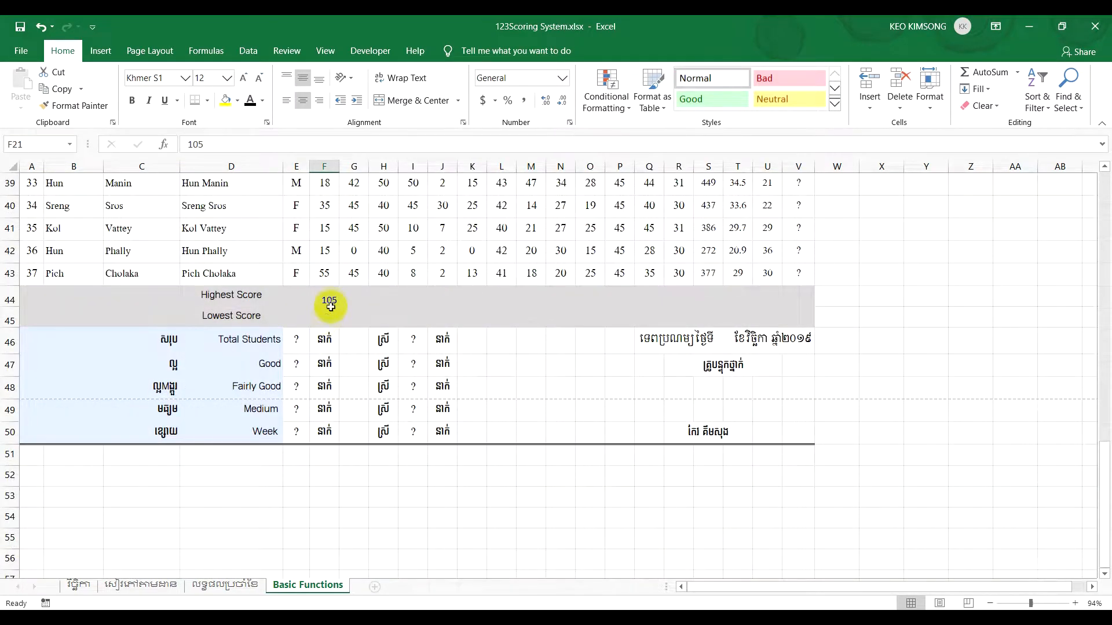
pyautogui.moveTo(330, 299); pyautogui.dragTo(807, 312)
pyautogui.click(307, 100)
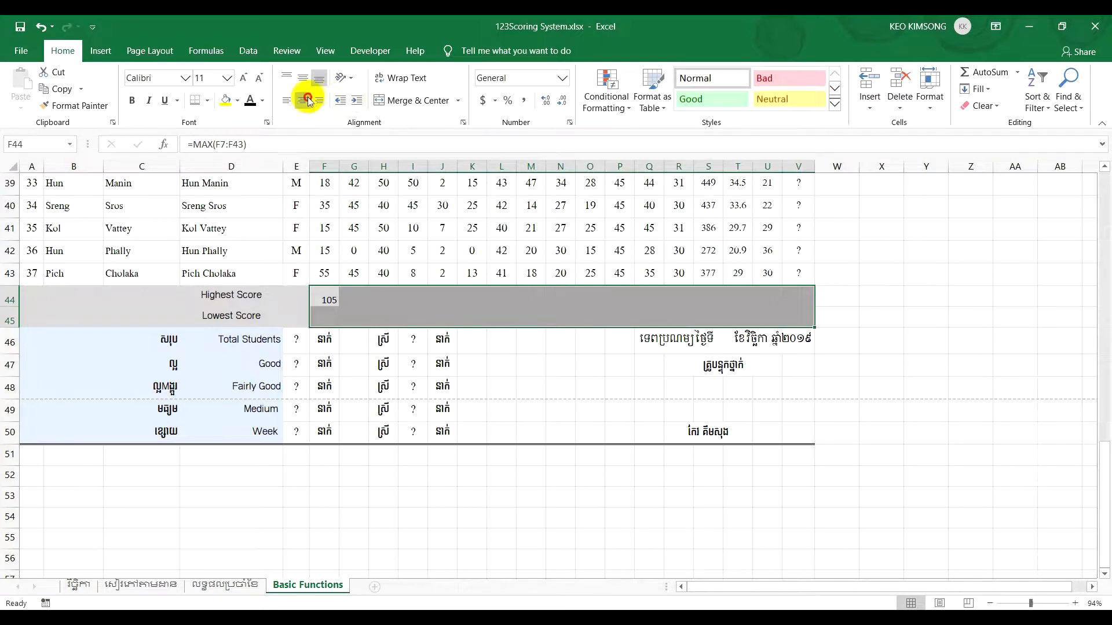
pyautogui.click(303, 77)
pyautogui.click(334, 293)
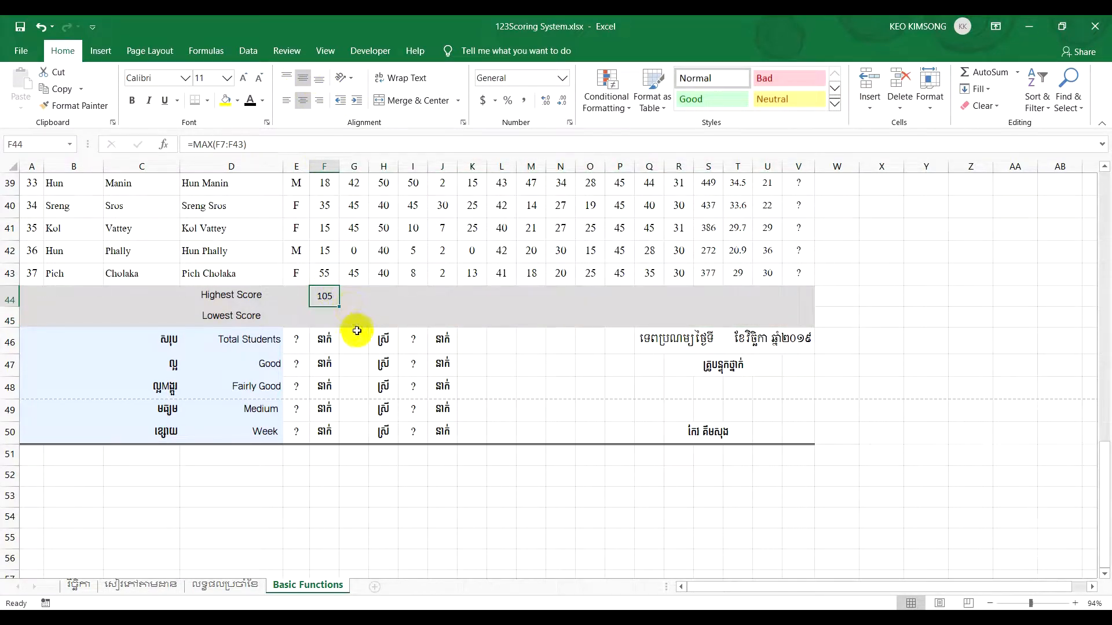
# Review the MAX formula in F44 and fill it across the Highest Score row through the Agriculture column, R44.
pyautogui.doubleClick(324, 298)
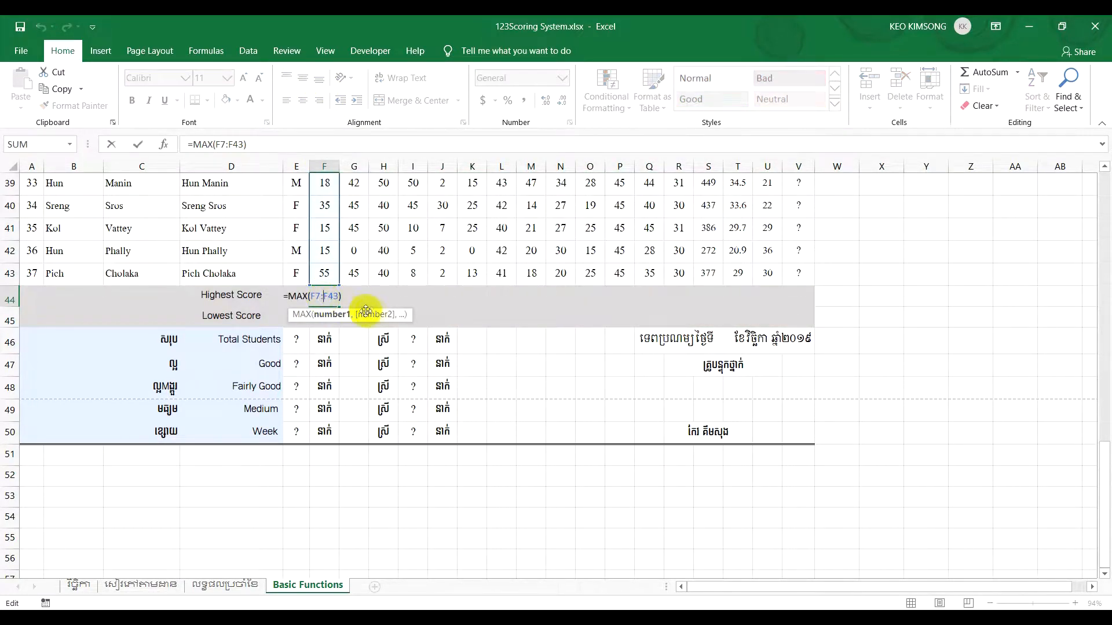
pyautogui.press('Return')
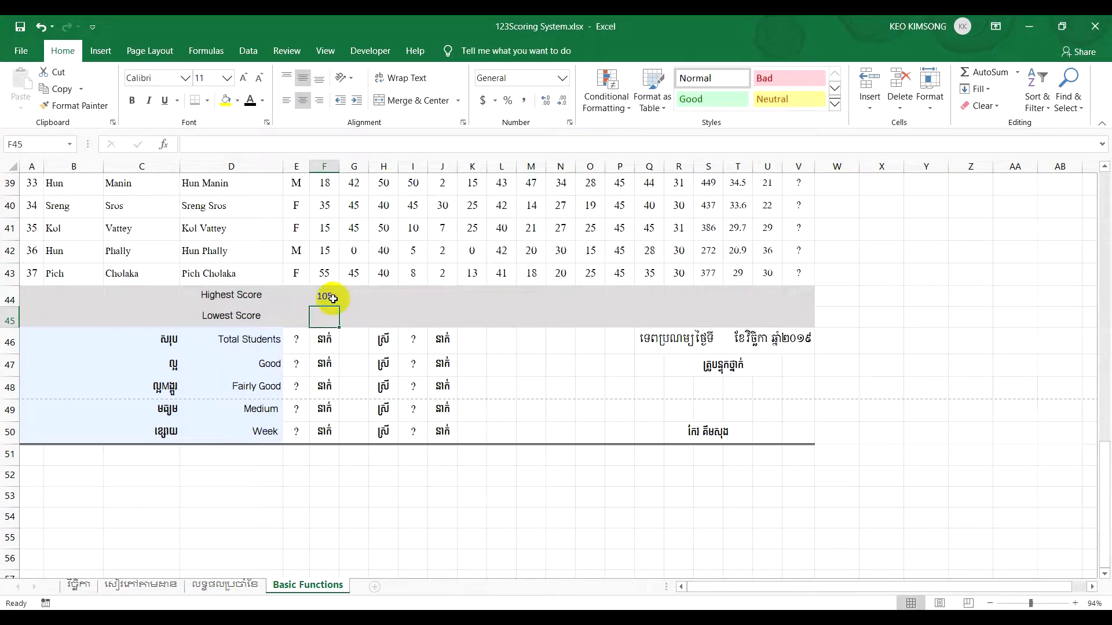
pyautogui.click(334, 300)
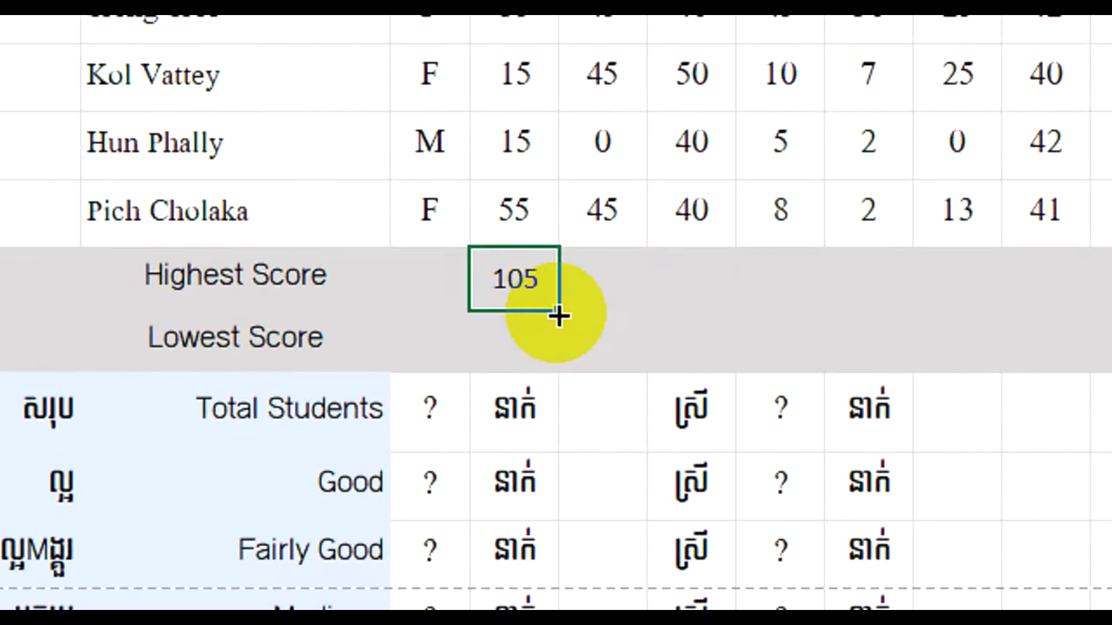
pyautogui.moveTo(340, 308); pyautogui.dragTo(565, 308)
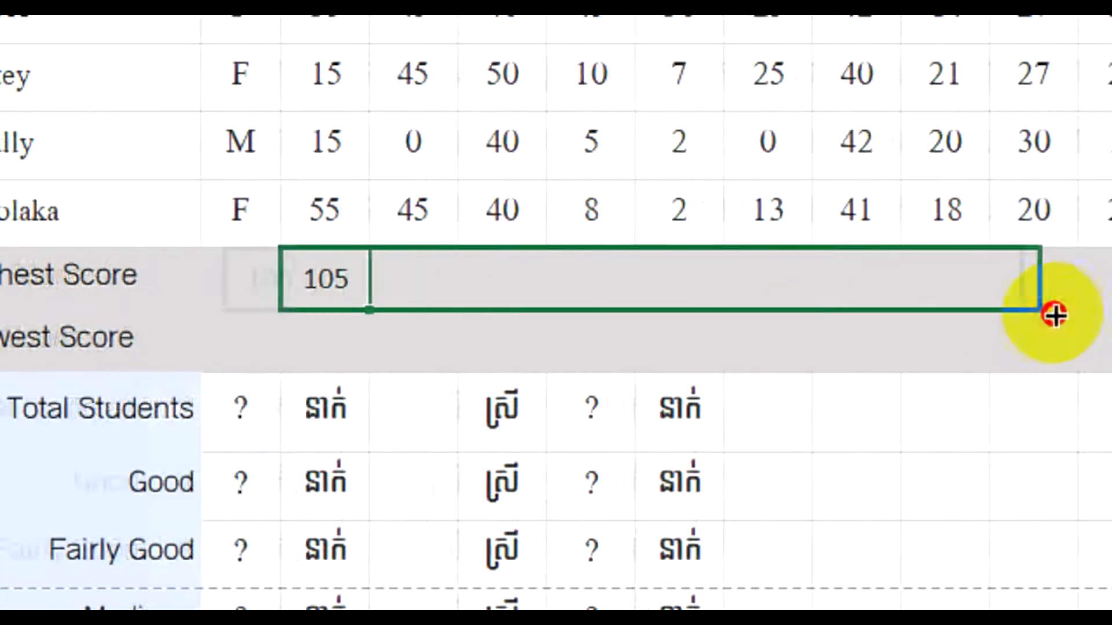
pyautogui.moveTo(1055, 314); pyautogui.dragTo(849, 312)
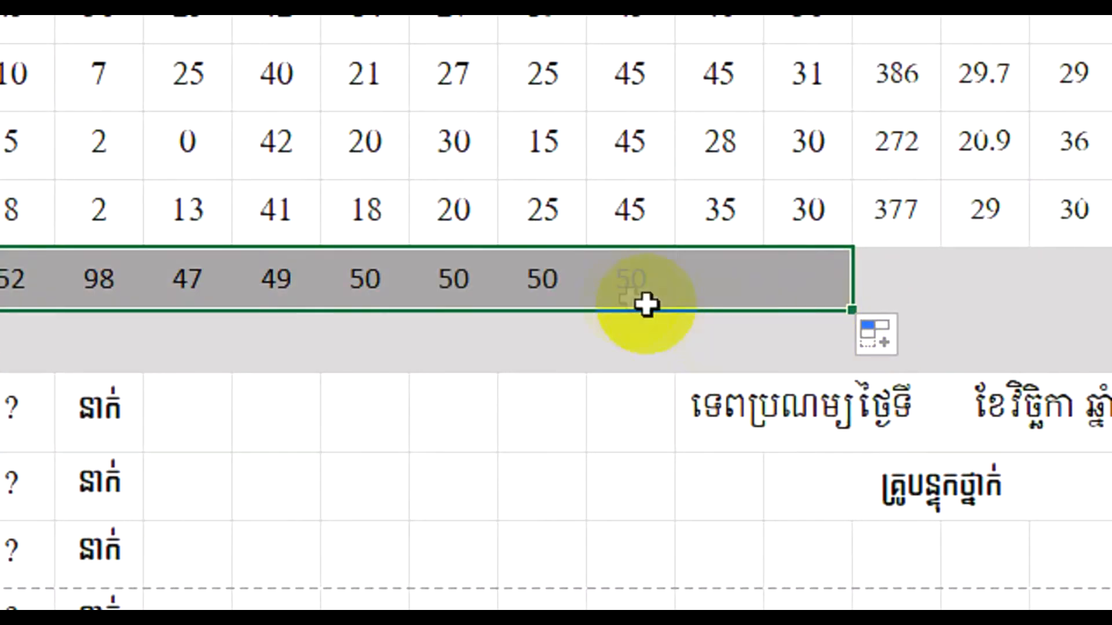
pyautogui.click(521, 257)
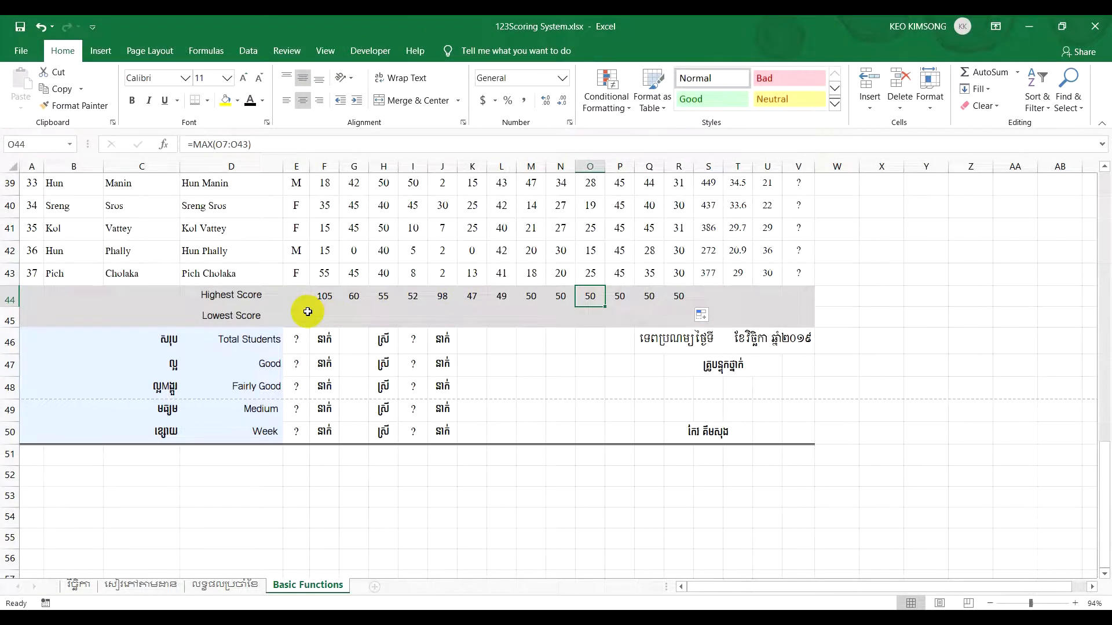
# Select the Khmer Lowest Score cell F45, then switch to Book1 and apply a black font color to the hidden Min description in A6.
pyautogui.click(305, 313)
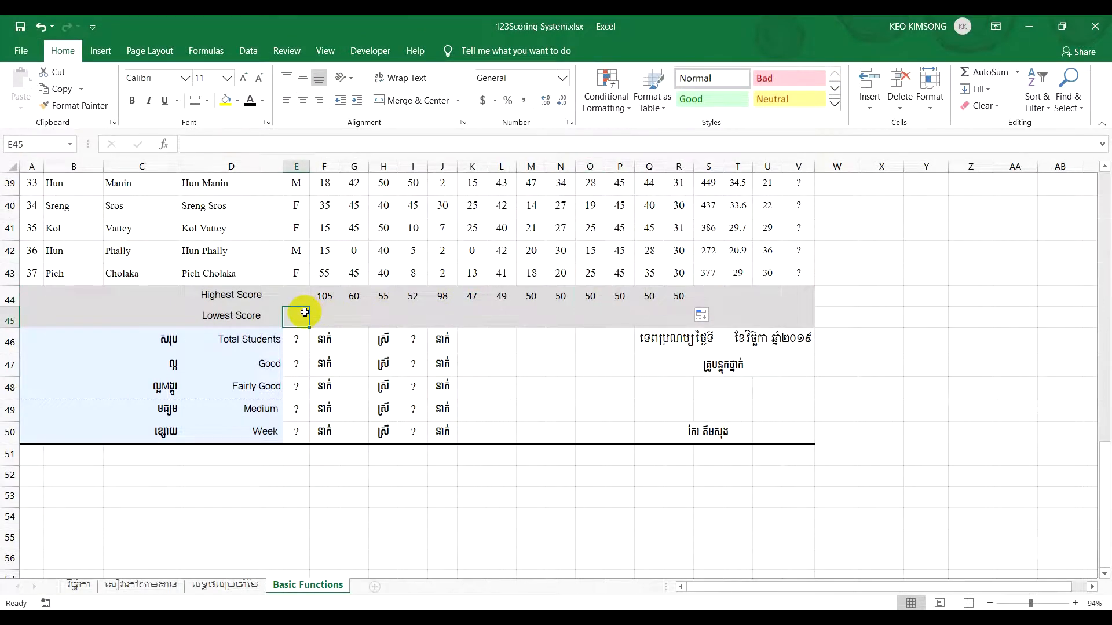
pyautogui.click(328, 316)
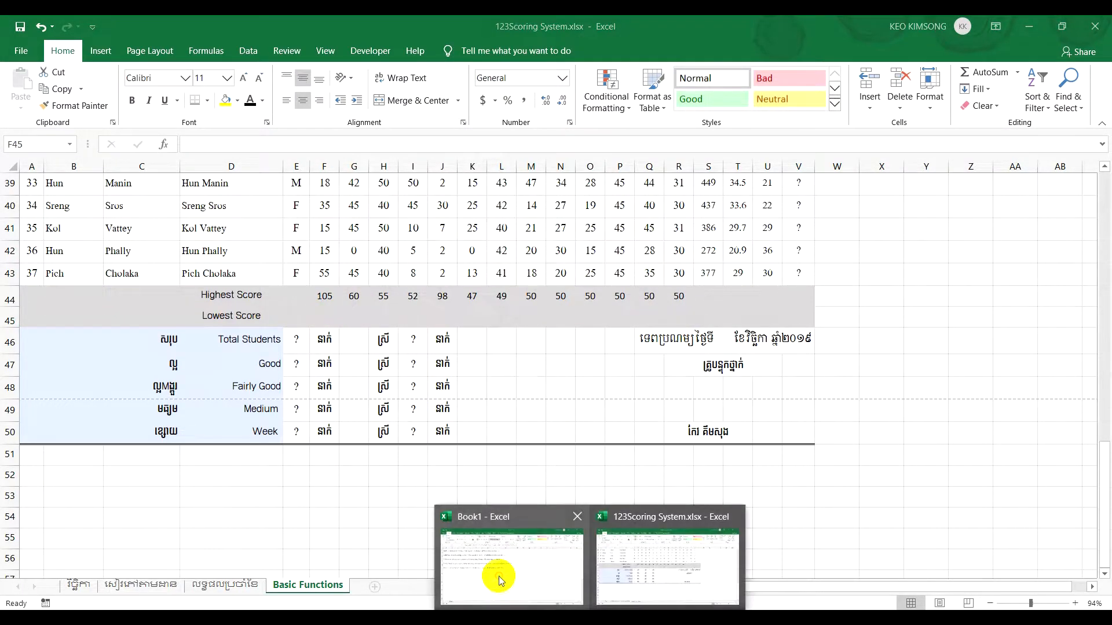
pyautogui.click(496, 576)
pyautogui.click(168, 347)
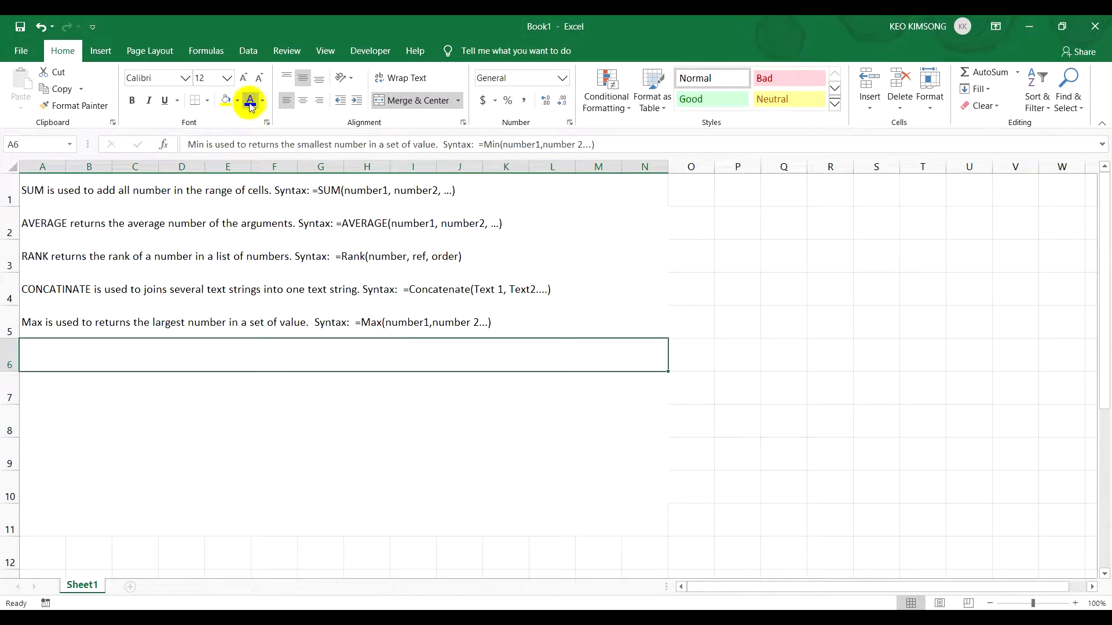
pyautogui.click(119, 437)
pyautogui.click(126, 357)
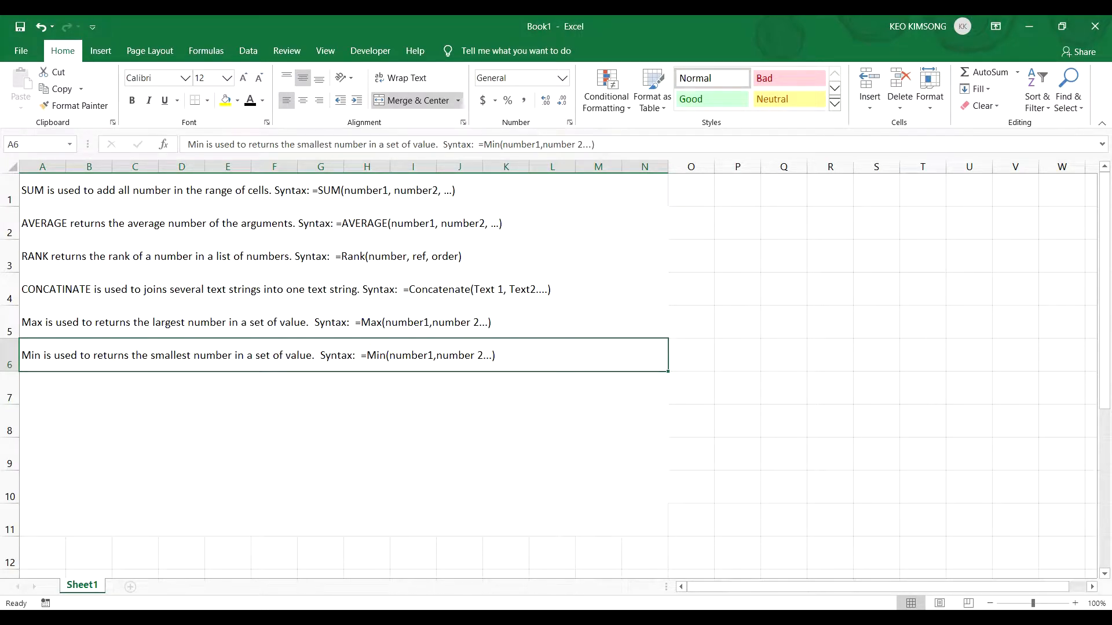
# Switch to the 123Scoring System workbook and enter =MIN(F7:F43) in F45 as the Khmer column's Lowest Score.
pyautogui.click(615, 617)
pyautogui.click(589, 618)
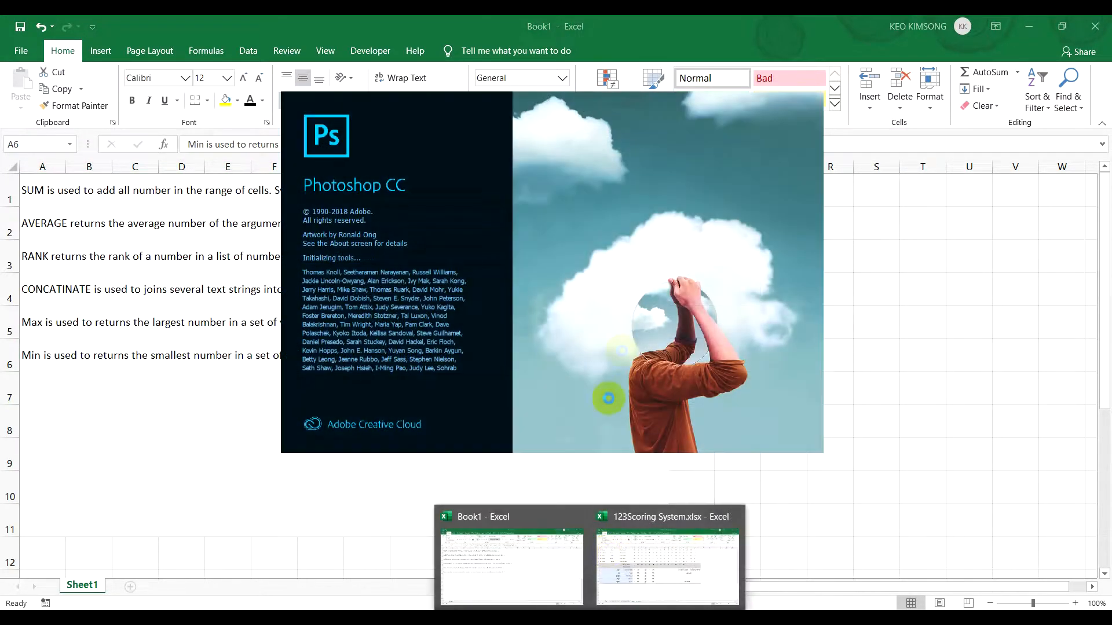
pyautogui.click(601, 571)
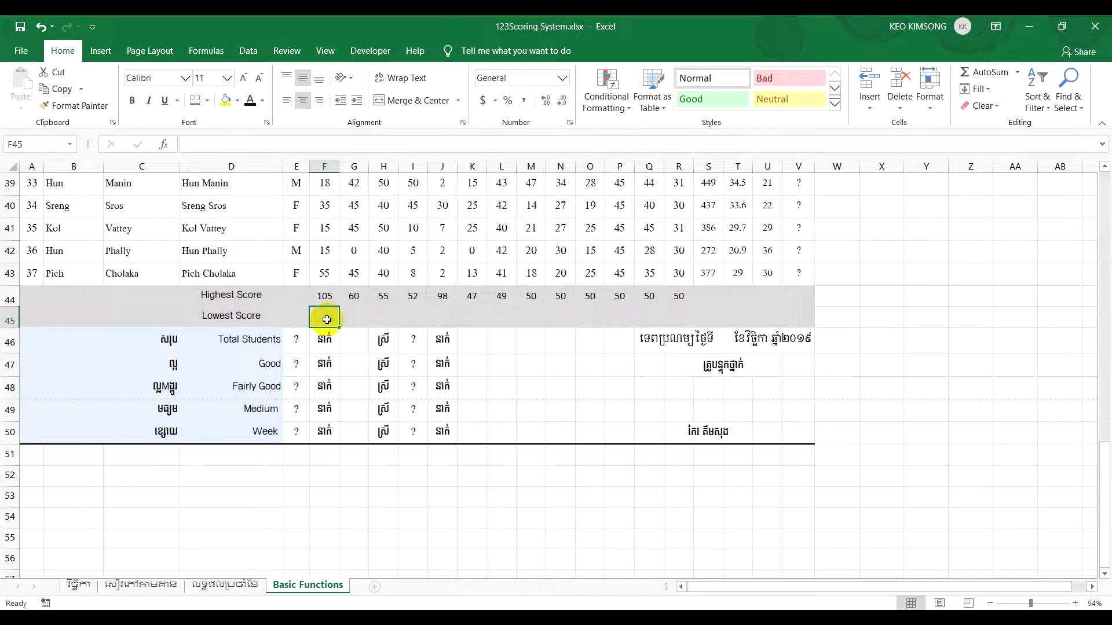
pyautogui.write('=MIN')
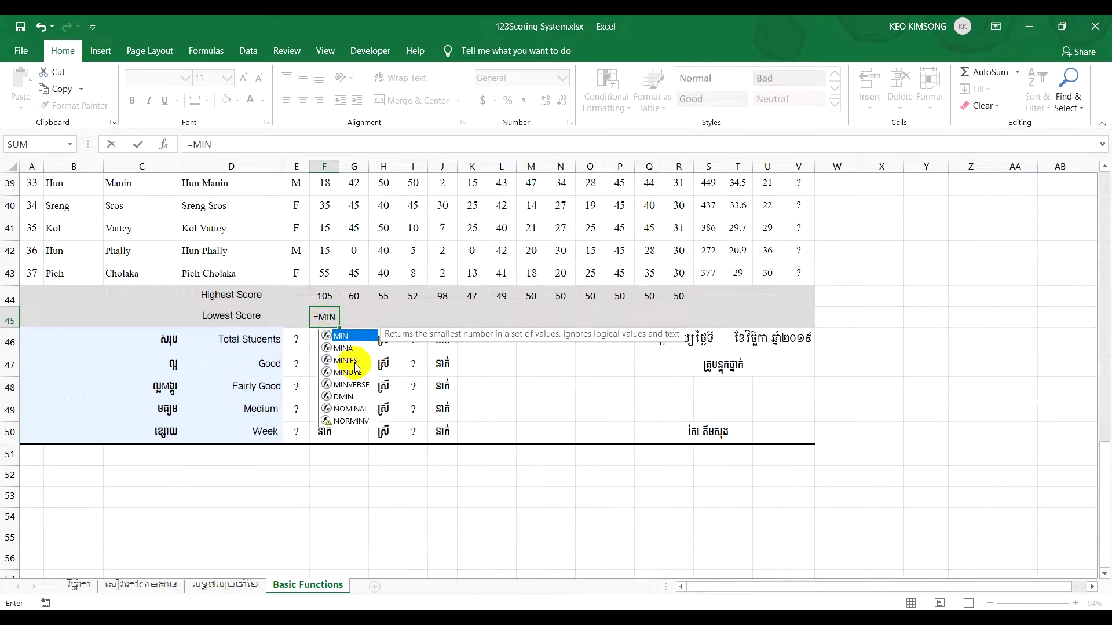
pyautogui.doubleClick(340, 336)
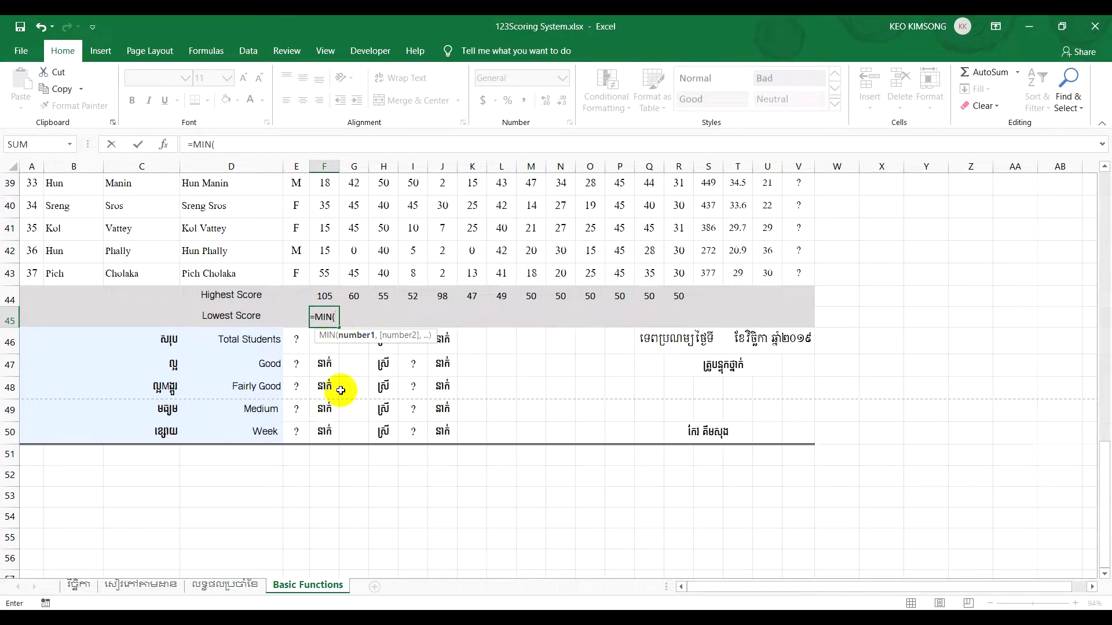
pyautogui.scroll(12, 329, 296)
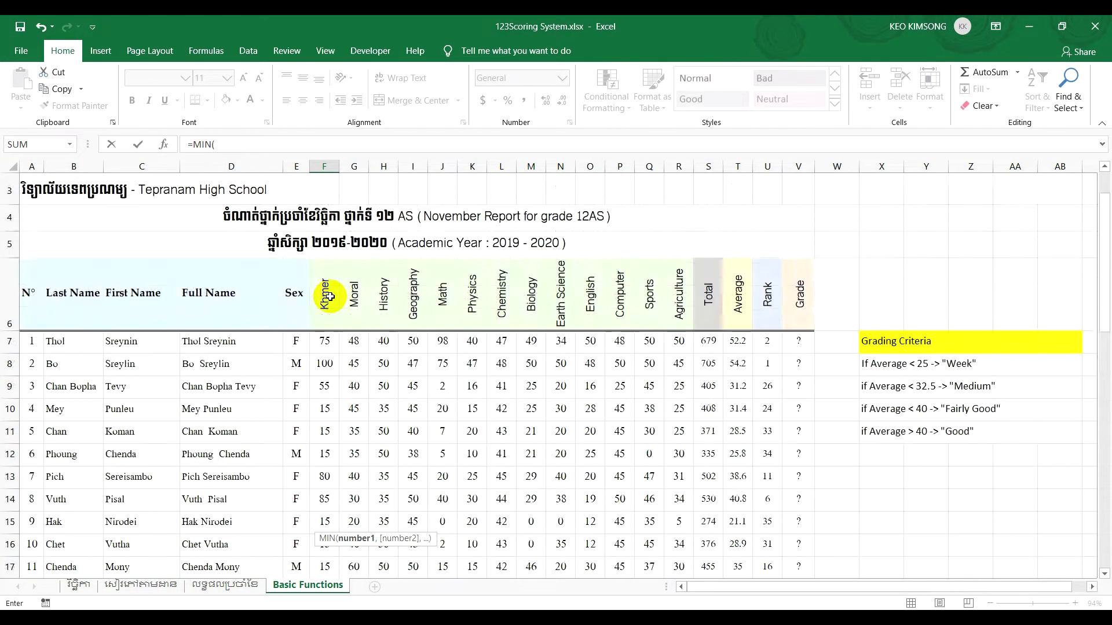
pyautogui.moveTo(320, 342); pyautogui.dragTo(323, 454)
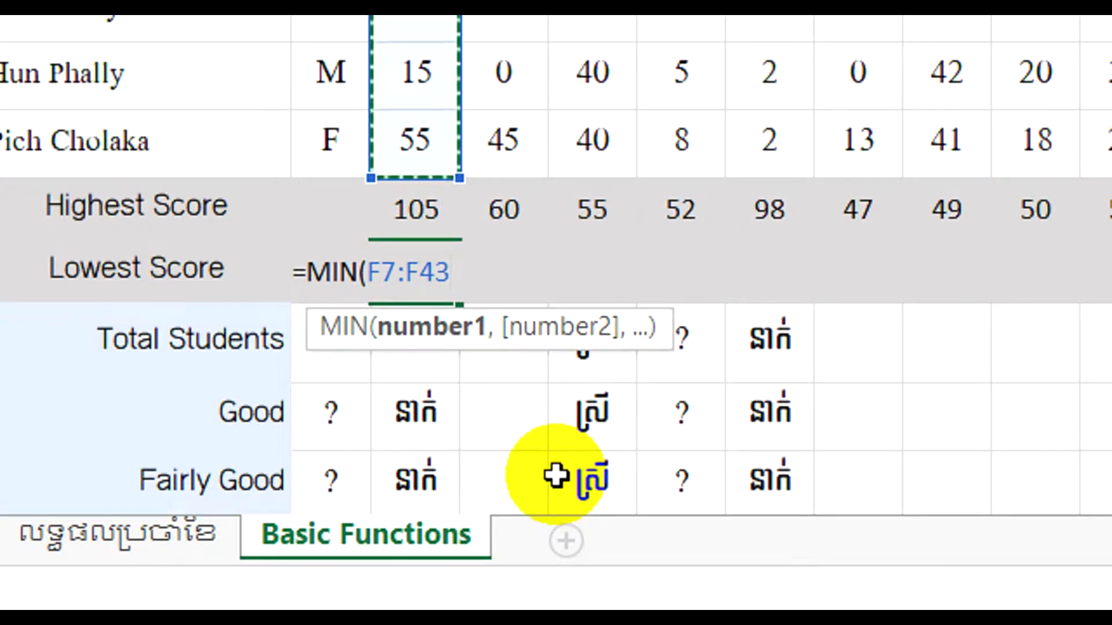
pyautogui.write(')')
pyautogui.press('Return')
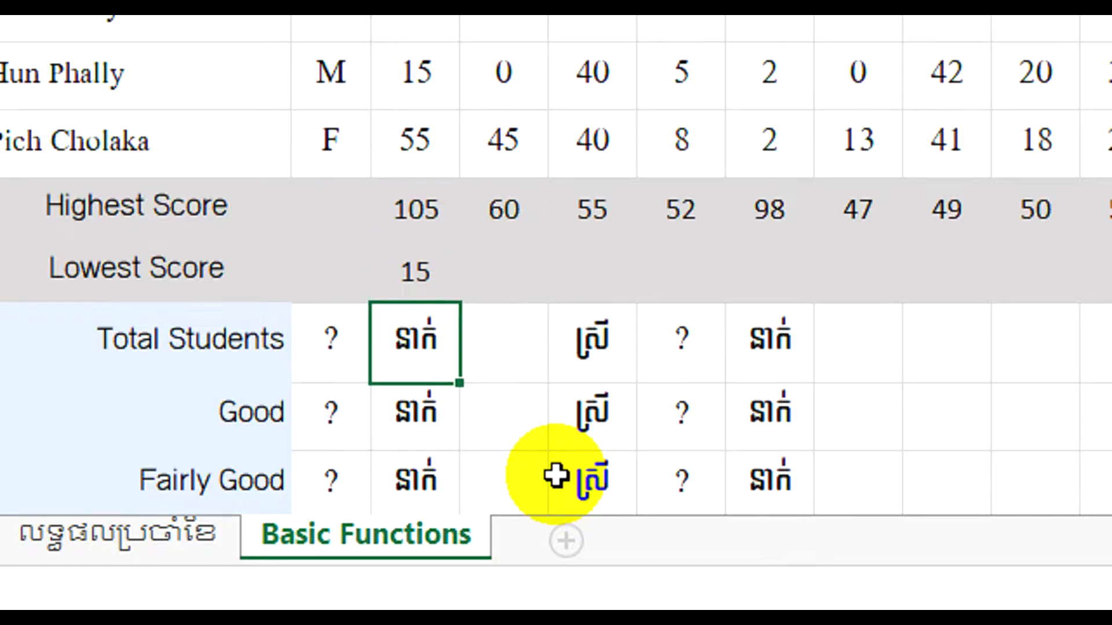
# Fill the MIN formula from F45 across the Lowest Score row through R45 and check the copied formula in G45.
pyautogui.click(429, 287)
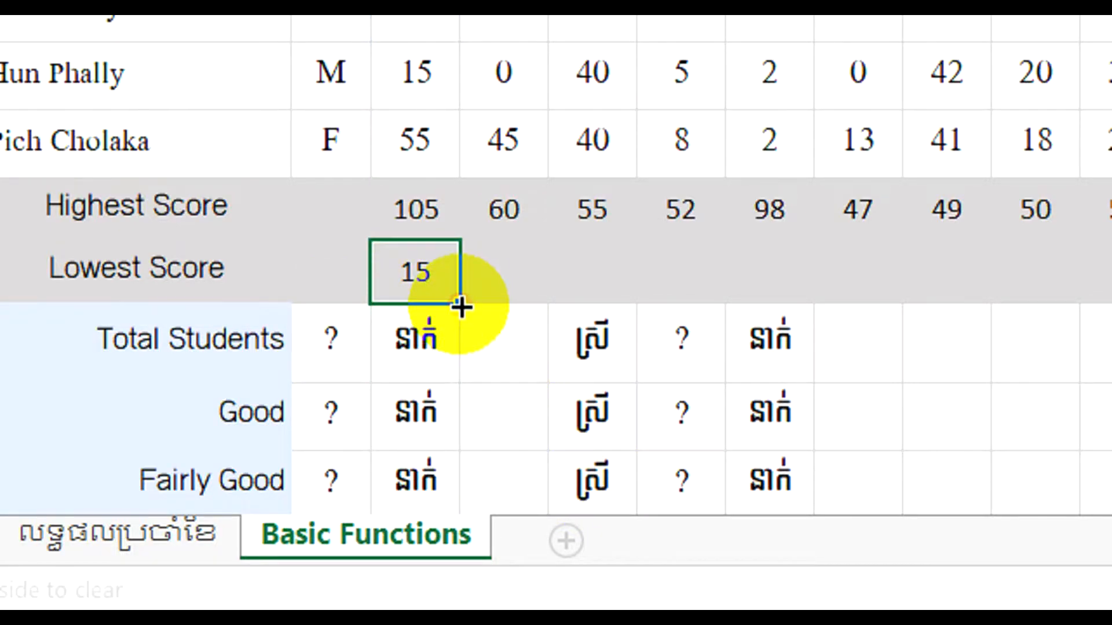
pyautogui.moveTo(461, 306); pyautogui.dragTo(857, 305)
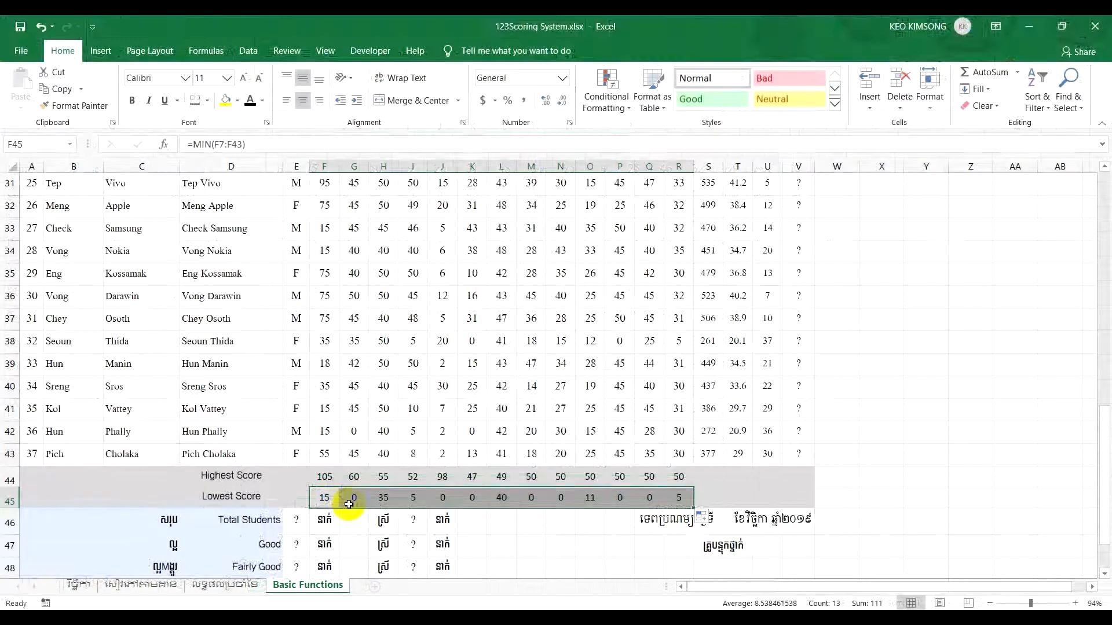
pyautogui.click(326, 498)
pyautogui.click(360, 502)
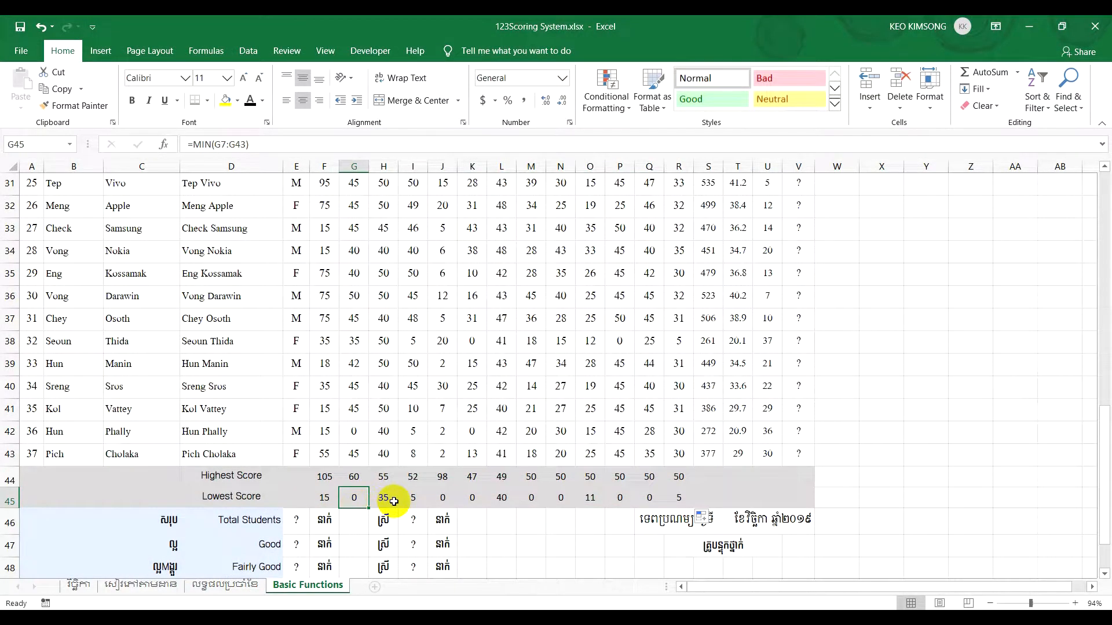
# Check the zero Moral score in G42 against the Lowest Score row and examine the Total Students and Good count cells, E46 and E47.
pyautogui.click(359, 432)
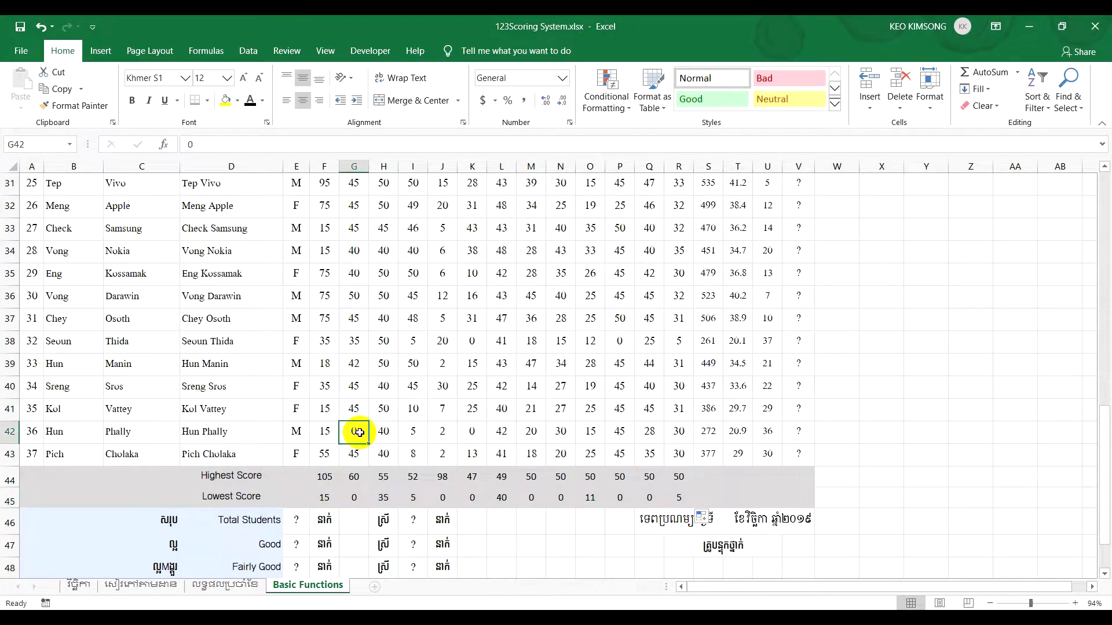
pyautogui.scroll(10, 365, 439)
pyautogui.scroll(-10, 370, 444)
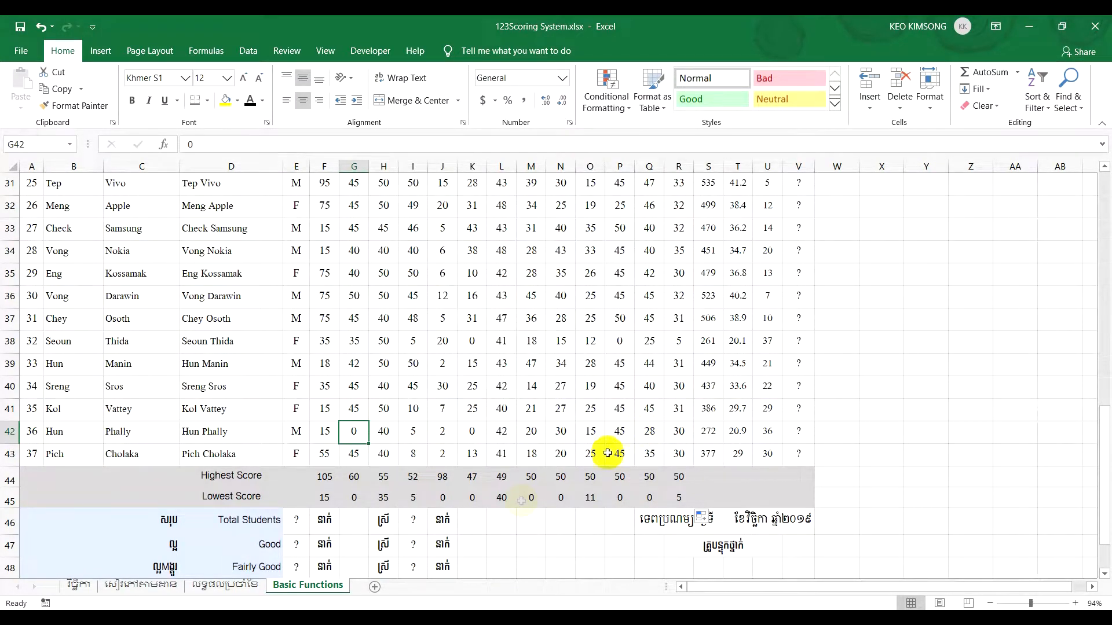
pyautogui.click(539, 524)
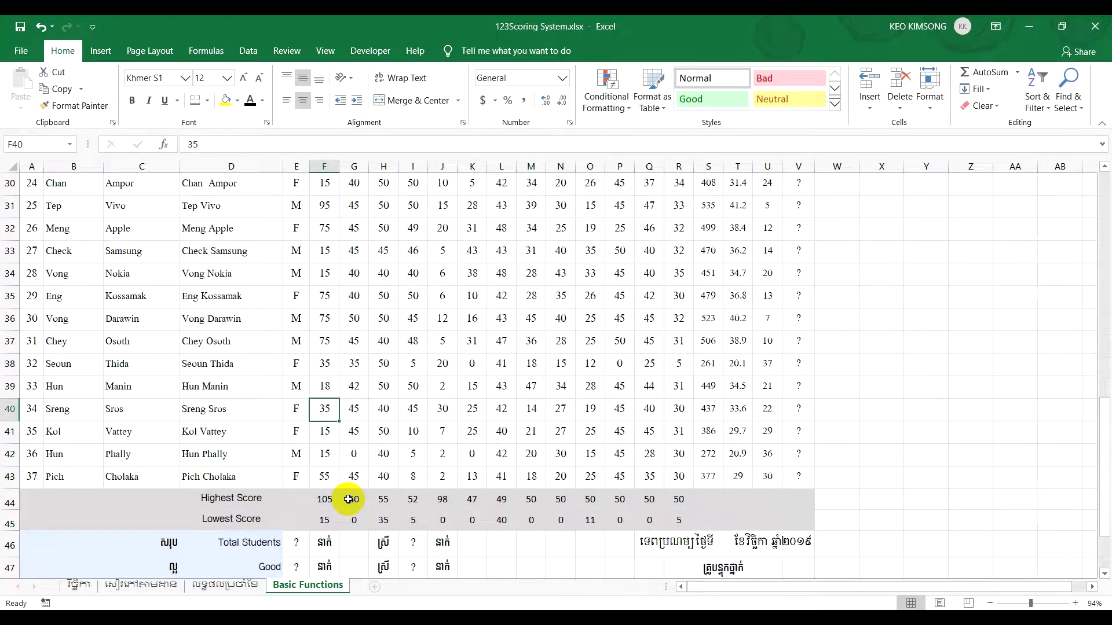
pyautogui.scroll(-2, 348, 500)
pyautogui.click(298, 412)
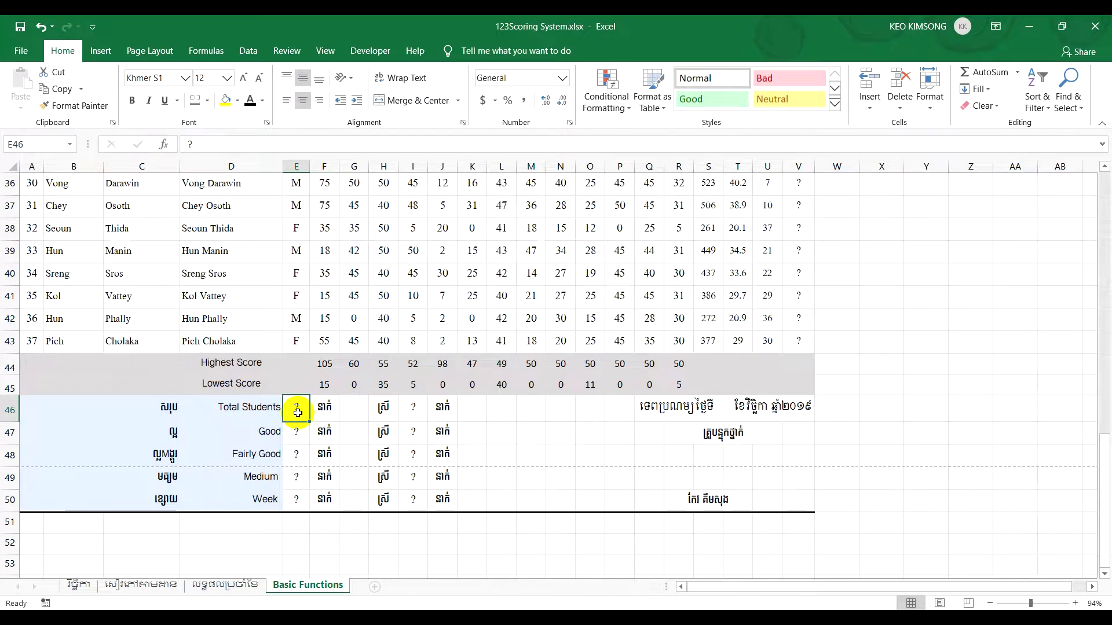
pyautogui.click(294, 435)
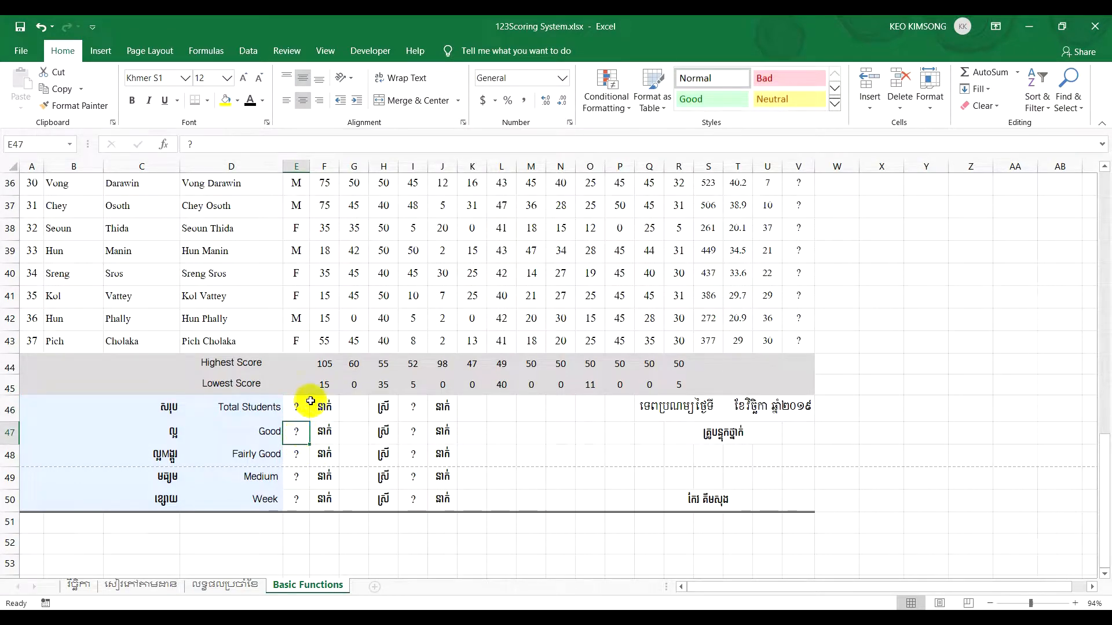
pyautogui.click(299, 407)
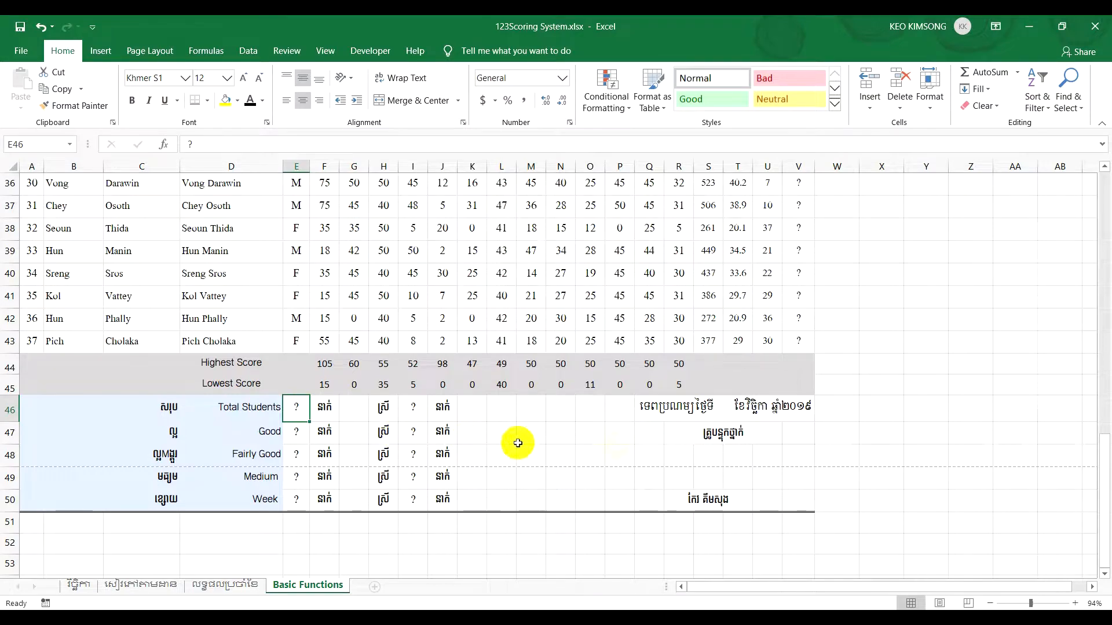
# Label cells X44, Y44 and Z44 beside the score table as COUNT, COUNTA and COUNTBLANK.
pyautogui.click(902, 369)
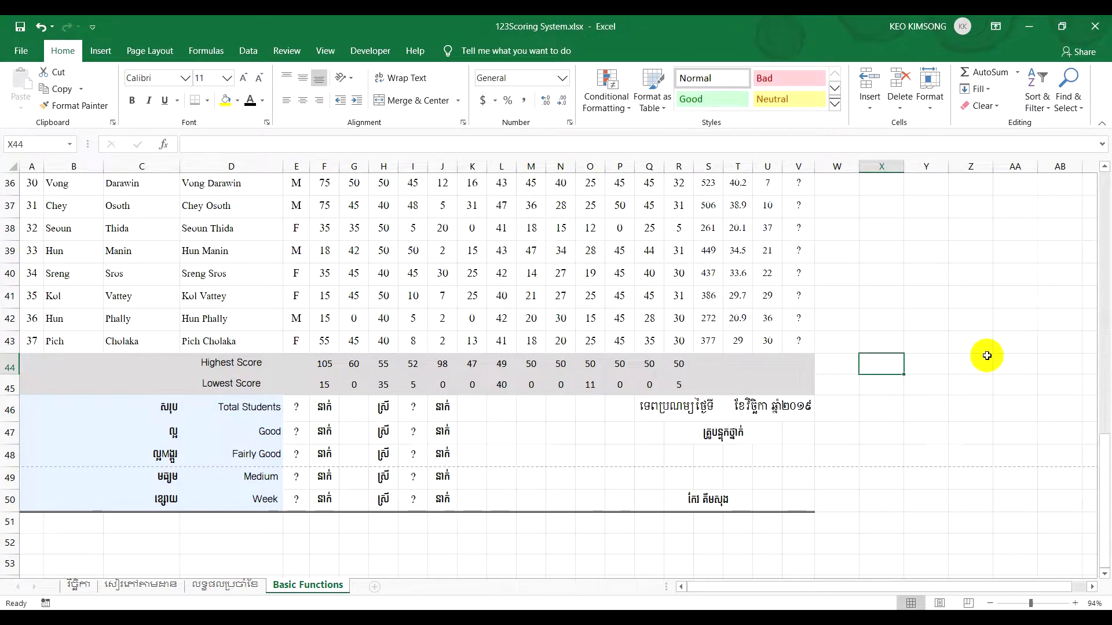
pyautogui.write('COUNT')
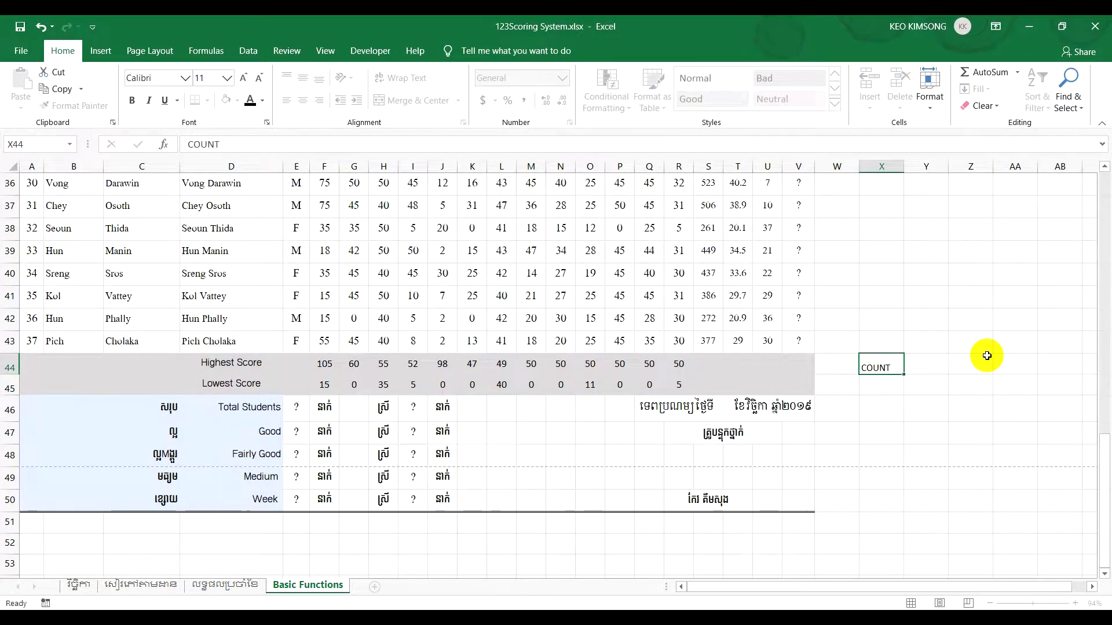
pyautogui.press('Right')
pyautogui.write('CO')
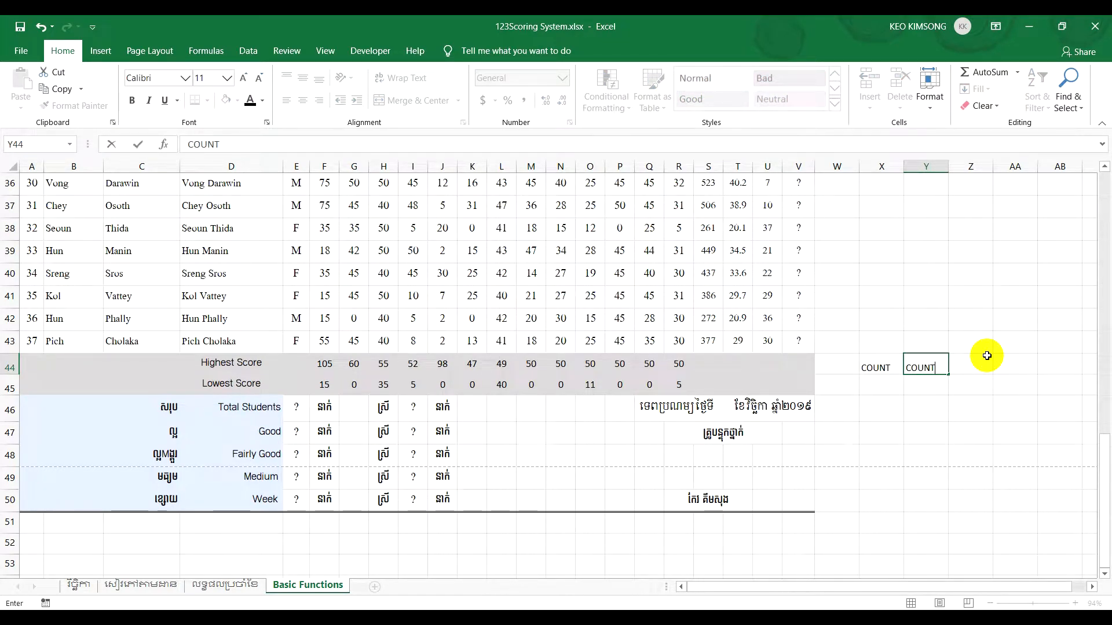
pyautogui.press('Right')
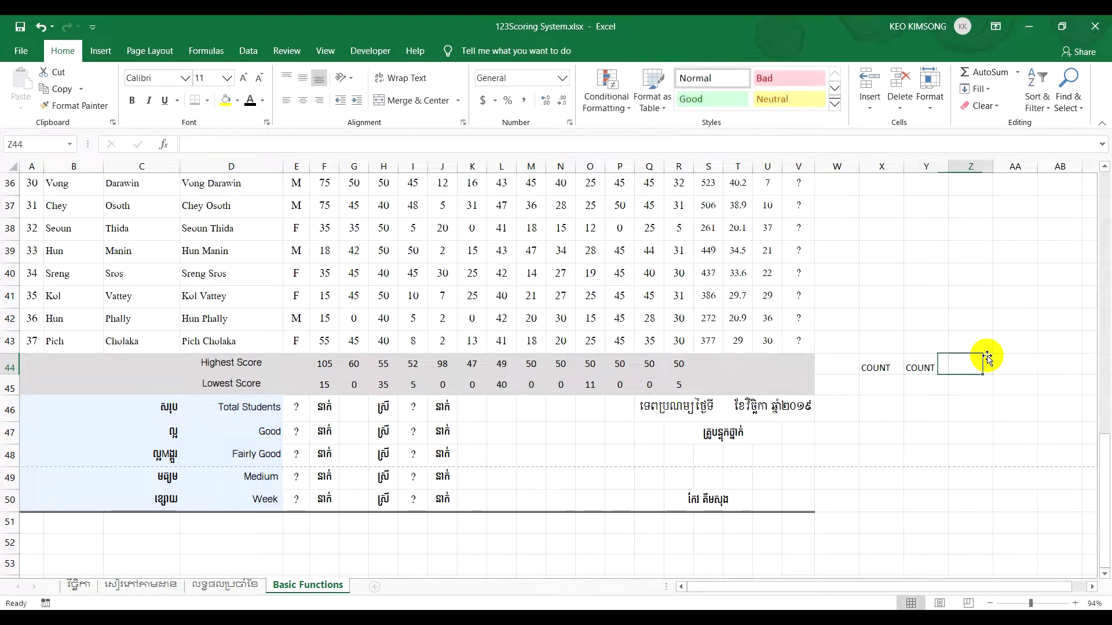
pyautogui.write('COUNTBL')
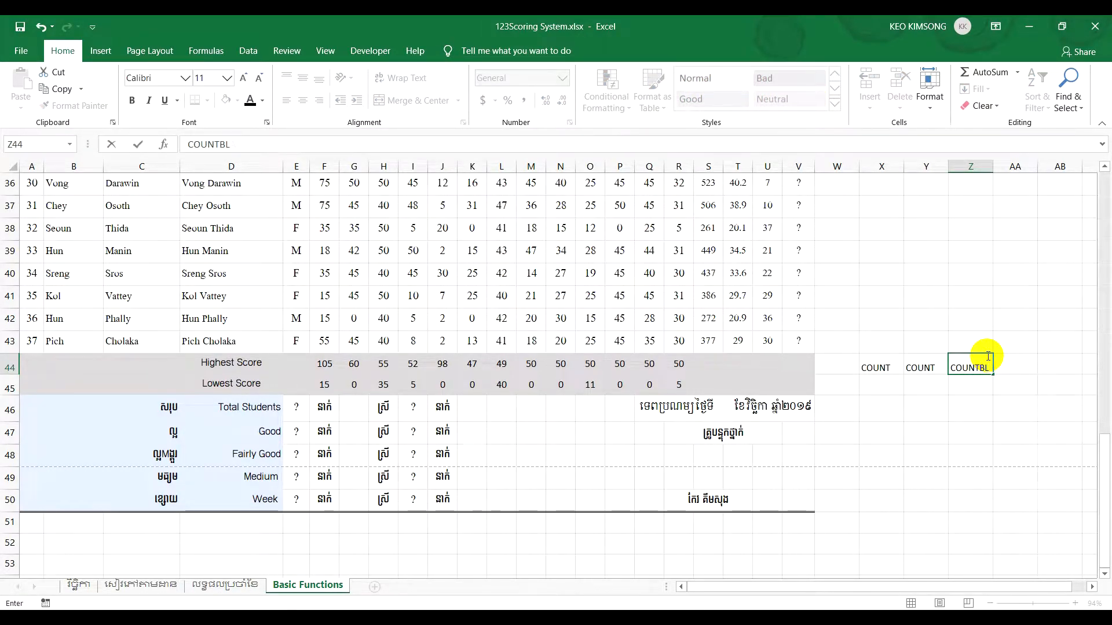
pyautogui.write('ANK')
pyautogui.press('Return')
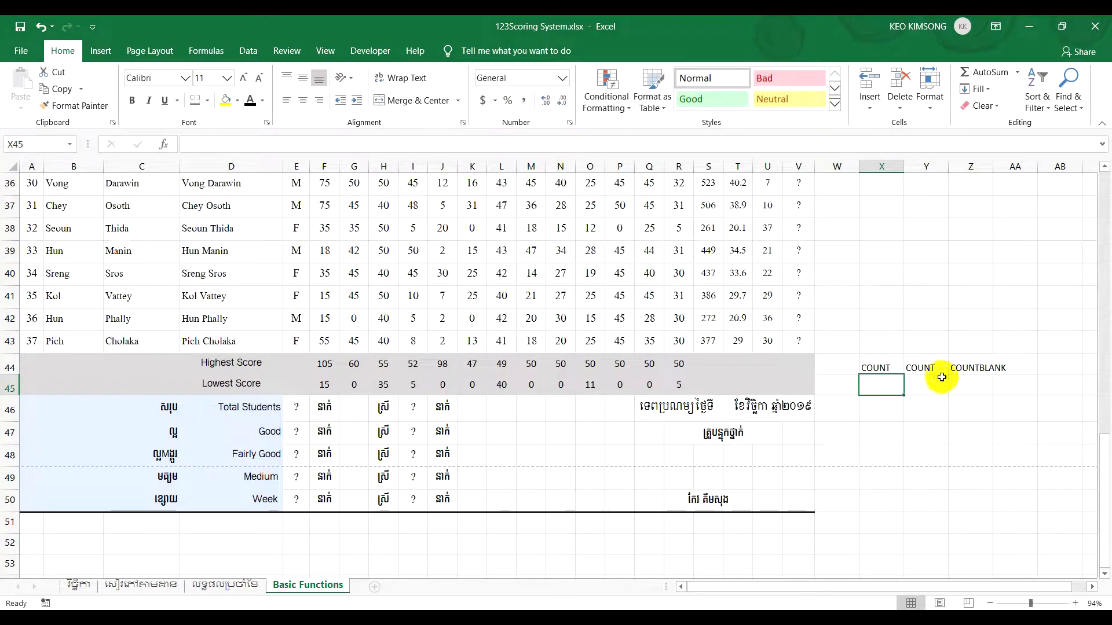
pyautogui.doubleClick(942, 368)
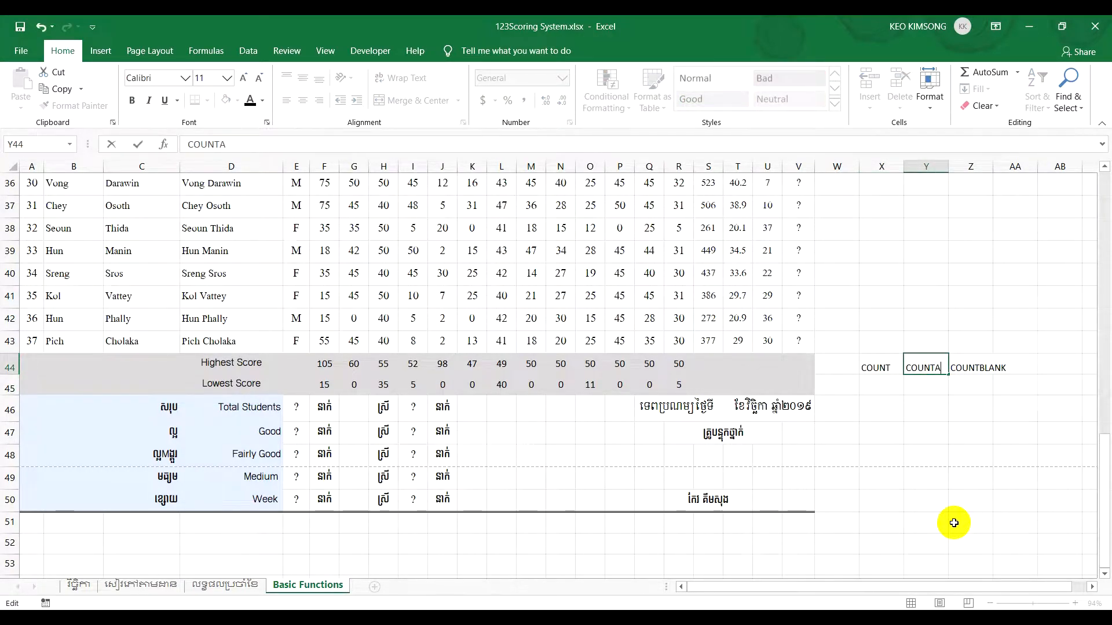
pyautogui.press('Return')
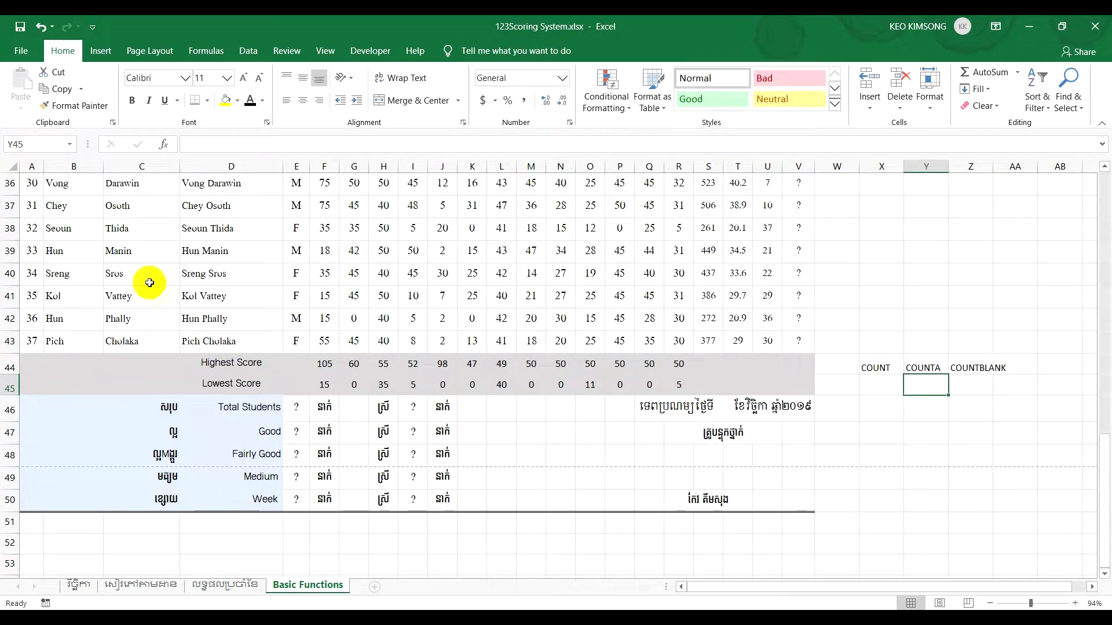
# Review the Last Name column through the student list as the range for counting students.
pyautogui.scroll(11, 149, 283)
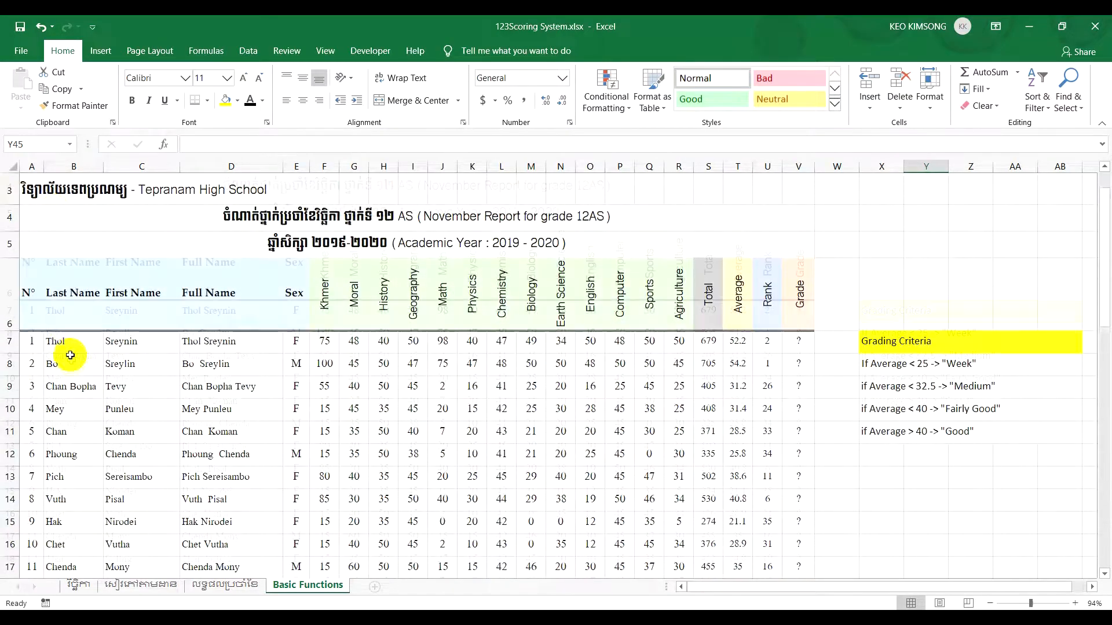
pyautogui.scroll(-10, 261, 394)
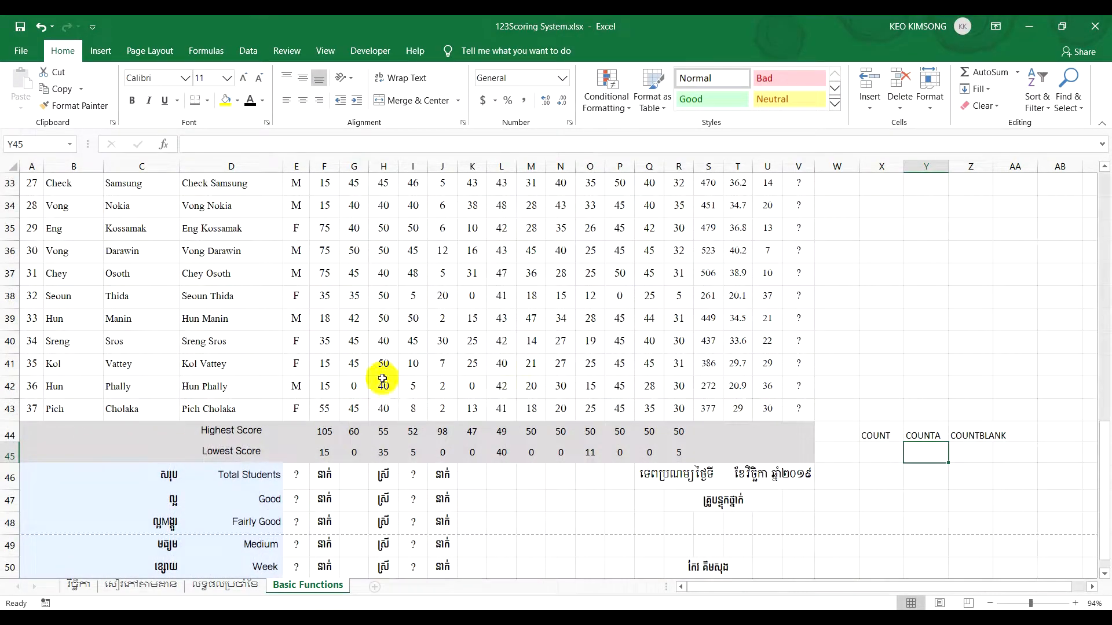
pyautogui.click(883, 454)
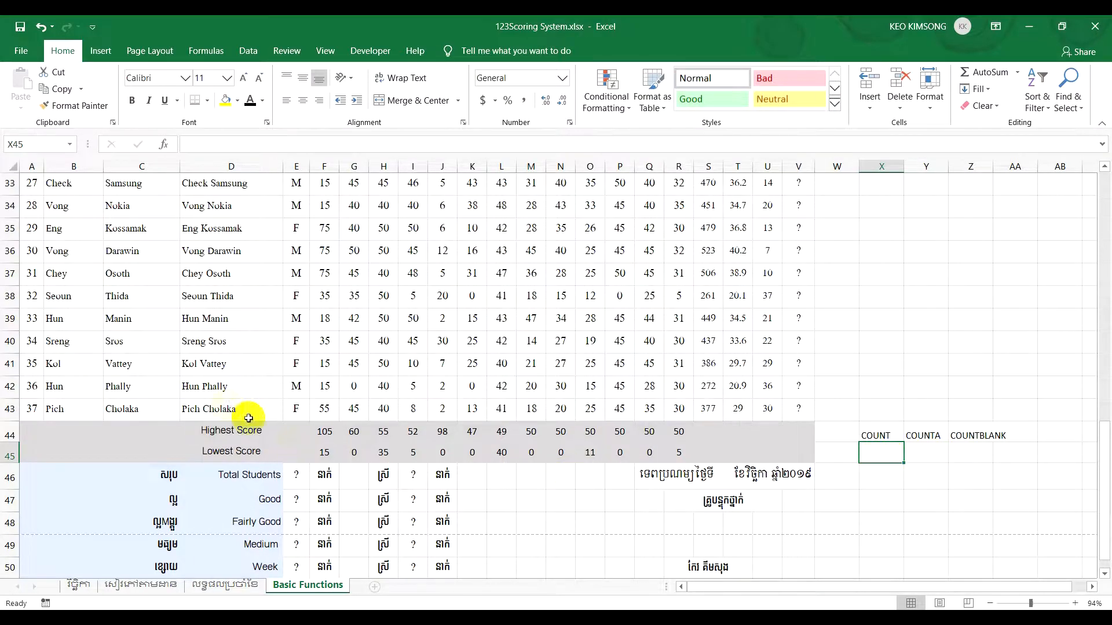
pyautogui.scroll(5, 248, 418)
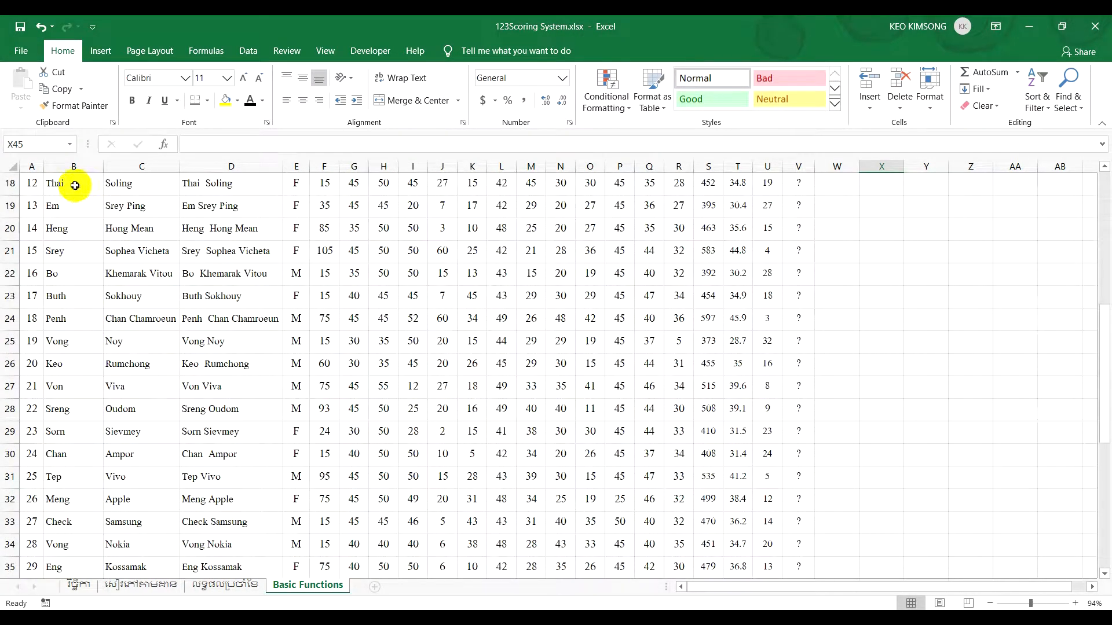
pyautogui.click(75, 186)
pyautogui.scroll(-4, 588, 347)
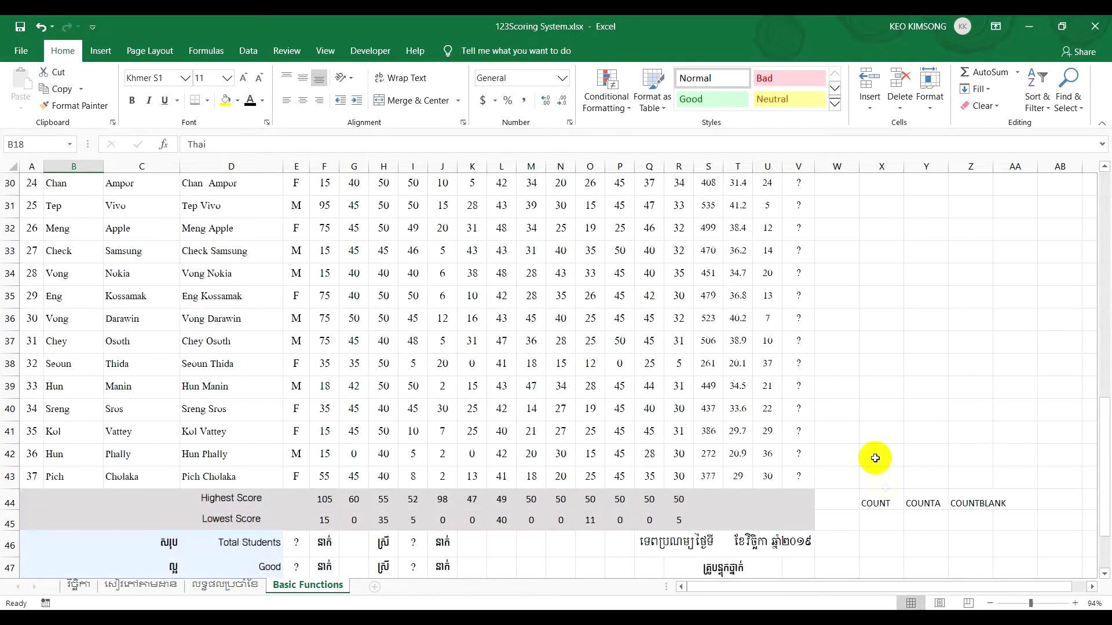
# Enter a COUNT formula over the last names, B7:B43, in X45 below the COUNT label.
pyautogui.click(888, 523)
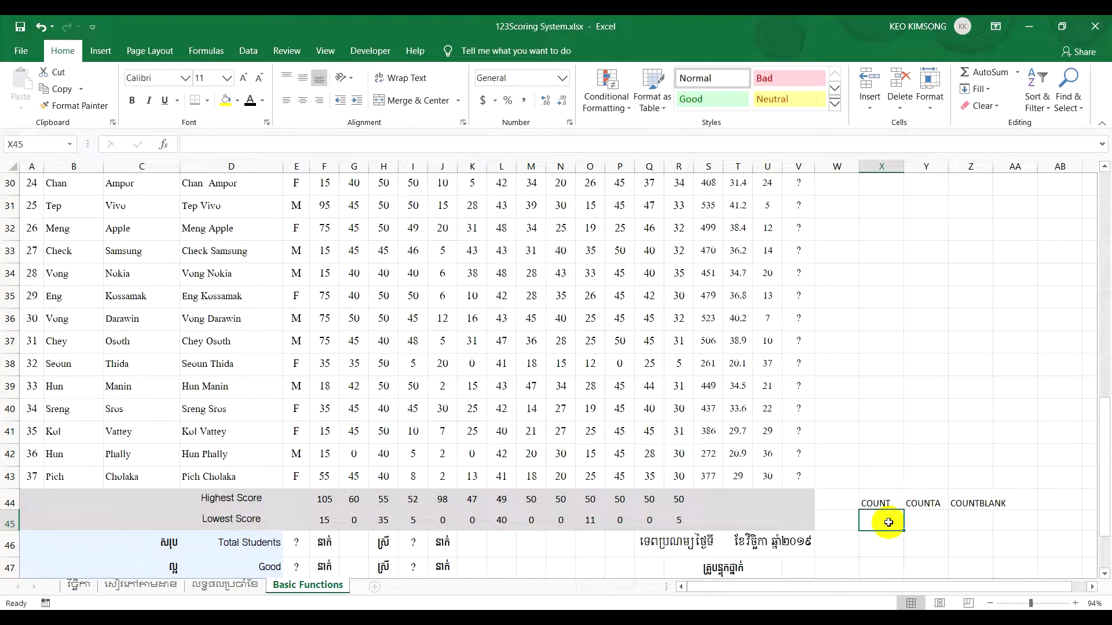
pyautogui.scroll(-1, 923, 473)
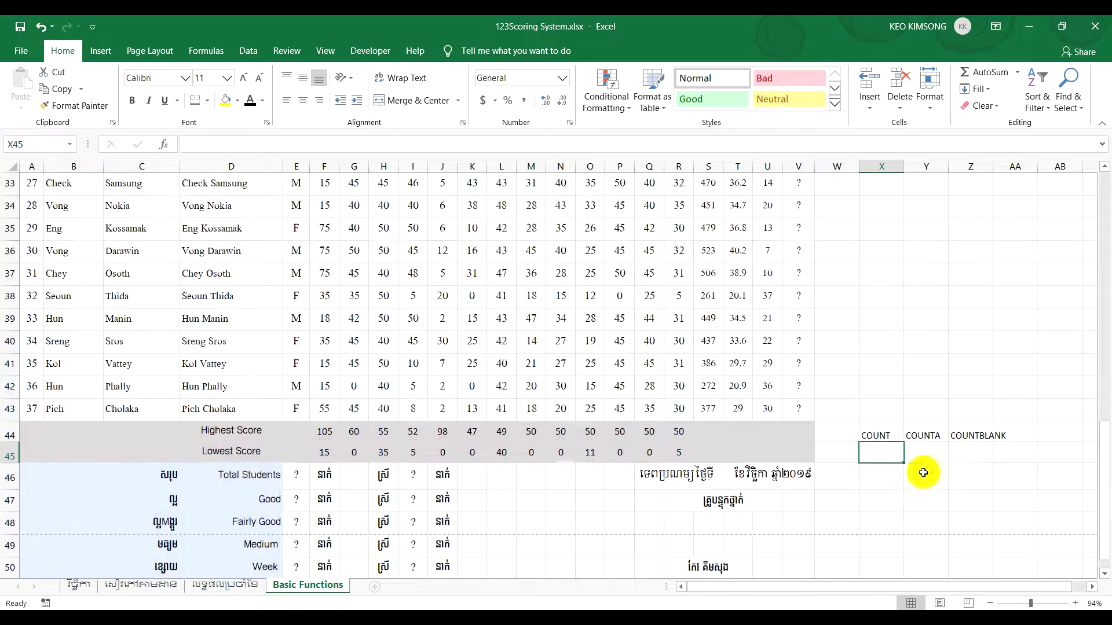
pyautogui.write('=')
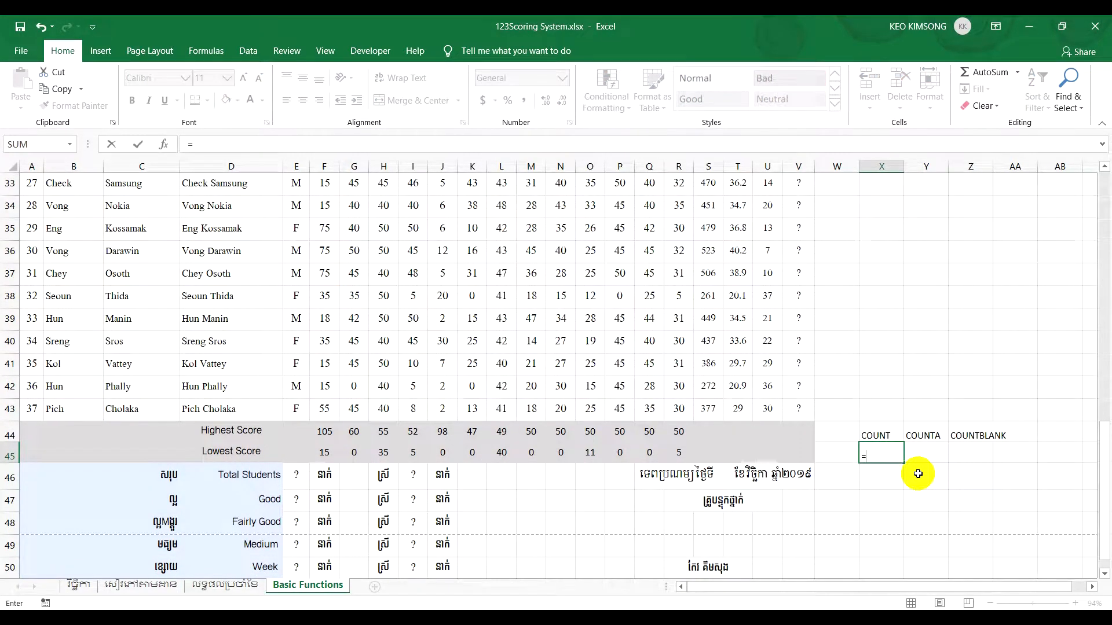
pyautogui.write('count')
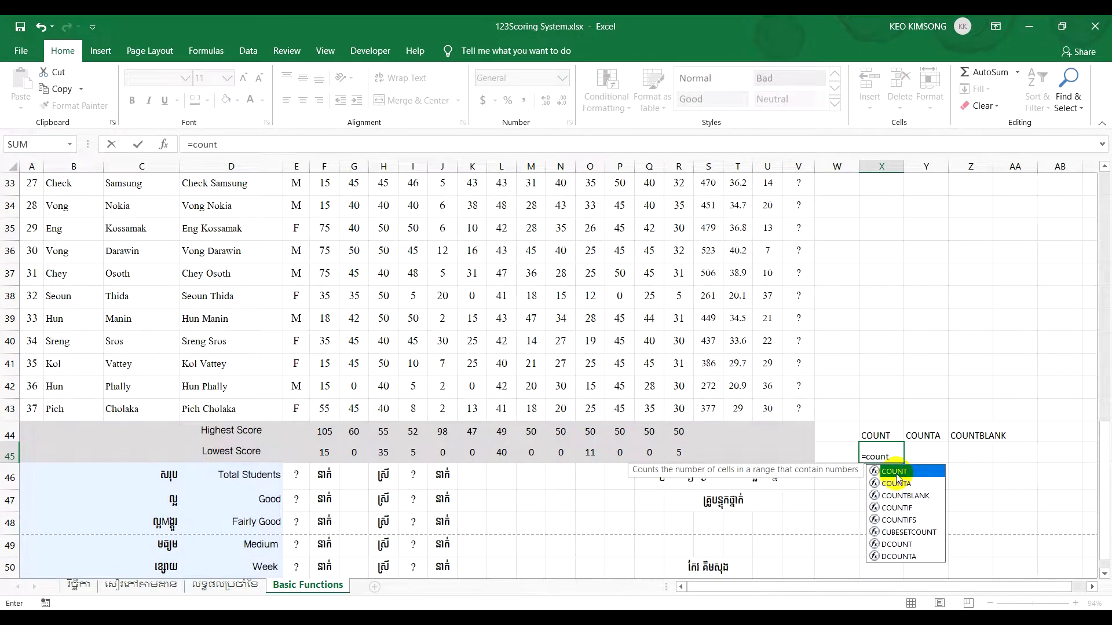
pyautogui.doubleClick(896, 472)
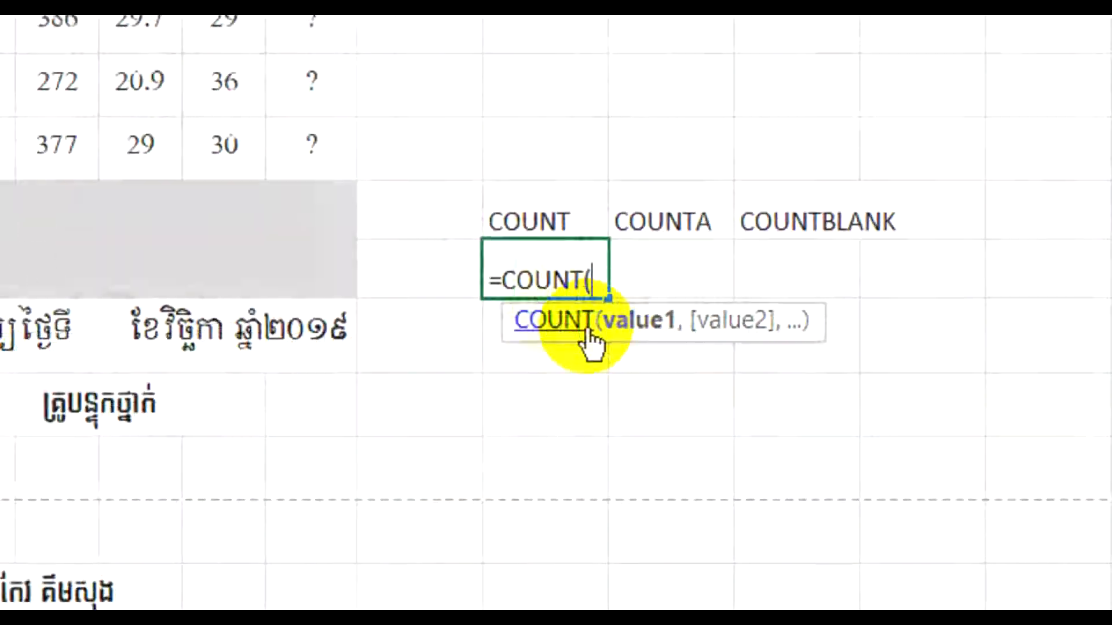
pyautogui.scroll(11, 70, 75)
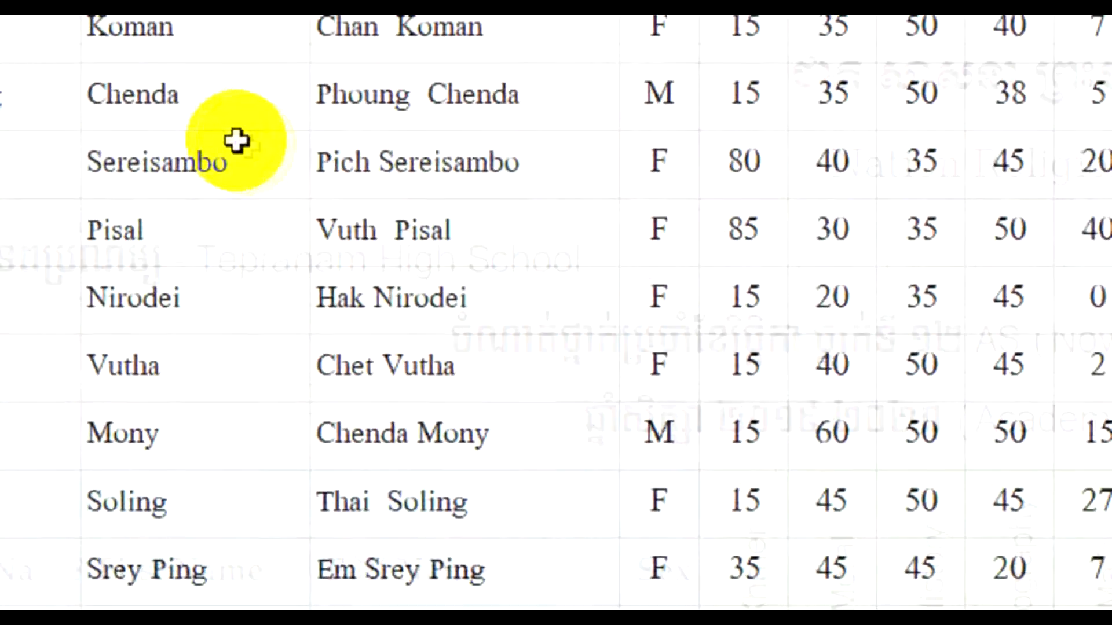
pyautogui.moveTo(219, 524); pyautogui.dragTo(237, 231)
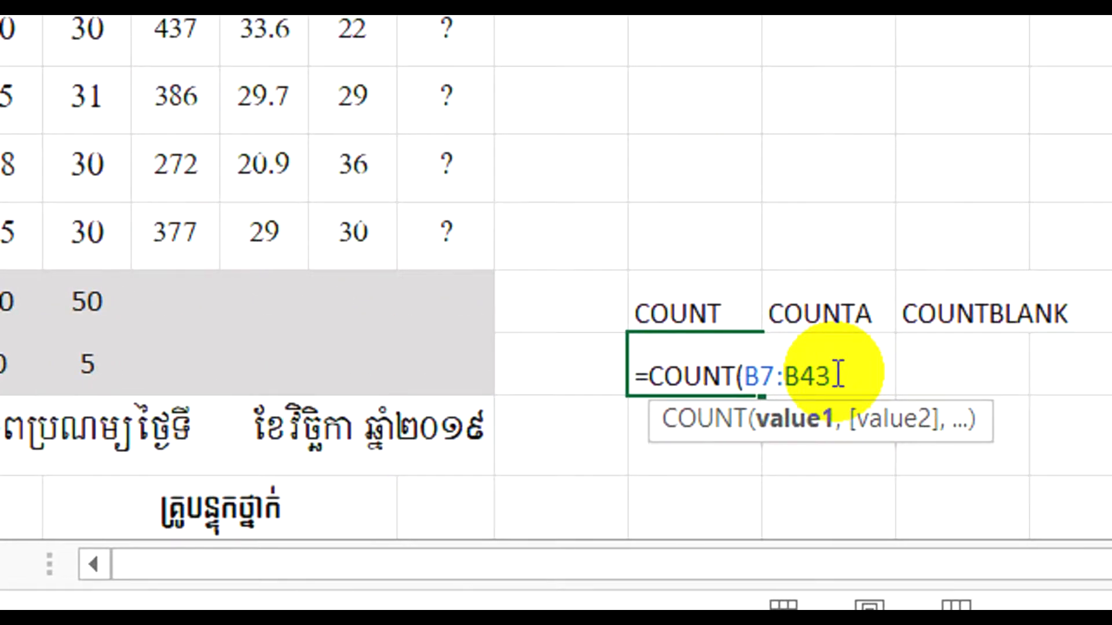
pyautogui.press('Return')
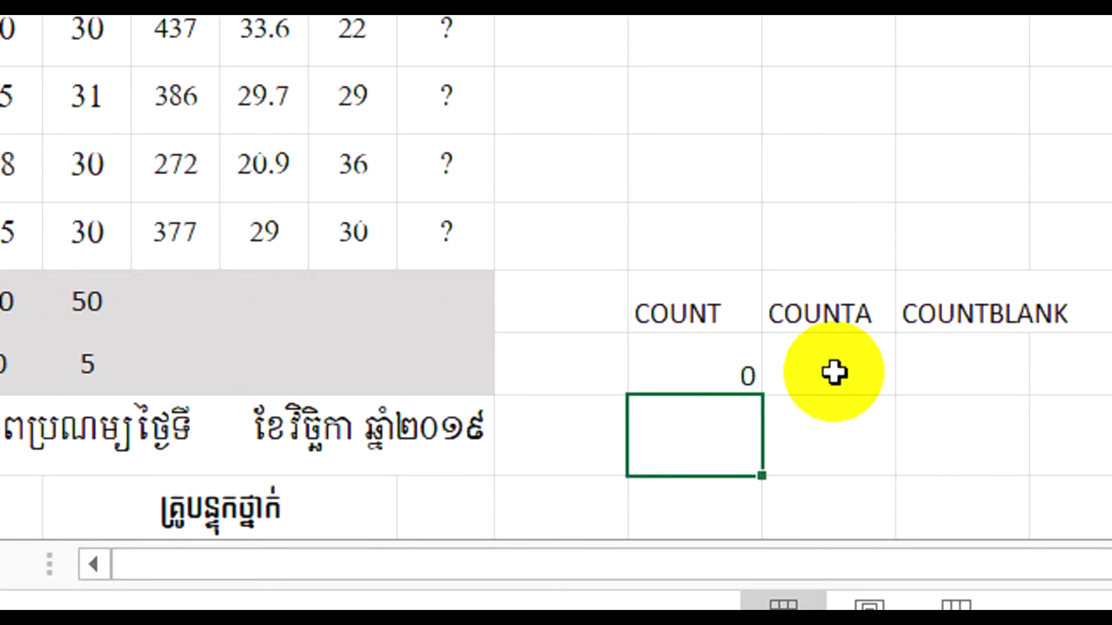
pyautogui.click(710, 362)
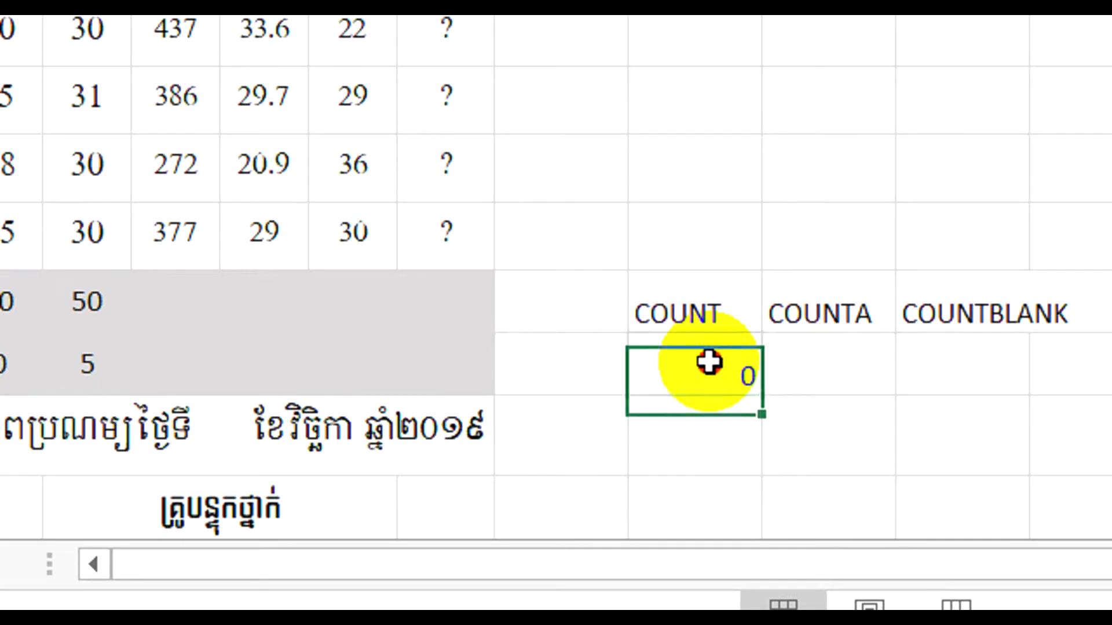
# Enter a COUNTA formula over the last names, B7:B43, in Y45 below the COUNTA label.
pyautogui.doubleClick(806, 363)
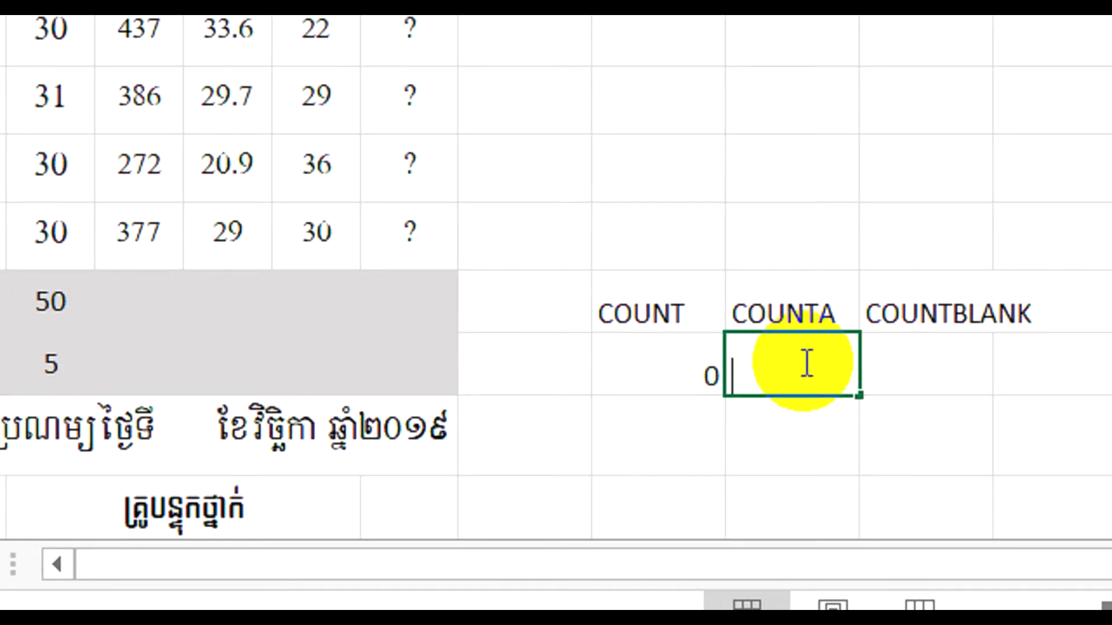
pyautogui.write('=coun')
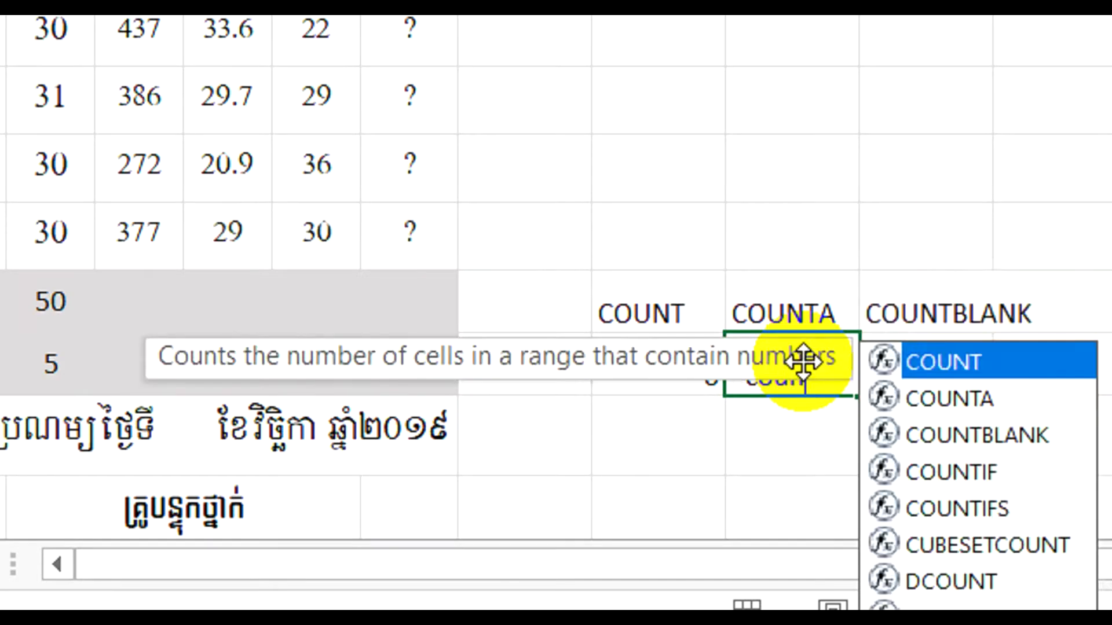
pyautogui.doubleClick(976, 400)
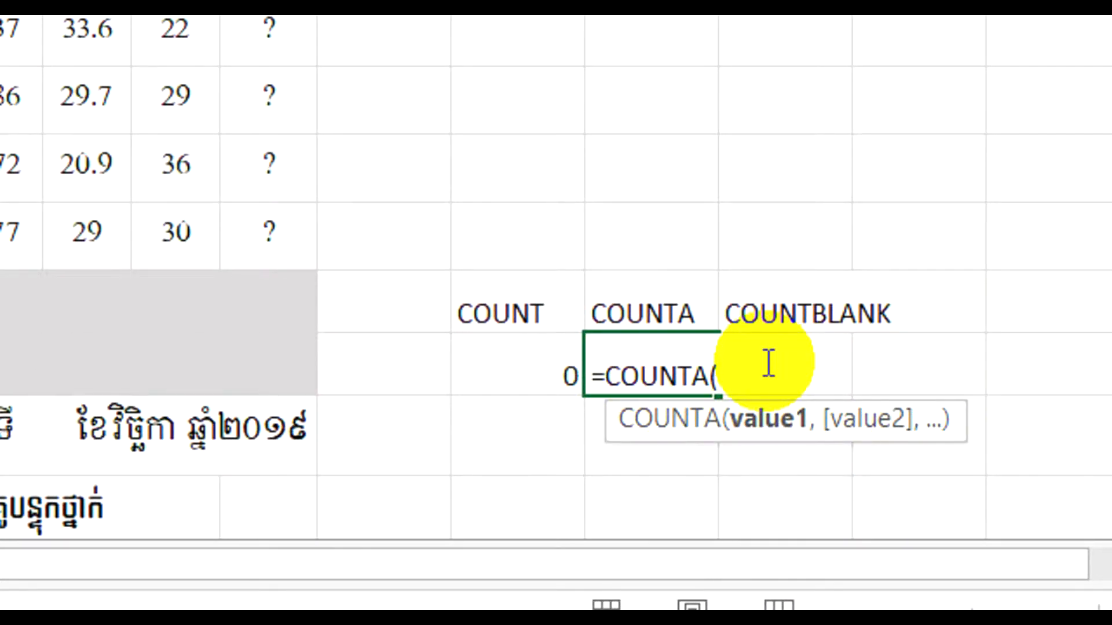
pyautogui.press('BackSpace')
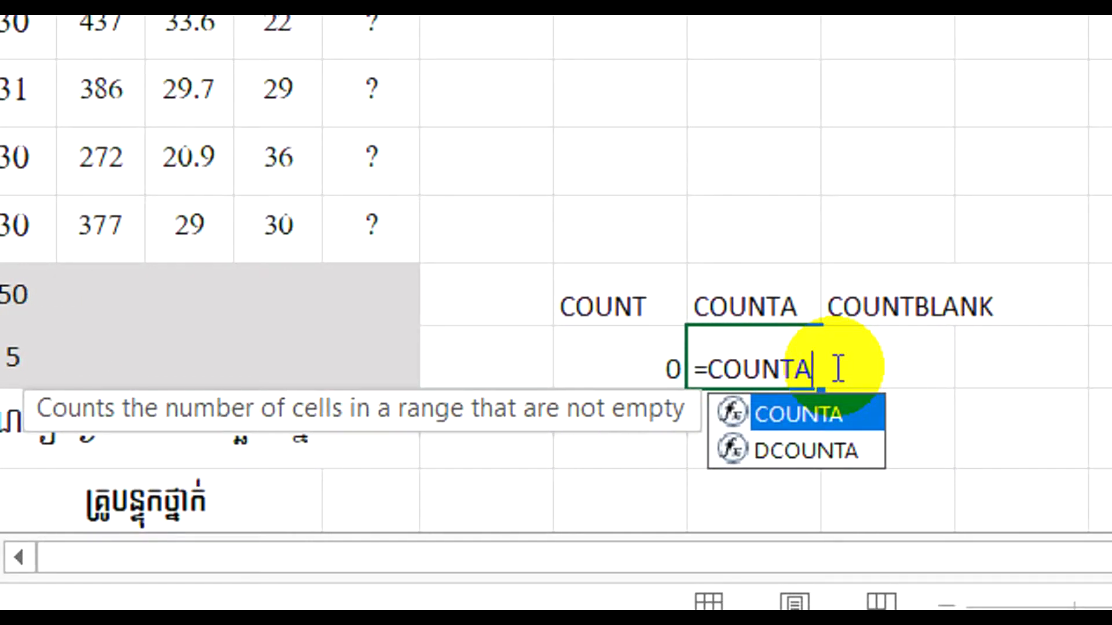
pyautogui.write('(')
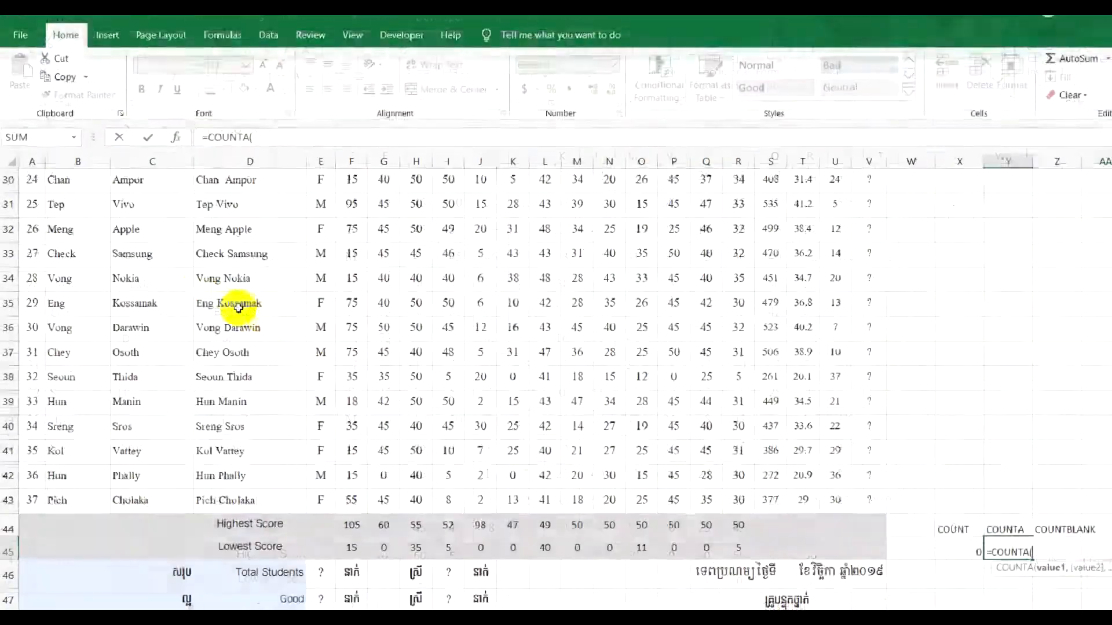
pyautogui.scroll(9, 238, 307)
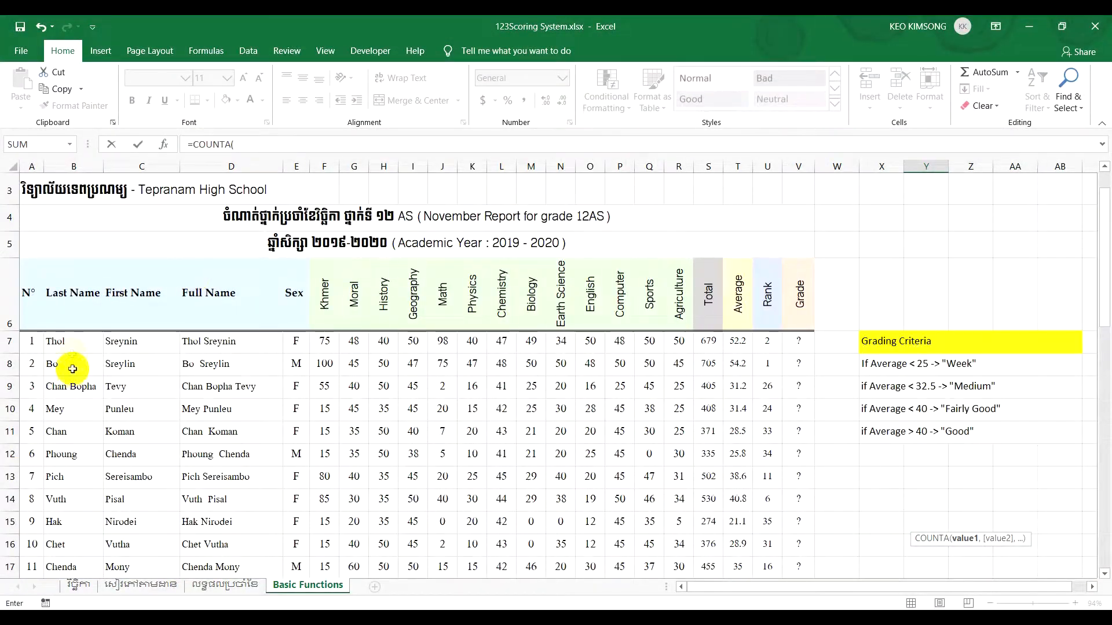
pyautogui.click(70, 342)
pyautogui.moveTo(78, 359); pyautogui.dragTo(67, 457)
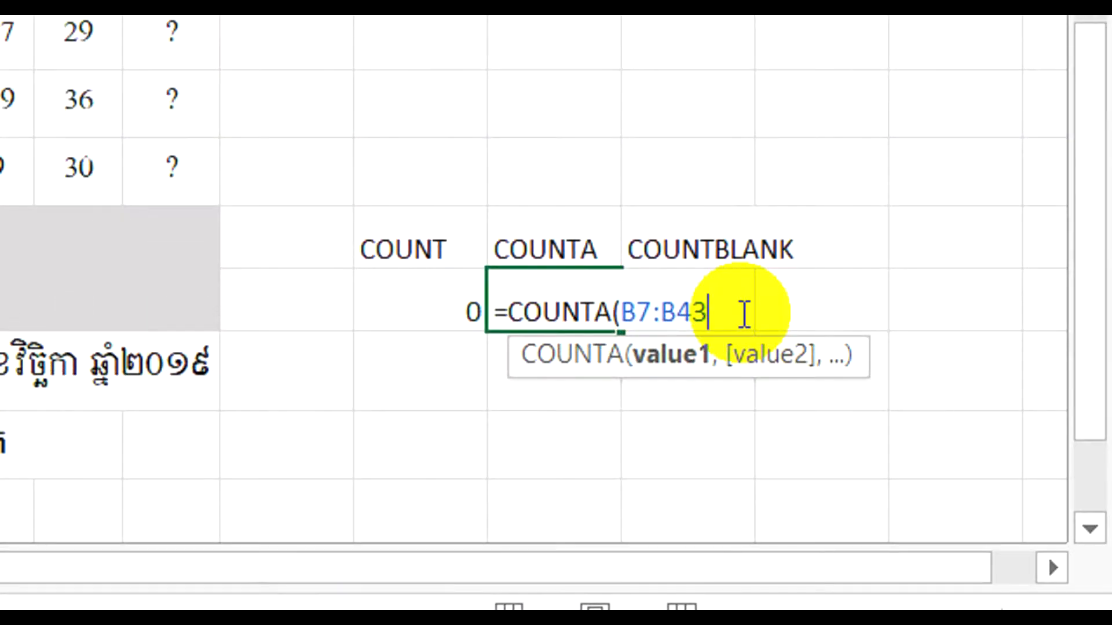
pyautogui.write(')')
pyautogui.press('Return')
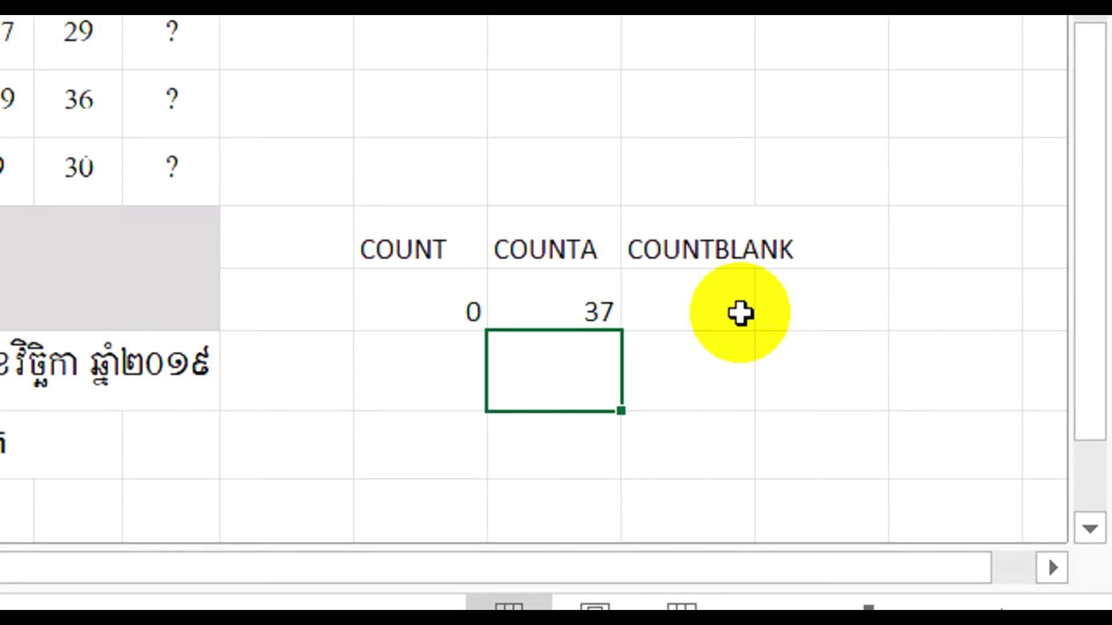
pyautogui.click(588, 300)
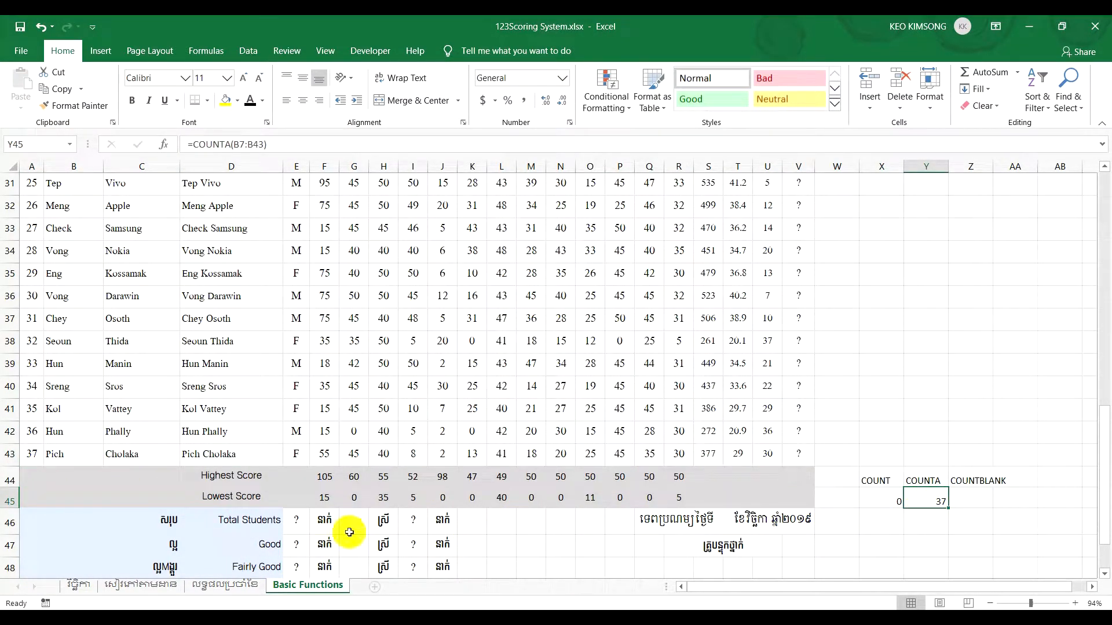
# Fill the Total Students cell E46 with a COUNTA formula over the last names, B7:B43.
pyautogui.click(305, 527)
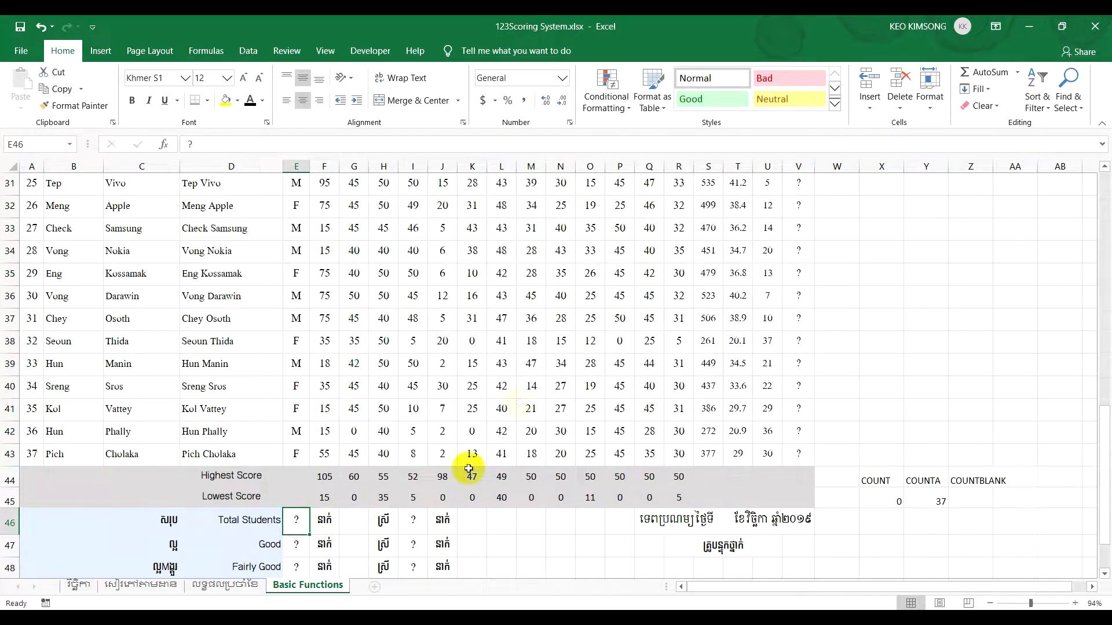
pyautogui.write('=')
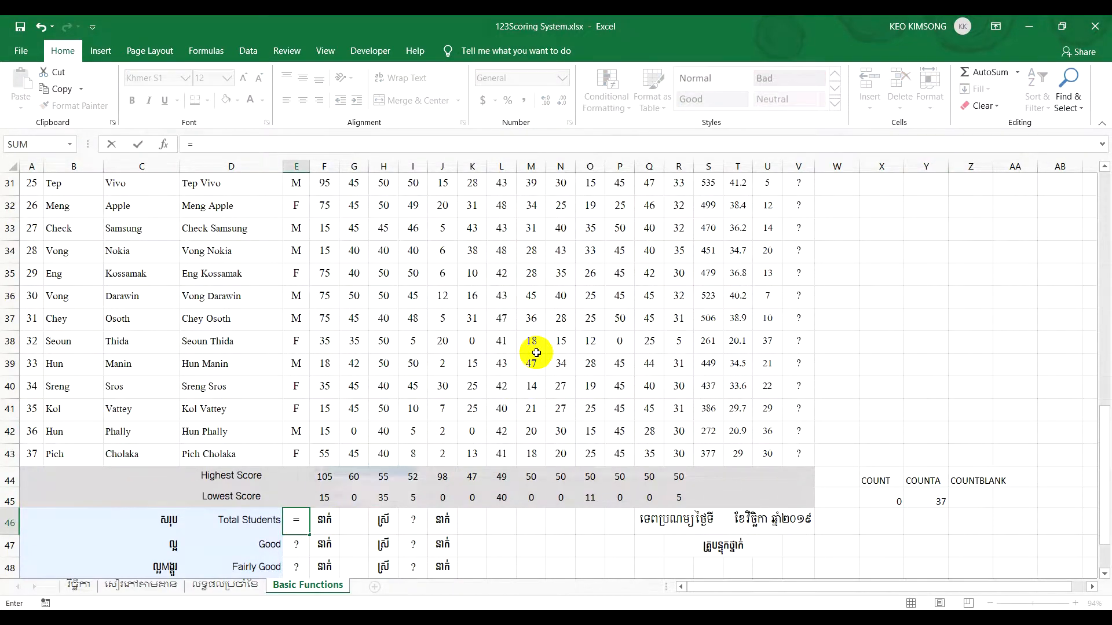
pyautogui.write('COUNT')
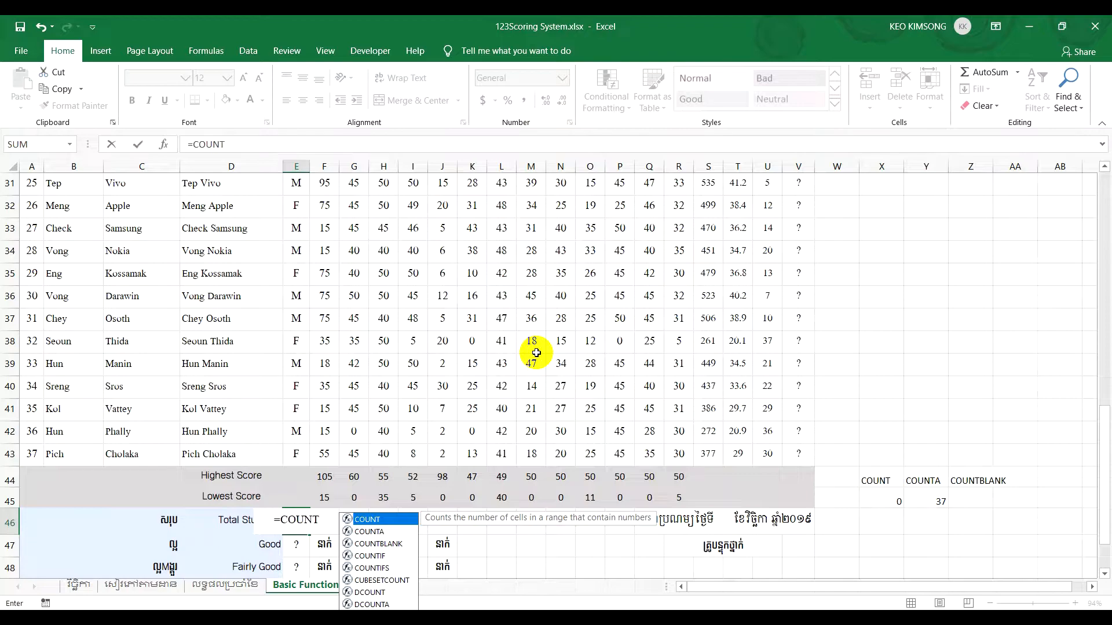
pyautogui.doubleClick(370, 532)
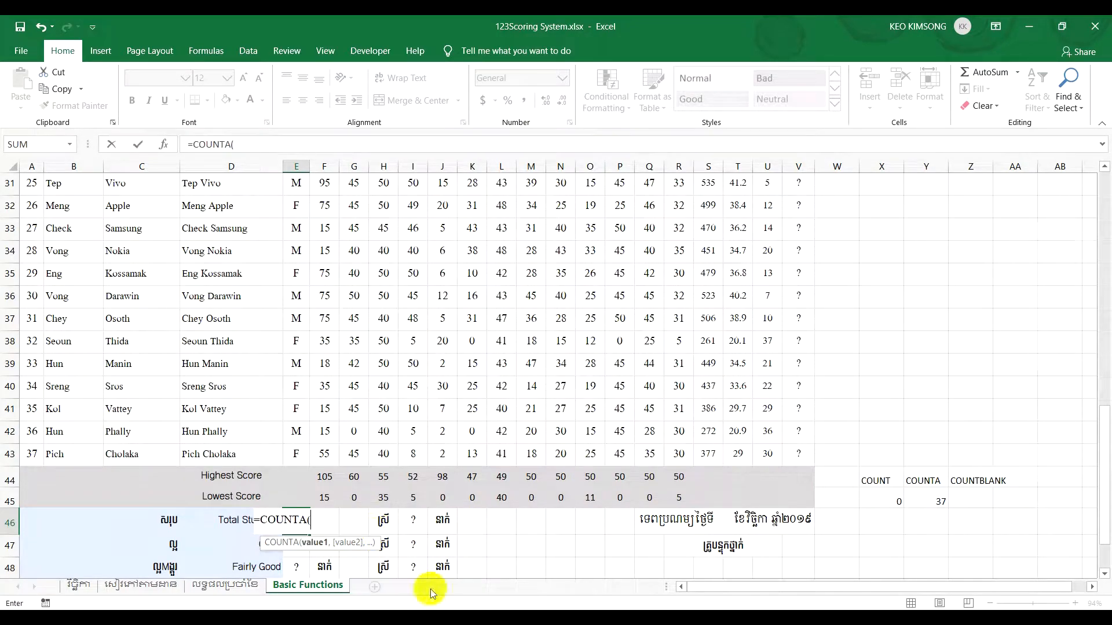
pyautogui.scroll(9, 347, 509)
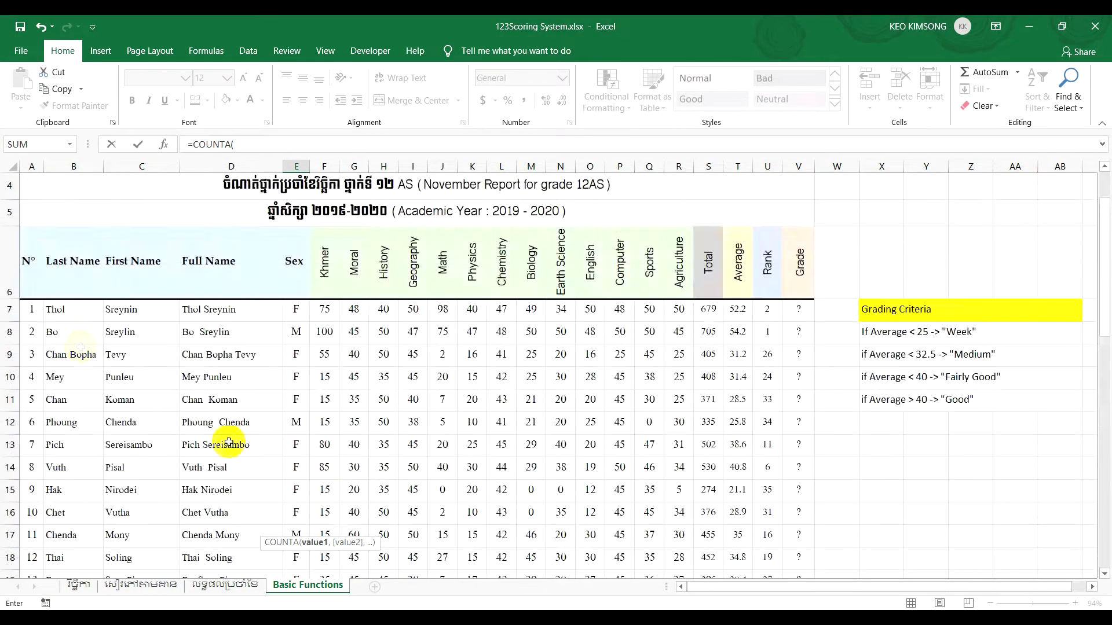
pyautogui.moveTo(76, 312); pyautogui.dragTo(78, 461)
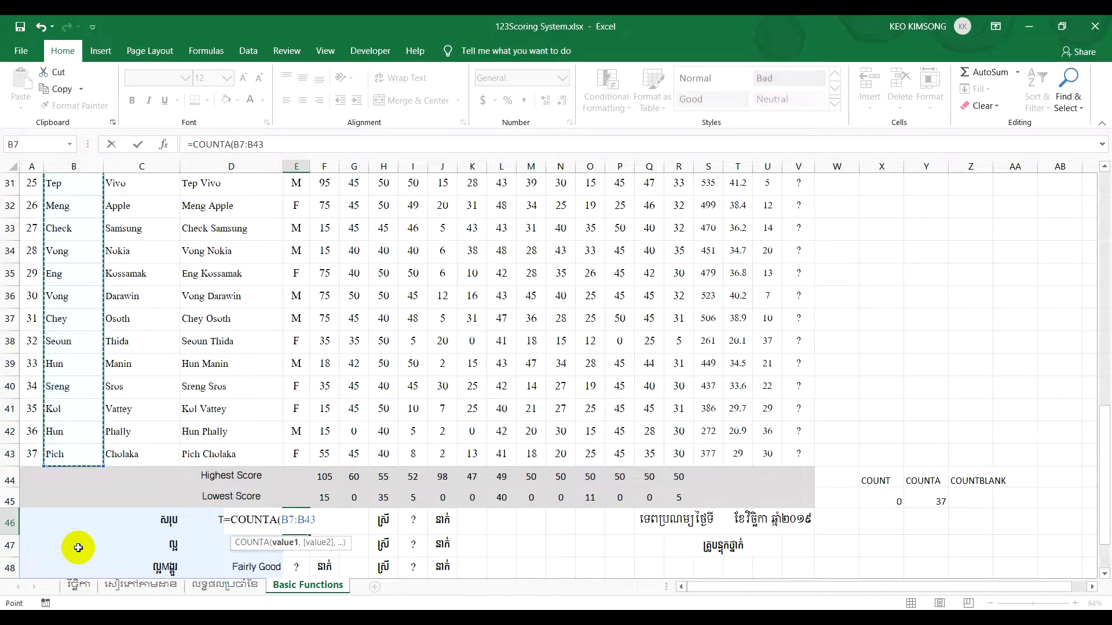
pyautogui.write(')')
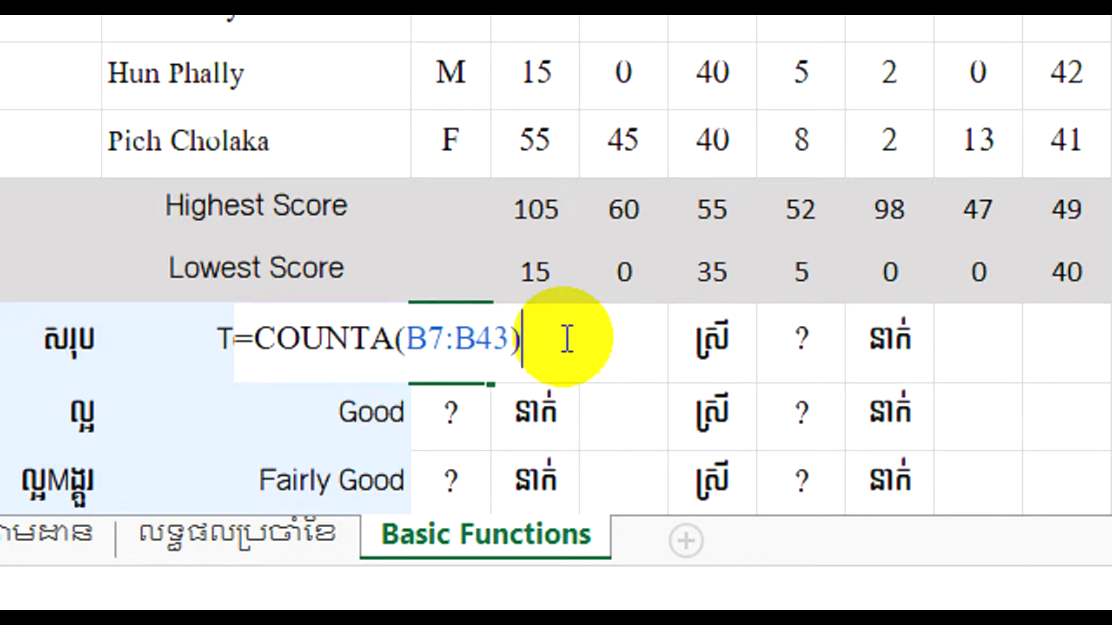
pyautogui.press('Return')
pyautogui.click(434, 346)
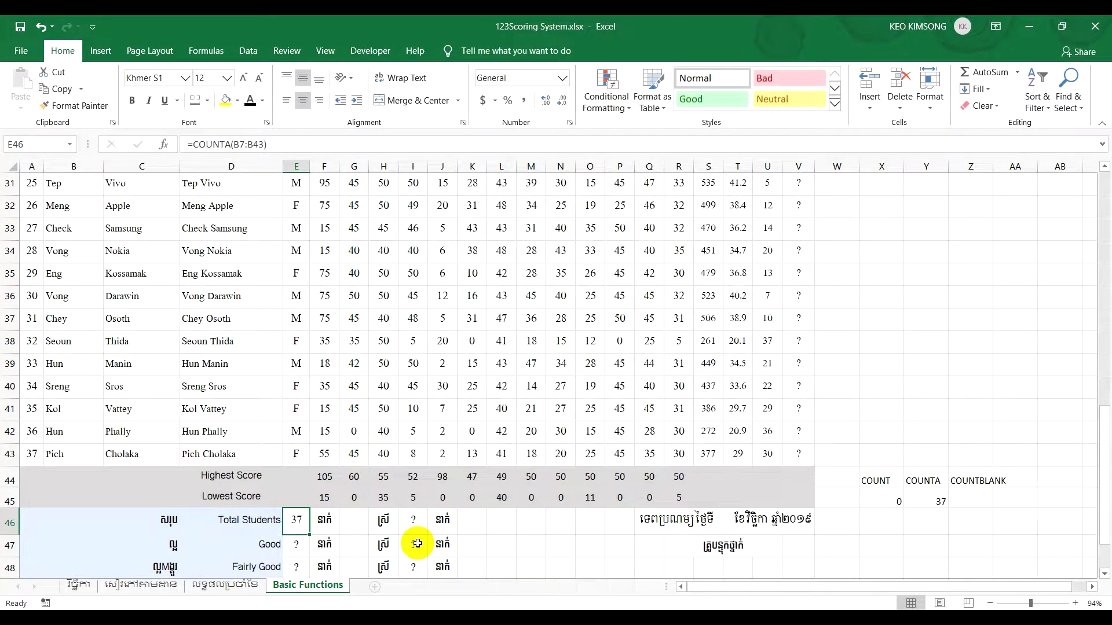
# Enter a COUNTBLANK formula over the Highest Score row, F44:V44, in Z45 below the COUNTBLANK label.
pyautogui.click(973, 502)
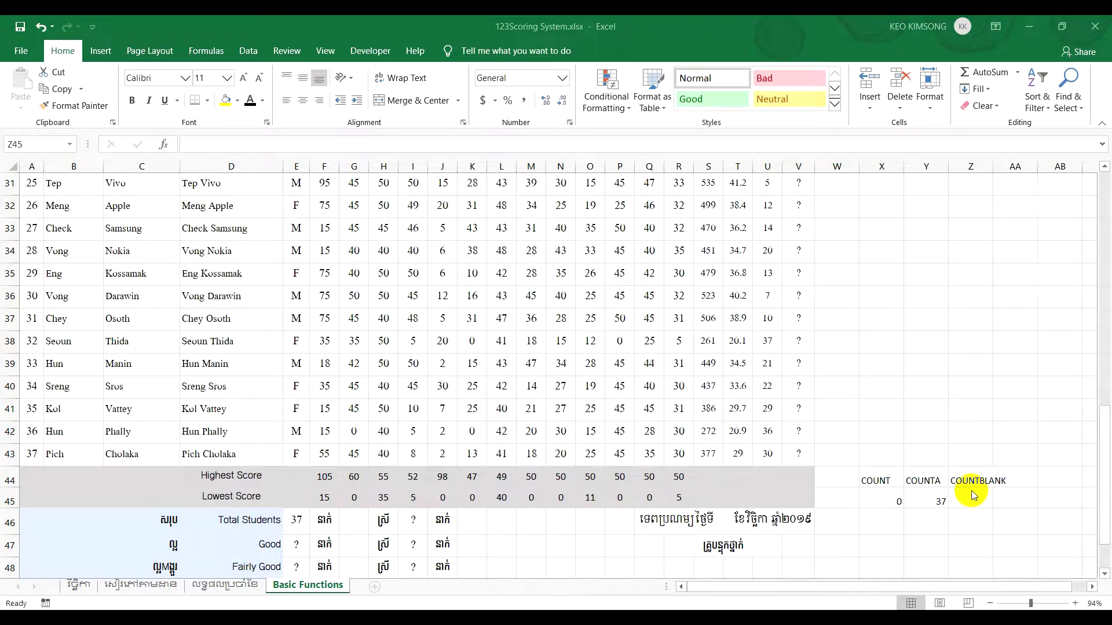
pyautogui.click(972, 492)
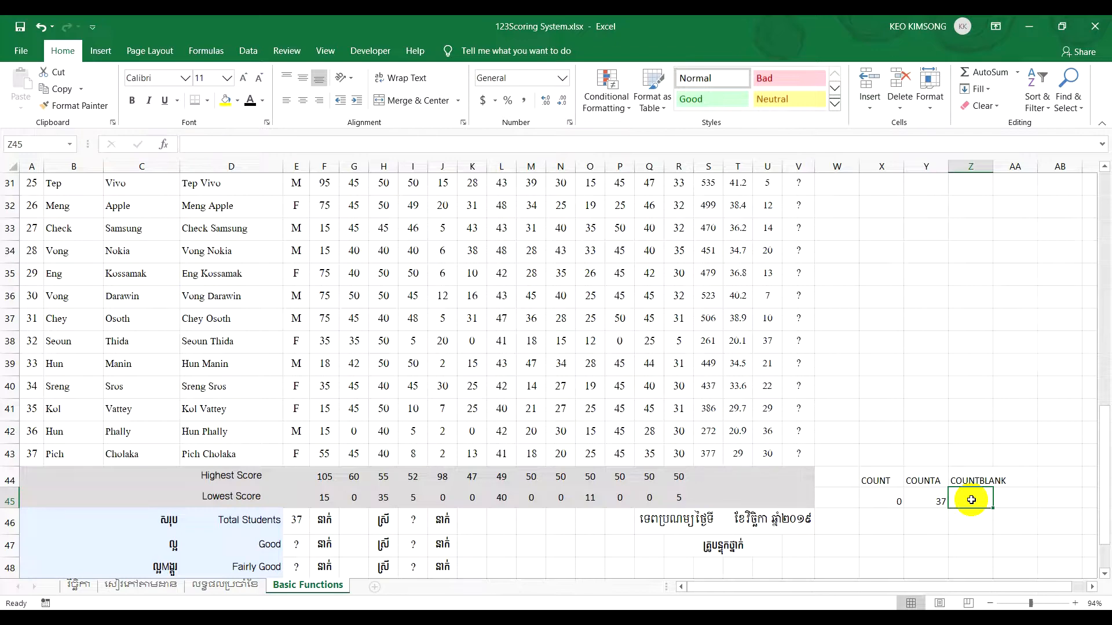
pyautogui.write('=')
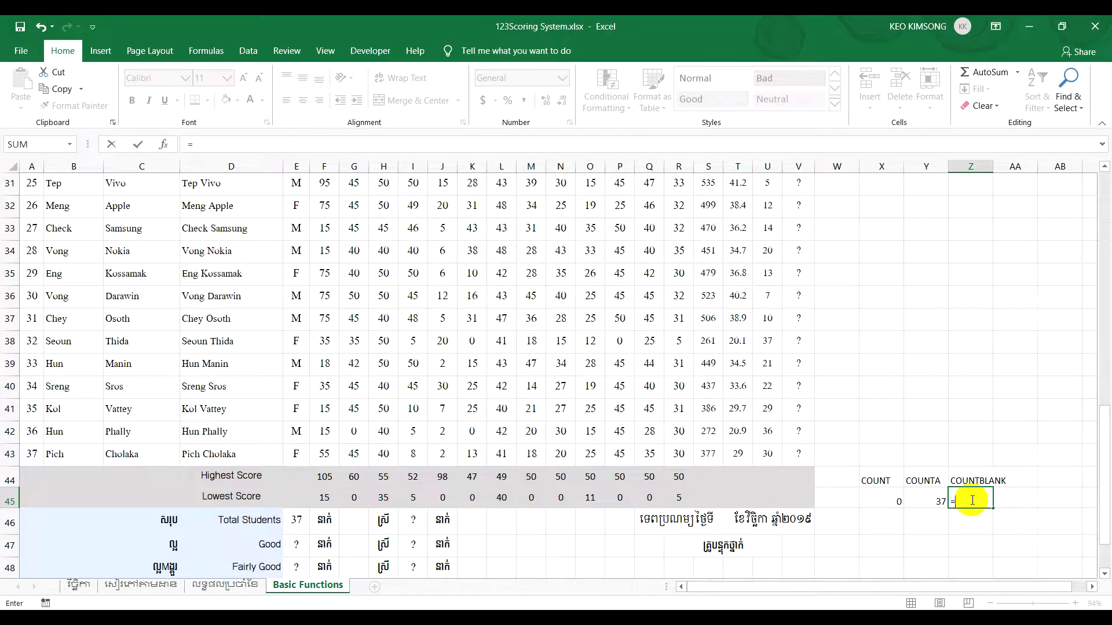
pyautogui.write('COUN')
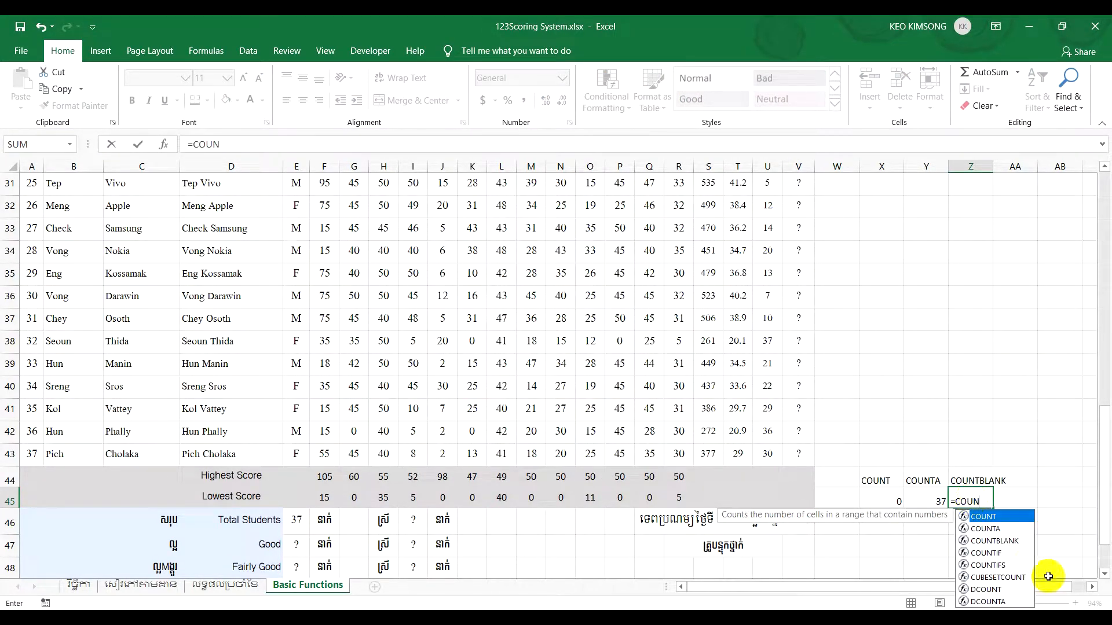
pyautogui.doubleClick(994, 541)
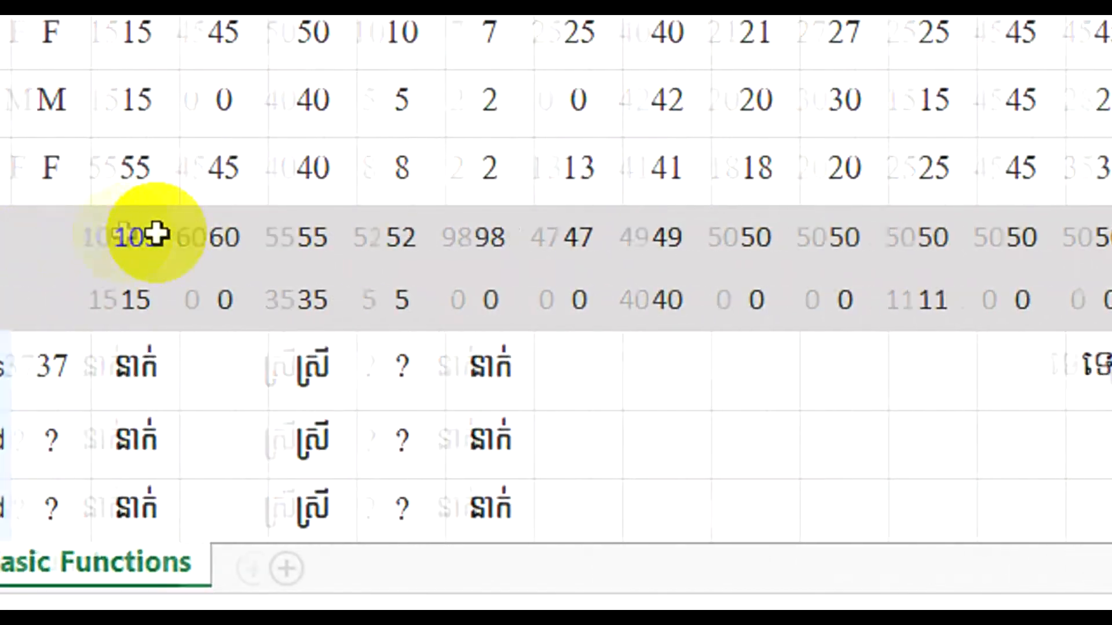
pyautogui.moveTo(141, 239); pyautogui.dragTo(455, 246)
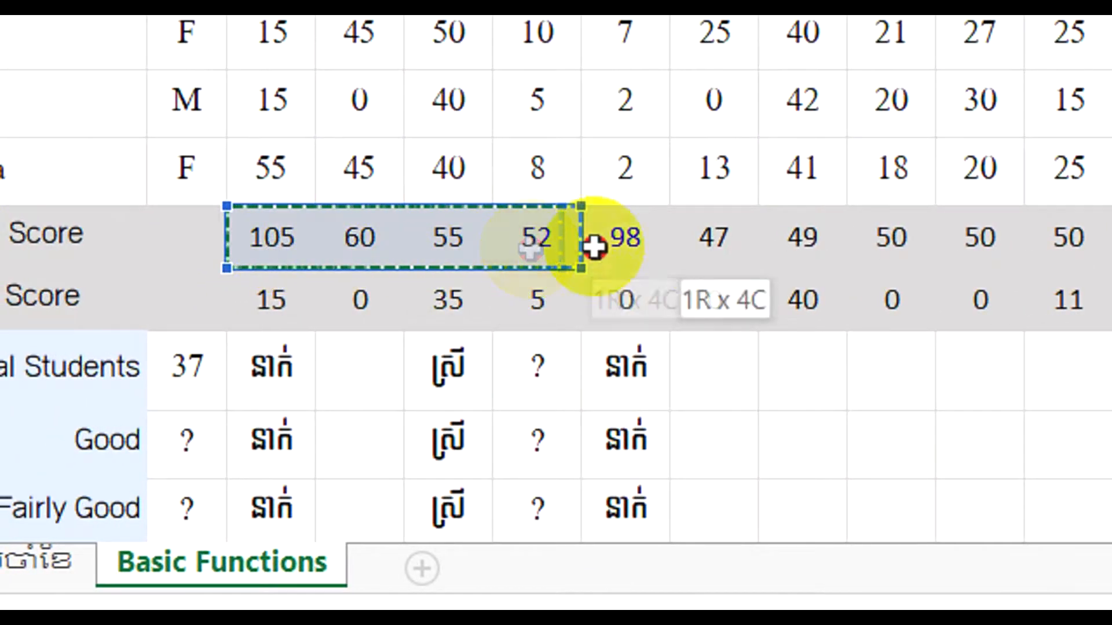
pyautogui.moveTo(595, 248); pyautogui.dragTo(815, 228)
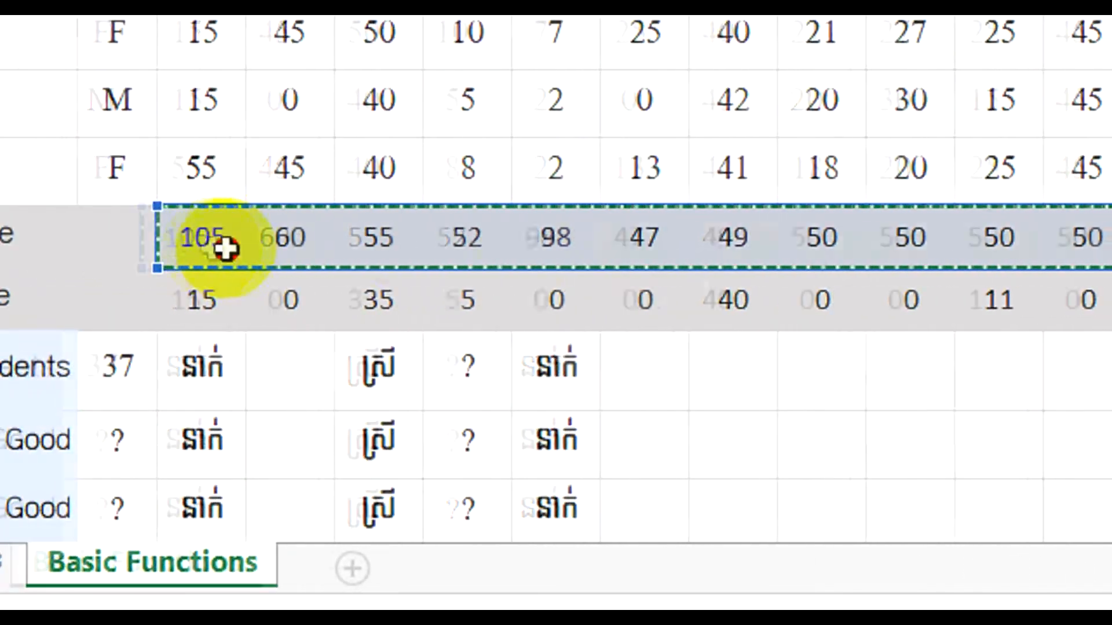
pyautogui.moveTo(225, 247); pyautogui.dragTo(985, 255)
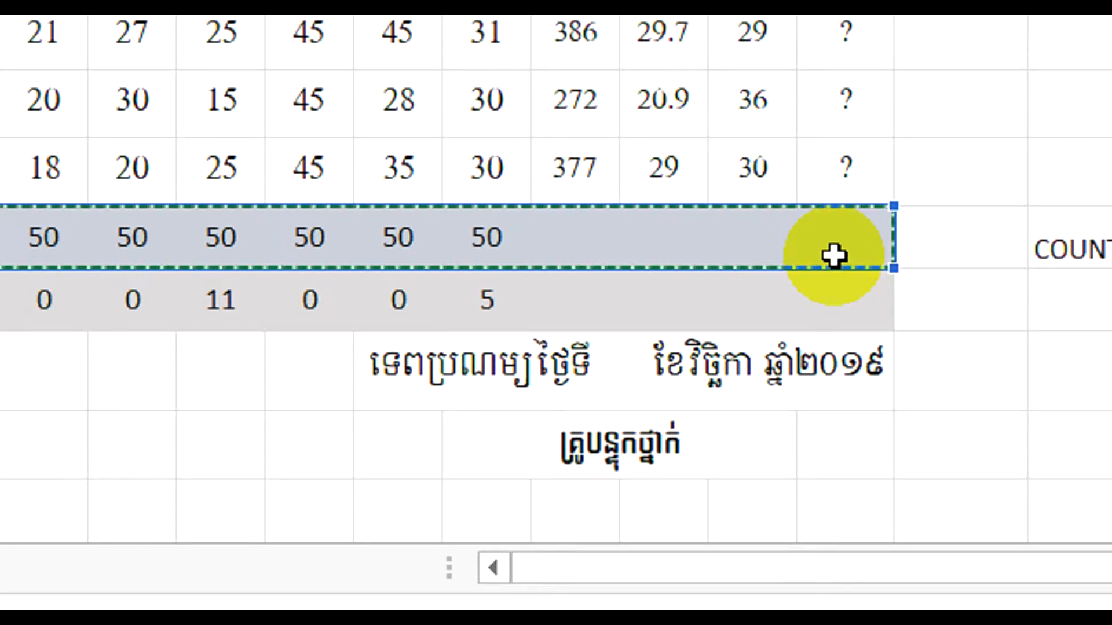
pyautogui.write(')')
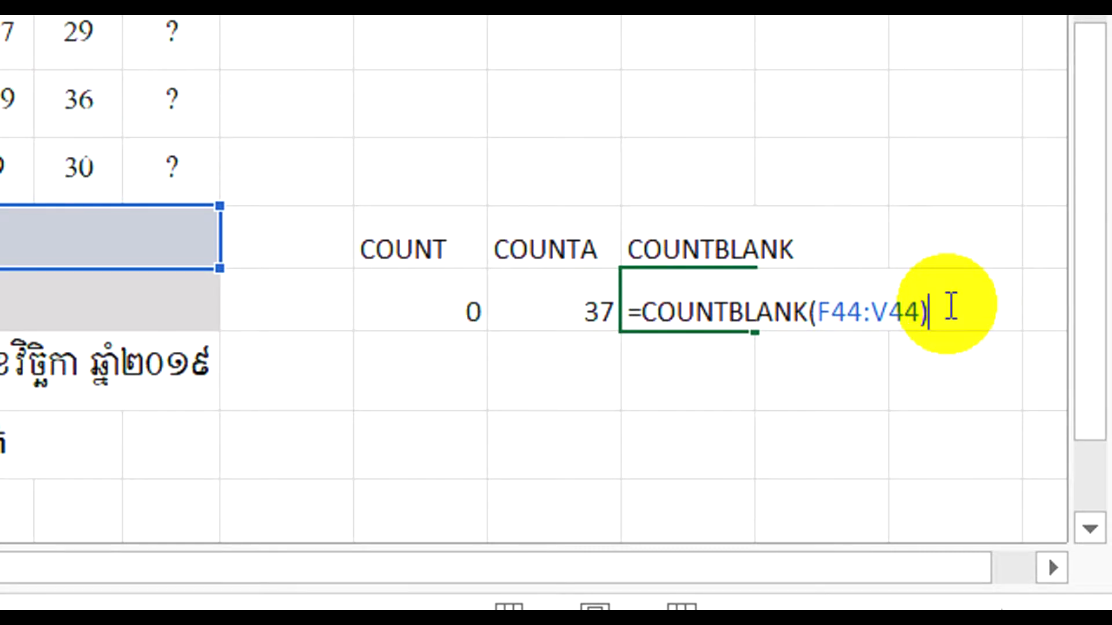
pyautogui.press('Return')
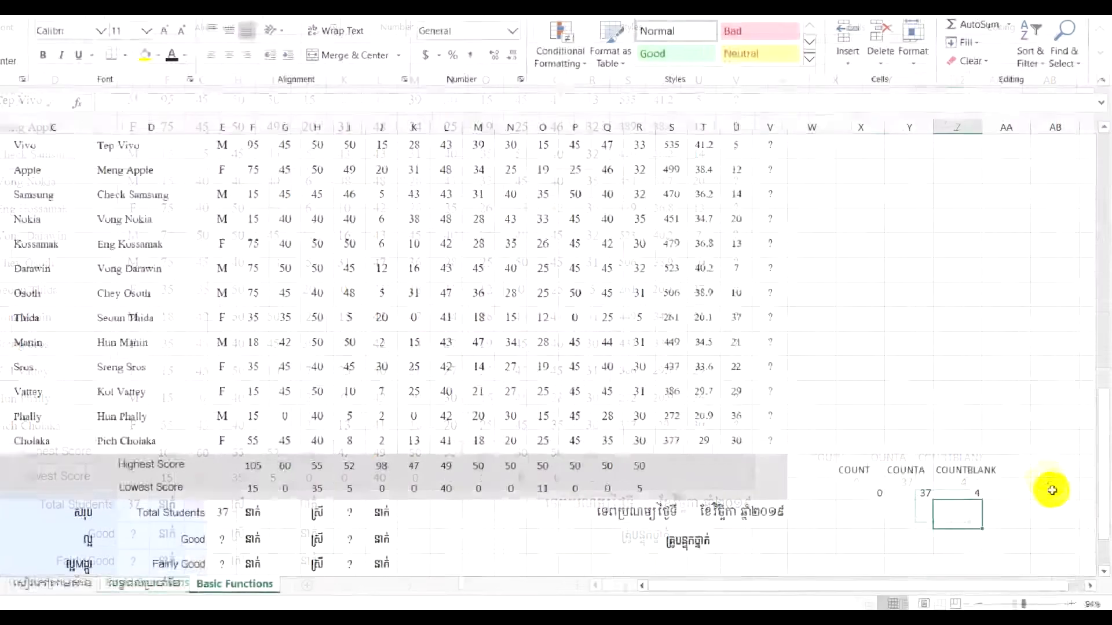
pyautogui.click(978, 499)
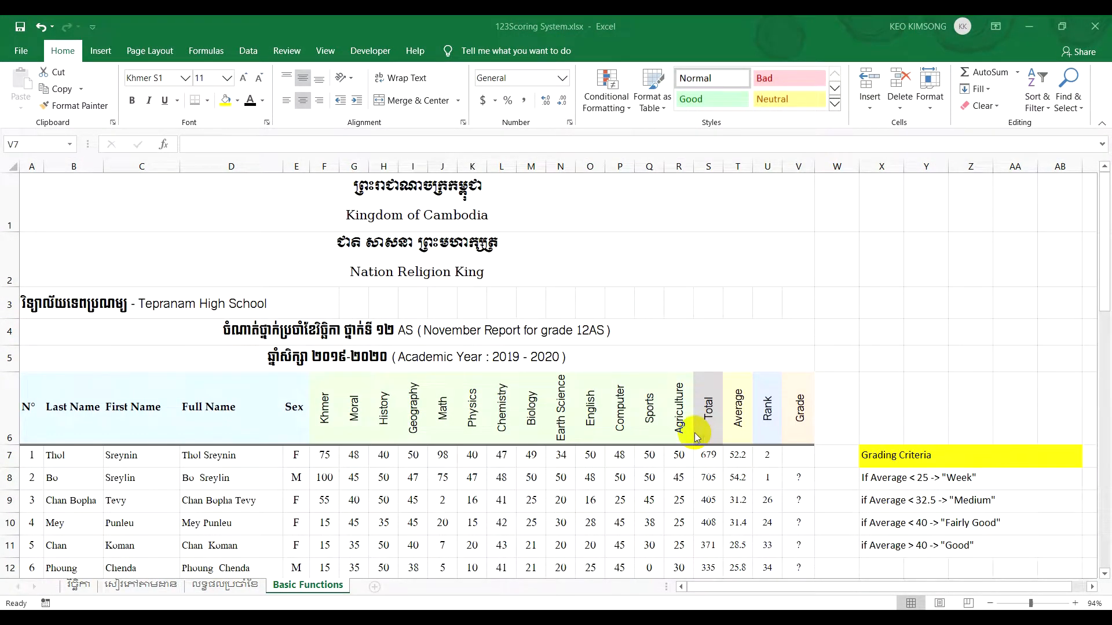
# Examine the empty Grade cell V7 and the Grading Criteria rules in X8 to X11 that assign grades by average.
pyautogui.click(800, 456)
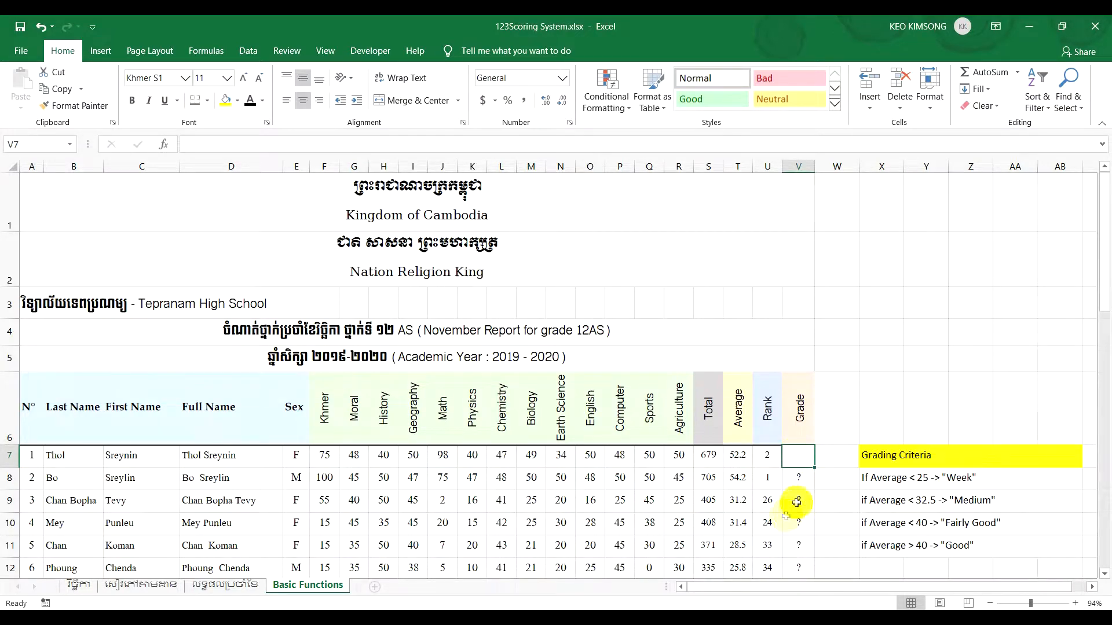
pyautogui.click(955, 478)
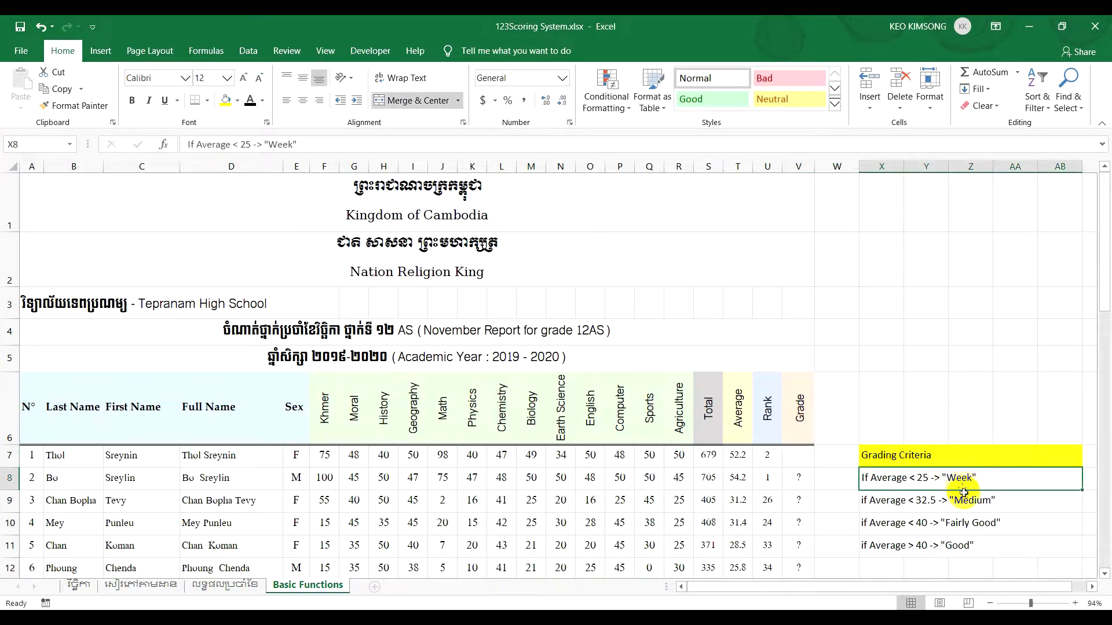
pyautogui.click(953, 510)
pyautogui.click(954, 526)
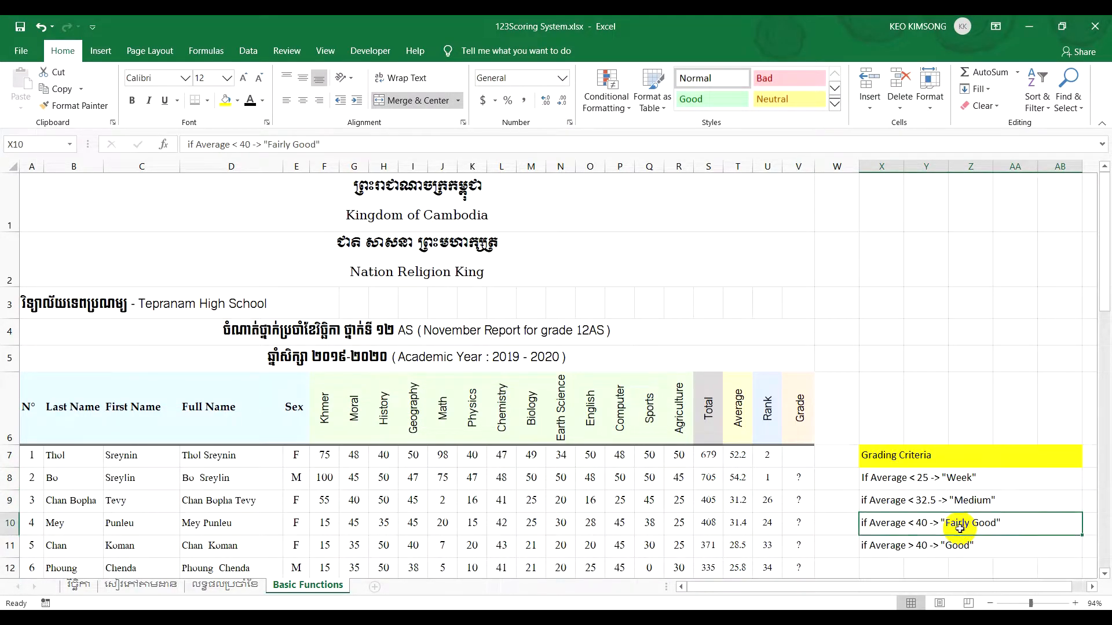
pyautogui.scroll(-1, 961, 528)
pyautogui.click(964, 404)
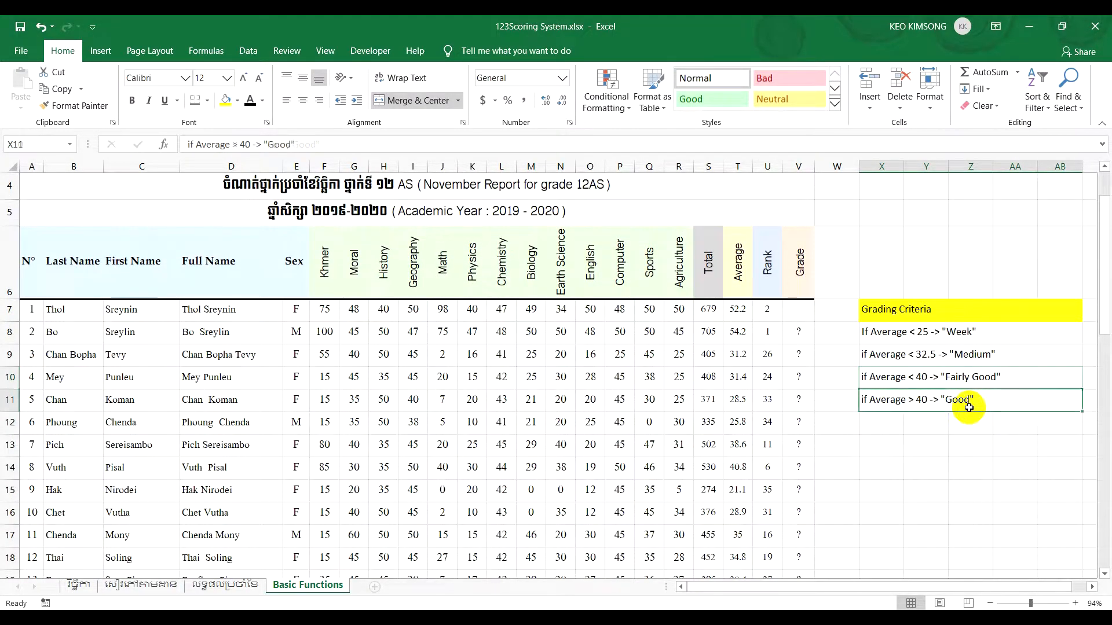
pyautogui.scroll(1, 898, 466)
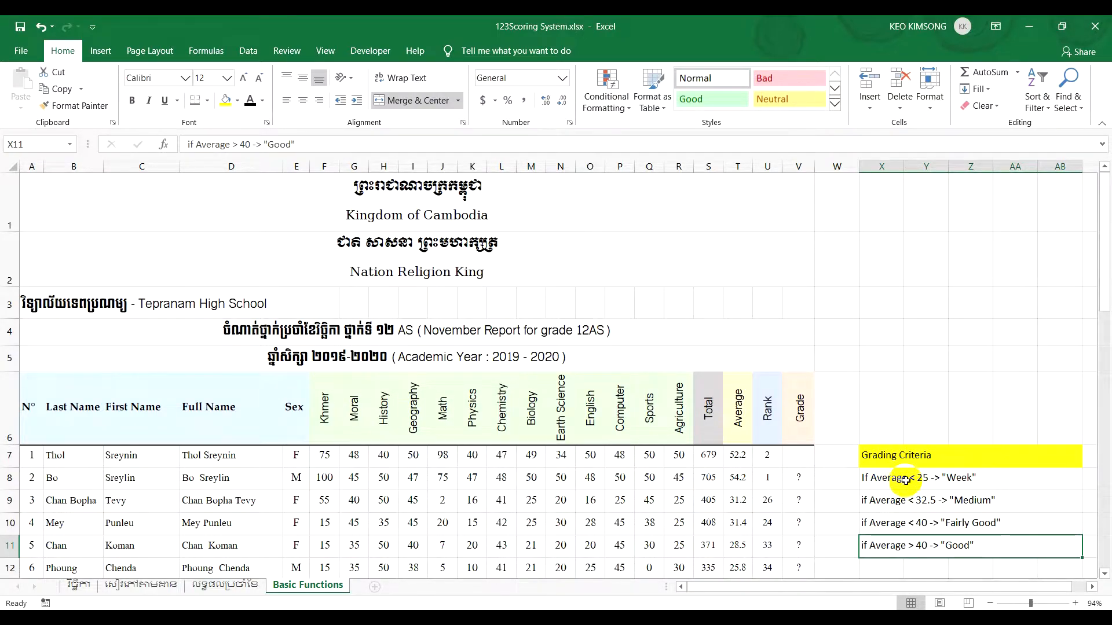
pyautogui.click(960, 481)
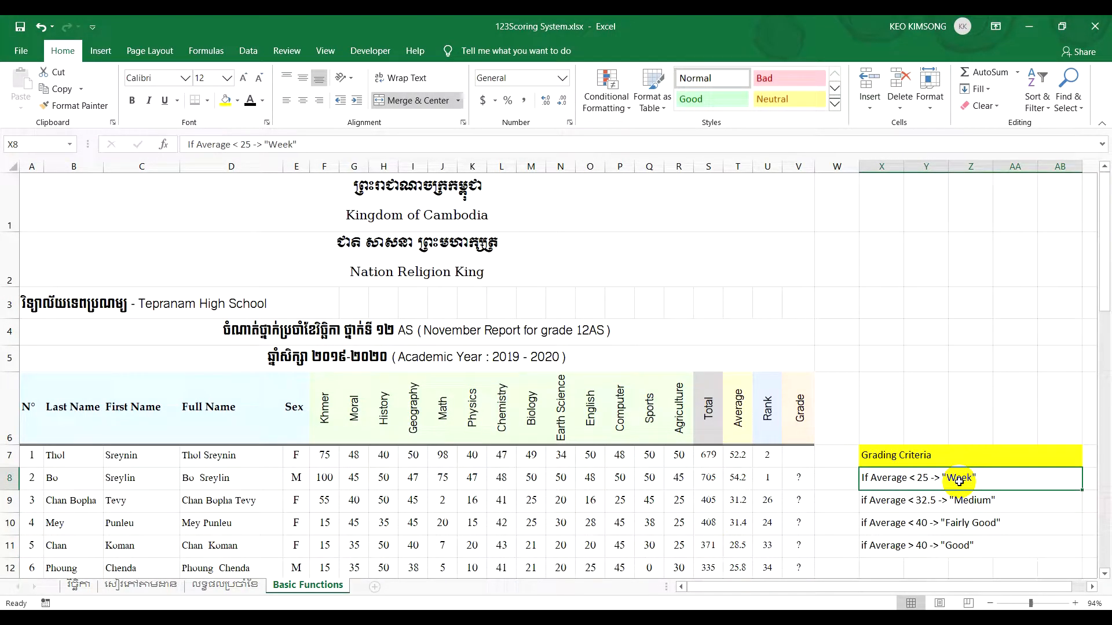
pyautogui.click(872, 507)
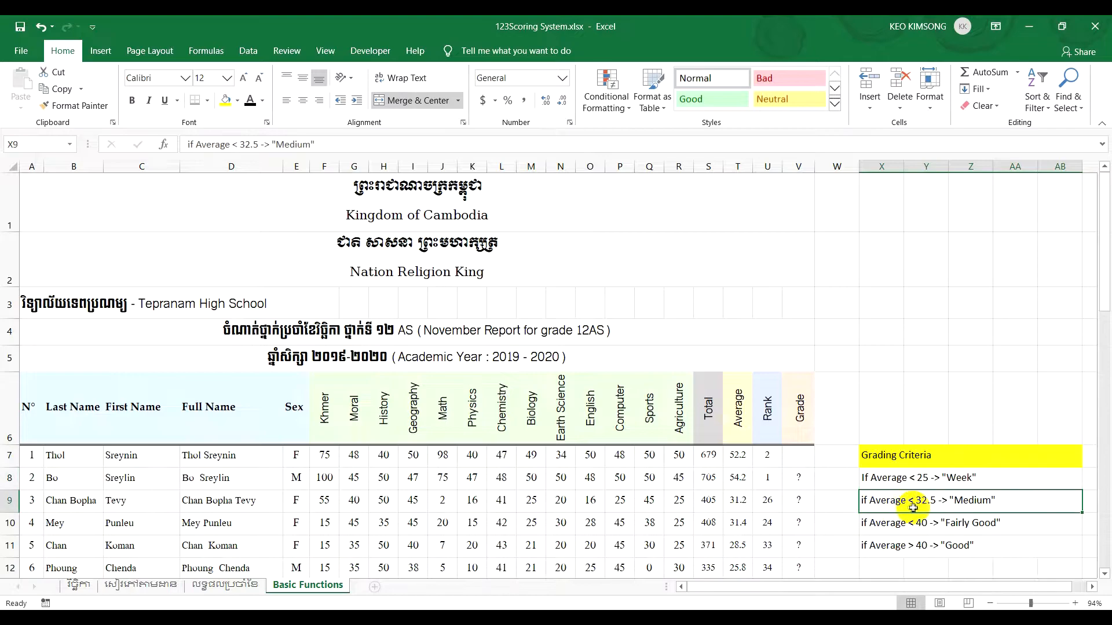
pyautogui.scroll(-1, 931, 505)
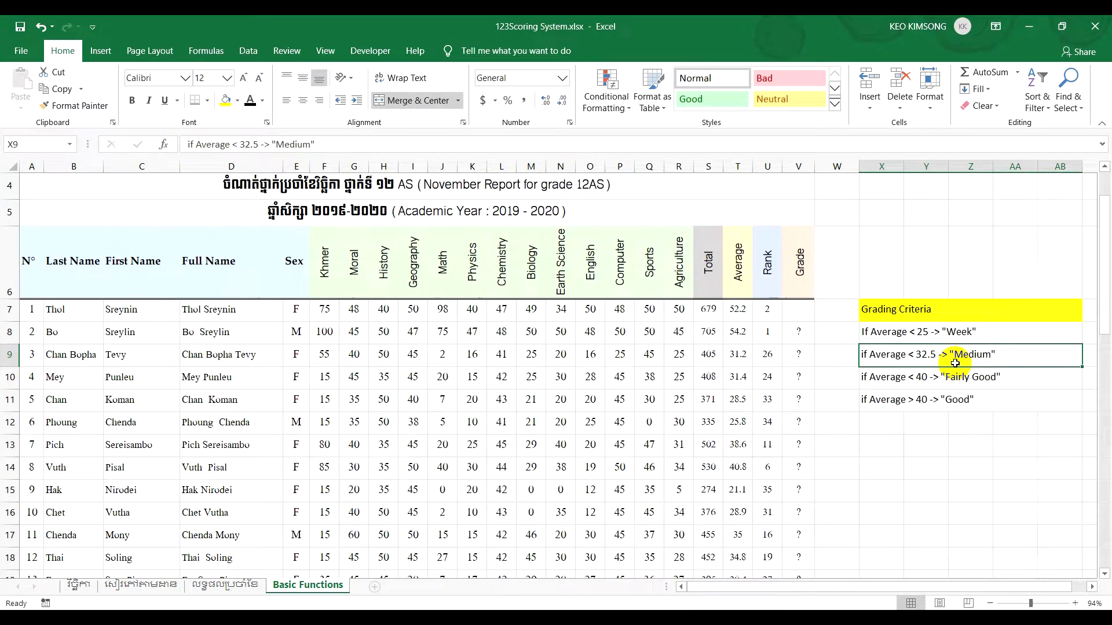
pyautogui.click(925, 400)
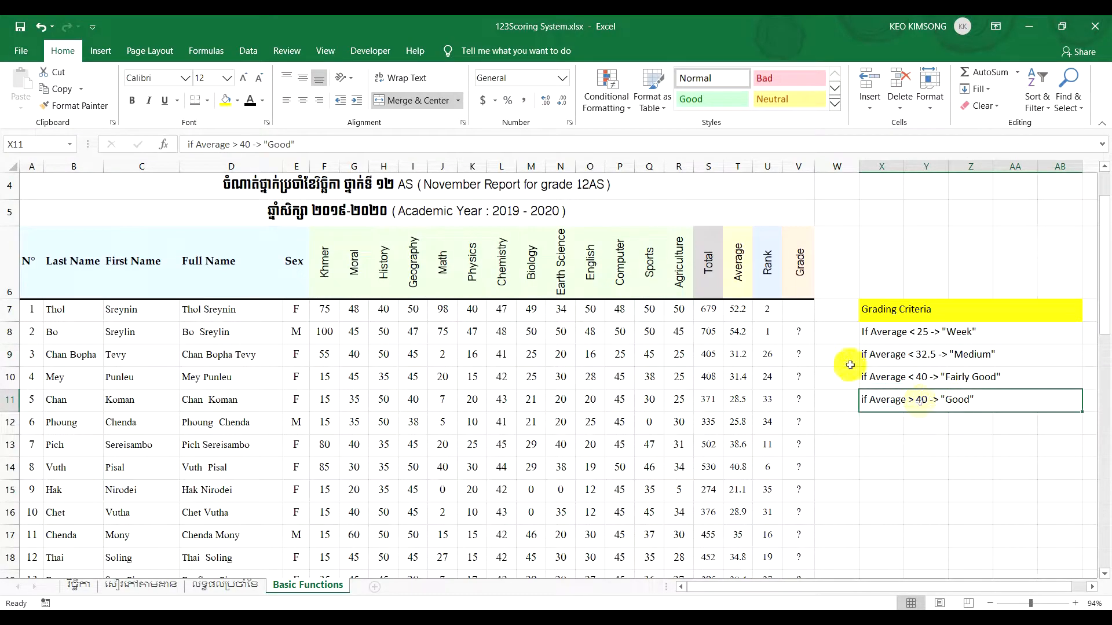
pyautogui.click(791, 320)
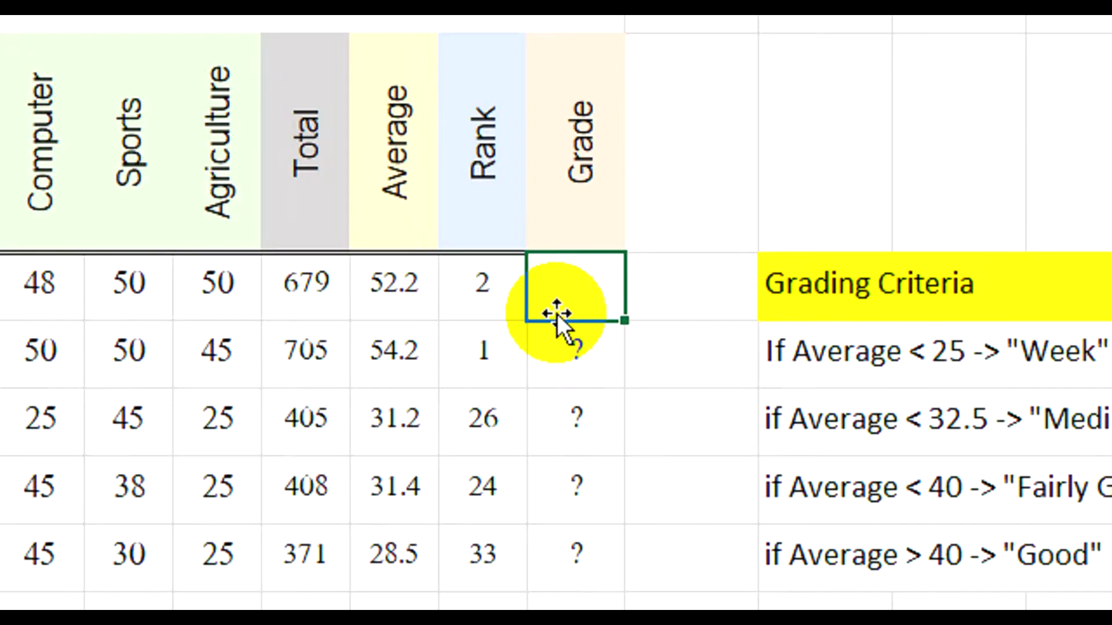
pyautogui.write('=if')
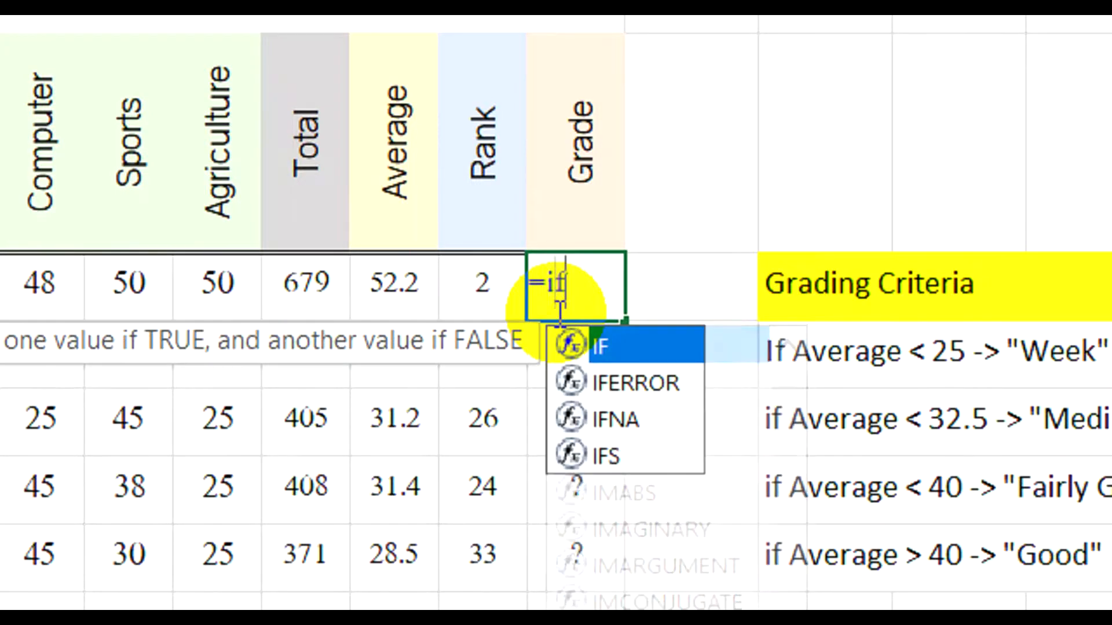
pyautogui.doubleClick(645, 345)
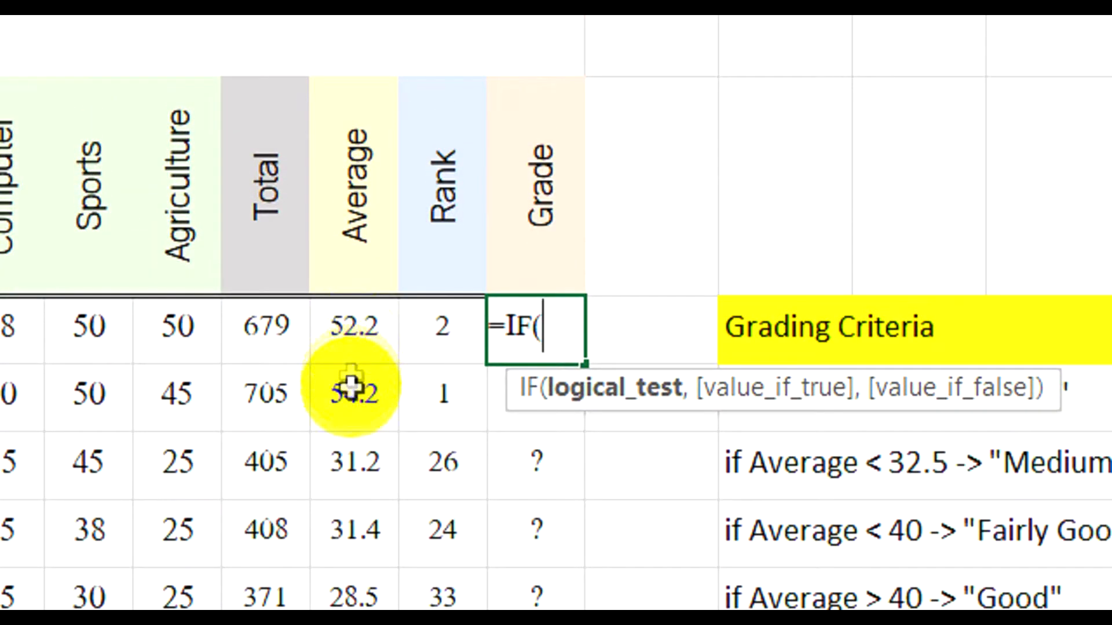
pyautogui.click(359, 183)
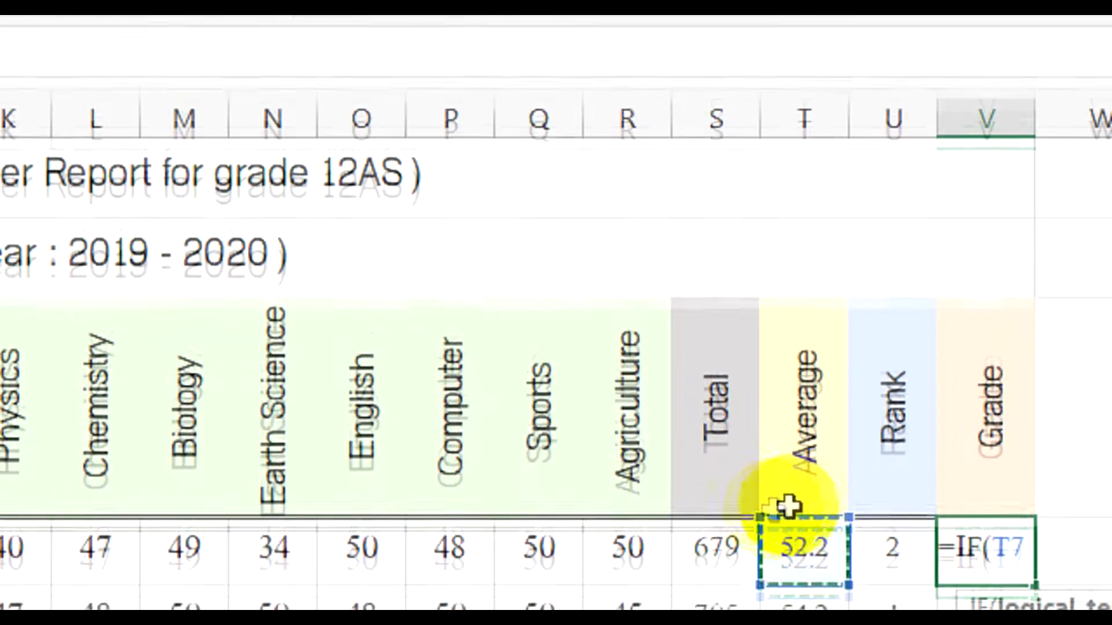
pyautogui.write('<2')
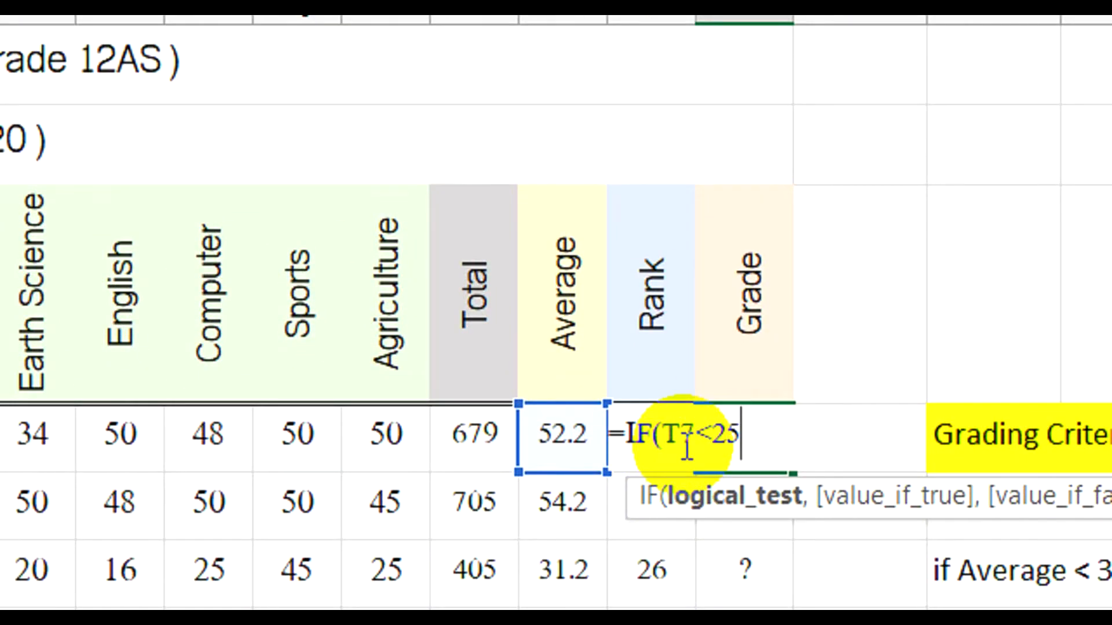
pyautogui.press('Escape')
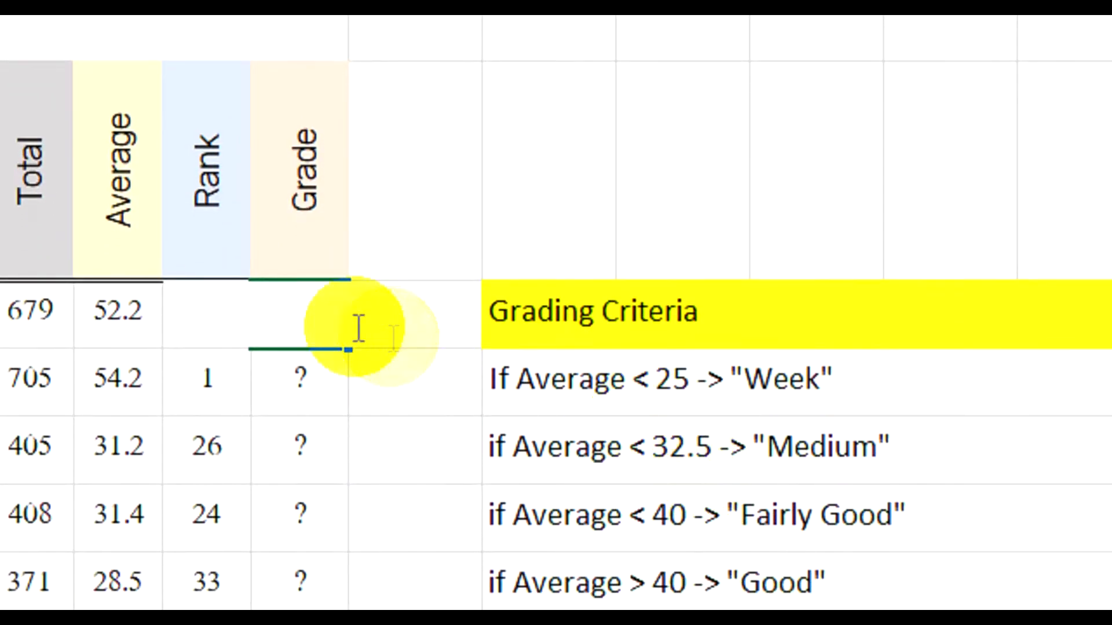
# Start an IF formula in Grade cell V7 that returns "Week" when the average in T7 is less than 25.
pyautogui.click(203, 362)
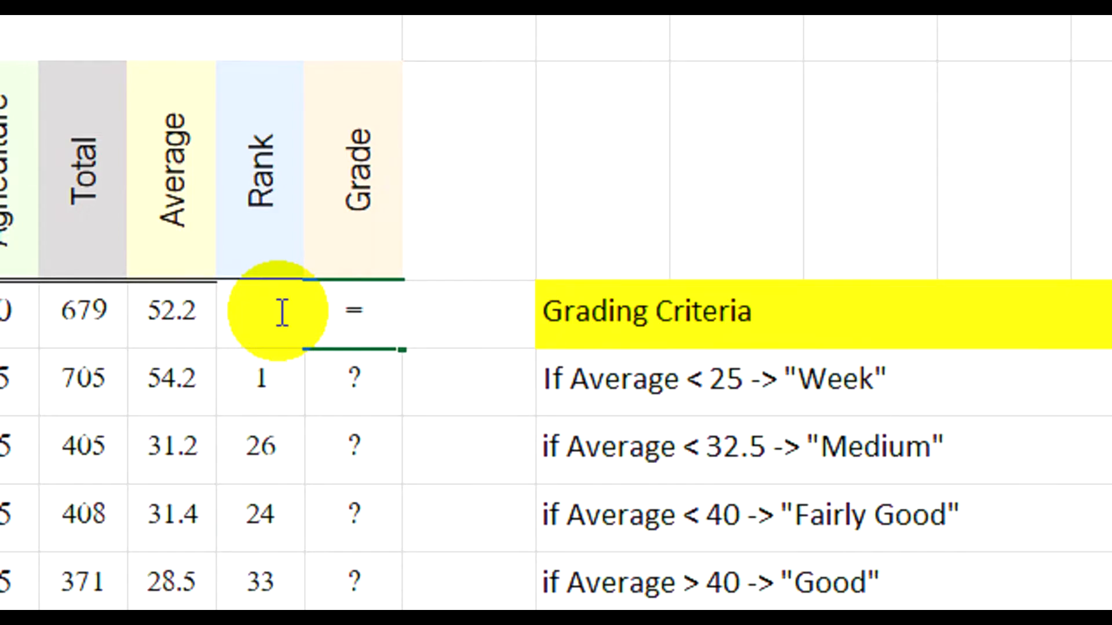
pyautogui.write('=if')
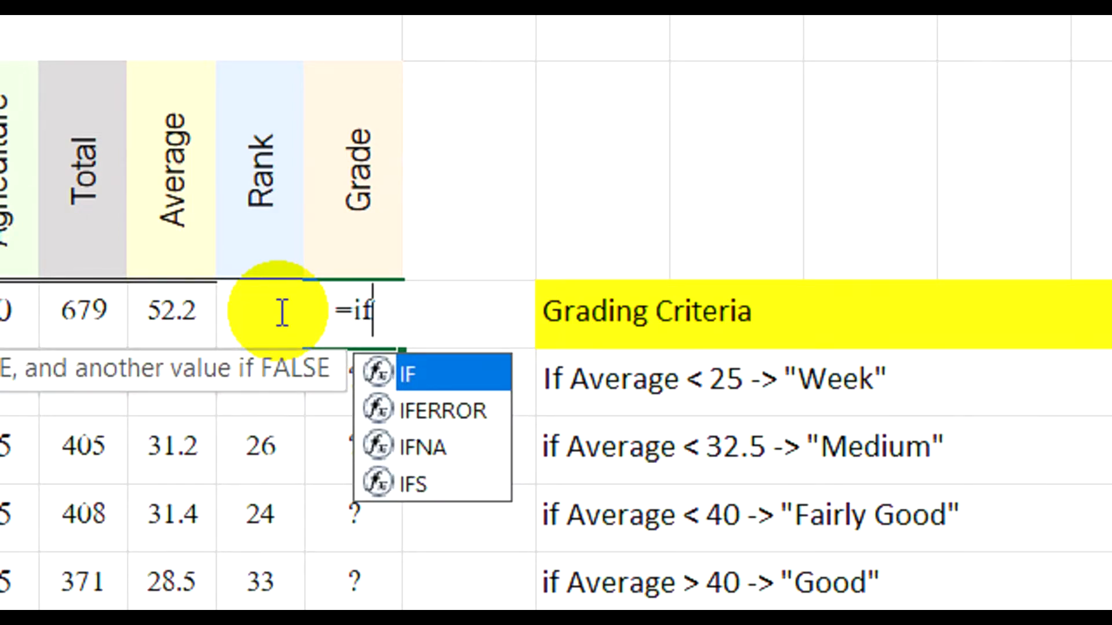
pyautogui.write('(')
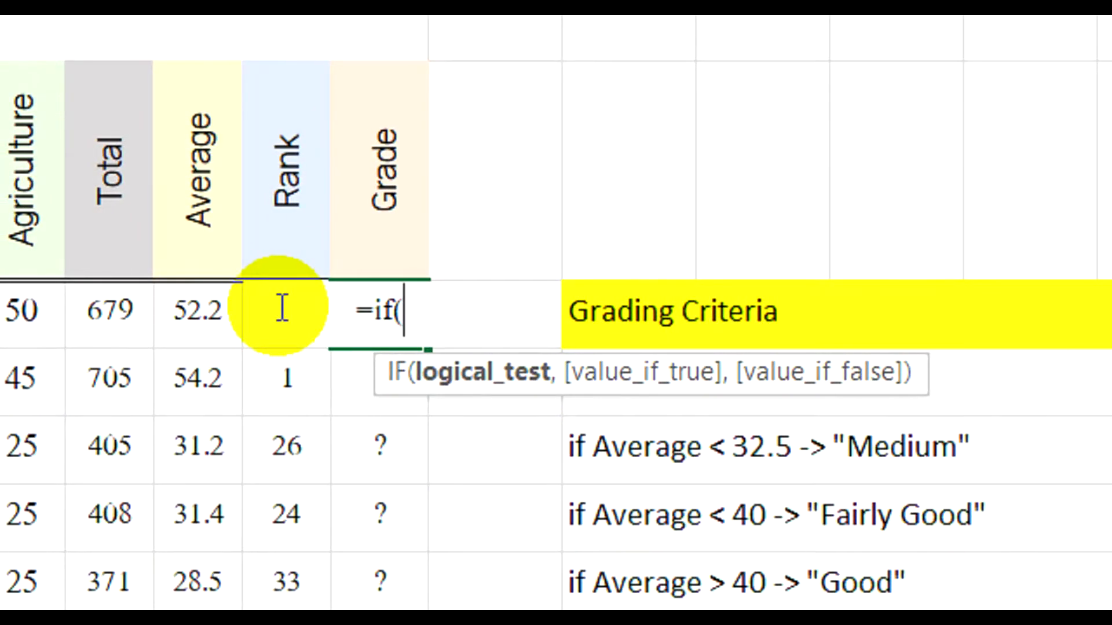
pyautogui.click(186, 310)
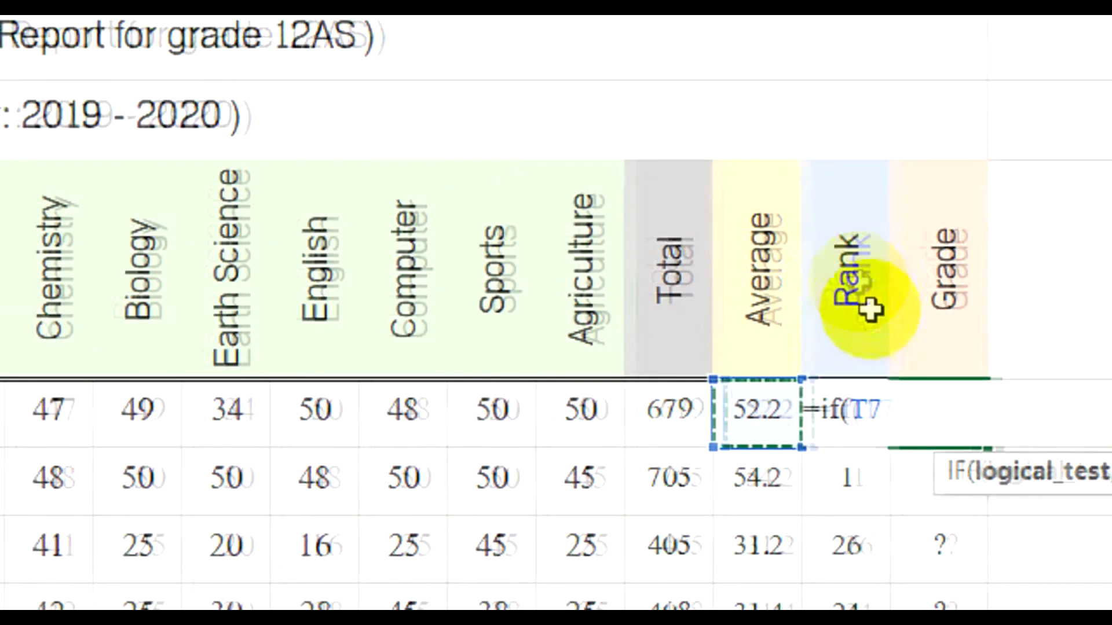
pyautogui.write('<25, ')
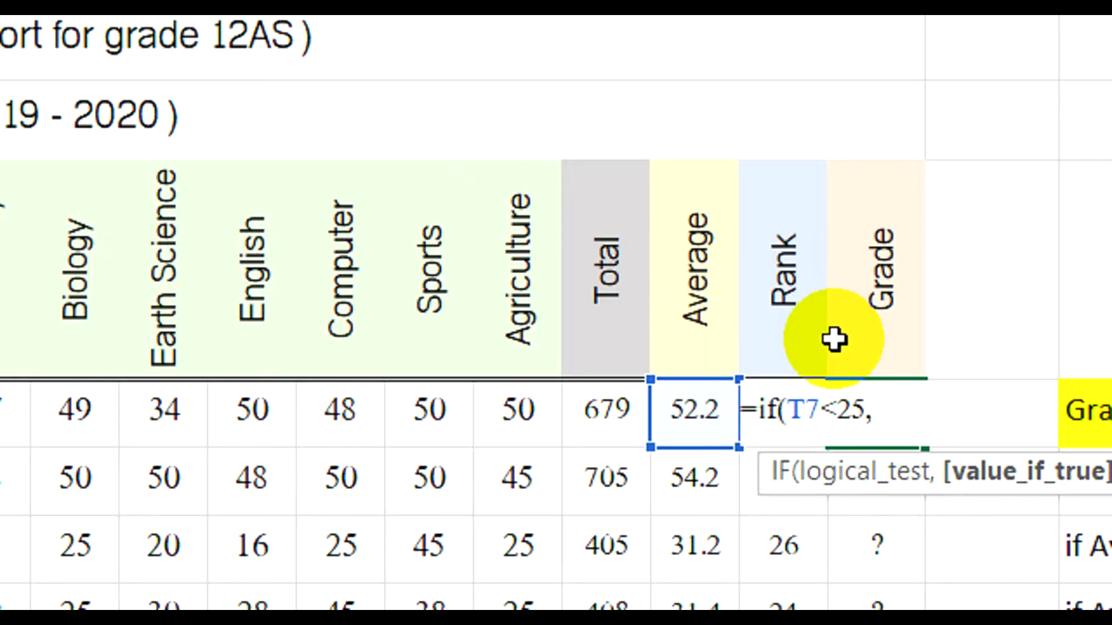
pyautogui.write('"W')
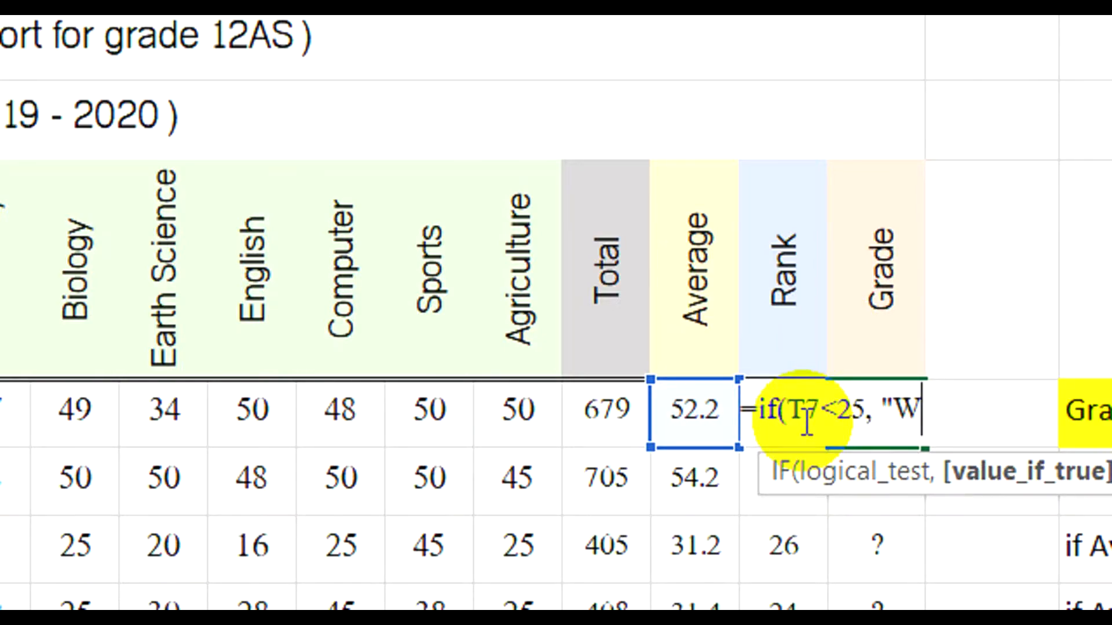
pyautogui.write('eek"')
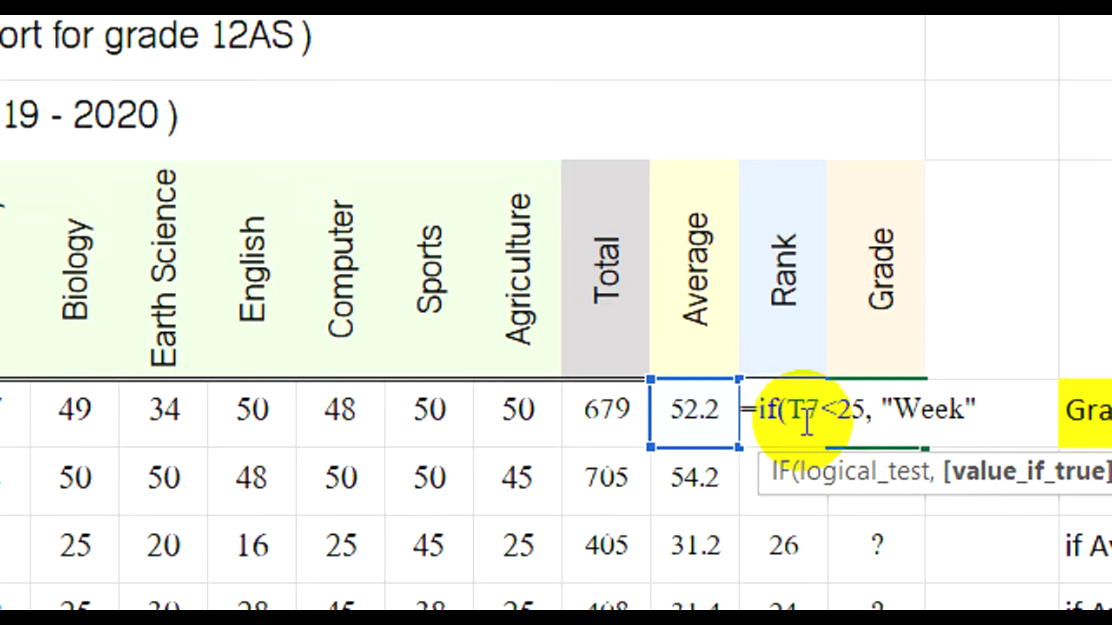
# Nest a second IF as the false value in the V7 formula, returning "Medium" when T7 is less than 32.5.
pyautogui.write(', IF')
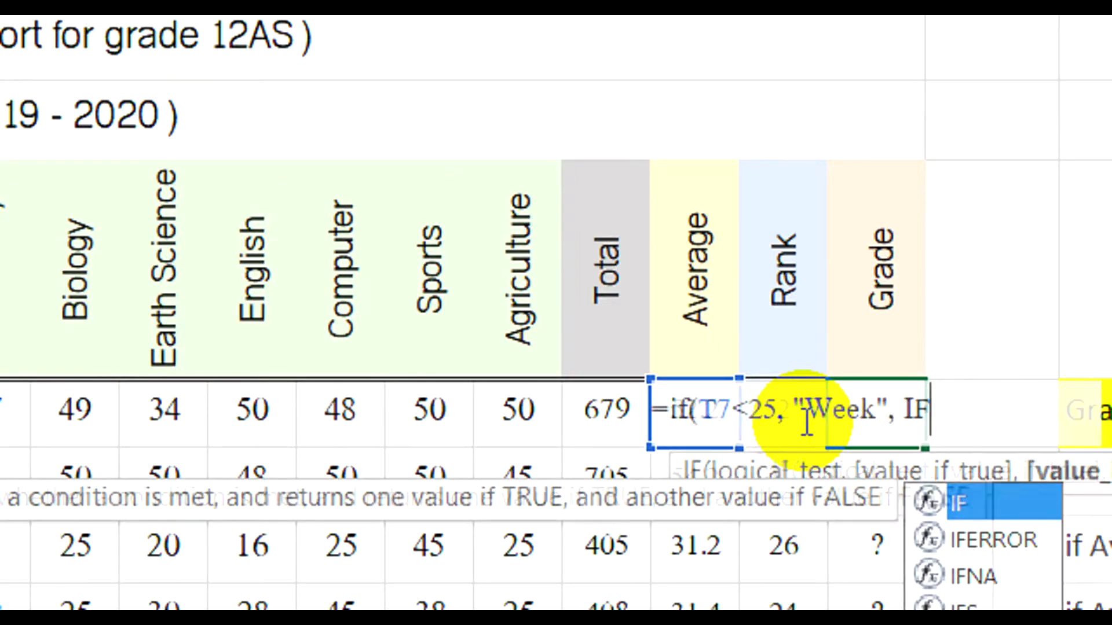
pyautogui.write('(')
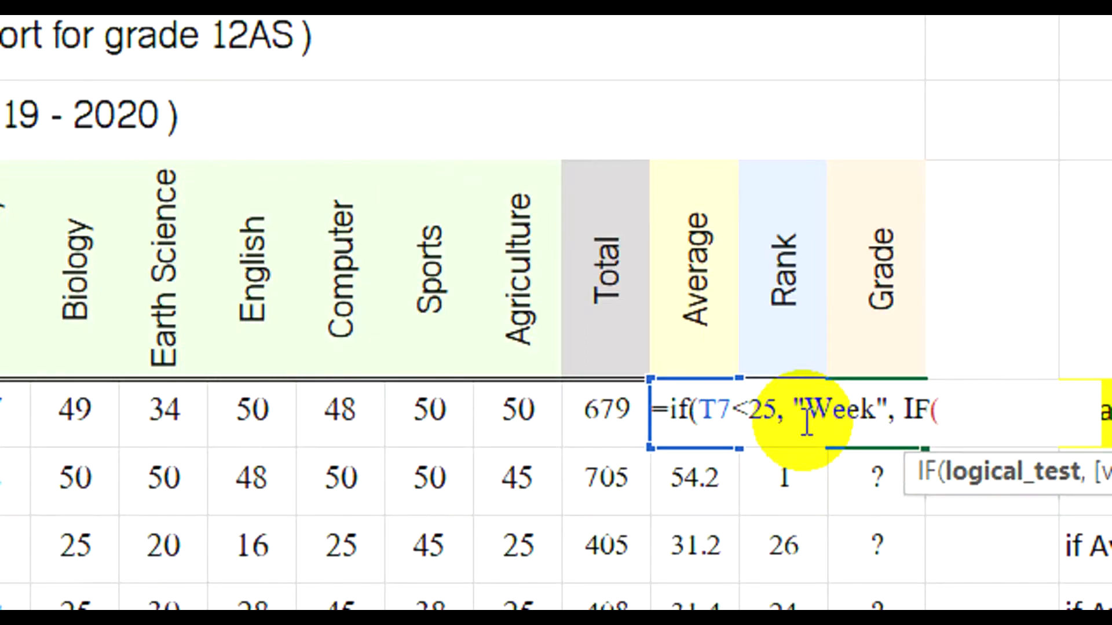
pyautogui.write('T7')
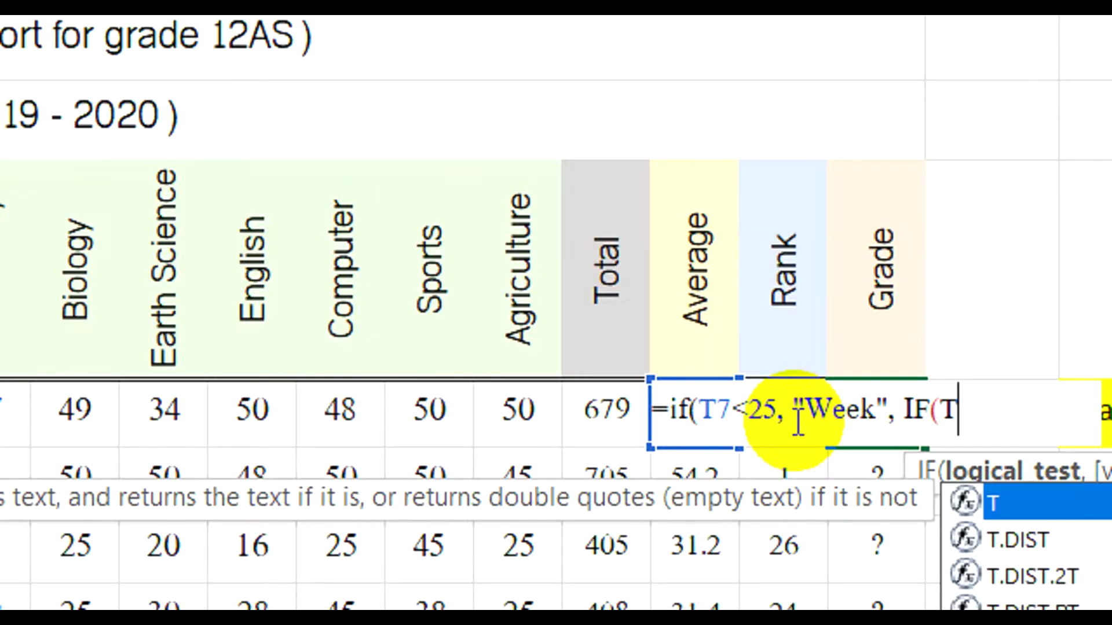
pyautogui.write('<')
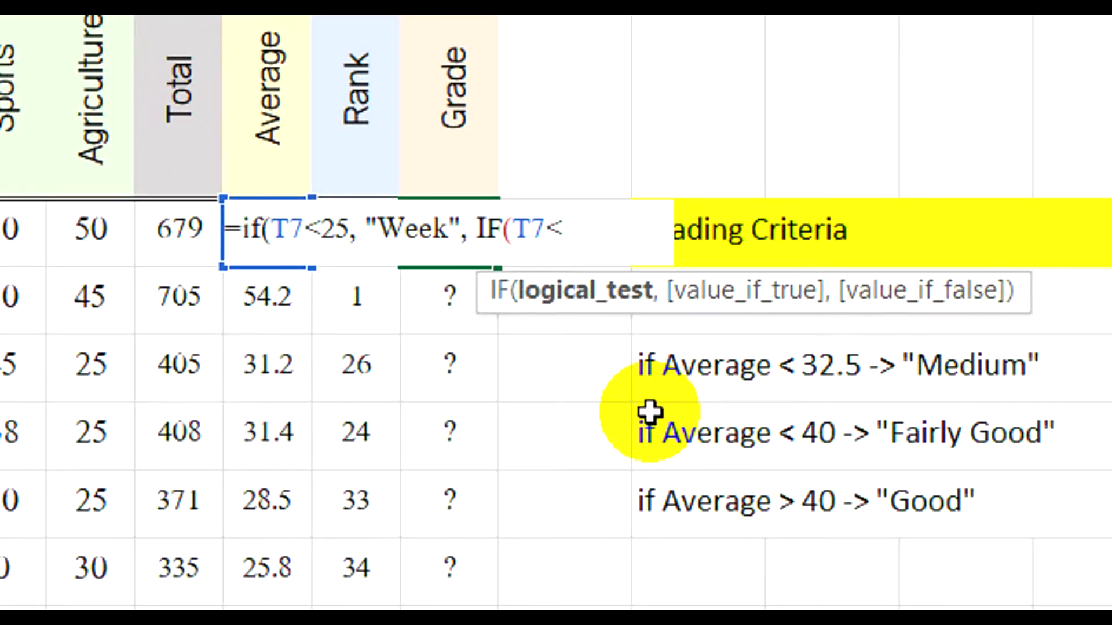
pyautogui.write('32')
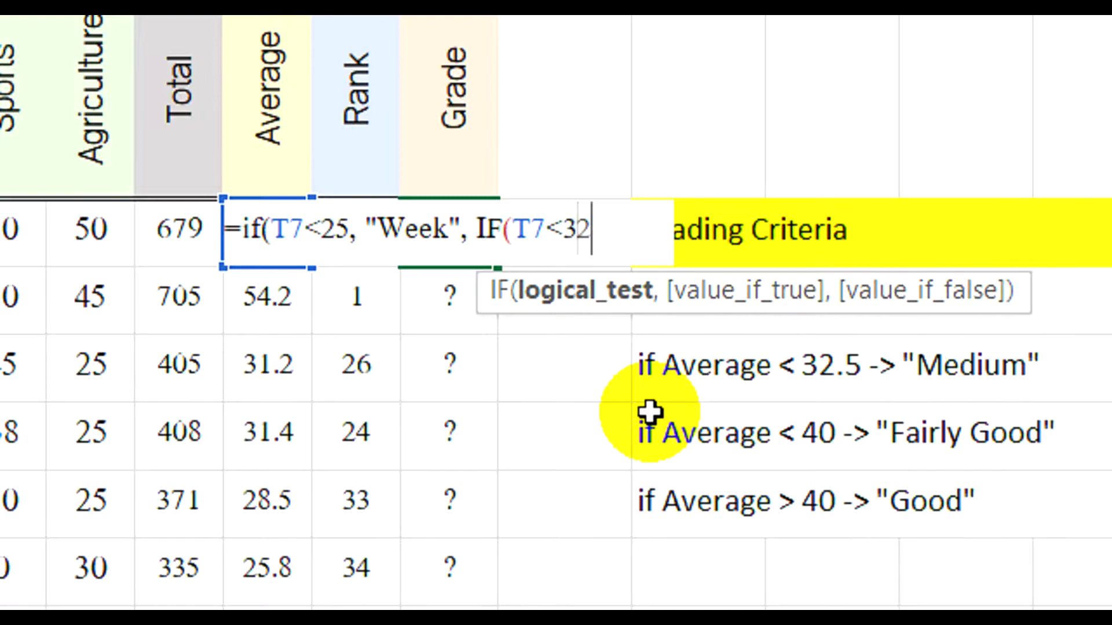
pyautogui.write('.5')
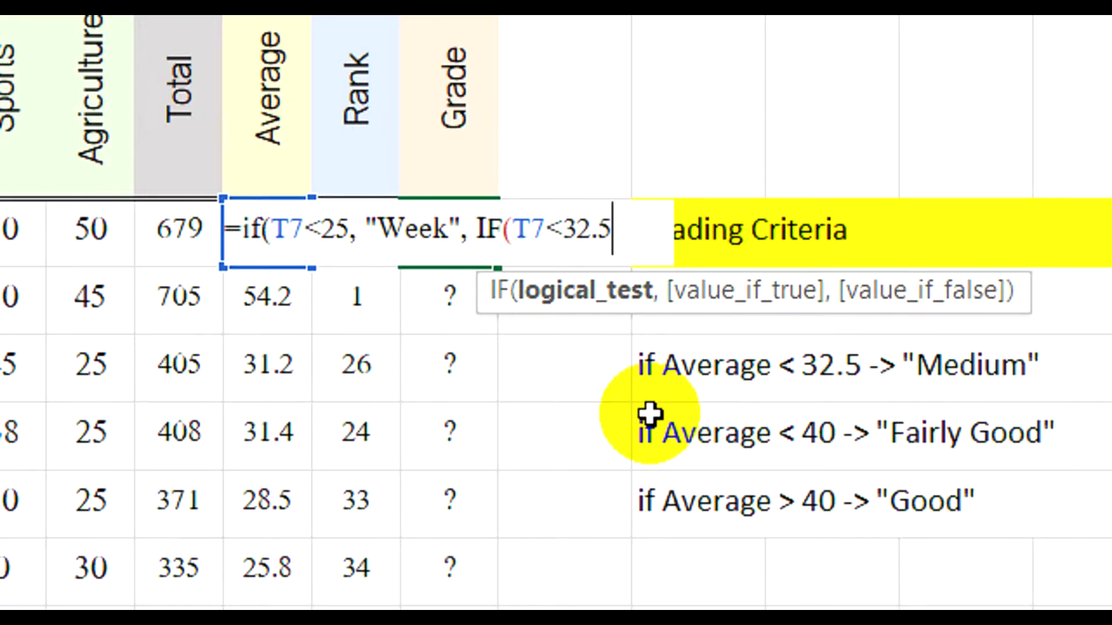
pyautogui.write(', "')
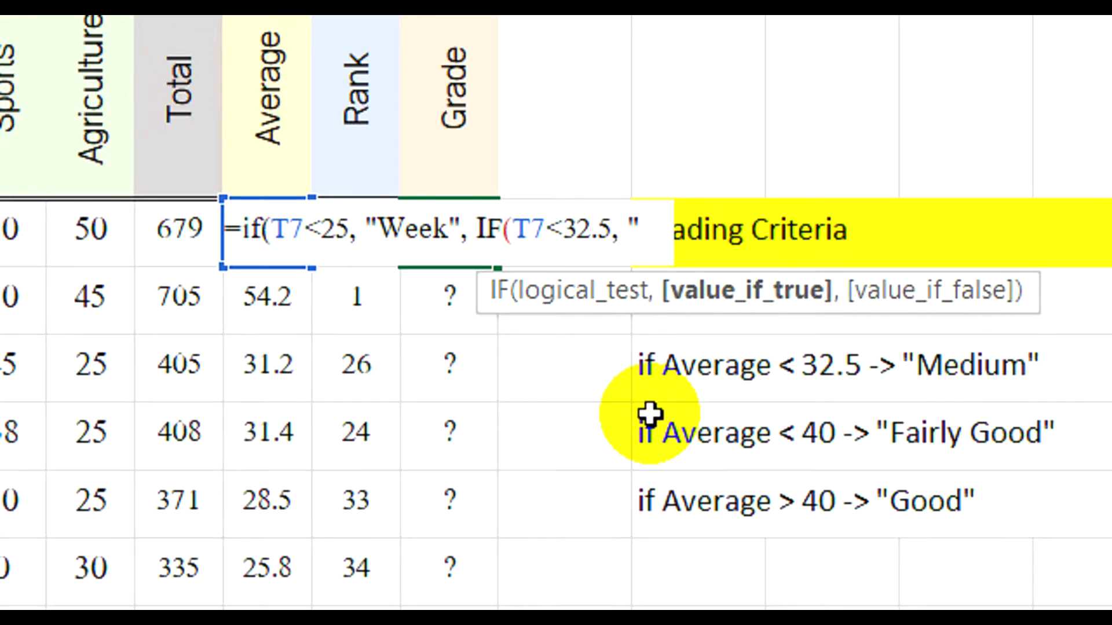
pyautogui.write('Med')
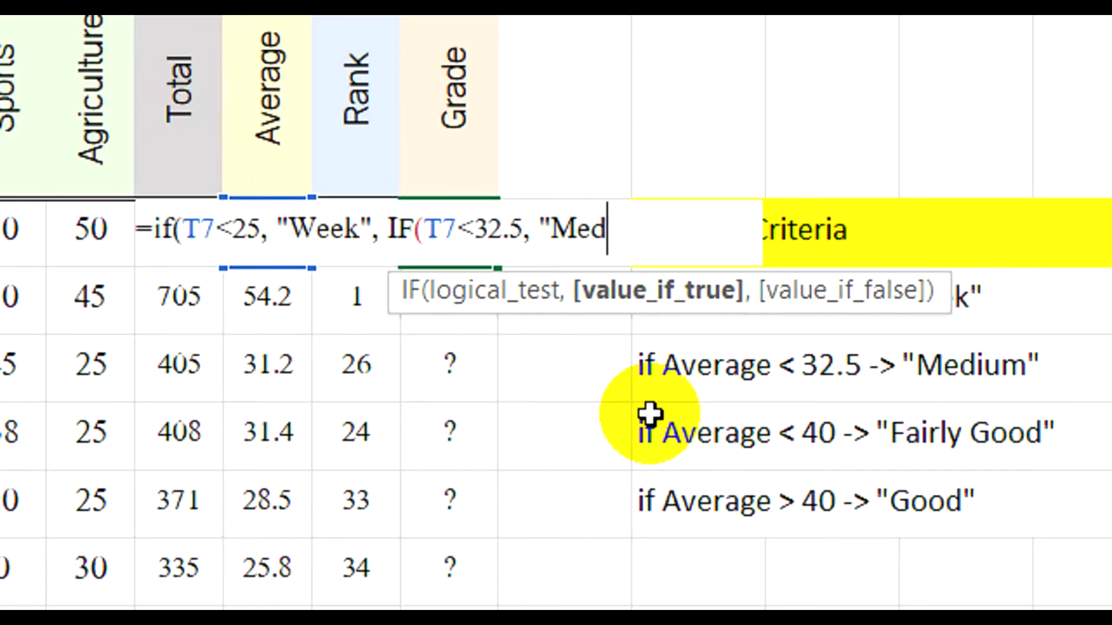
pyautogui.write('ium",')
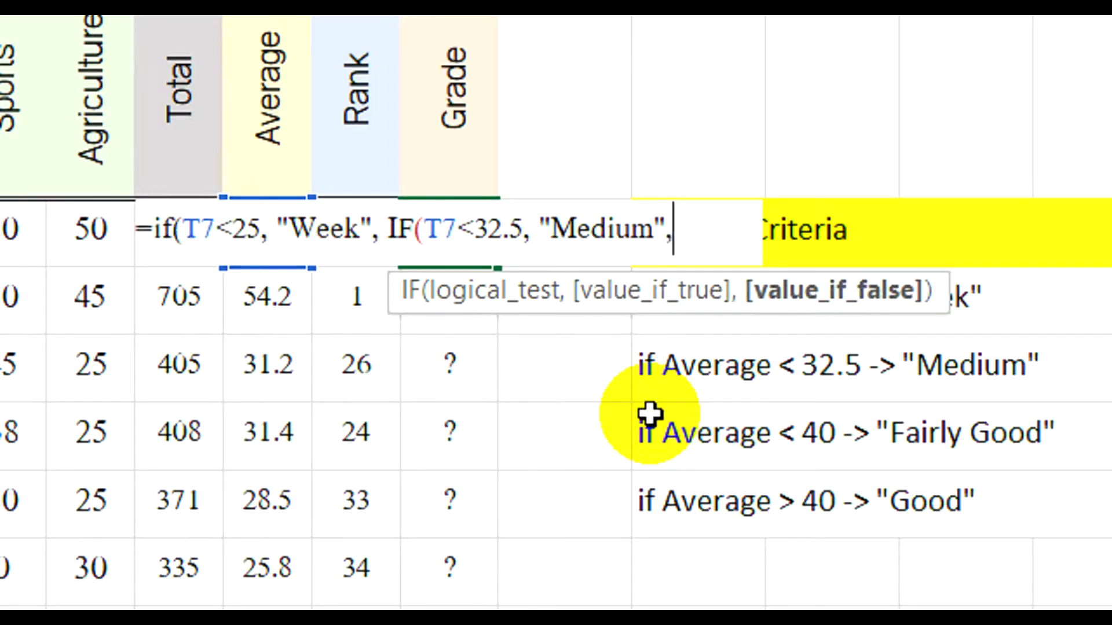
# Nest a third IF in the V7 formula that returns "Fairly Good" when T7 is less than 40.
pyautogui.write(' IF')
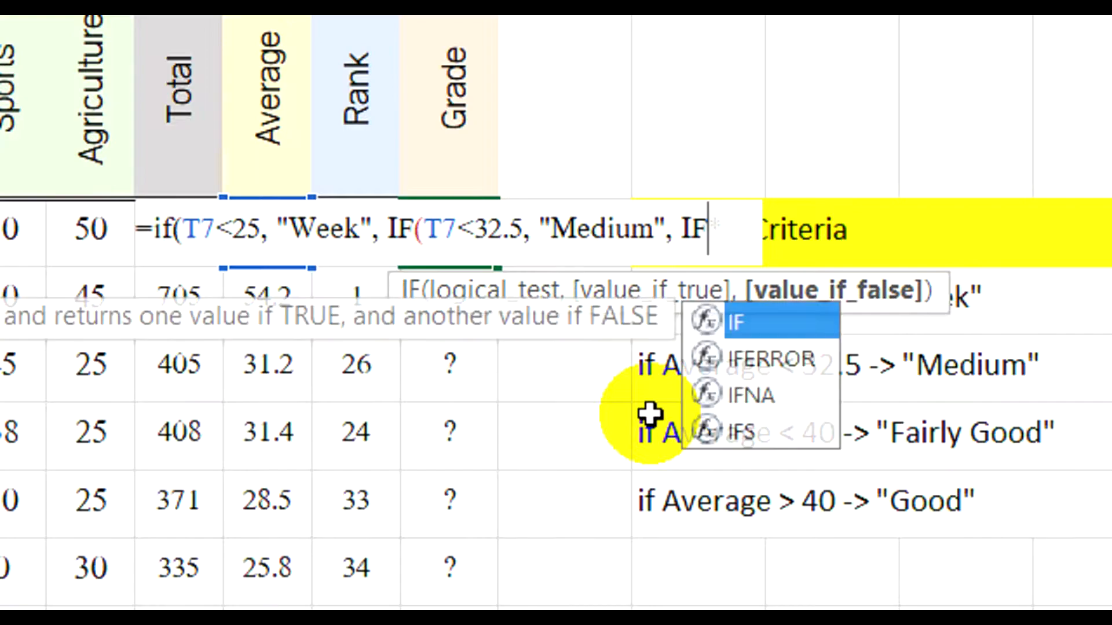
pyautogui.write('(T7')
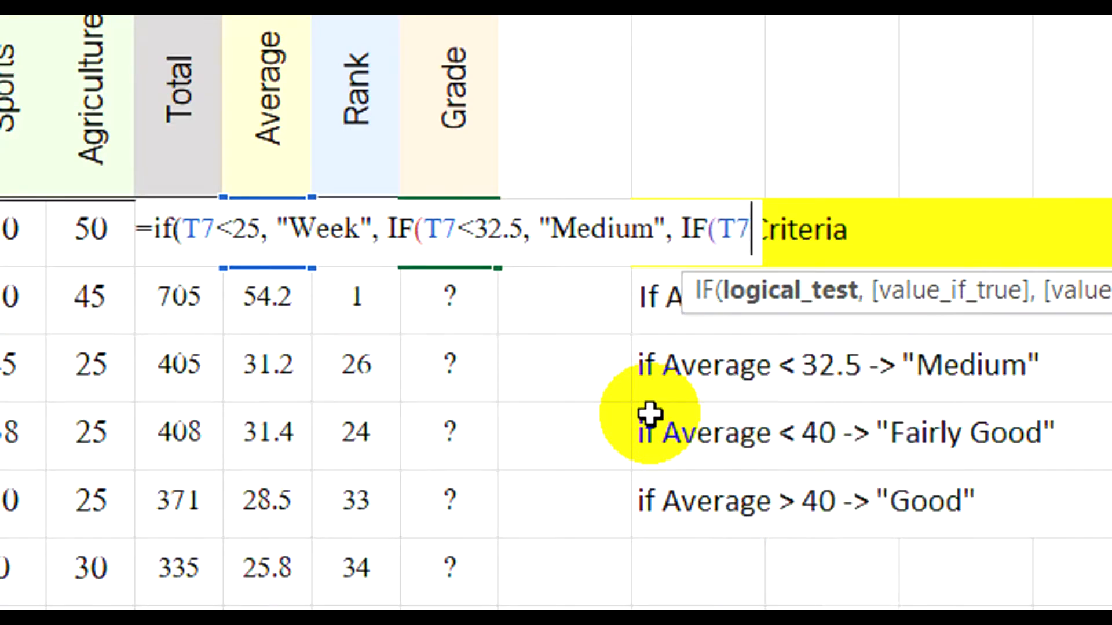
pyautogui.write('<')
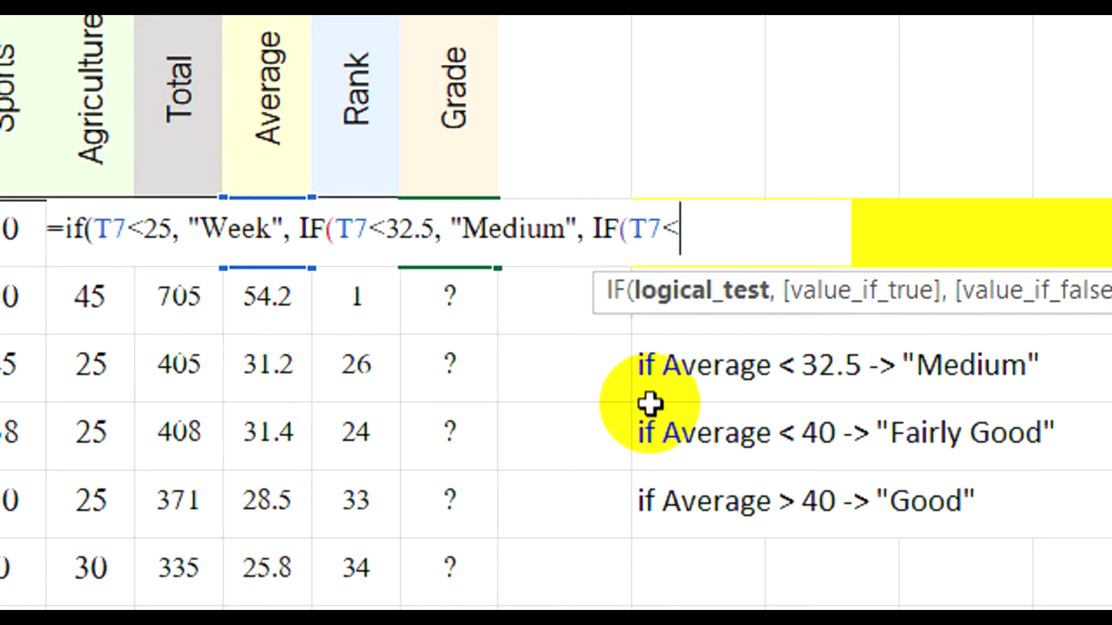
pyautogui.write('40, ')
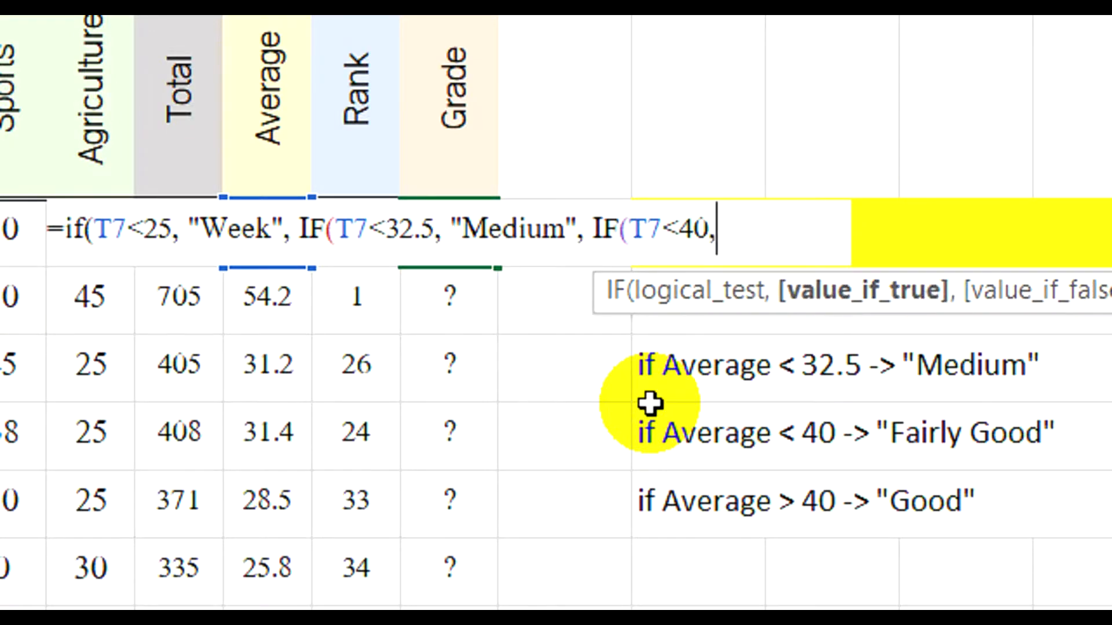
pyautogui.write('"F')
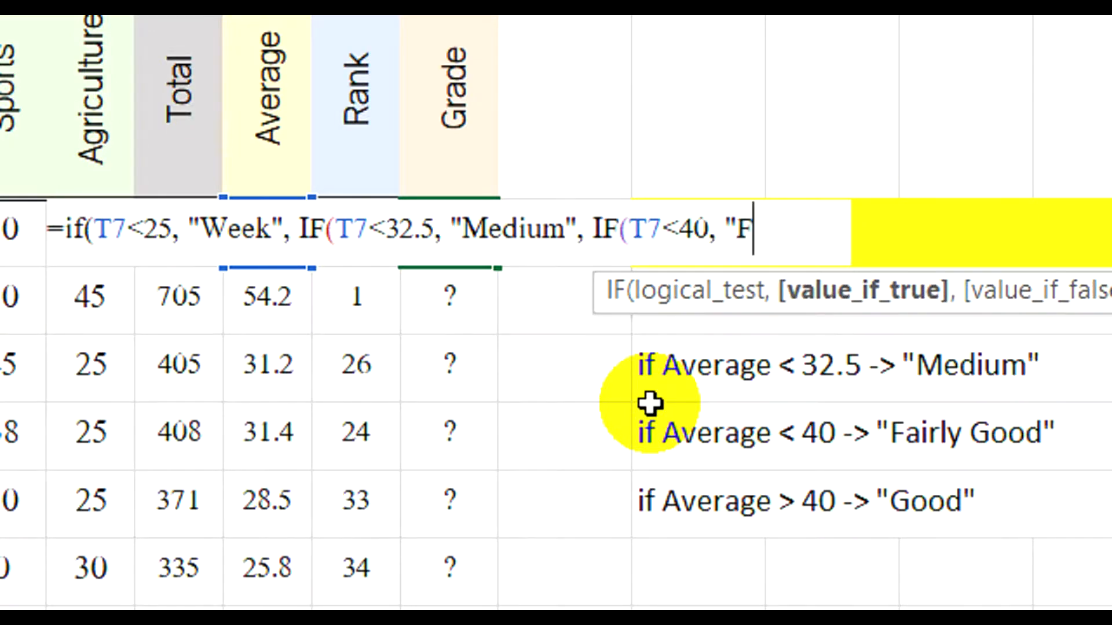
pyautogui.write('airly')
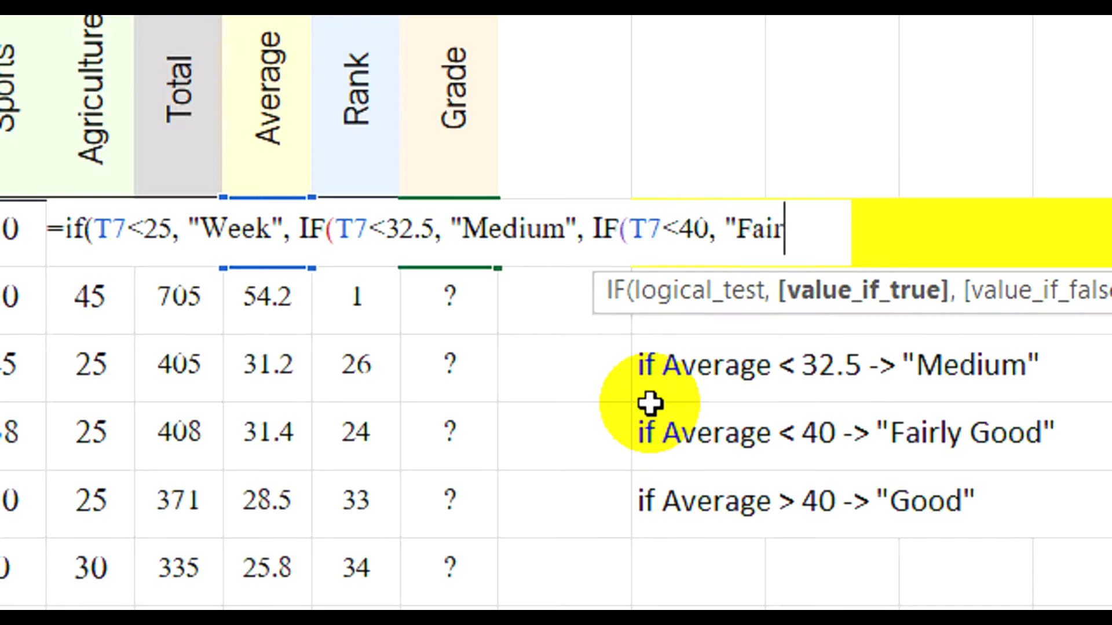
pyautogui.write(' Good"')
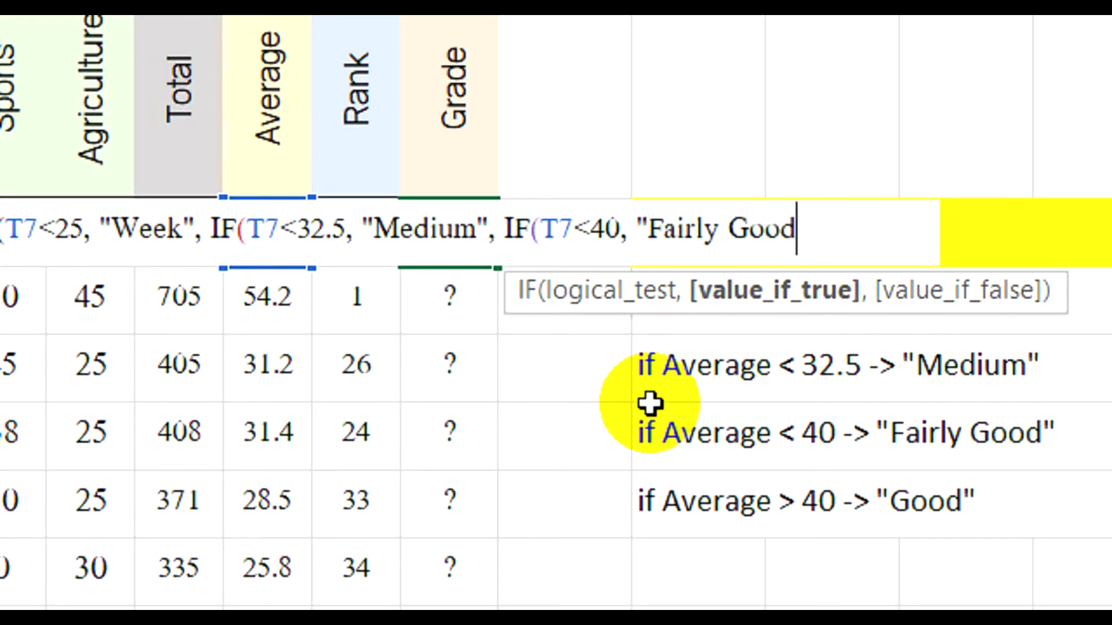
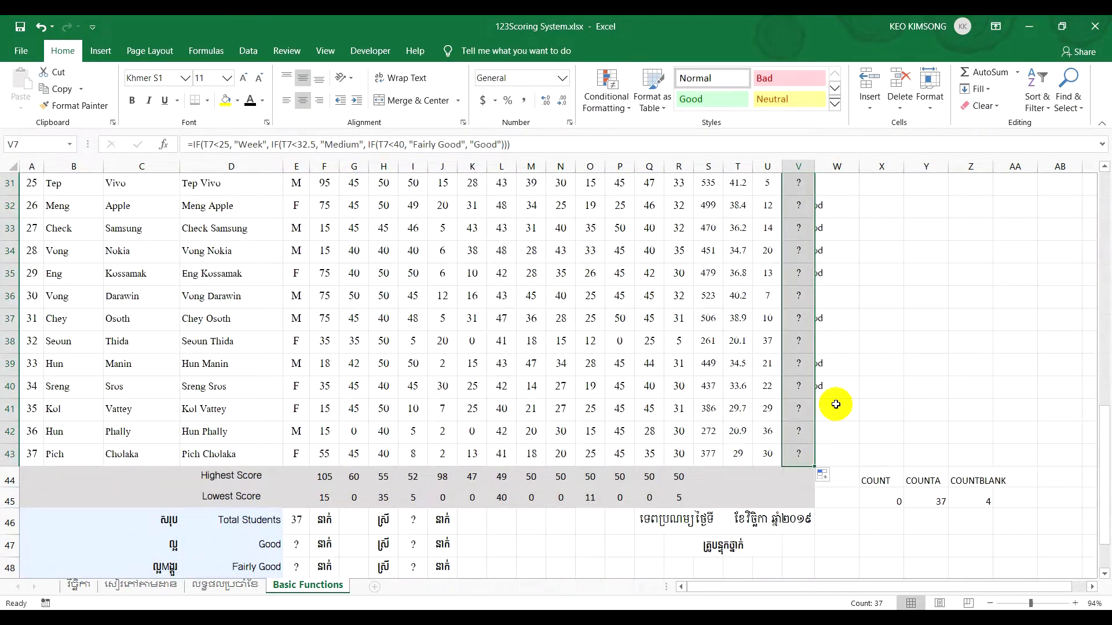
# AutoFit the width of Grade column V to its contents and center the Grade header in V6 horizontally.
pyautogui.scroll(4, 846, 397)
pyautogui.scroll(5, 804, 287)
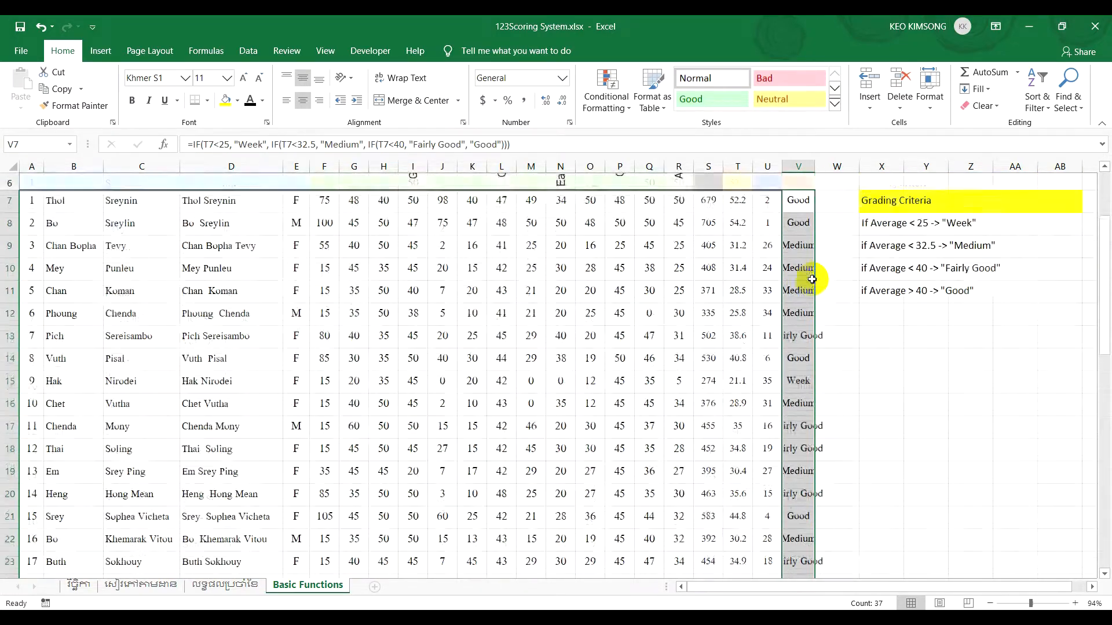
pyautogui.doubleClick(815, 166)
pyautogui.click(807, 457)
pyautogui.click(809, 399)
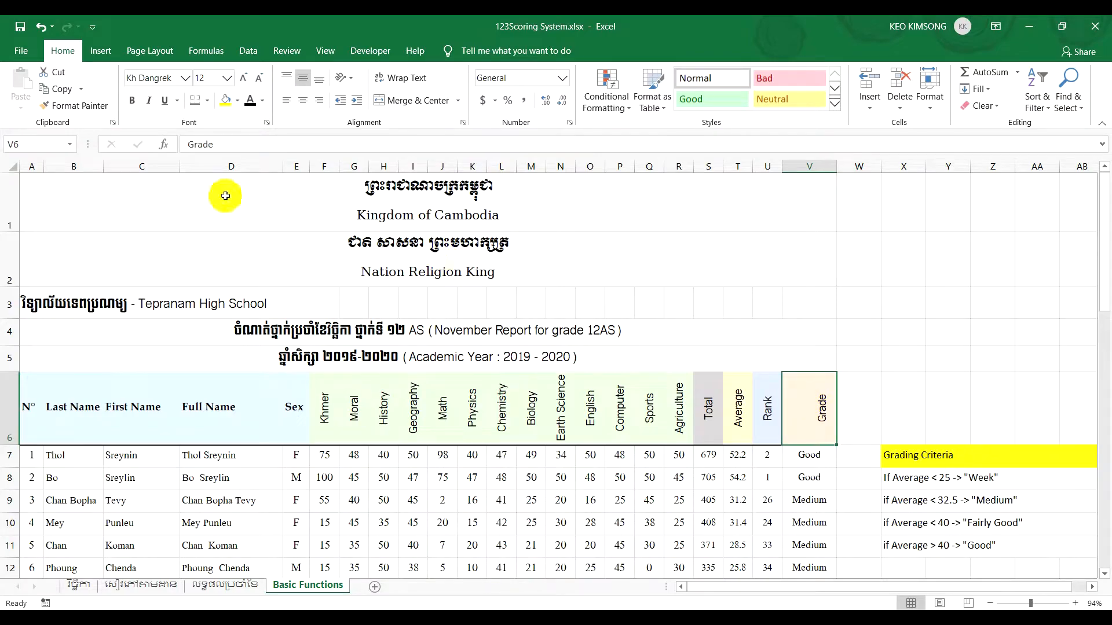
pyautogui.click(303, 101)
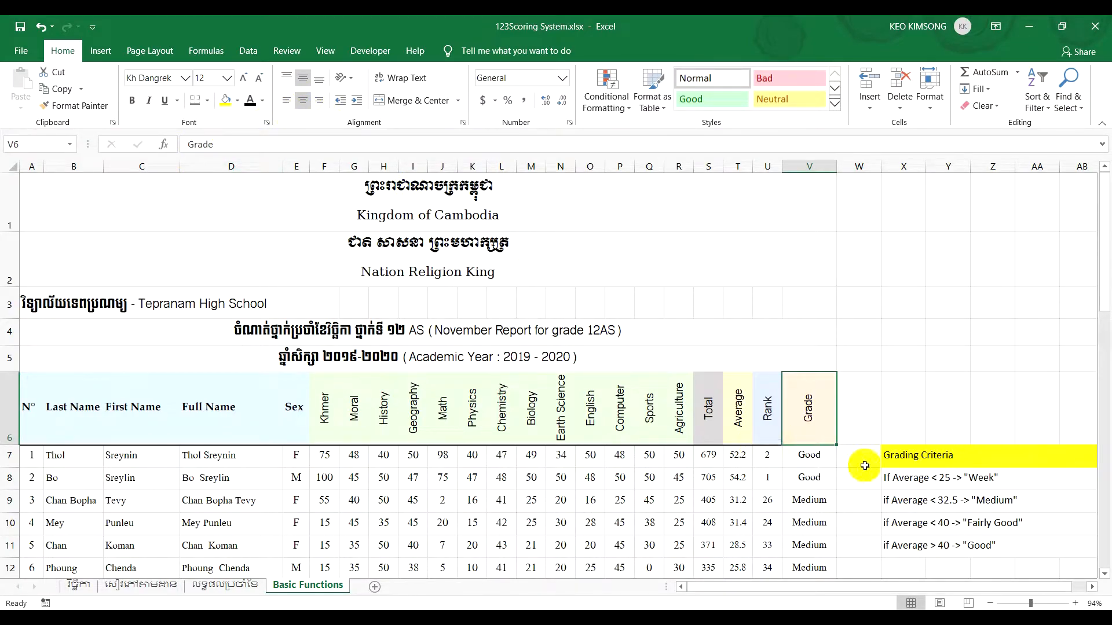
# Review the assigned grades in column V for all students and the nested IF formula in V7.
pyautogui.click(861, 409)
pyautogui.scroll(-7, 694, 495)
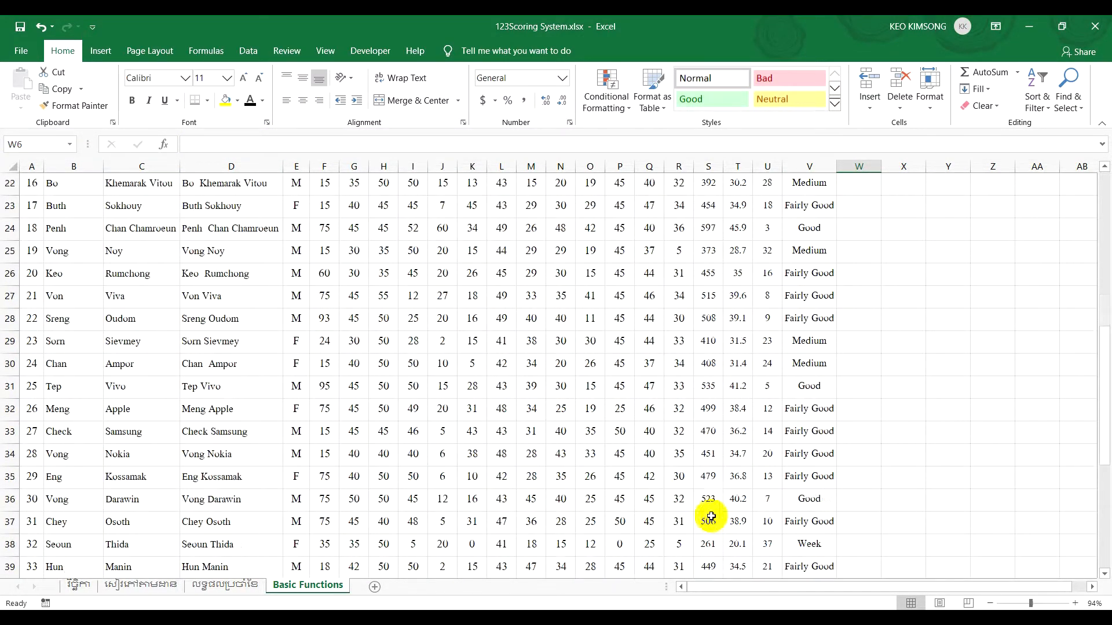
pyautogui.scroll(-2, 714, 515)
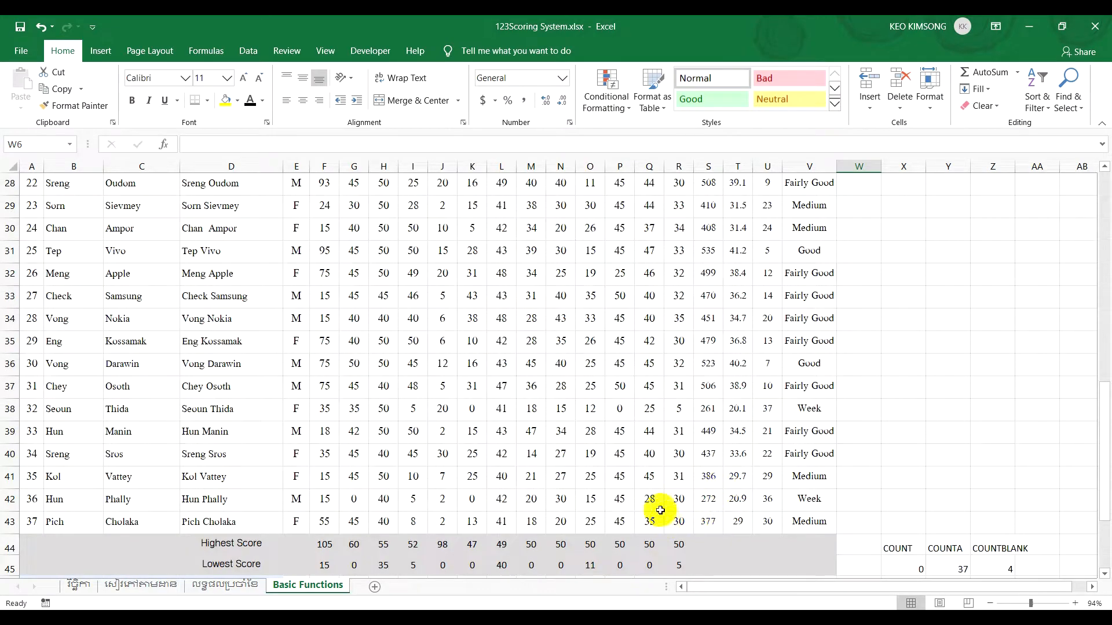
pyautogui.scroll(8, 670, 439)
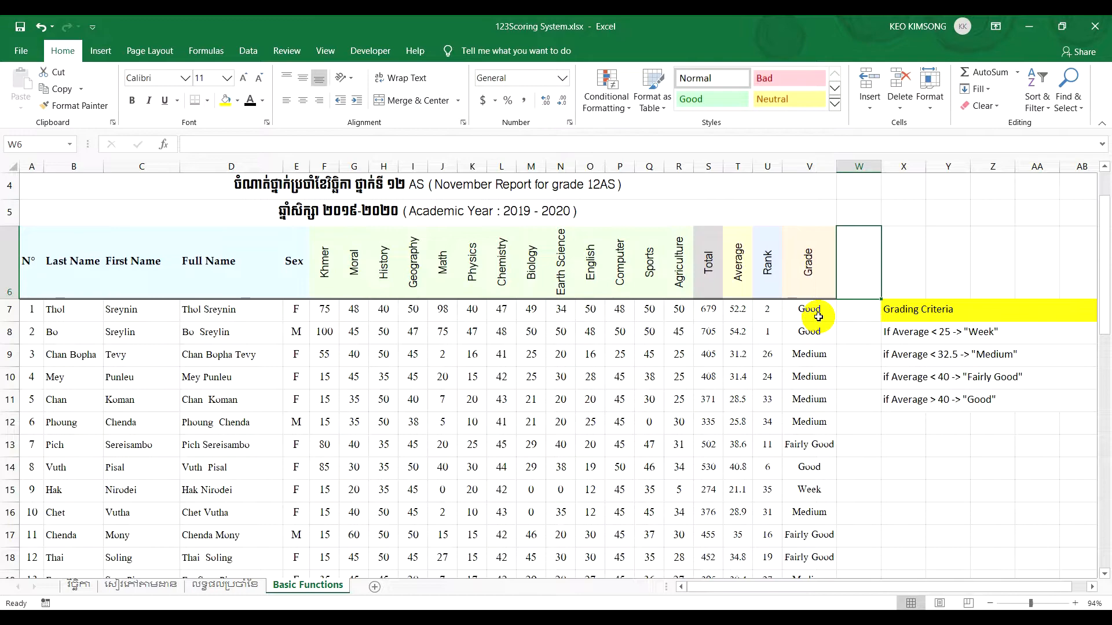
pyautogui.click(817, 317)
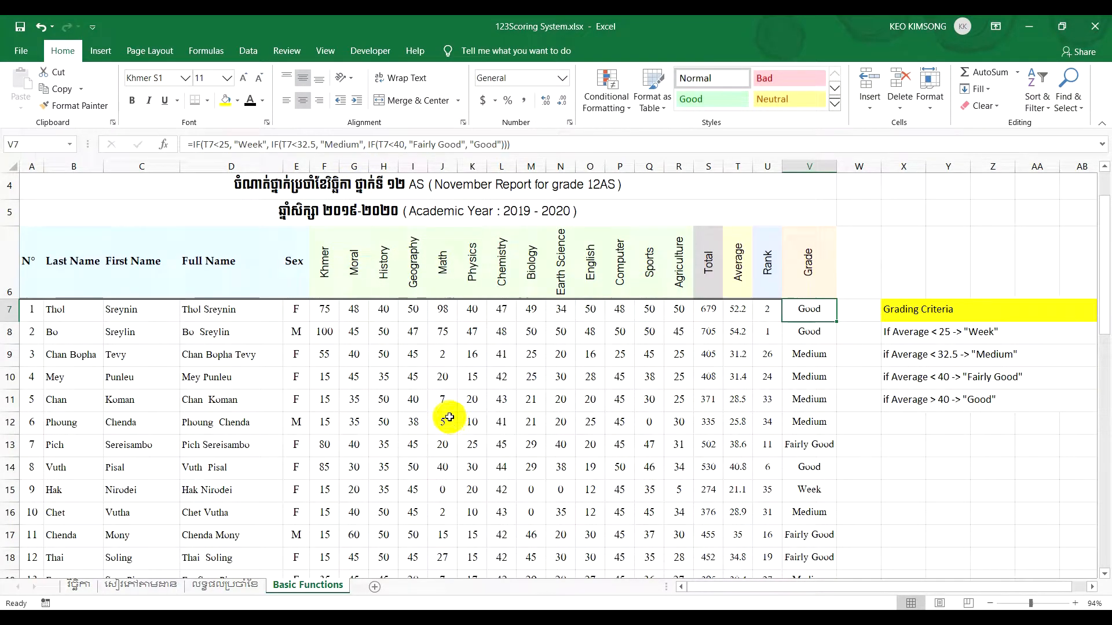
pyautogui.scroll(1, 449, 417)
pyautogui.scroll(-1, 470, 489)
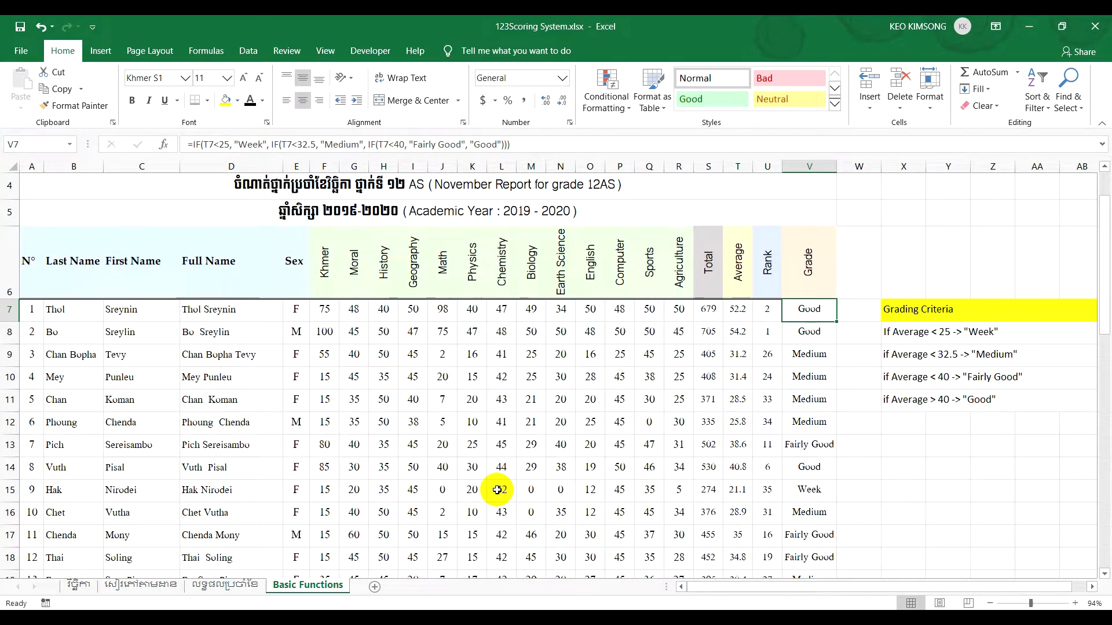
pyautogui.scroll(-4, 463, 492)
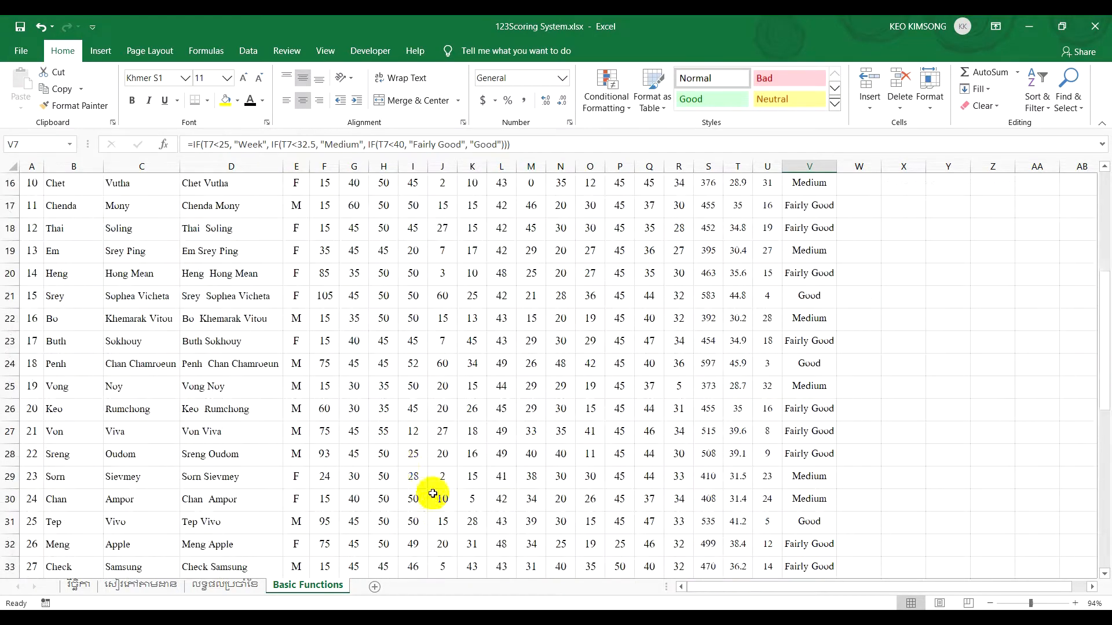
pyautogui.scroll(-7, 265, 463)
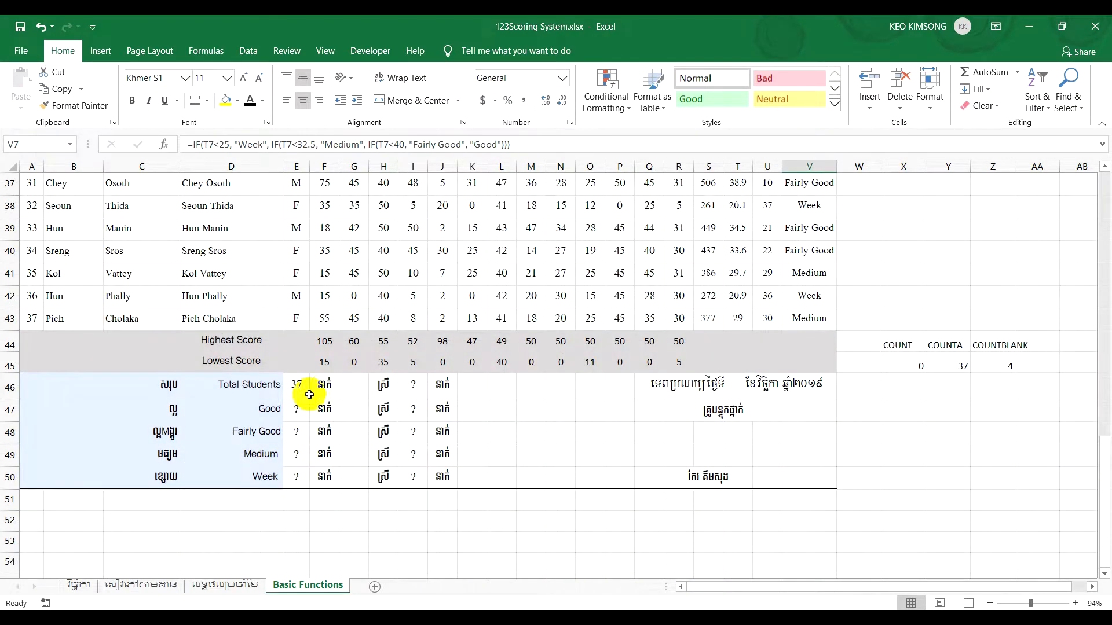
# Start a COUNTIF formula in E47, the Good student count, using the grades V7:V43 as its range.
pyautogui.click(297, 409)
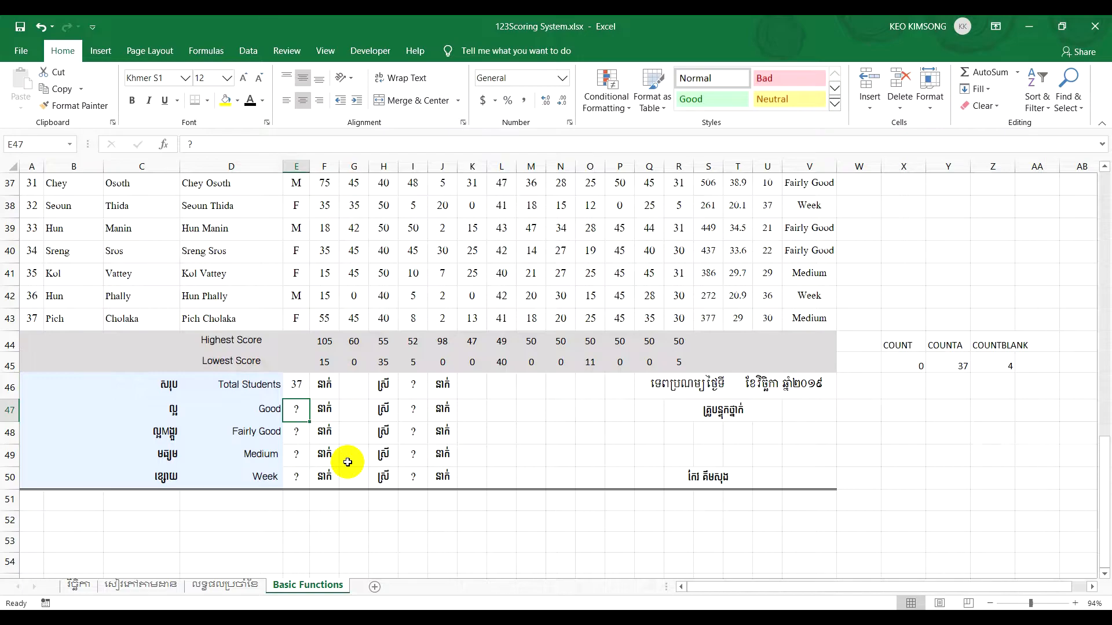
pyautogui.scroll(12, 487, 268)
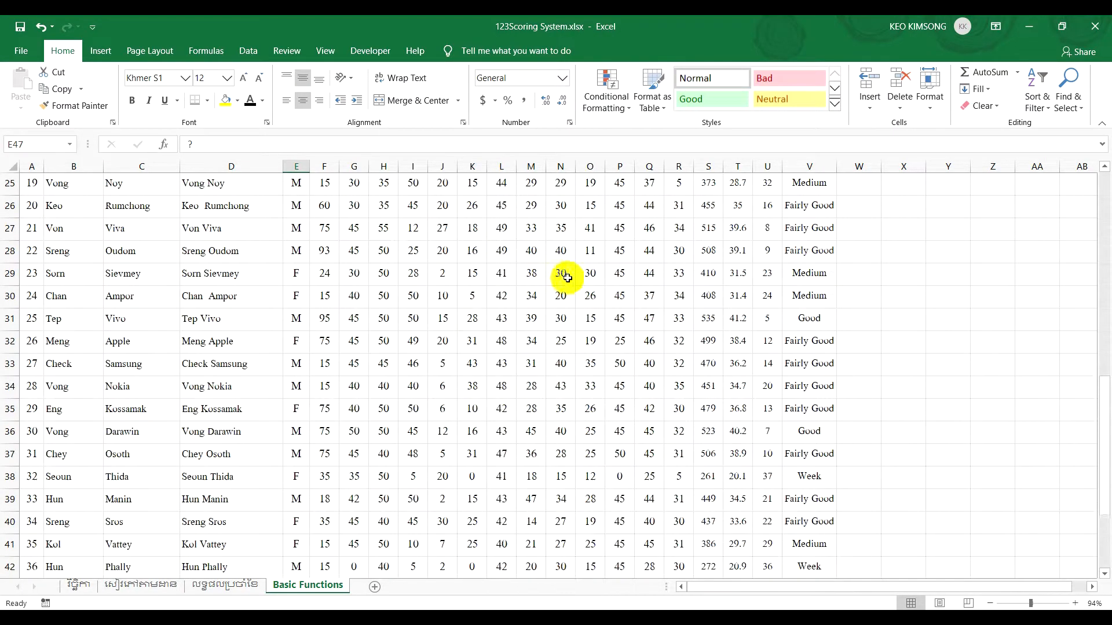
pyautogui.scroll(-14, 766, 266)
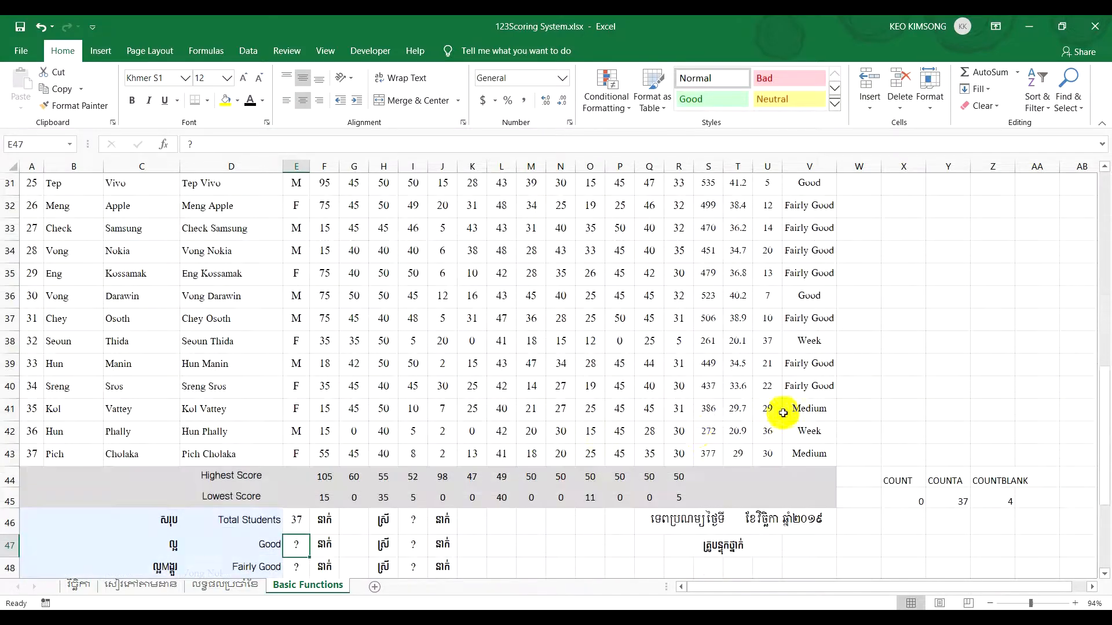
pyautogui.scroll(2, 503, 461)
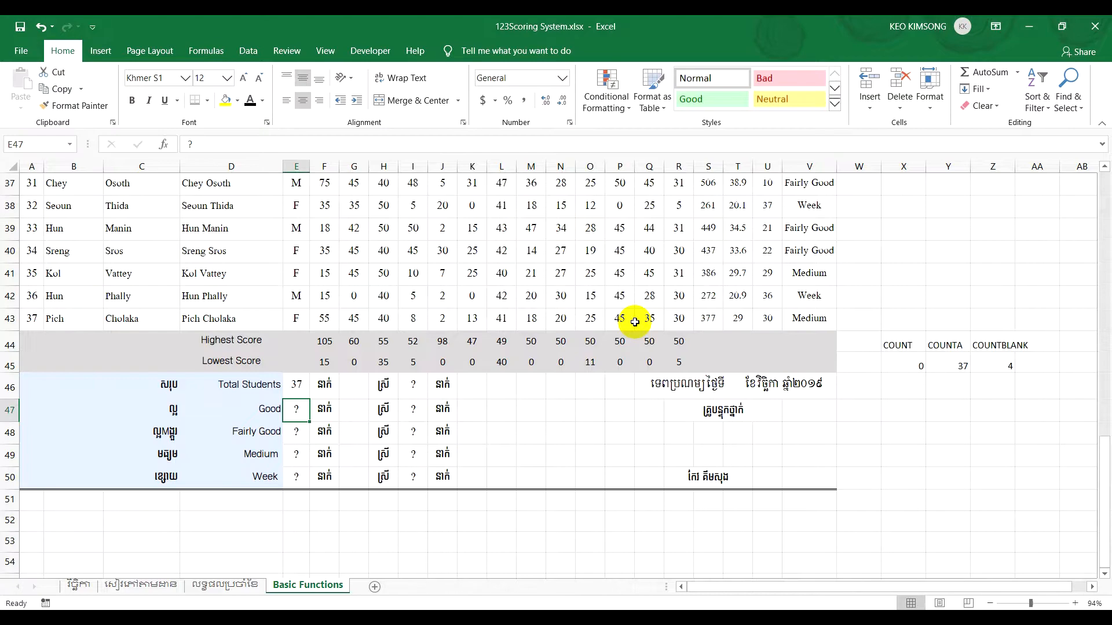
pyautogui.write('=')
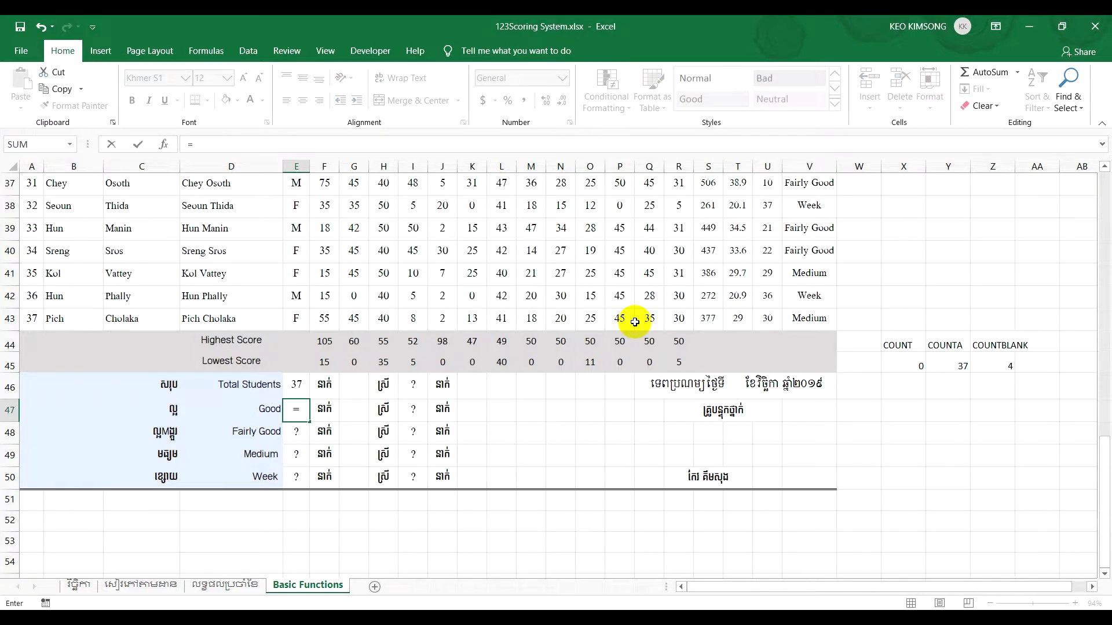
pyautogui.write('COUNT')
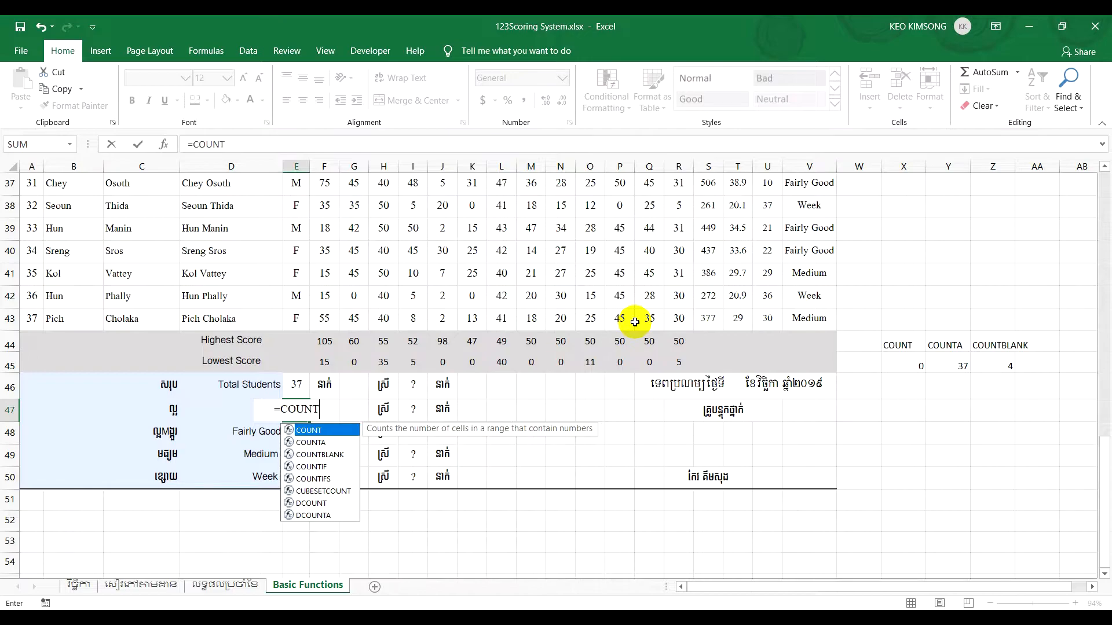
pyautogui.write('IF(')
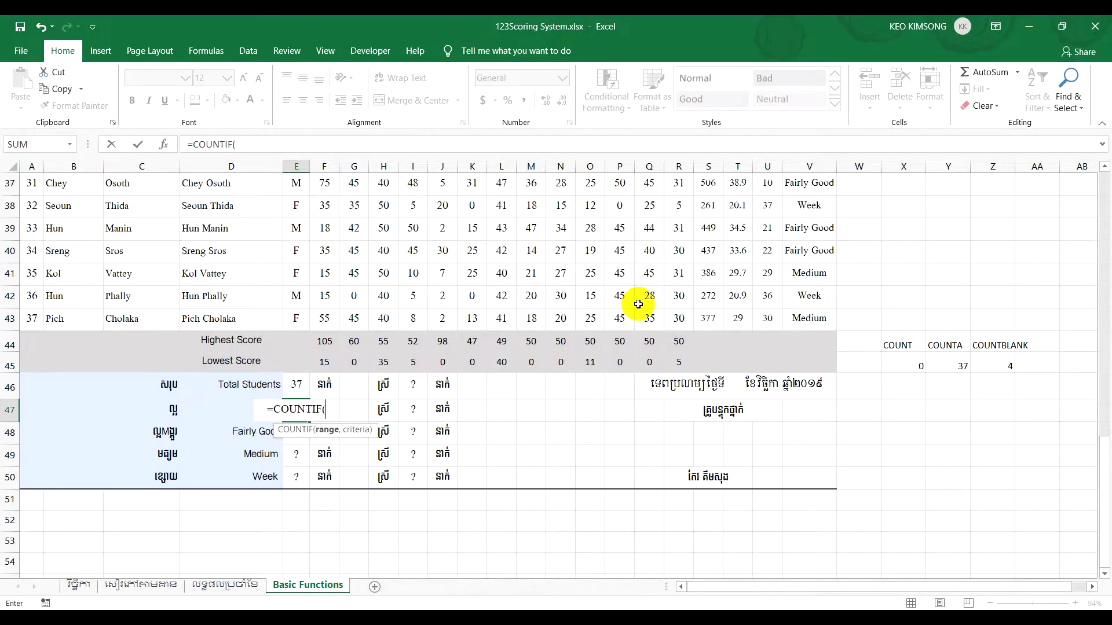
pyautogui.scroll(9, 742, 350)
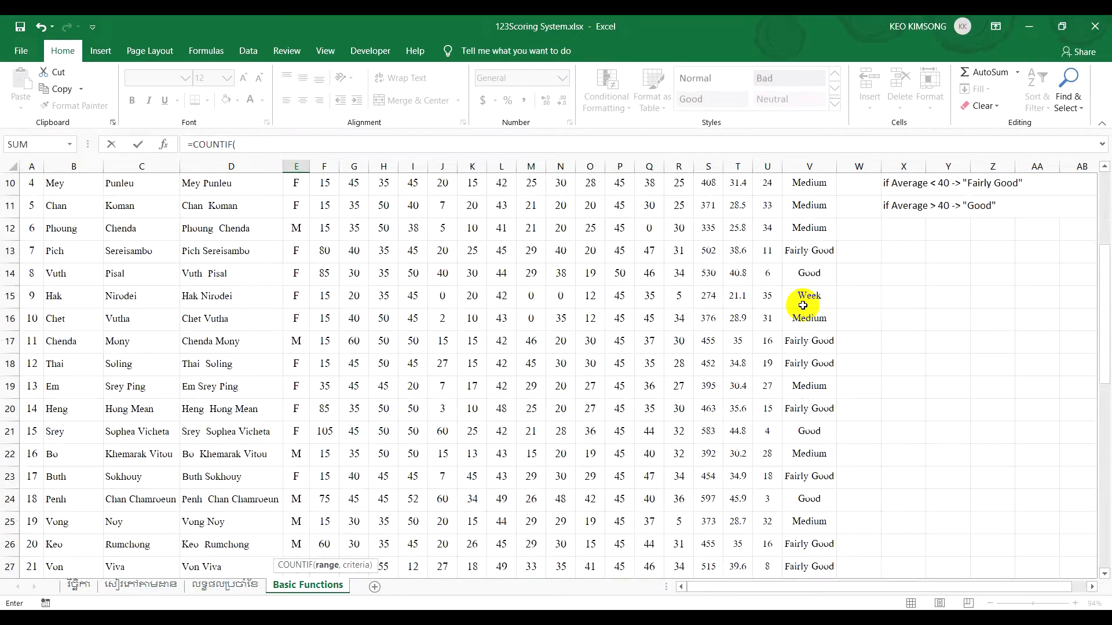
pyautogui.scroll(2, 803, 305)
pyautogui.moveTo(809, 309); pyautogui.dragTo(819, 452)
pyautogui.scroll(10, 802, 393)
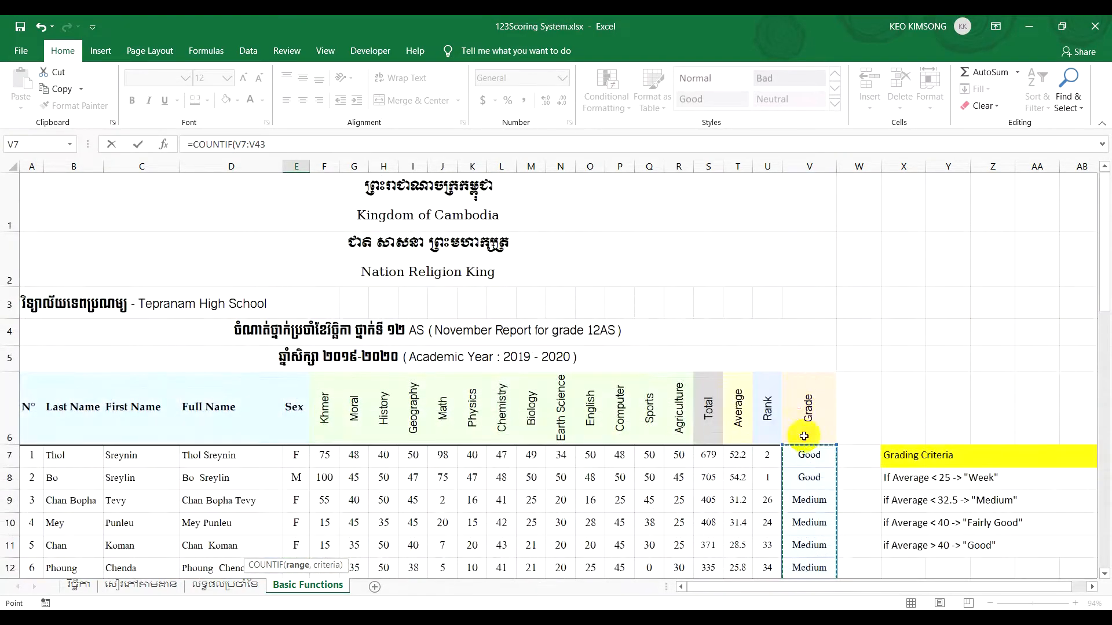
# Complete the COUNTIF formula in E47 with "Good" as the criterion.
pyautogui.scroll(-2, 805, 405)
pyautogui.scroll(1, 810, 324)
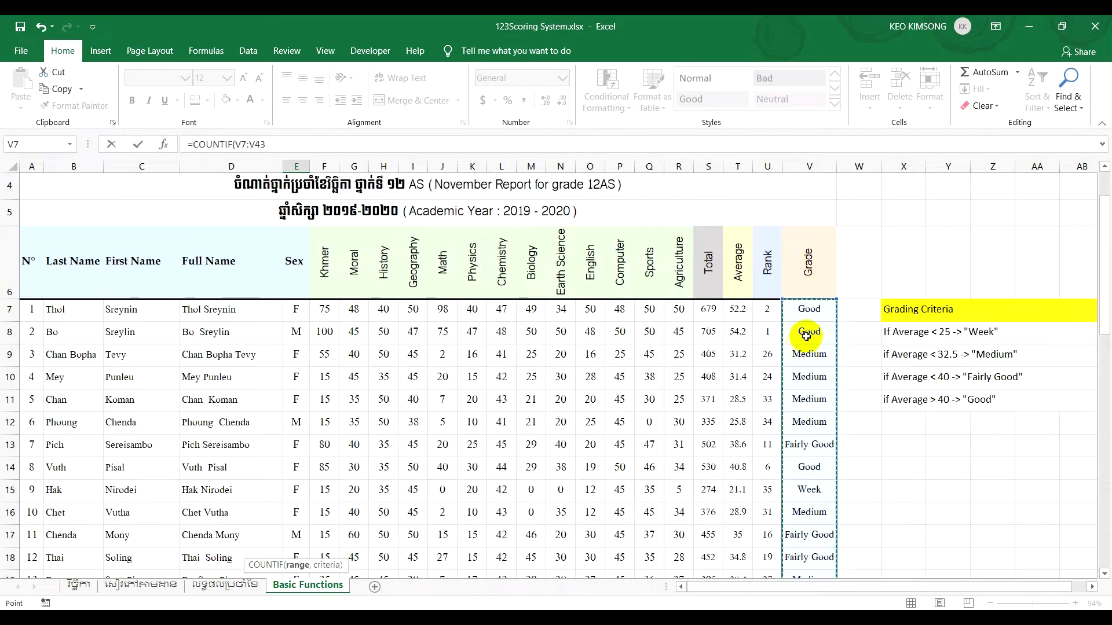
pyautogui.scroll(-3, 806, 347)
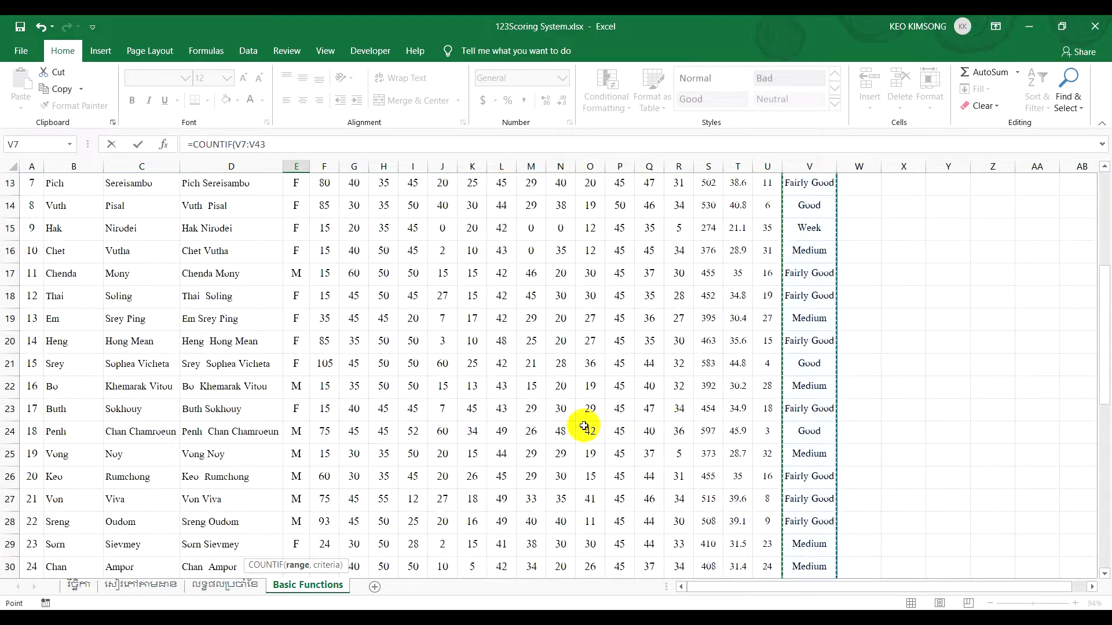
pyautogui.scroll(-9, 322, 484)
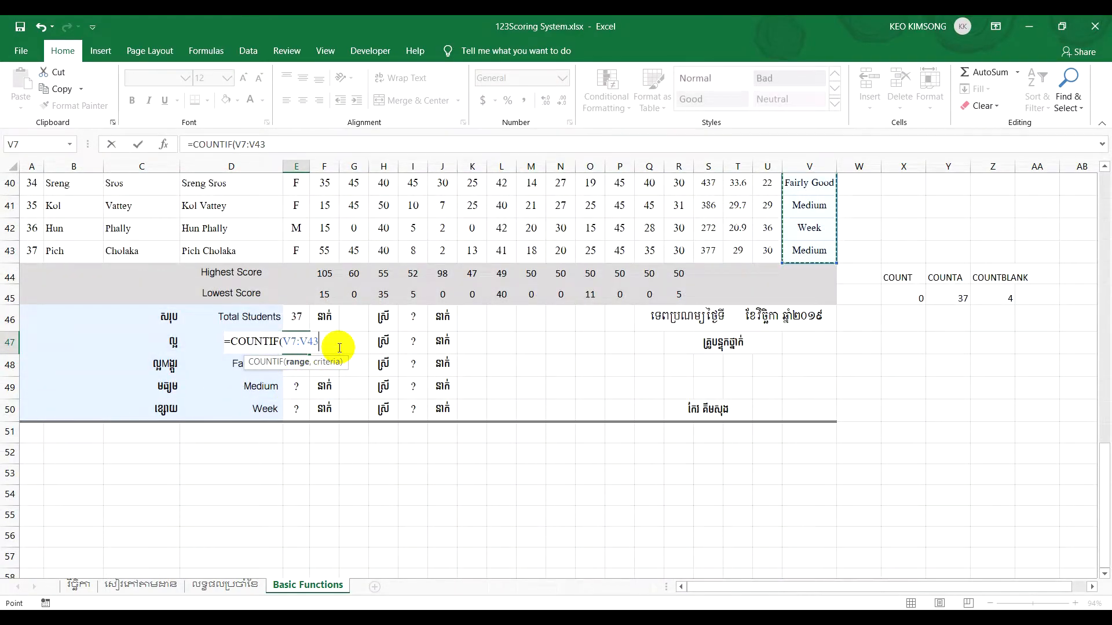
pyautogui.write(',"Good')
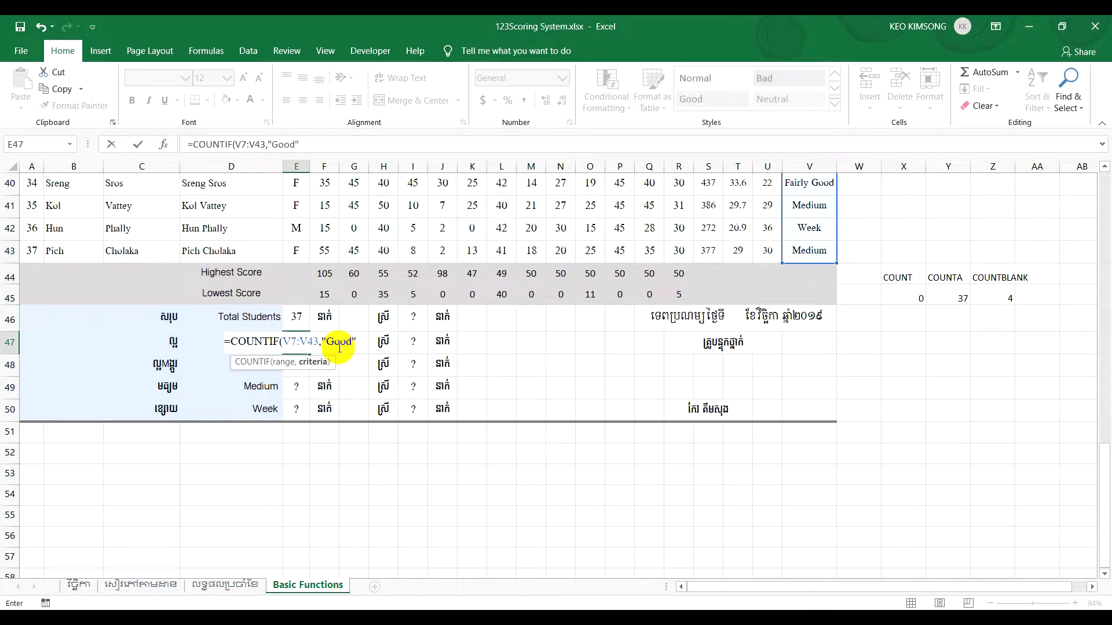
pyautogui.write(')')
pyautogui.press('Return')
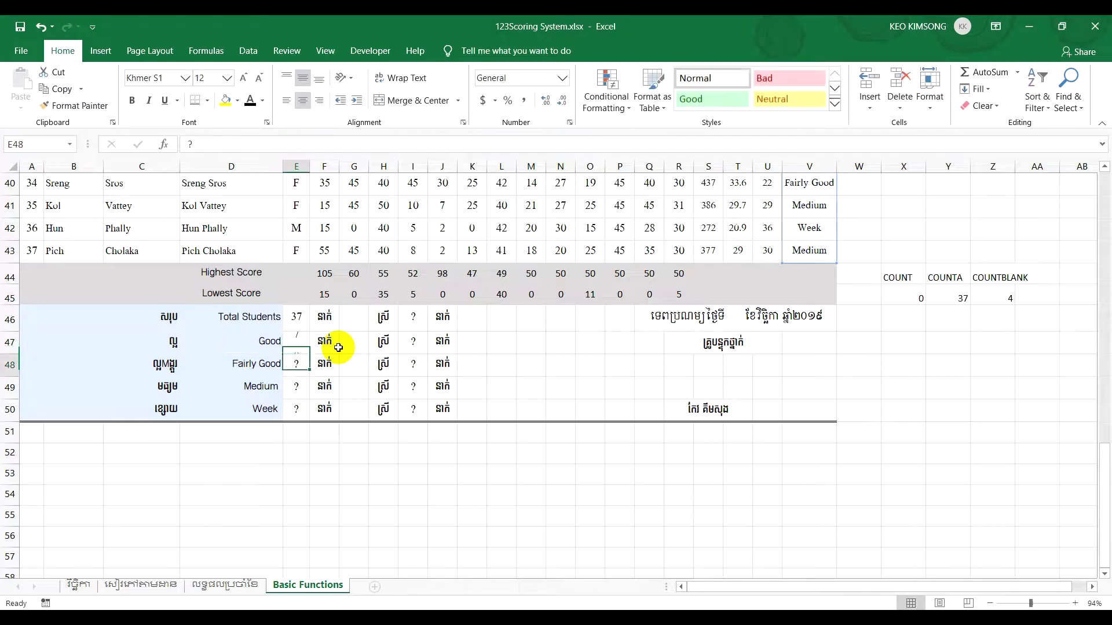
# Check the count formula in E47 against the individual cells graded Good in the Grade column.
pyautogui.click(307, 349)
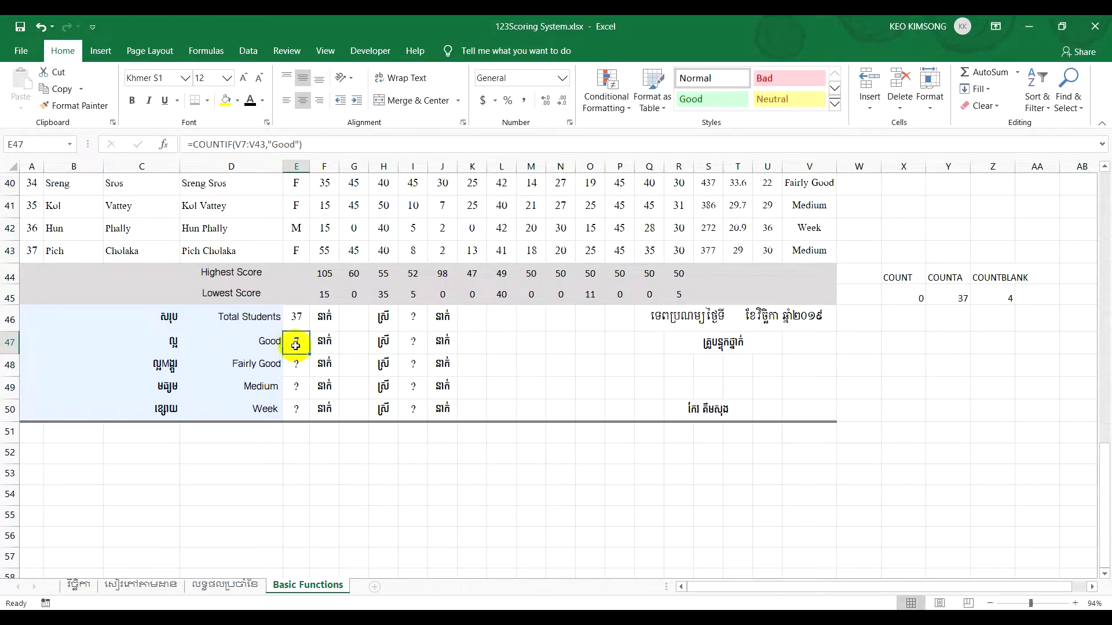
pyautogui.scroll(10, 857, 306)
pyautogui.scroll(3, 842, 313)
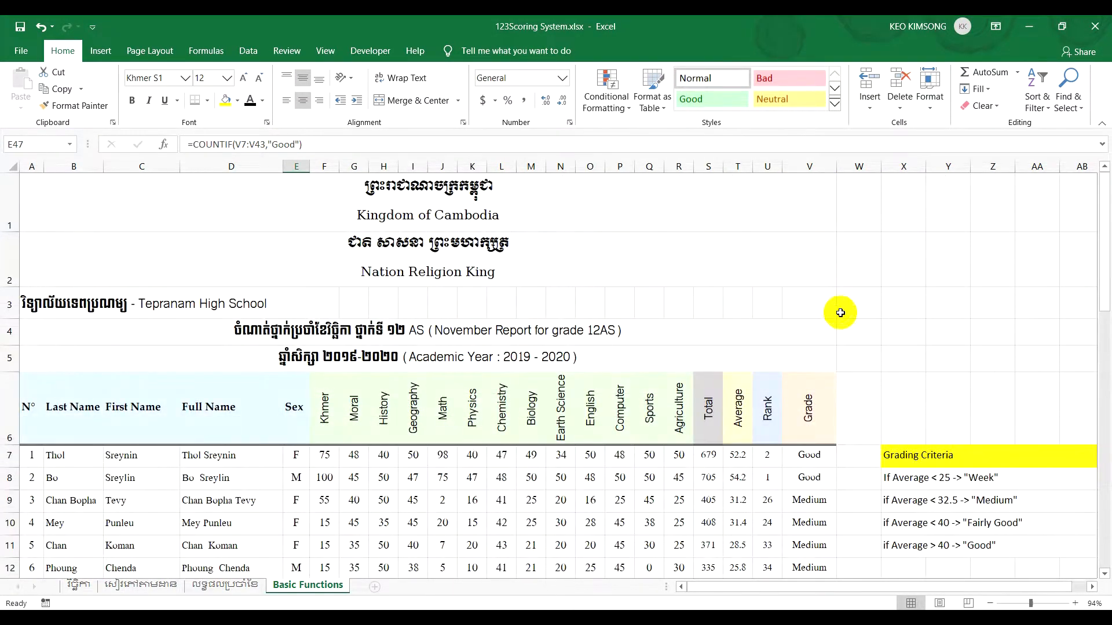
pyautogui.scroll(-1, 843, 405)
pyautogui.click(818, 313)
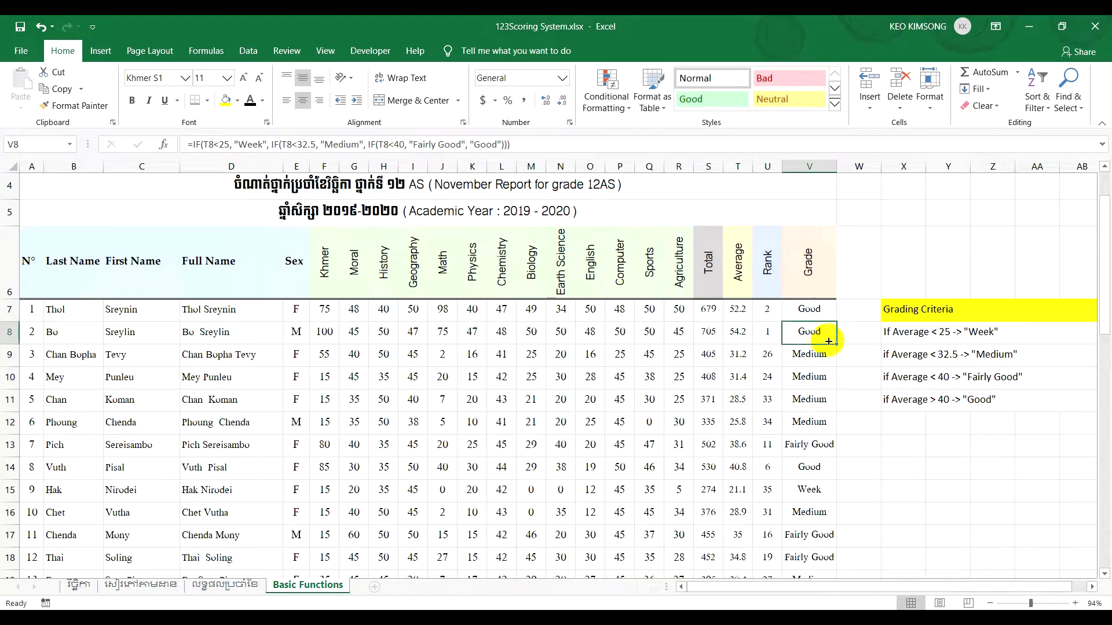
pyautogui.scroll(-2, 825, 330)
pyautogui.click(825, 271)
pyautogui.scroll(-1, 848, 362)
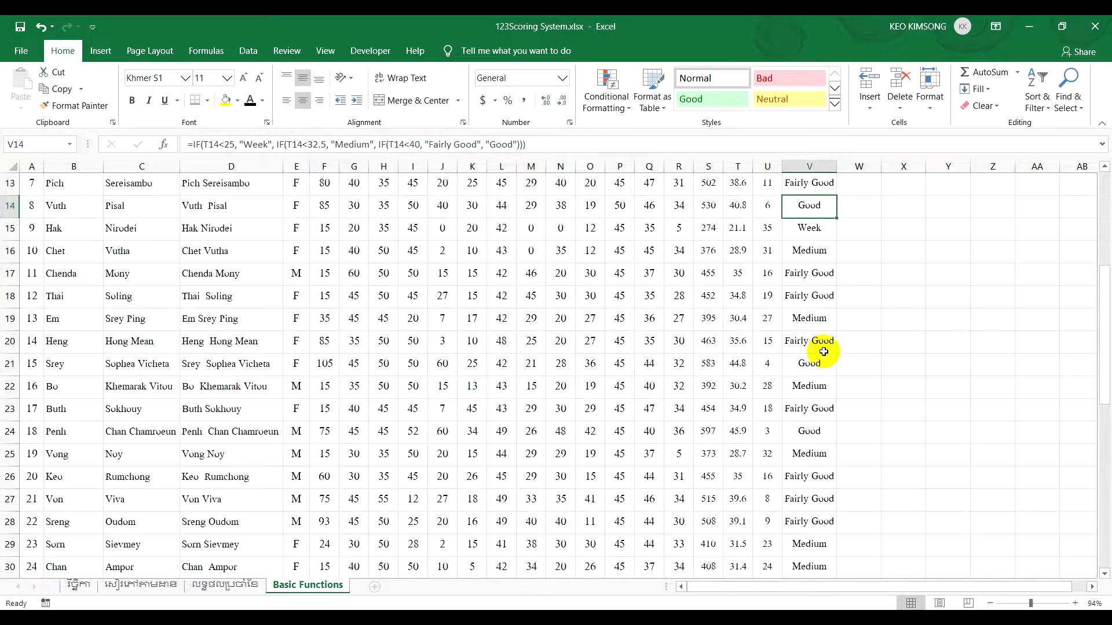
pyautogui.click(821, 364)
pyautogui.scroll(-1, 839, 376)
pyautogui.click(825, 364)
pyautogui.scroll(-1, 840, 390)
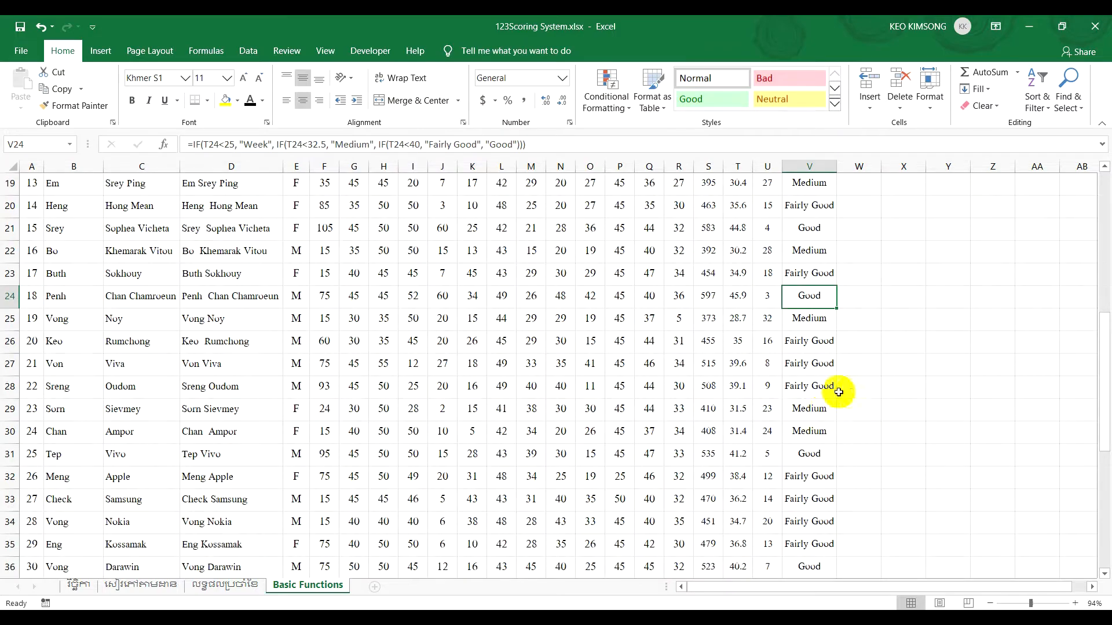
pyautogui.click(821, 460)
pyautogui.scroll(-3, 834, 472)
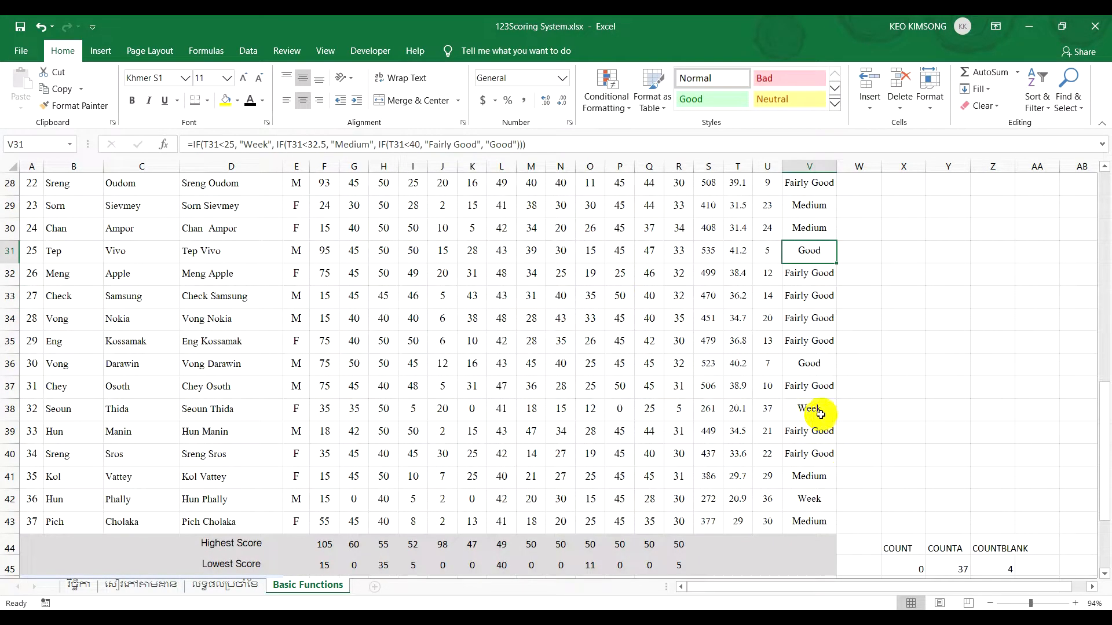
pyautogui.click(811, 364)
pyautogui.scroll(-2, 579, 487)
pyautogui.scroll(-1, 411, 509)
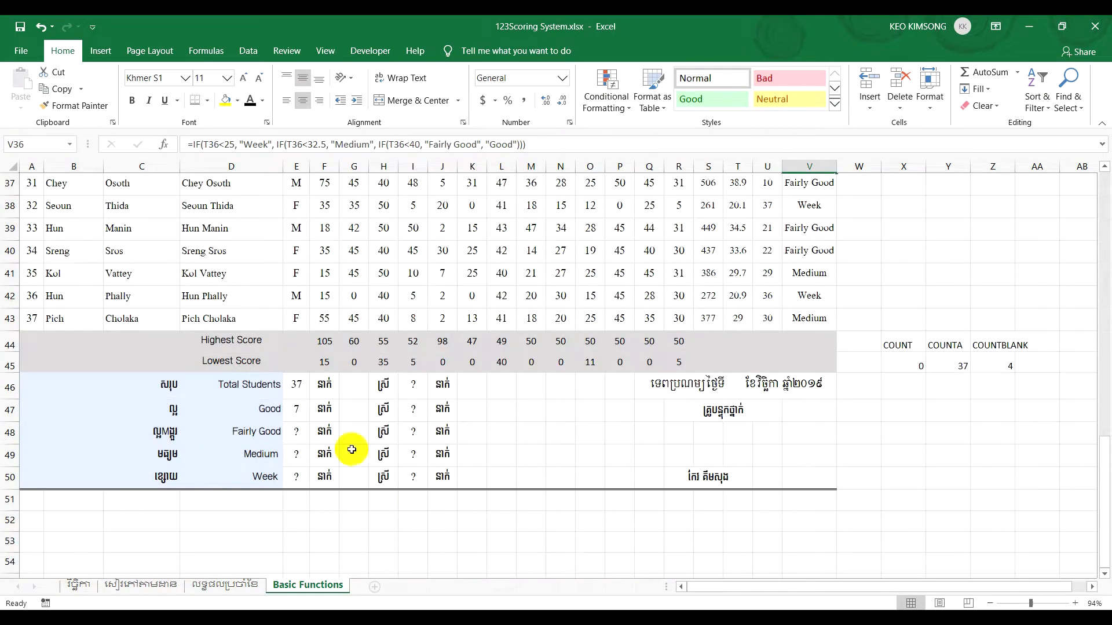
# Enter a COUNTIF formula in E48, the Fairly Good count, over the grades V7:V43 with "Fairly Good" as the criterion.
pyautogui.click(293, 433)
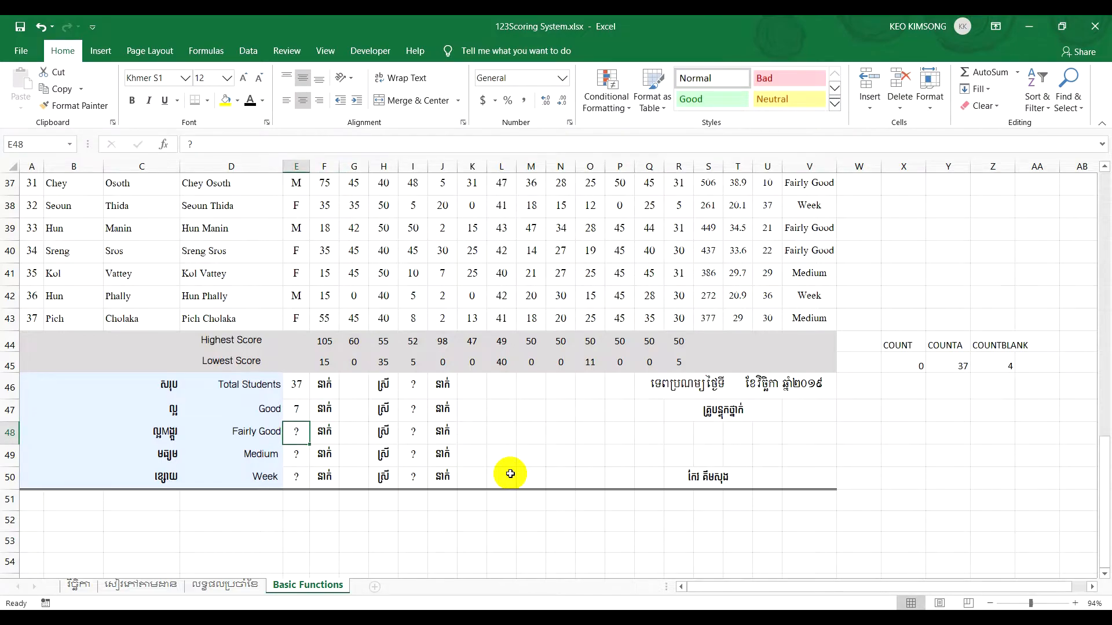
pyautogui.write('=')
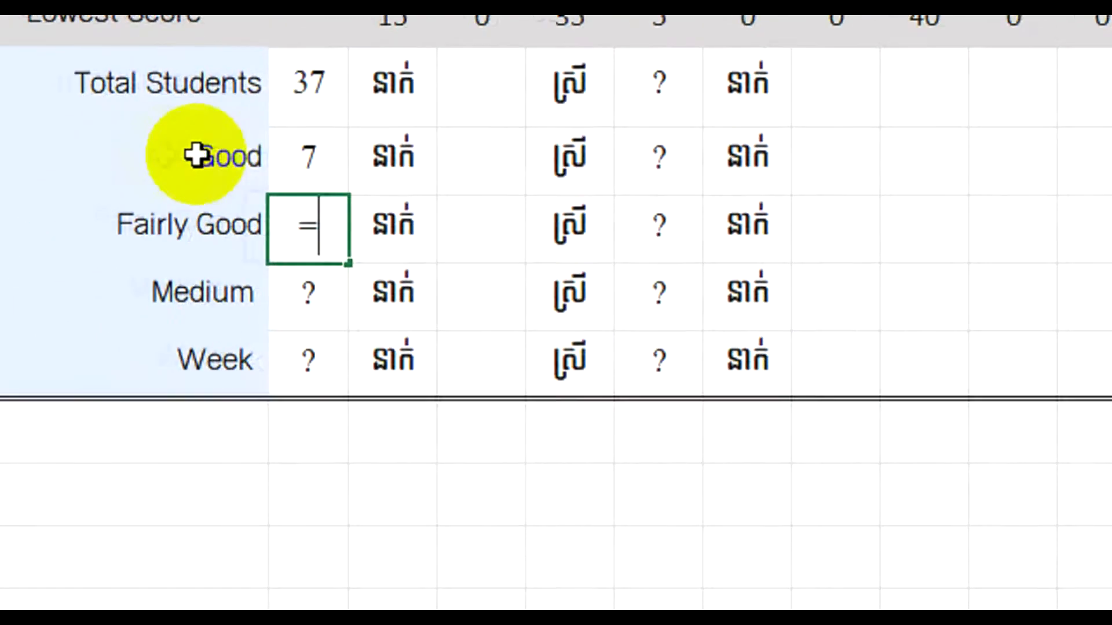
pyautogui.write('count')
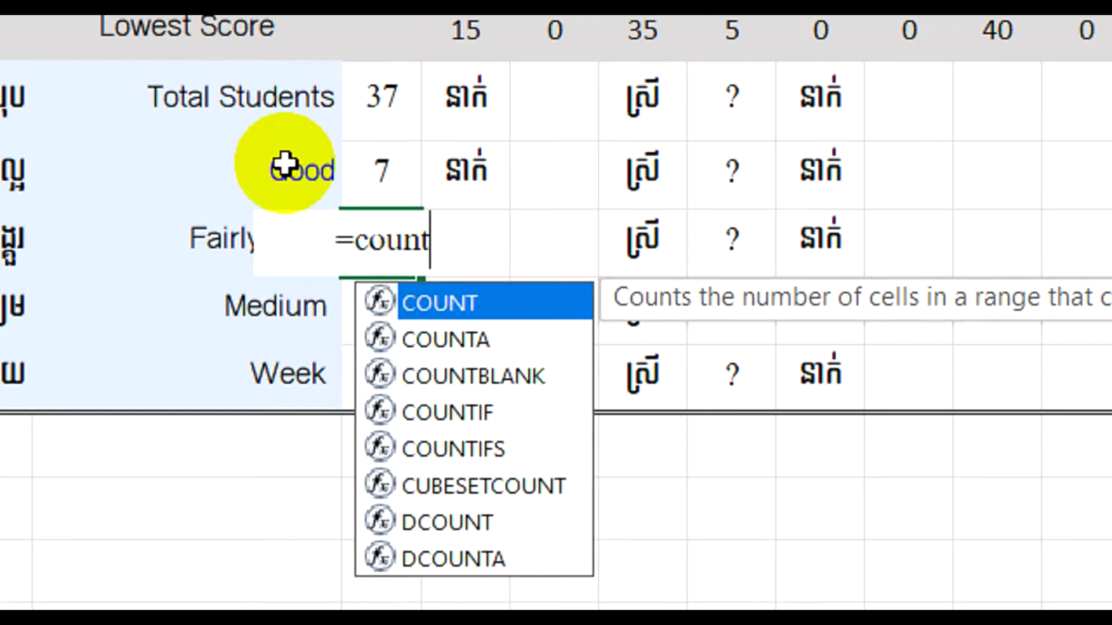
pyautogui.write('if')
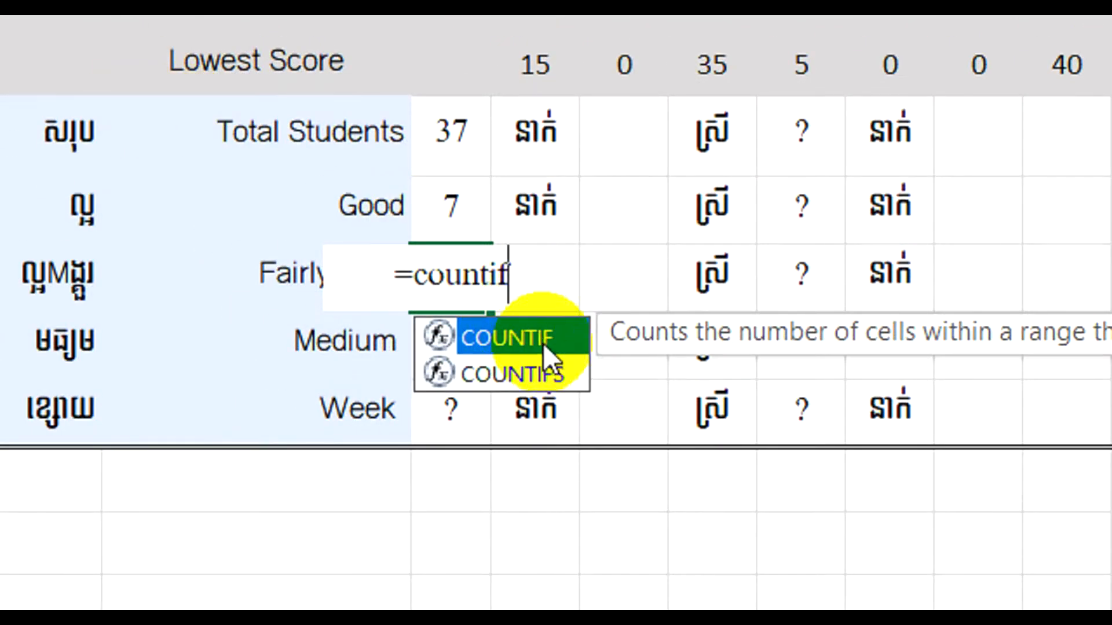
pyautogui.doubleClick(543, 324)
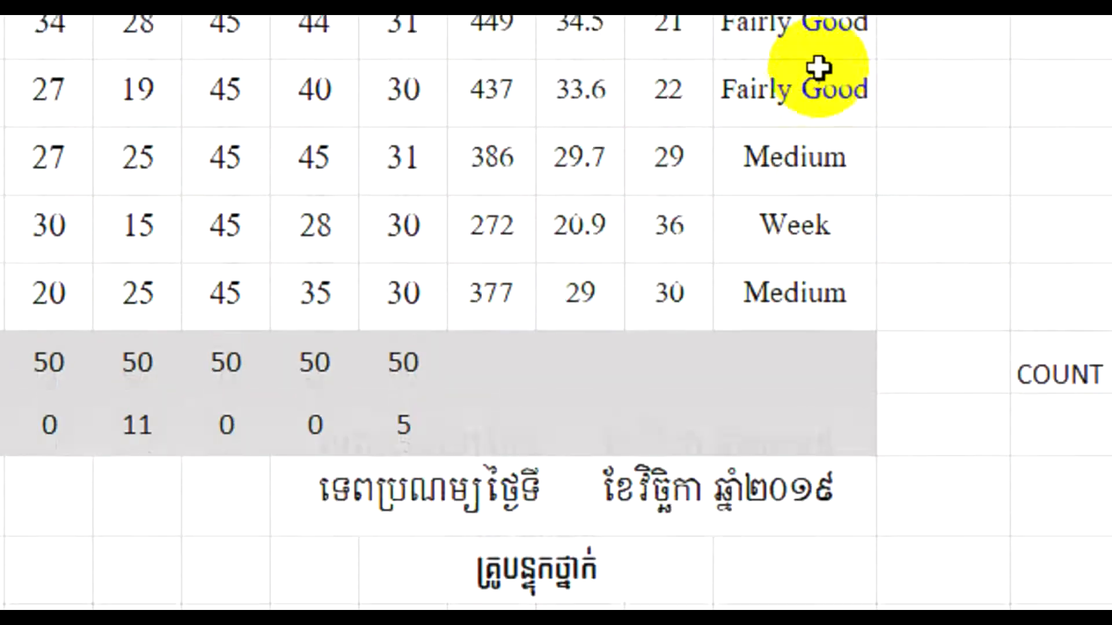
pyautogui.scroll(4, 818, 69)
pyautogui.scroll(4, 802, 119)
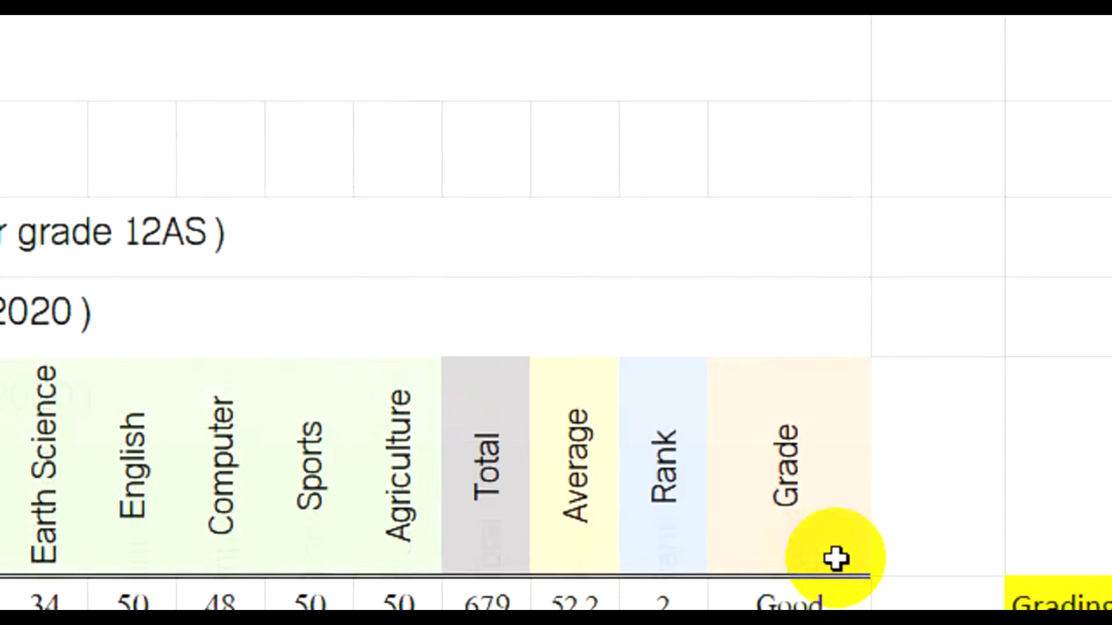
pyautogui.moveTo(786, 481); pyautogui.dragTo(819, 162)
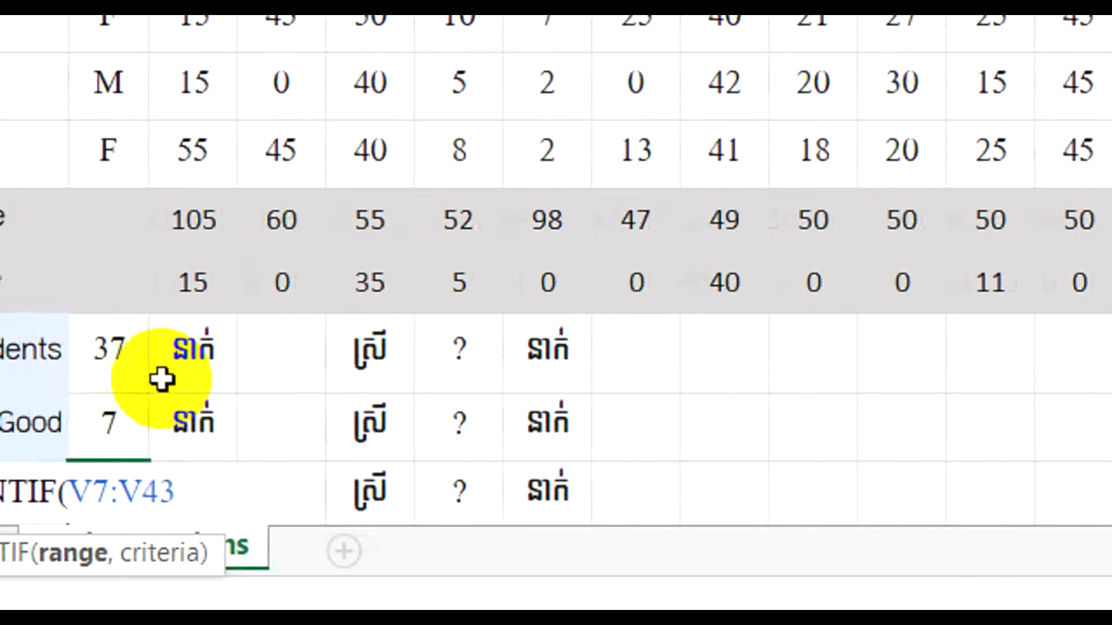
pyautogui.write(',"F')
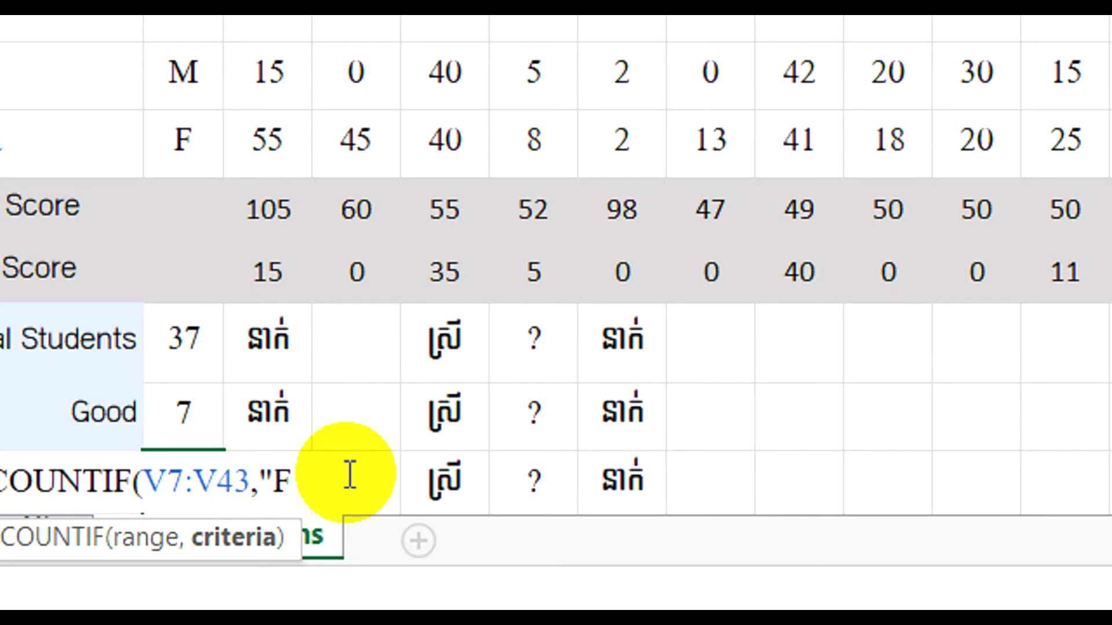
pyautogui.write('airly Good')
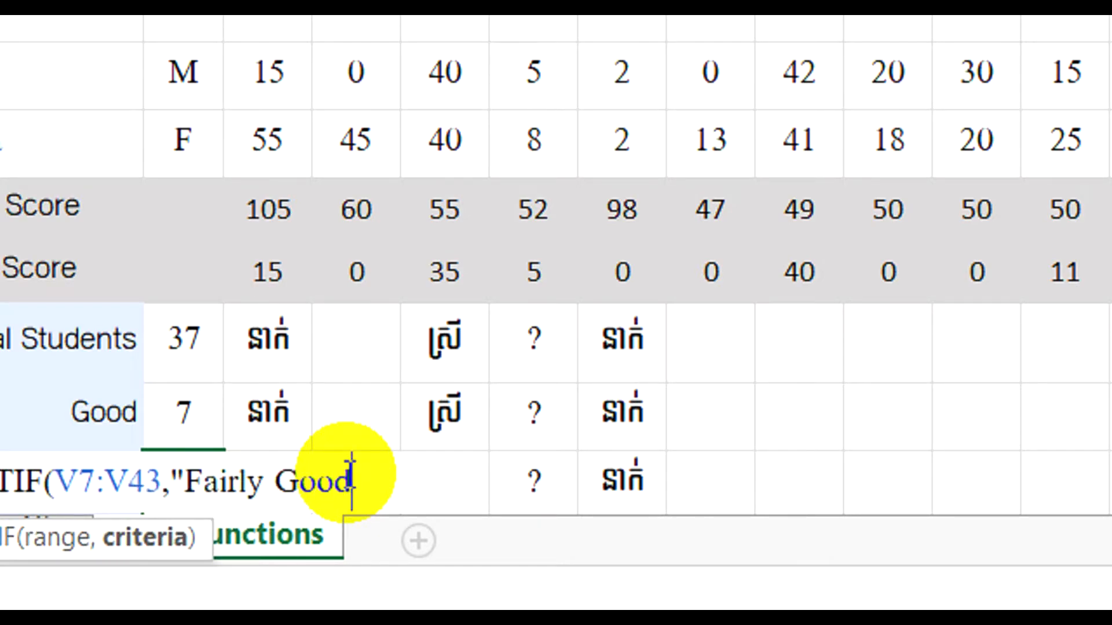
pyautogui.write('")')
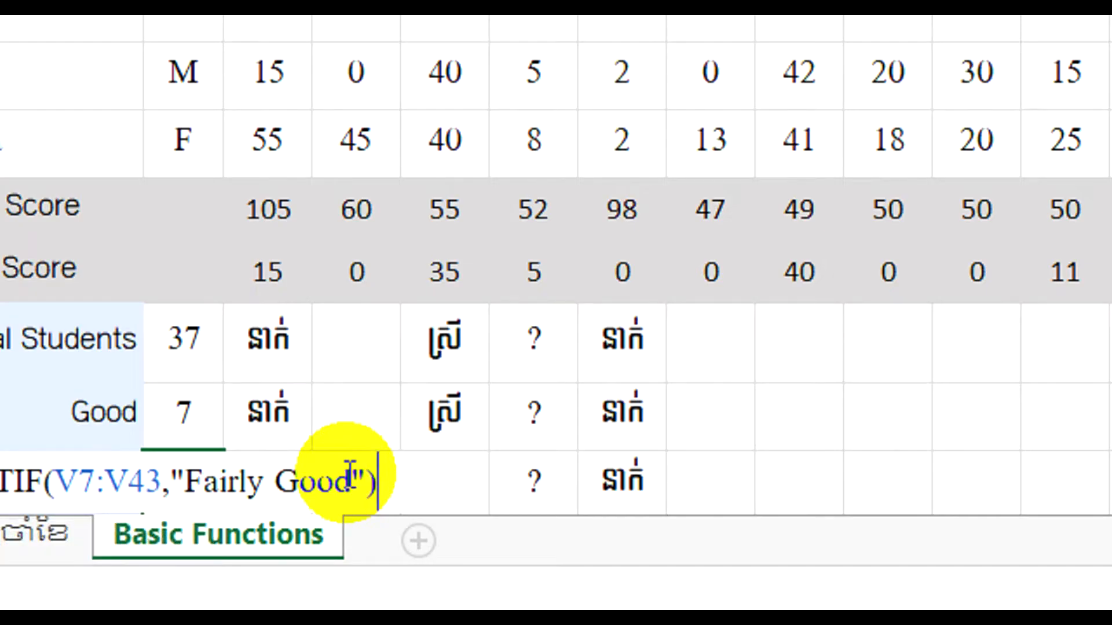
pyautogui.press('Return')
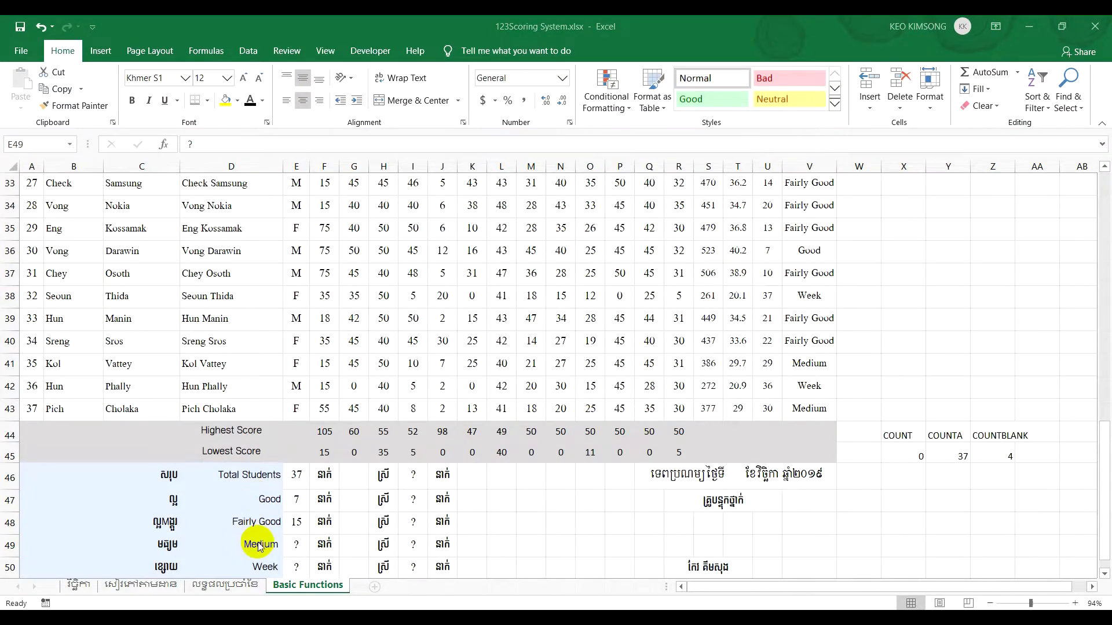
# Fill the COUNTIF formula from E48 down to E49 and E50, the Medium and Week counts.
pyautogui.click(293, 517)
pyautogui.scroll(-1, 305, 509)
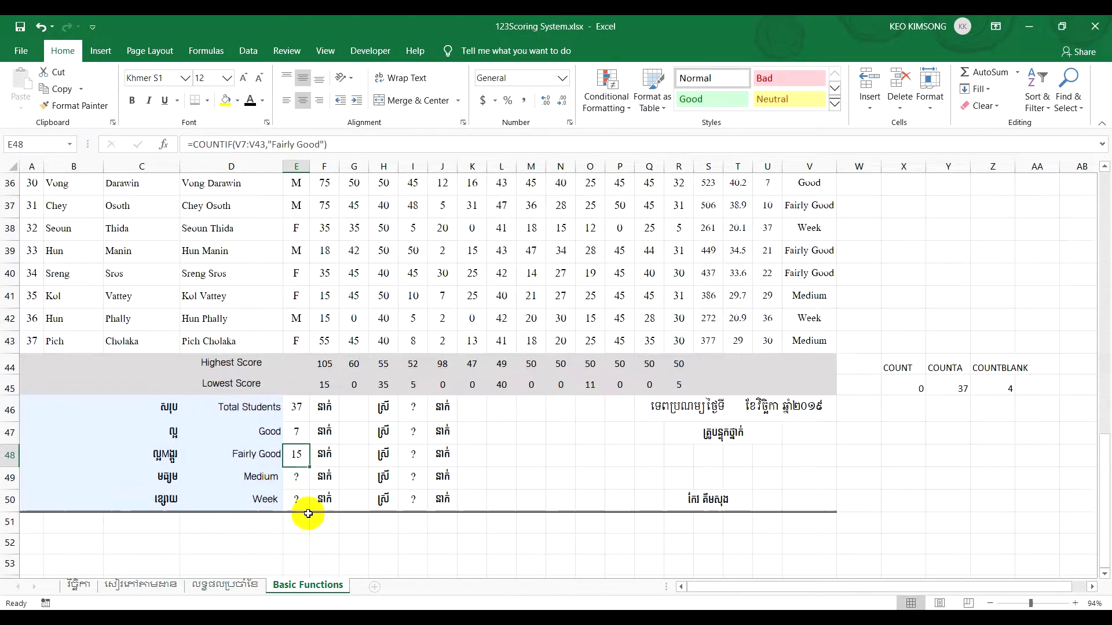
pyautogui.moveTo(310, 468); pyautogui.dragTo(298, 487)
# Change the criterion of the COUNTIF formula in E49 to "Medium".
pyautogui.doubleClick(301, 479)
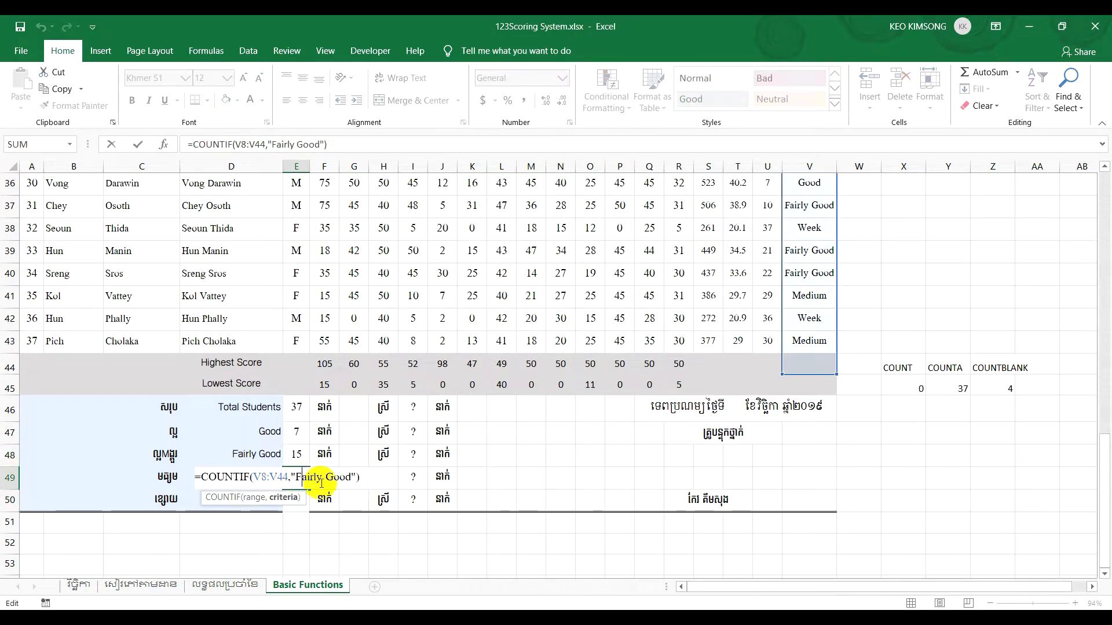
pyautogui.moveTo(349, 477); pyautogui.dragTo(296, 476)
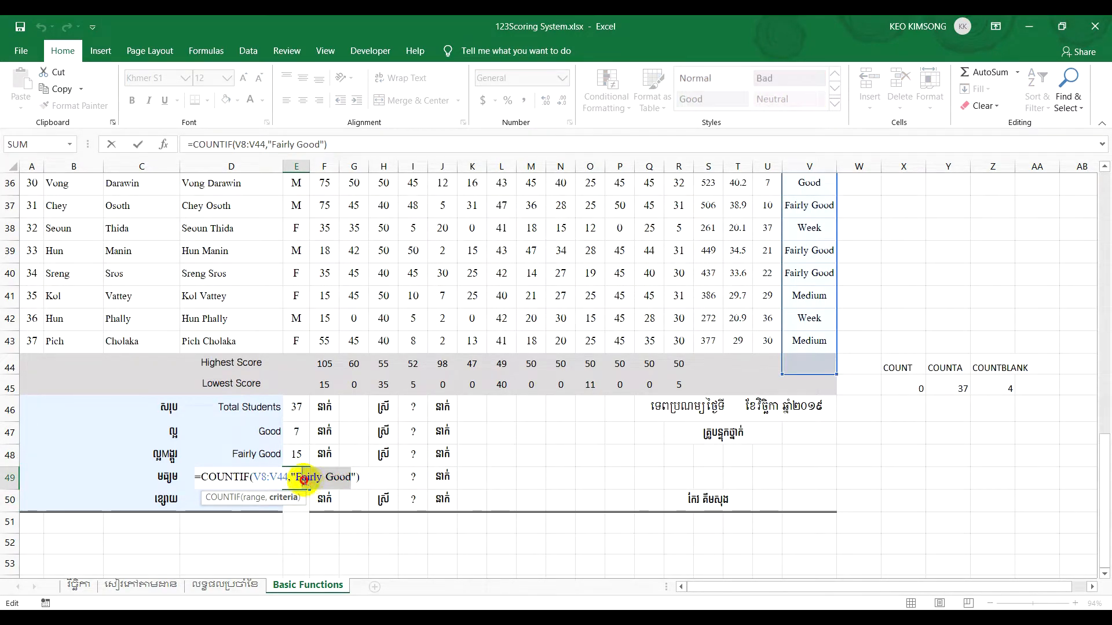
pyautogui.write('M')
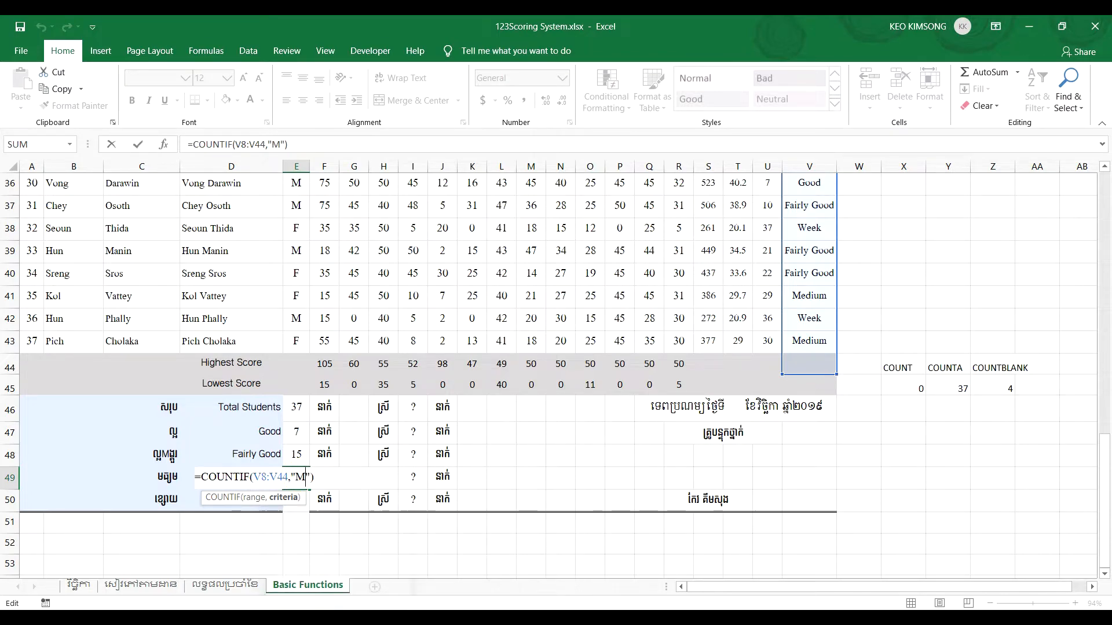
pyautogui.write('edium')
pyautogui.press('Return')
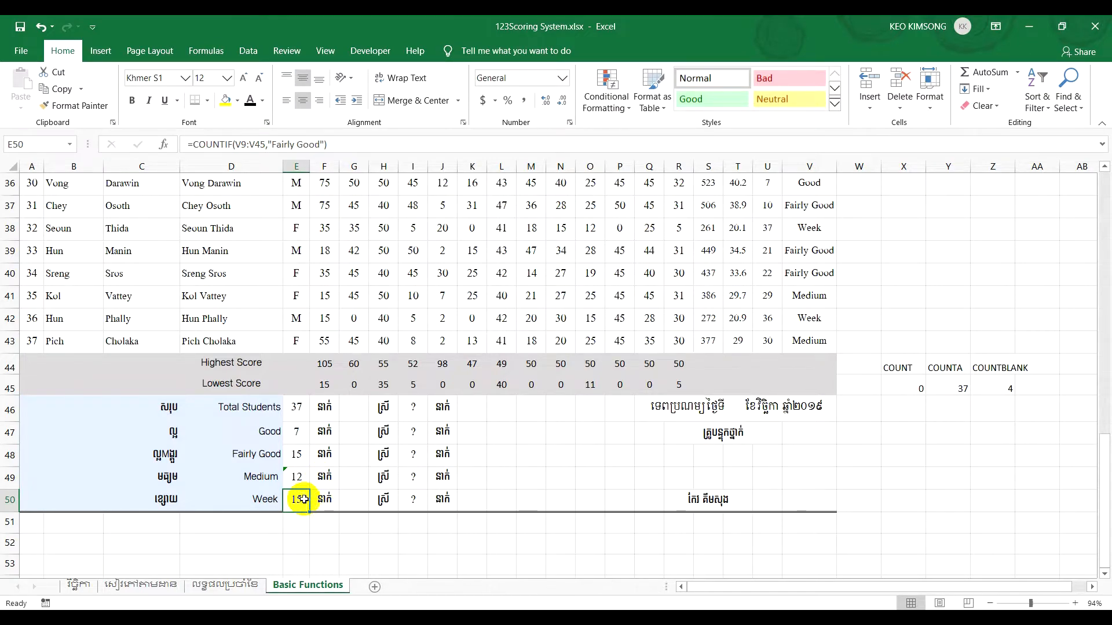
# Change the criterion of the COUNTIF formula in E50 to "Week".
pyautogui.doubleClick(300, 500)
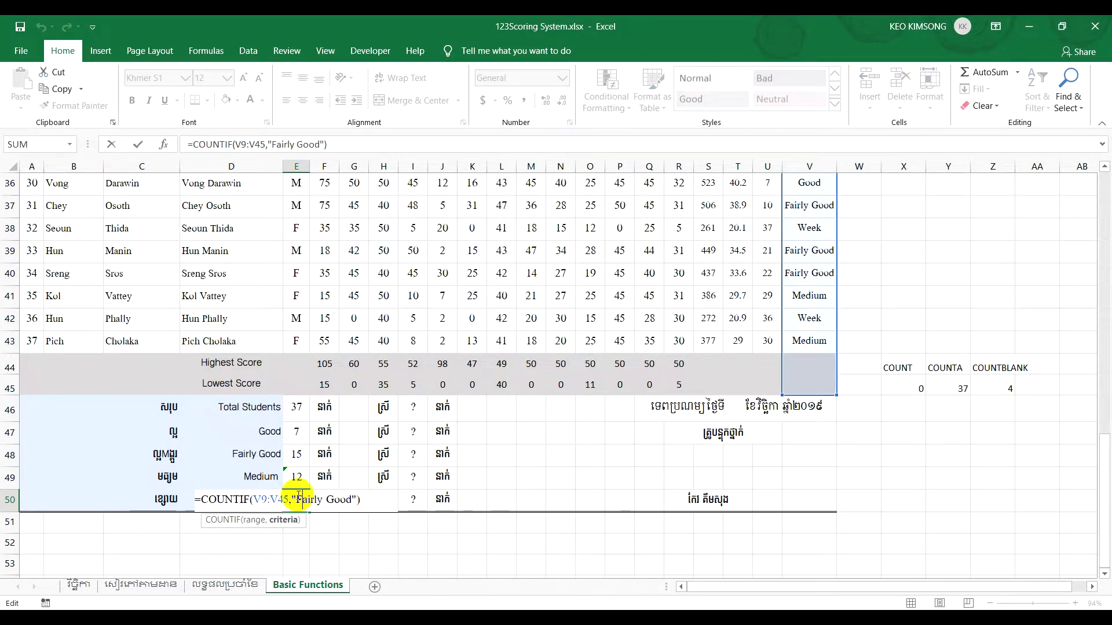
pyautogui.moveTo(298, 496); pyautogui.dragTo(347, 502)
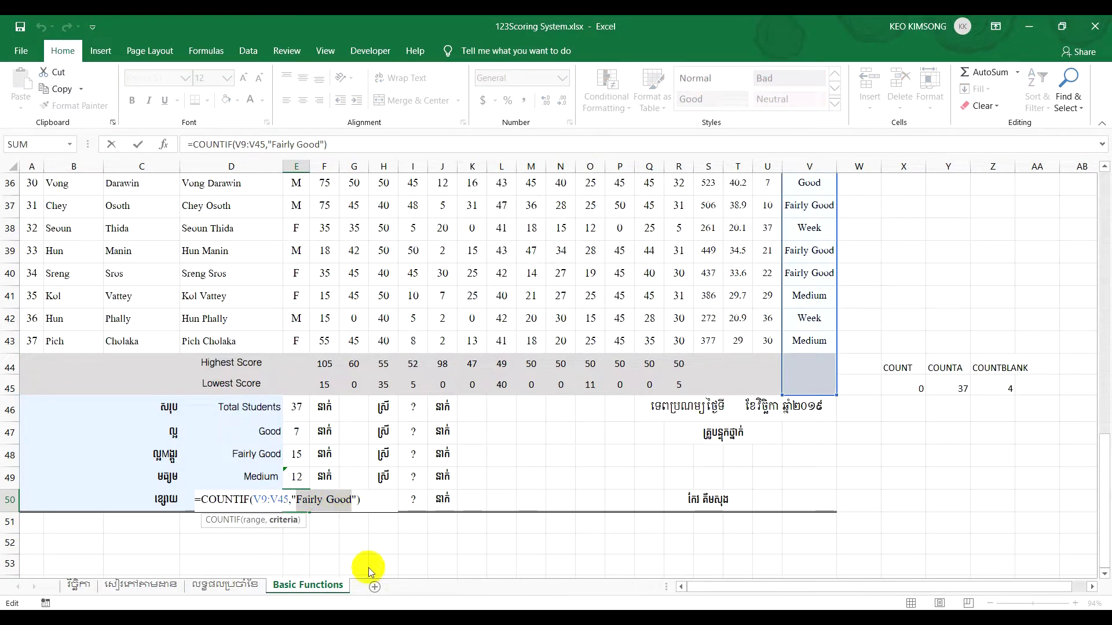
pyautogui.write('Week')
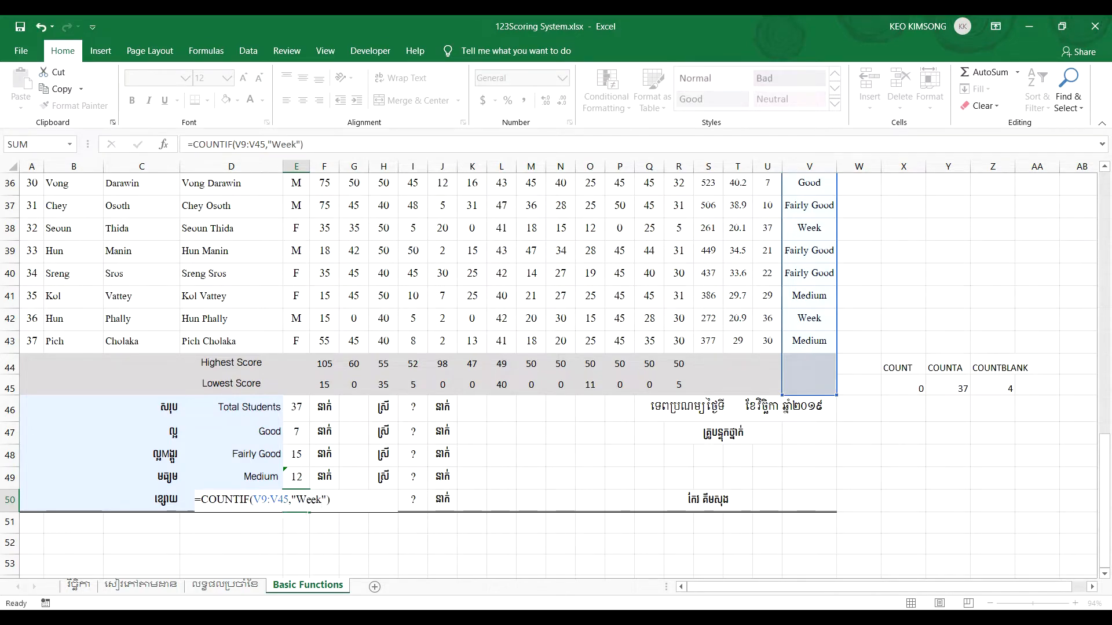
pyautogui.press('Return')
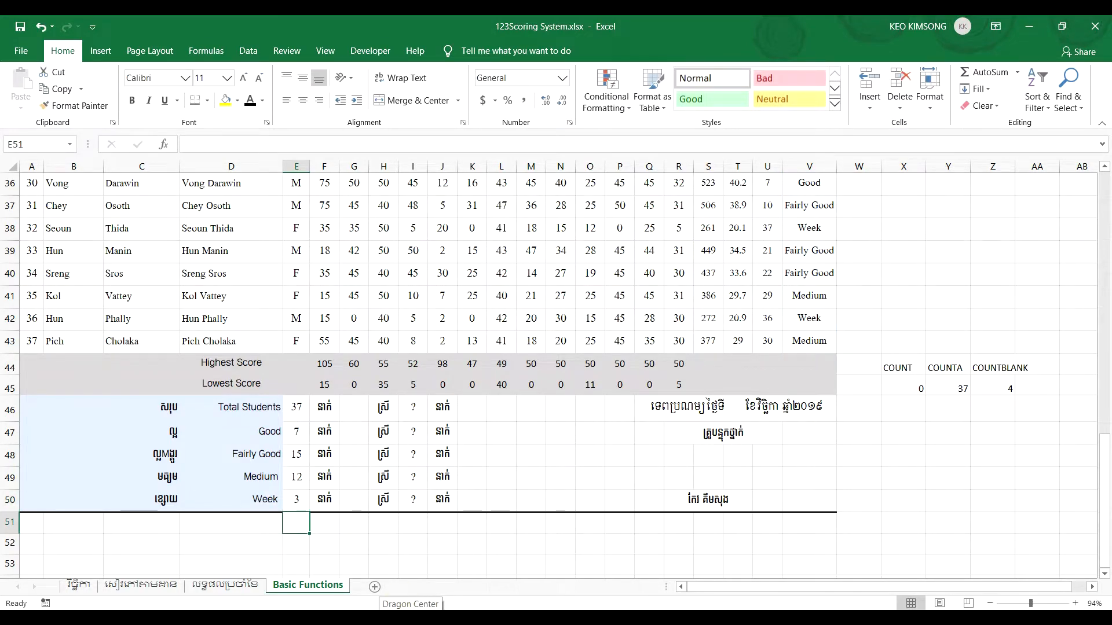
pyautogui.click(409, 408)
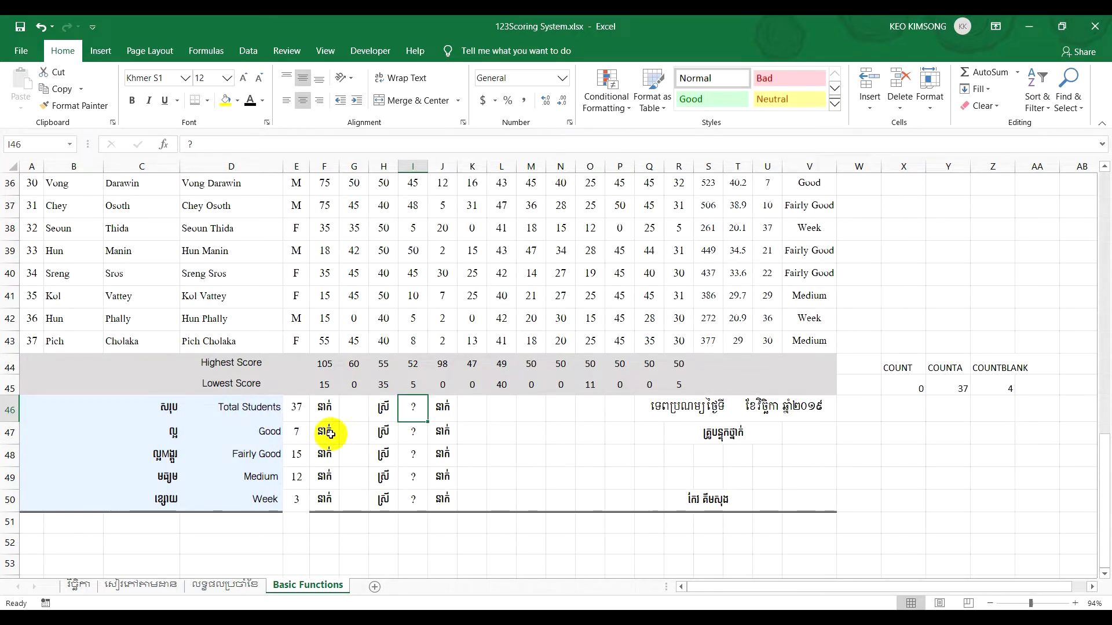
pyautogui.click(294, 432)
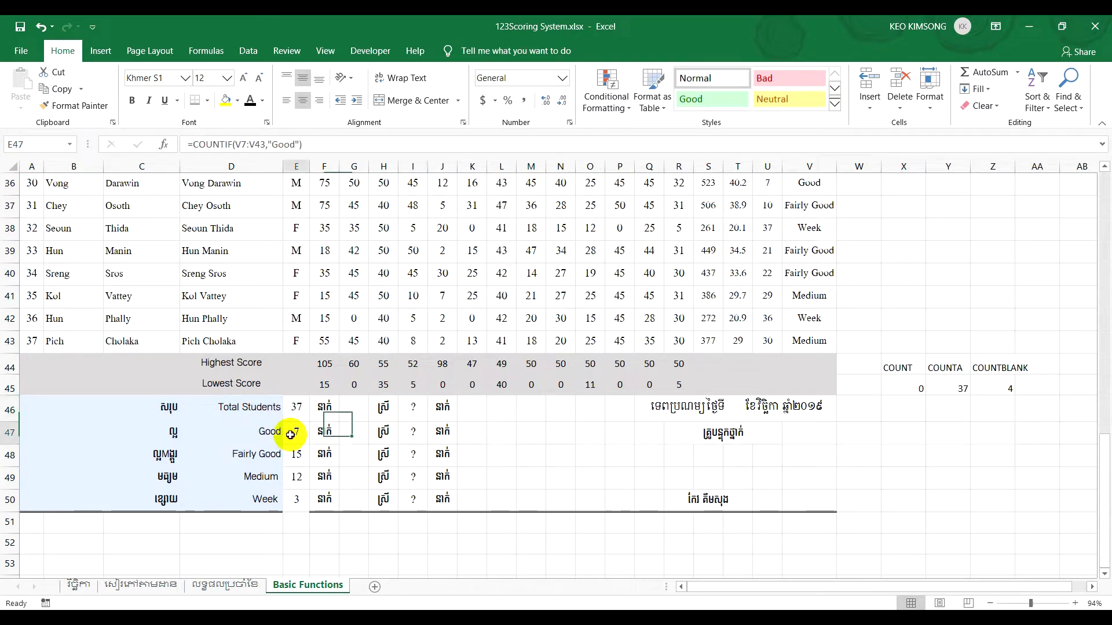
pyautogui.click(258, 434)
pyautogui.click(351, 433)
pyautogui.click(413, 434)
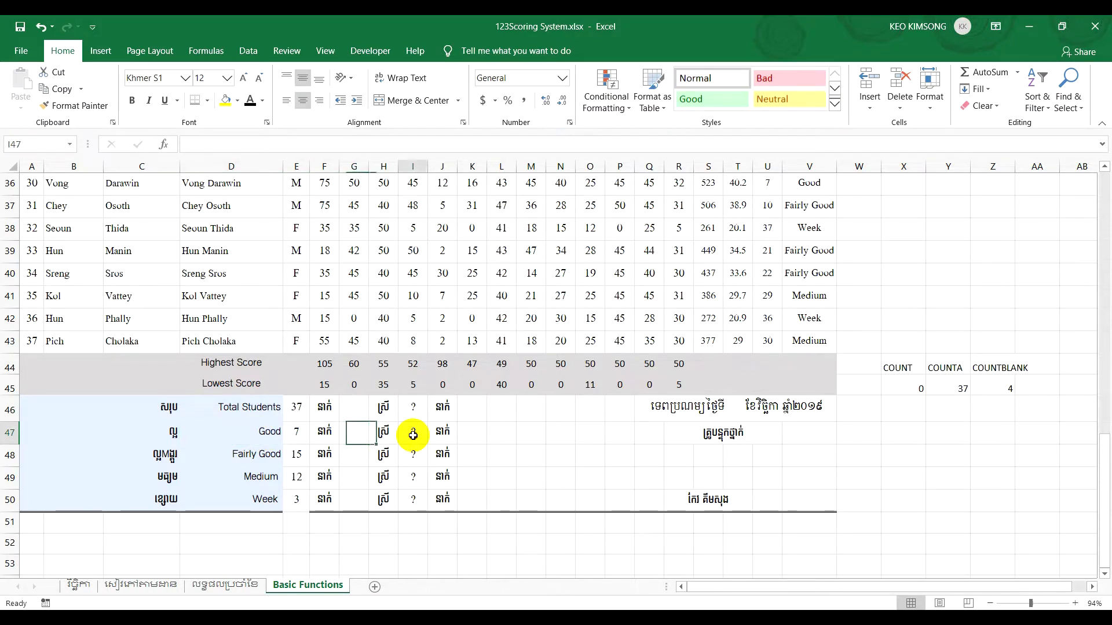
# Start a COUNTIFS formula in I46, the female count on the Total Students row.
pyautogui.click(413, 408)
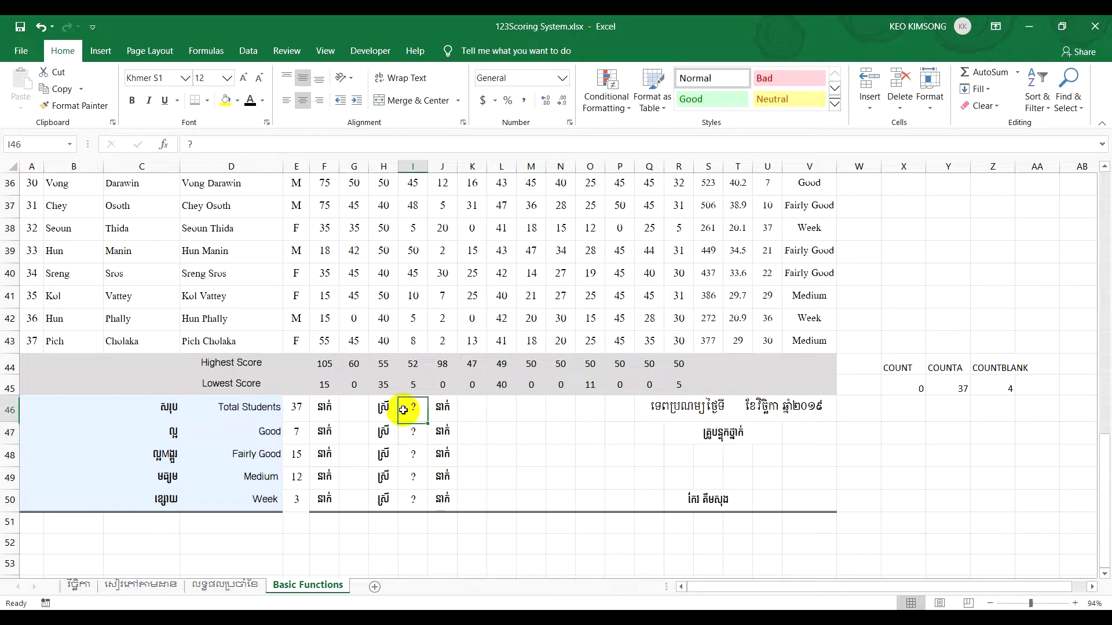
pyautogui.write('=')
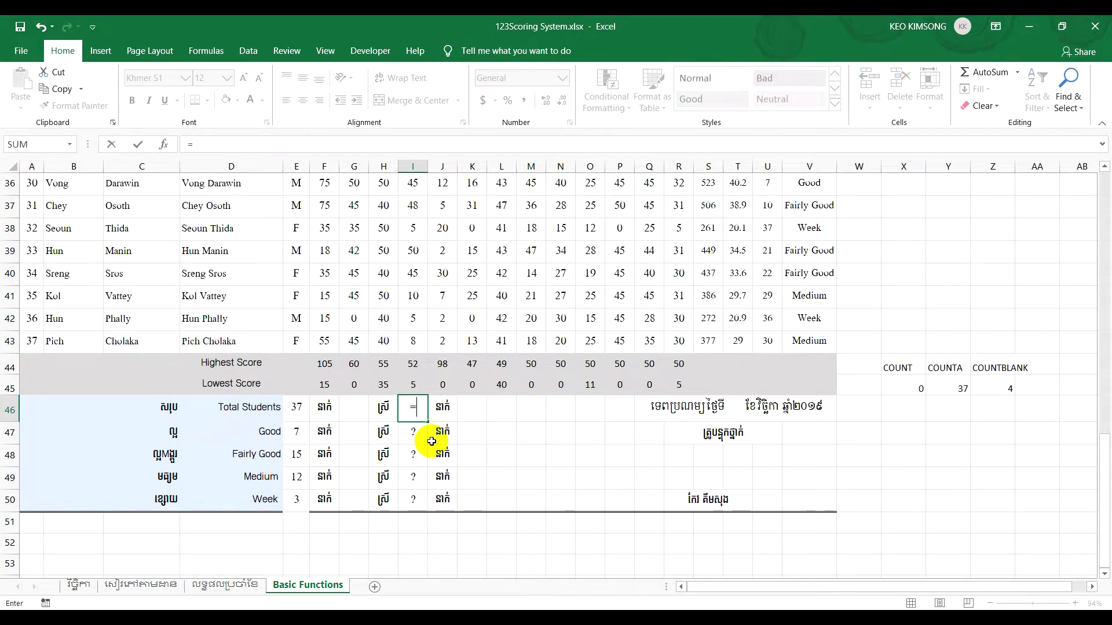
pyautogui.write('cou')
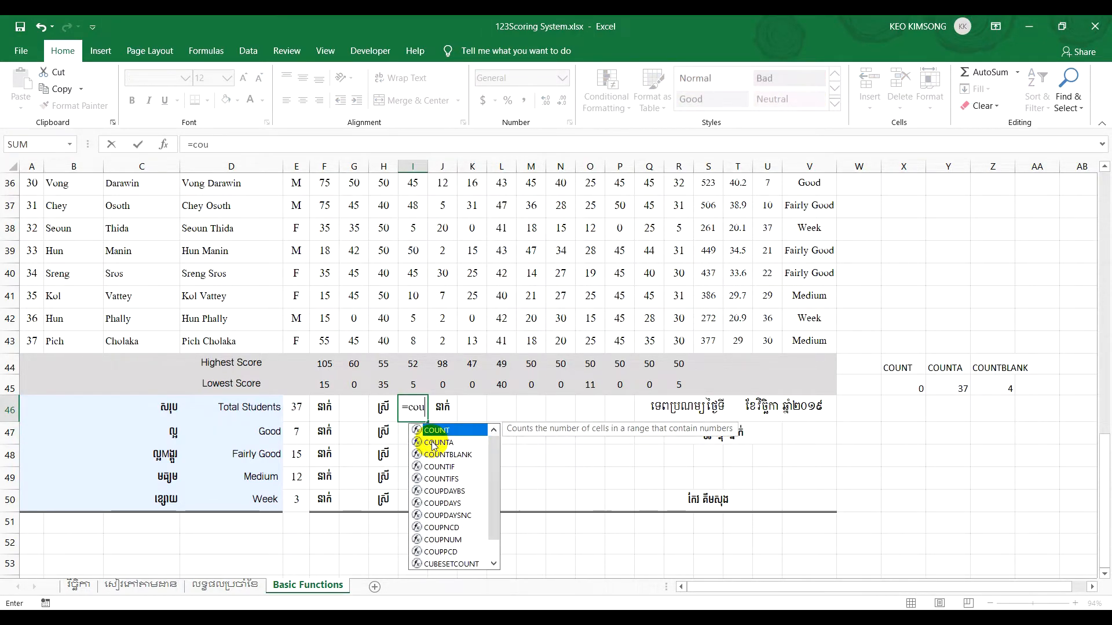
pyautogui.write('ntif')
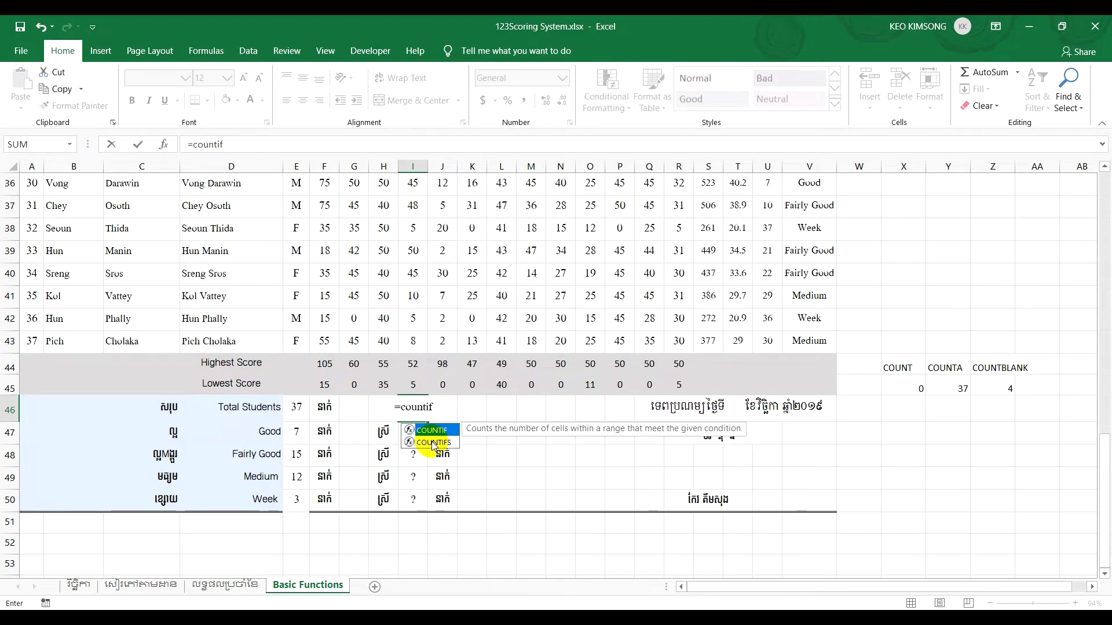
pyautogui.write('S')
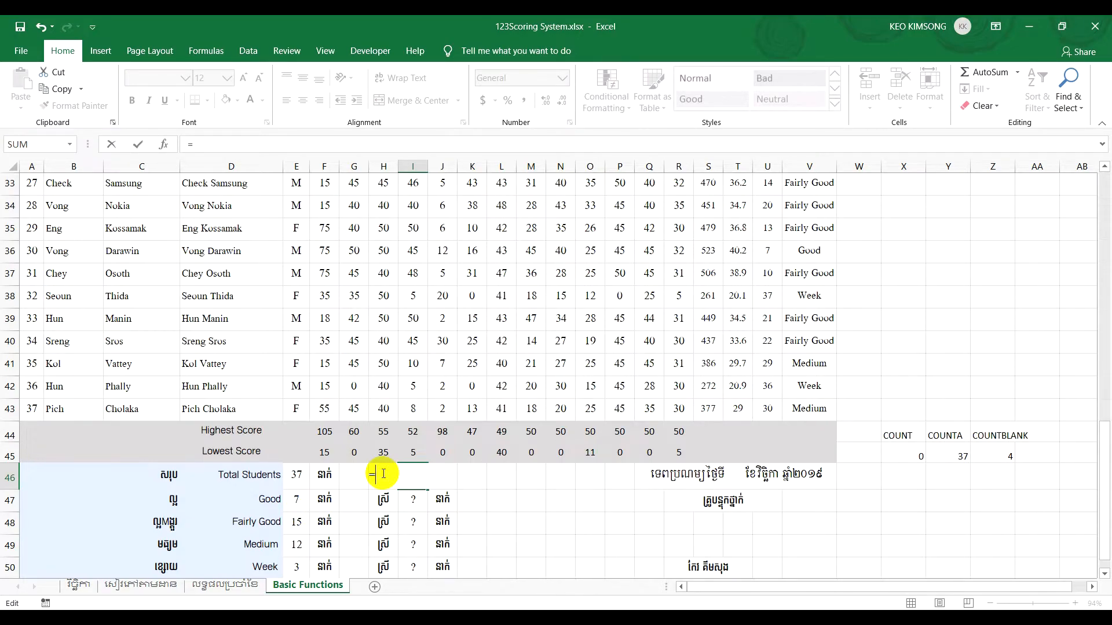
pyautogui.write('coun')
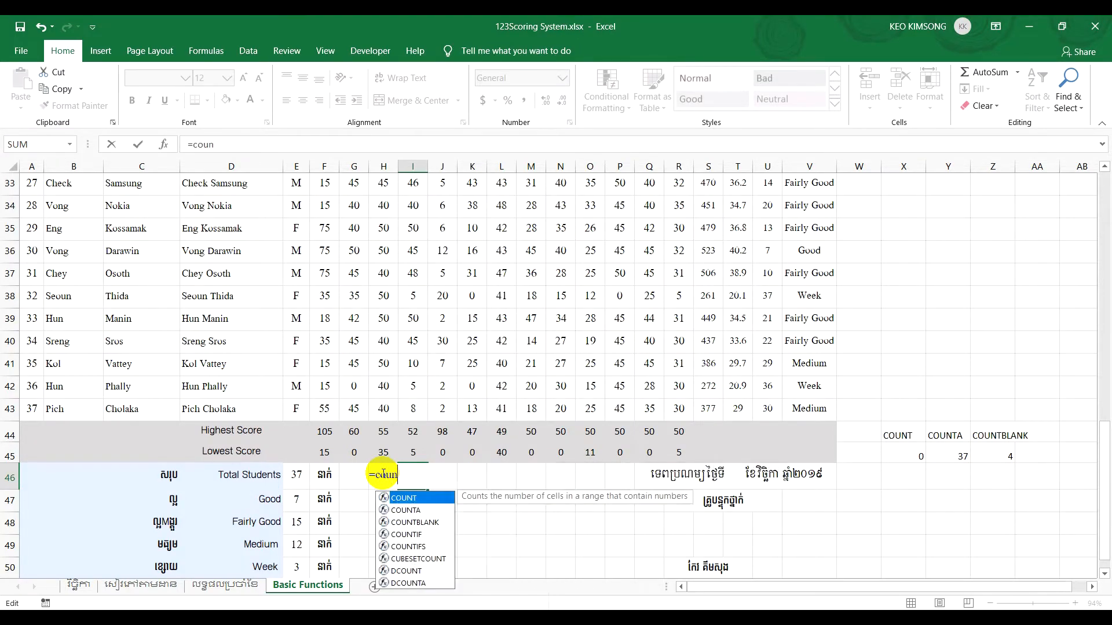
pyautogui.write('tif')
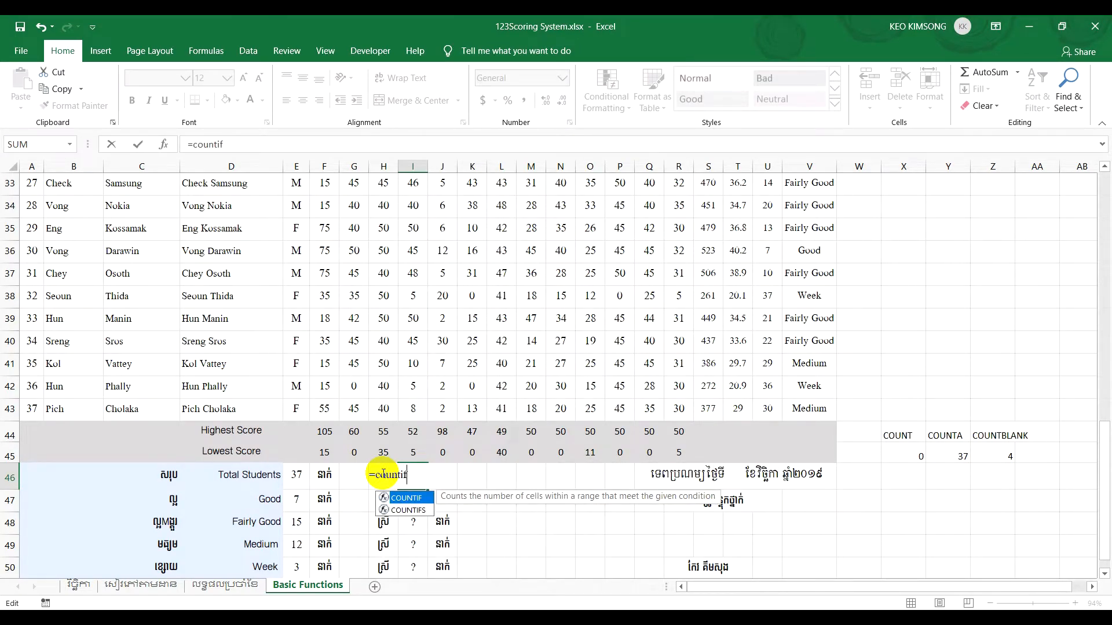
pyautogui.write('s')
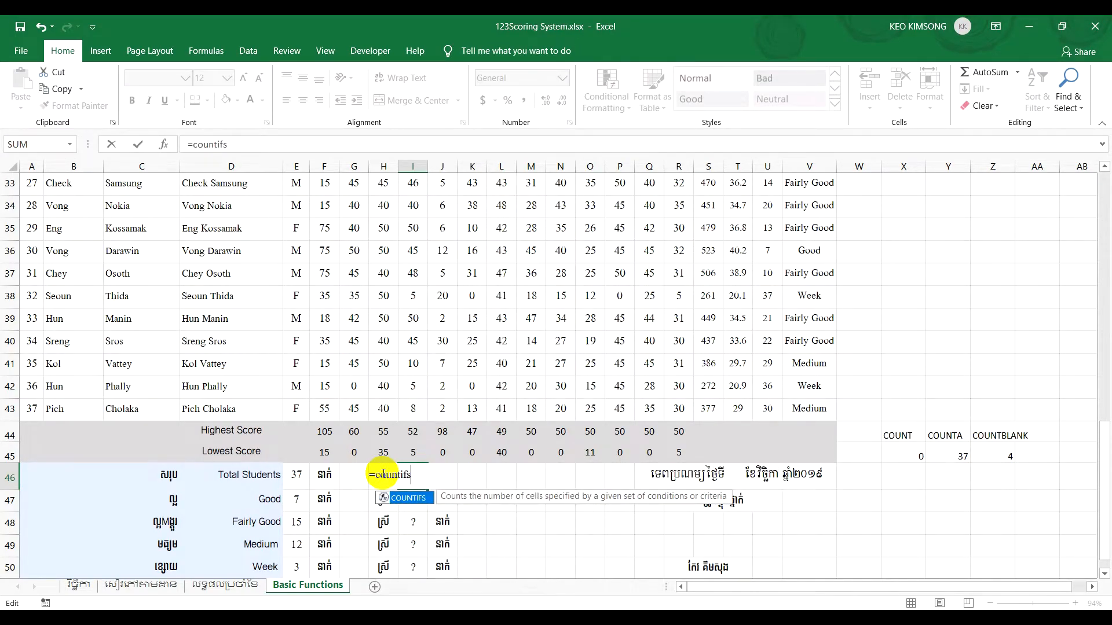
pyautogui.doubleClick(423, 499)
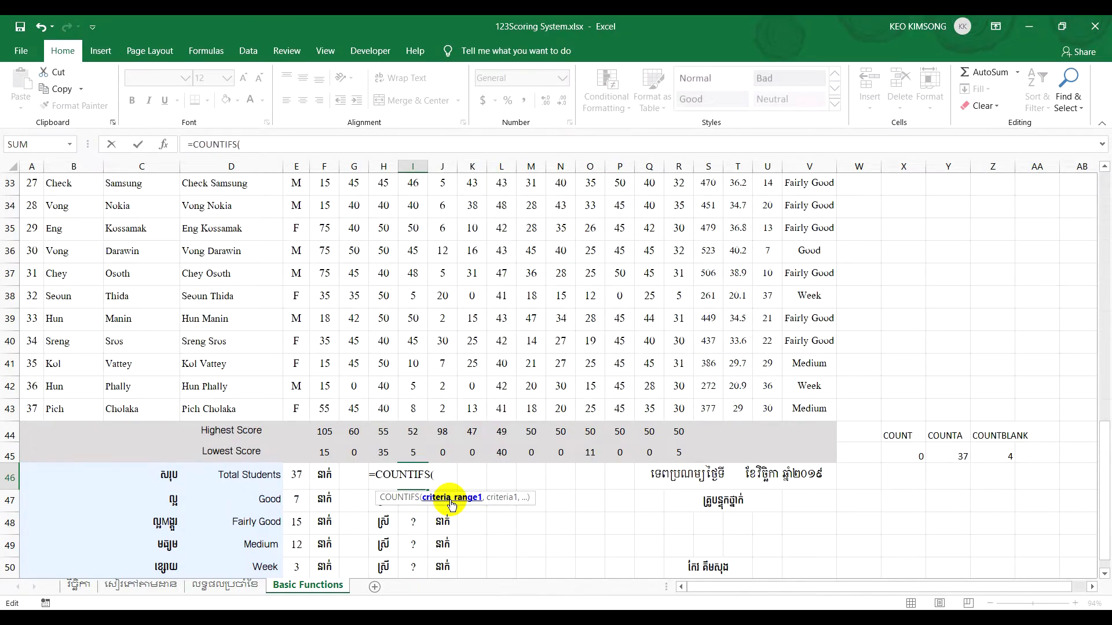
# Set the Sex column cells E7:E43 as the first criteria range of the COUNTIFS formula in I46.
pyautogui.scroll(6, 405, 423)
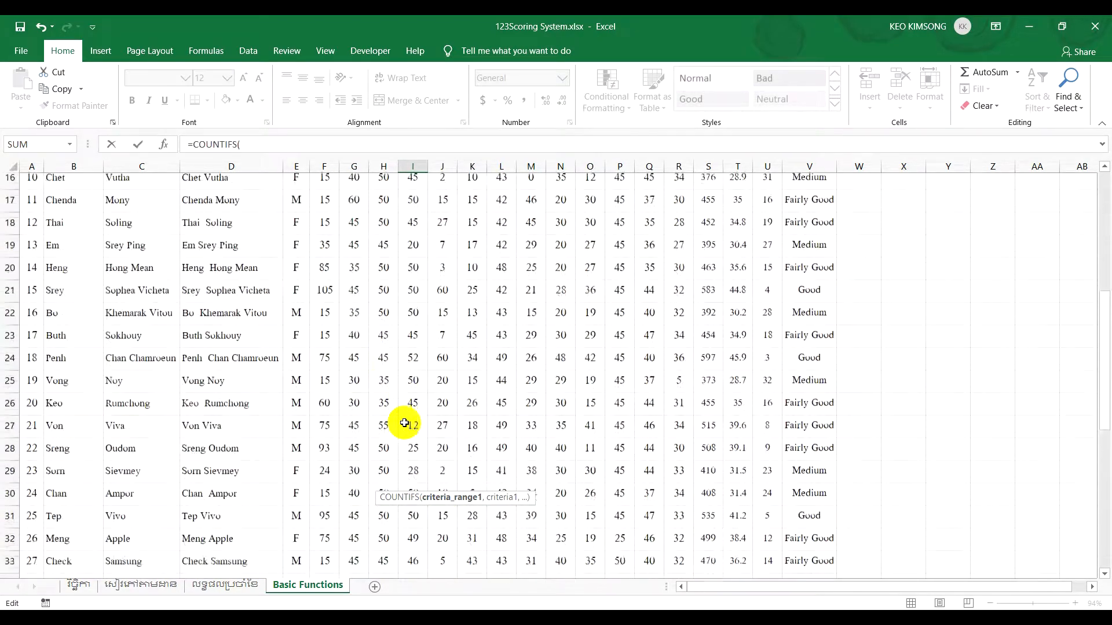
pyautogui.scroll(3, 332, 376)
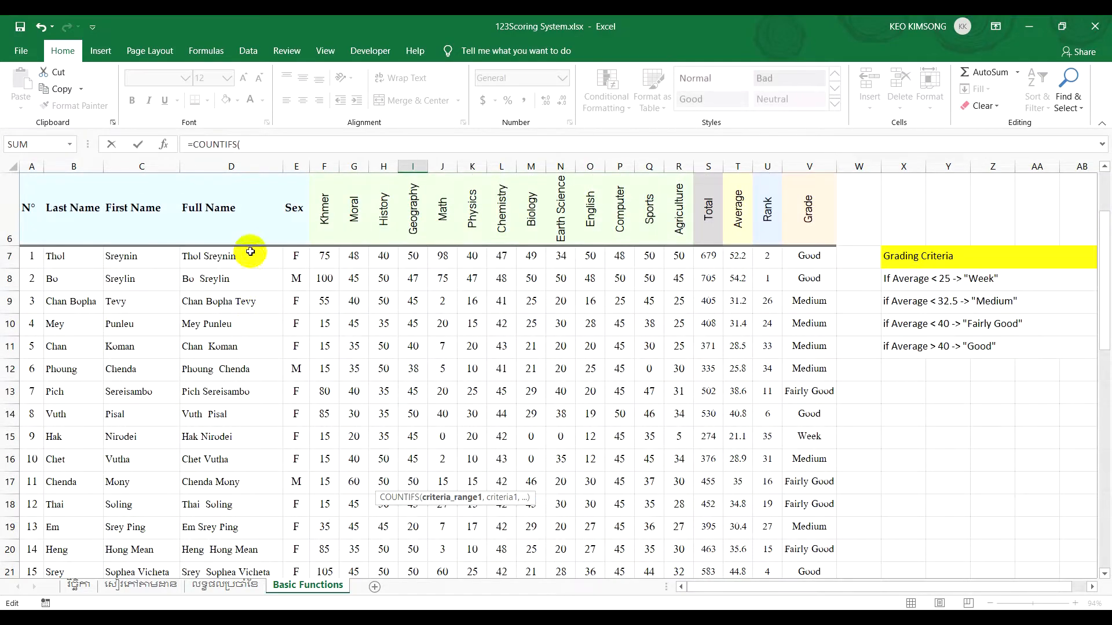
pyautogui.click(250, 261)
pyautogui.moveTo(253, 280); pyautogui.dragTo(297, 453)
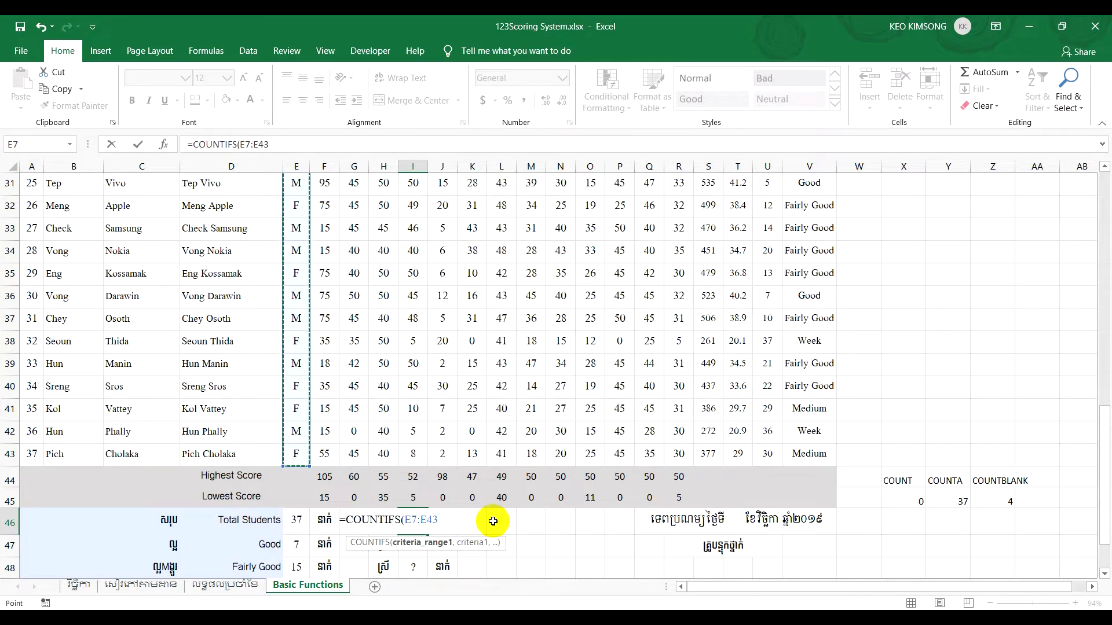
# Complete the COUNTIFS formula in I46 with the criterion "F".
pyautogui.write(',"F')
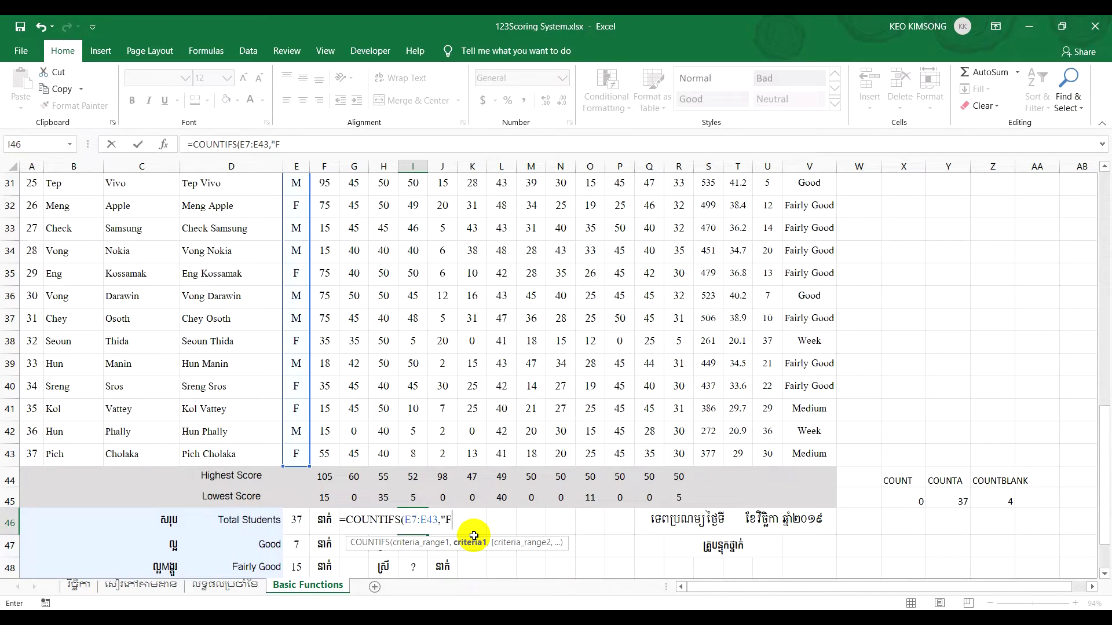
pyautogui.write(')')
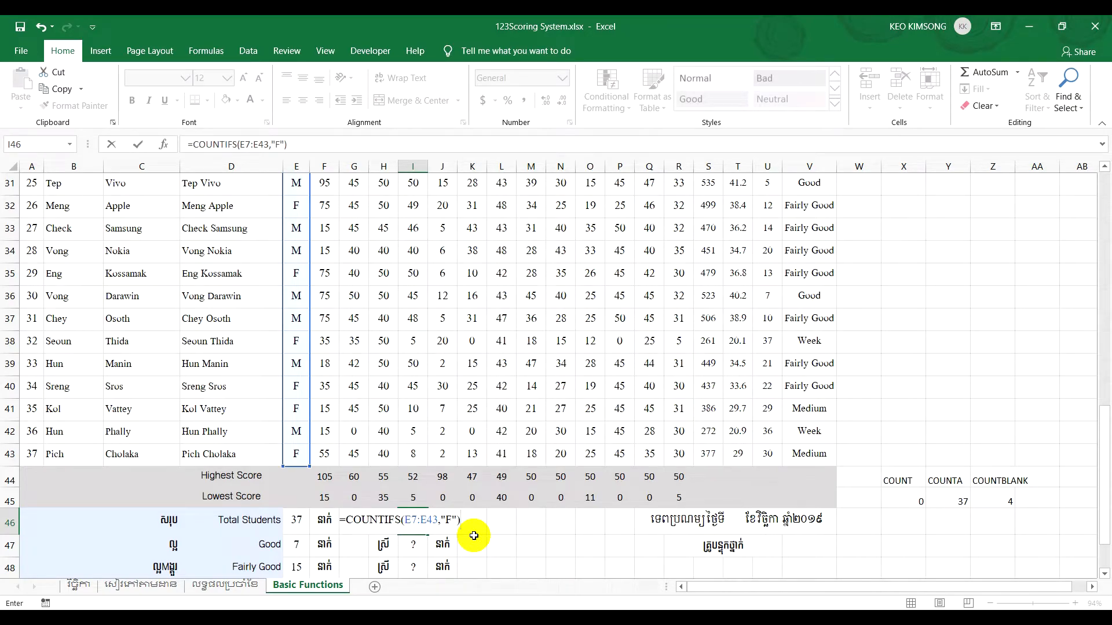
pyautogui.press('Return')
pyautogui.click(413, 521)
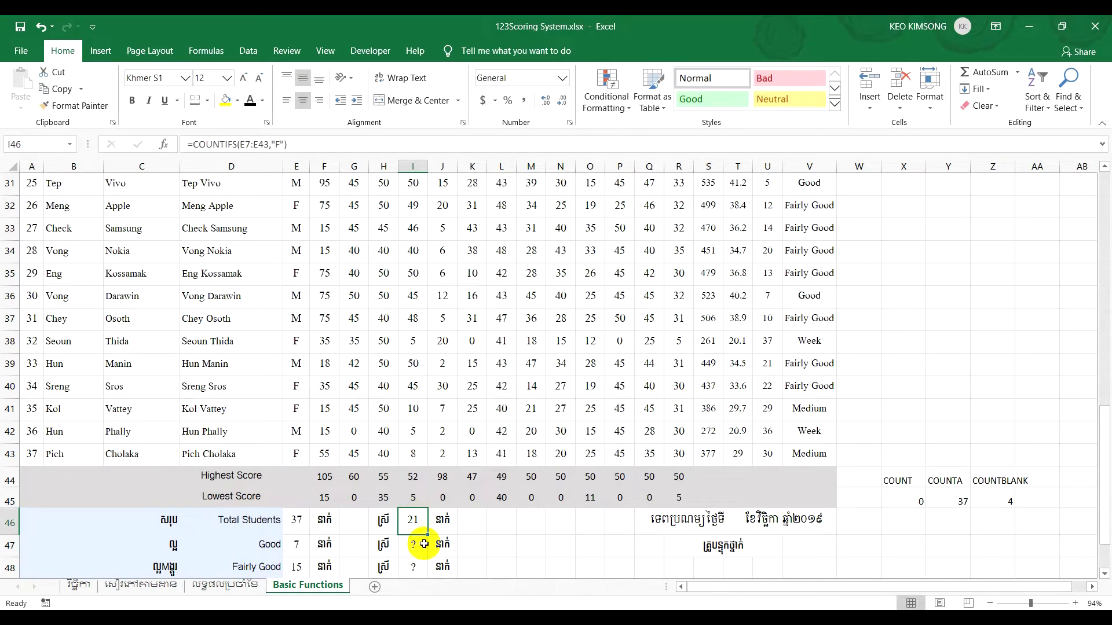
# Replace the placeholder in I47, the female count on the Good row, with the start of a COUNTIFS formula.
pyautogui.click(413, 547)
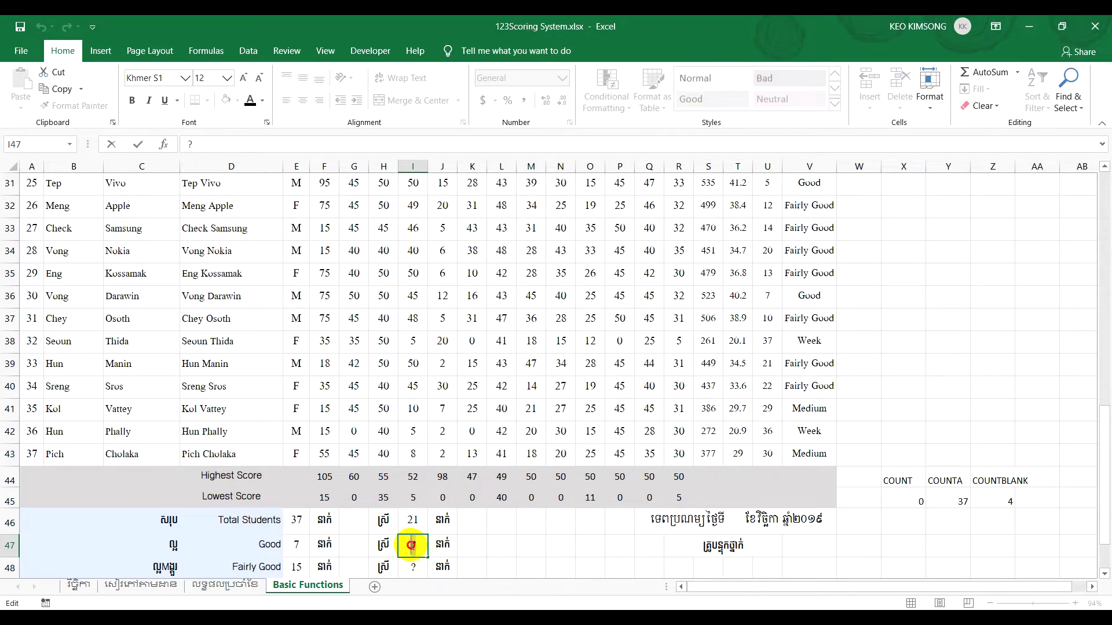
pyautogui.write('=')
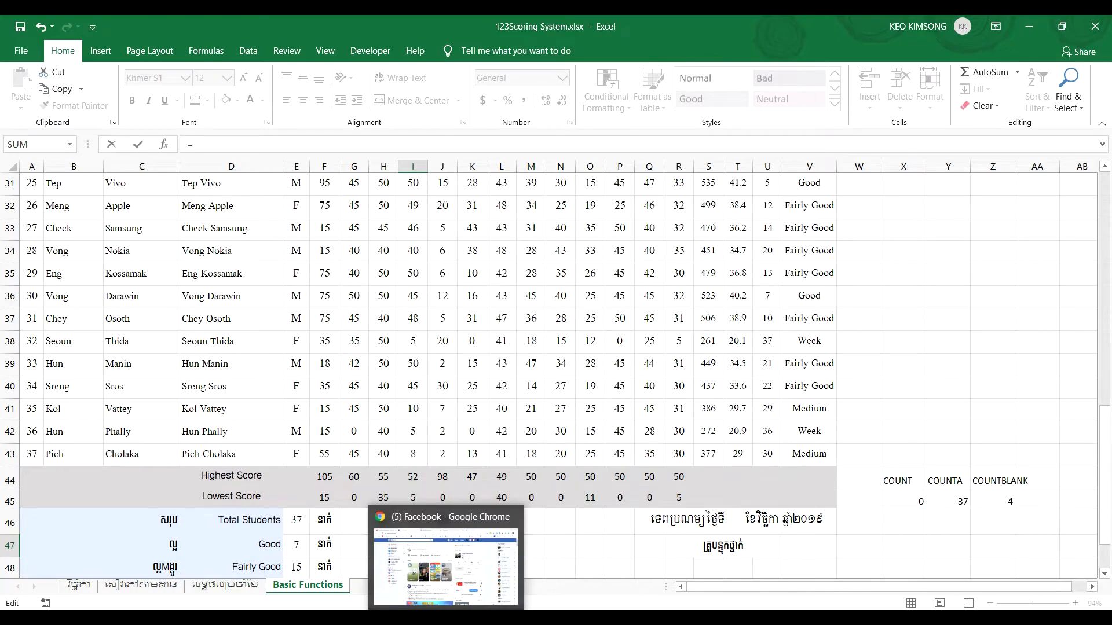
pyautogui.write('cou')
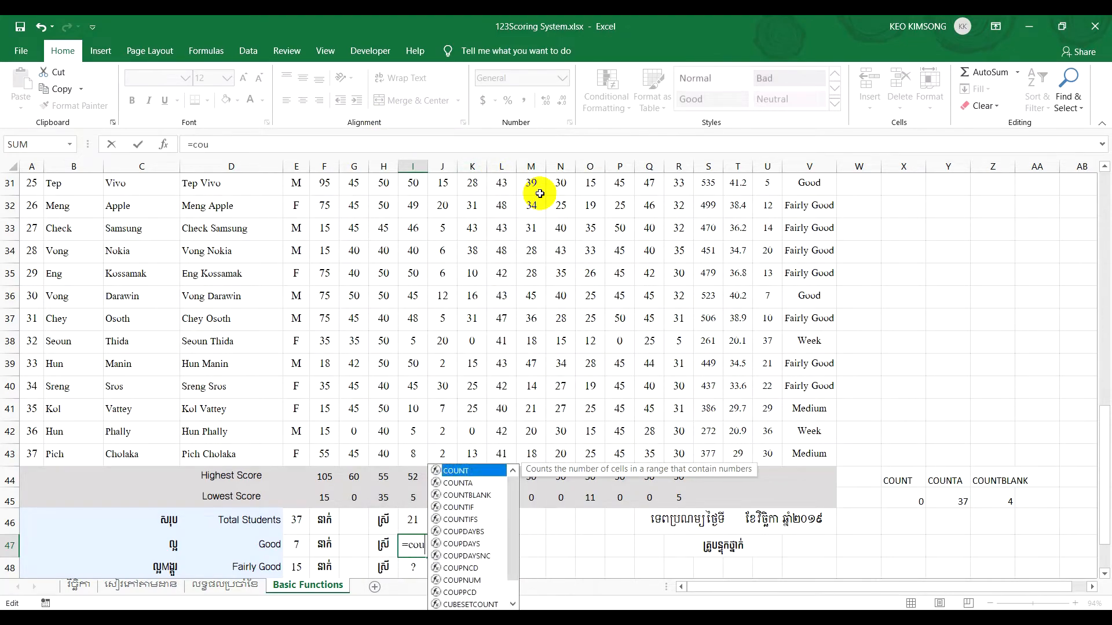
pyautogui.write('ntifs')
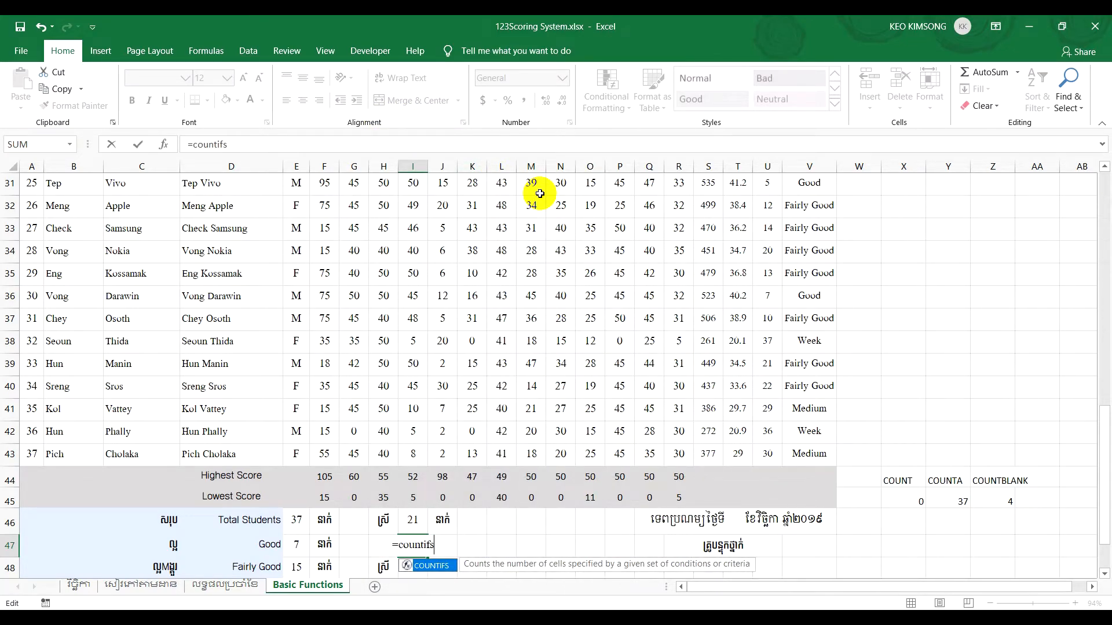
pyautogui.write('(')
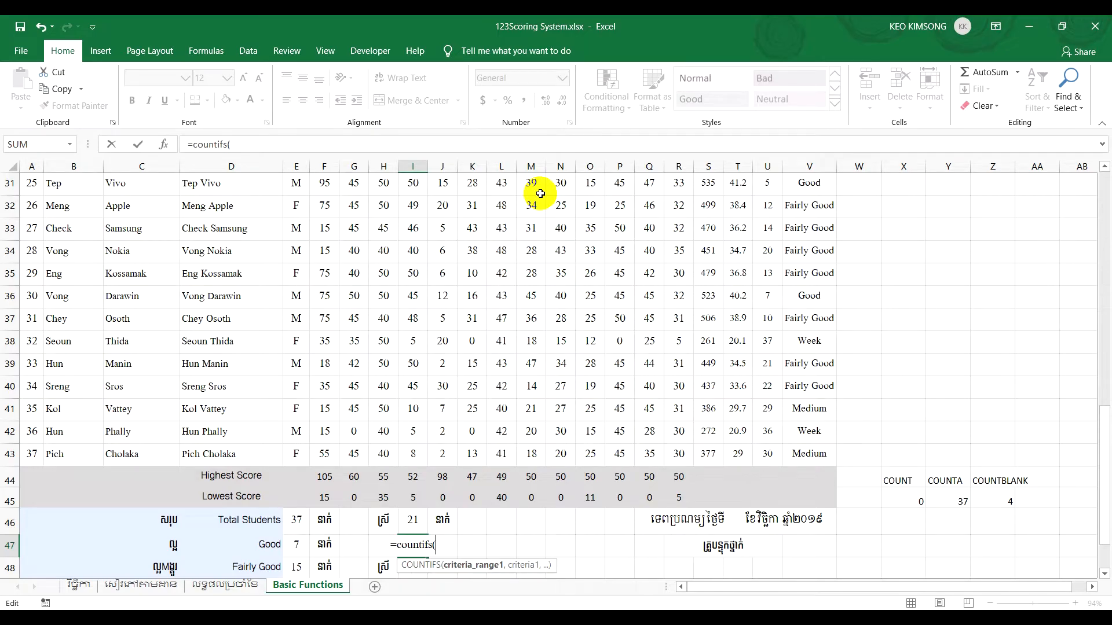
# Give the COUNTIFS formula in I47 the Grade column cells V7:V43 as its first range, with the criterion "Good".
pyautogui.scroll(3, 792, 301)
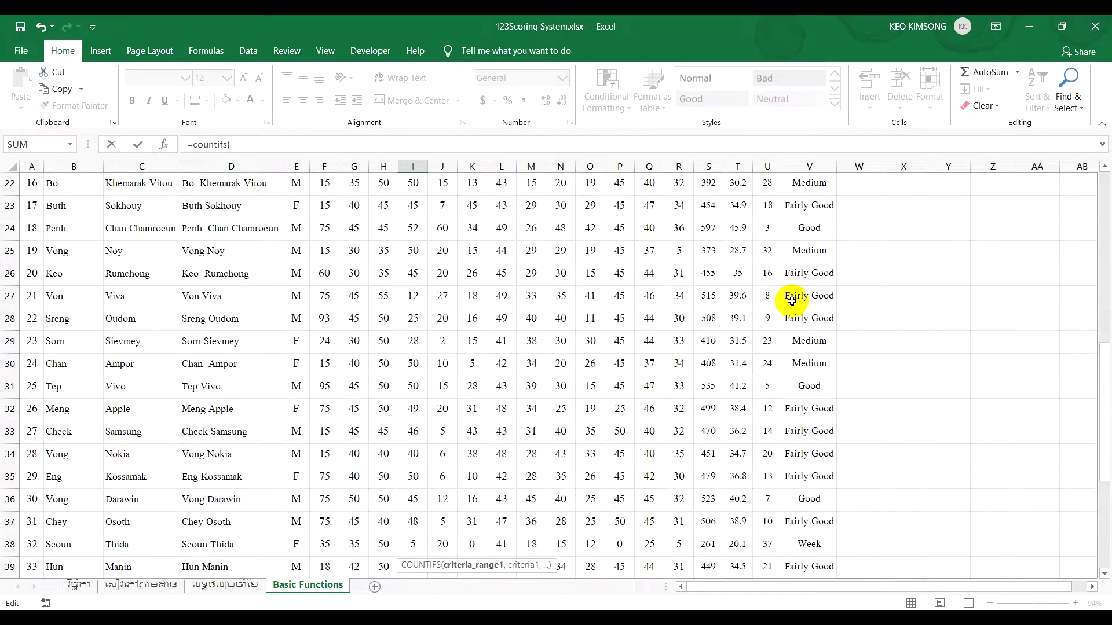
pyautogui.scroll(3, 791, 300)
pyautogui.scroll(3, 798, 303)
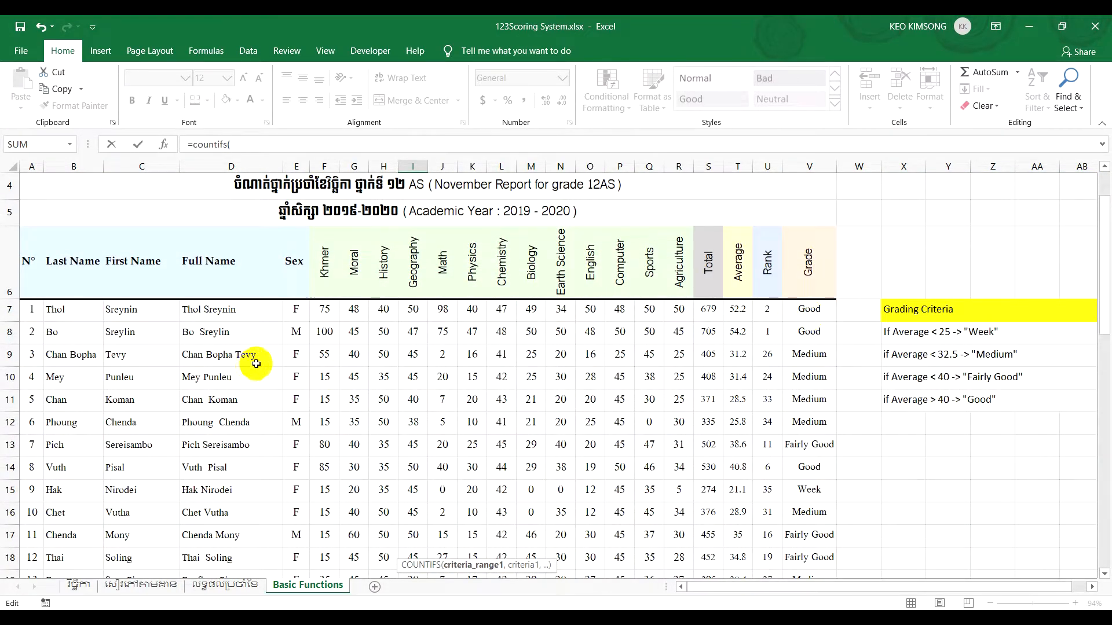
pyautogui.scroll(-1, 257, 360)
pyautogui.scroll(1, 285, 350)
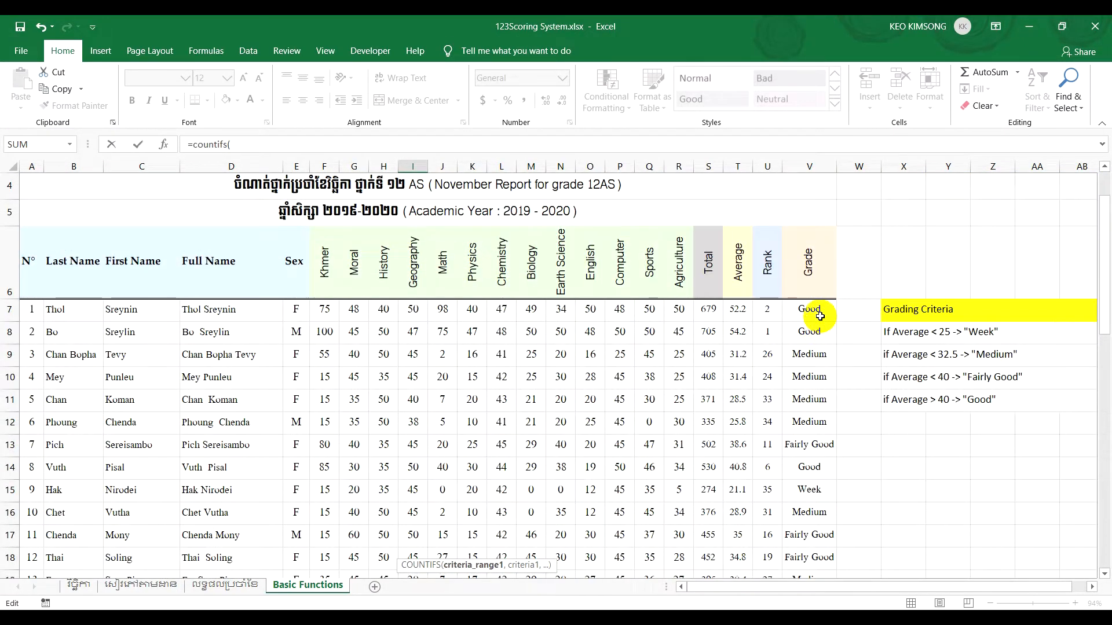
pyautogui.moveTo(809, 307); pyautogui.dragTo(801, 412)
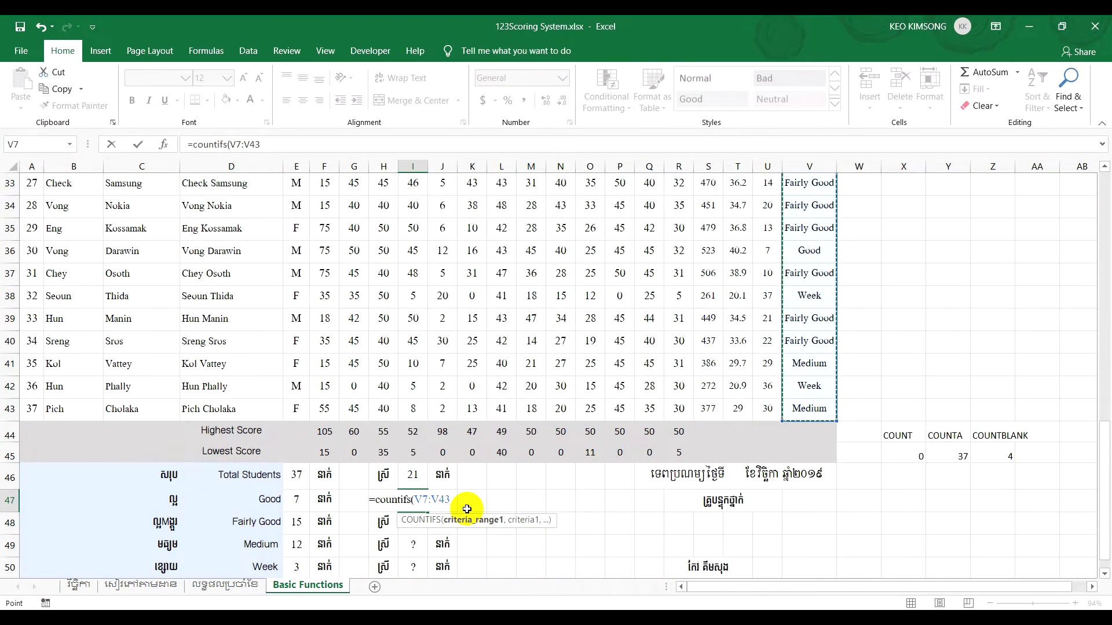
pyautogui.write(',')
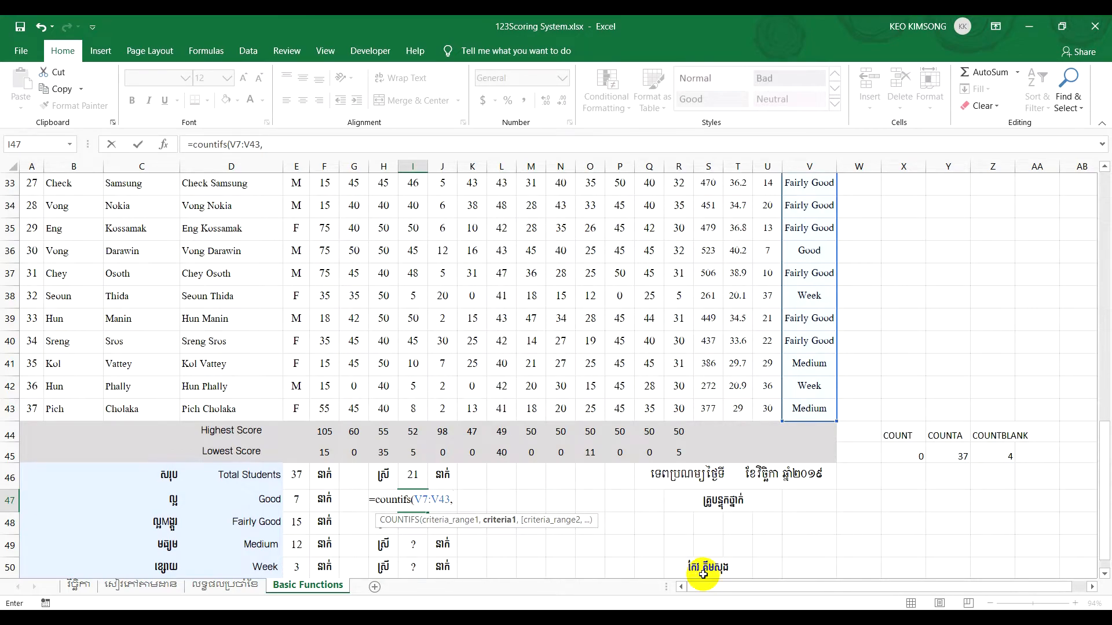
pyautogui.write('"Good')
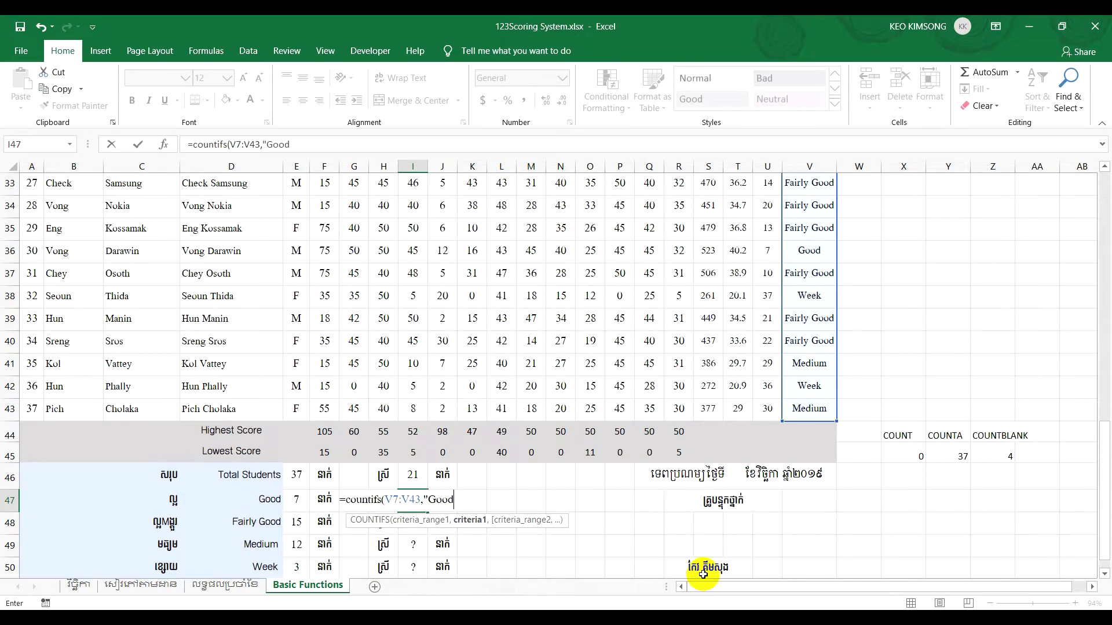
pyautogui.write('",')
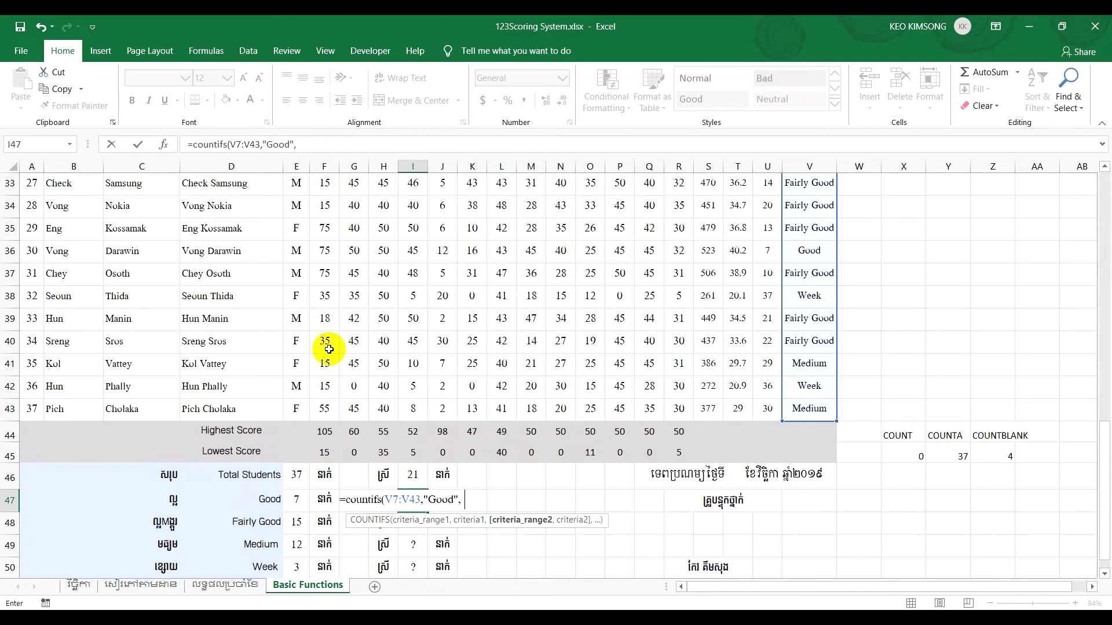
# Complete the COUNTIFS formula in I47 with the Sex column cells E7:E43 as second range and "F" as its criterion.
pyautogui.scroll(11, 329, 349)
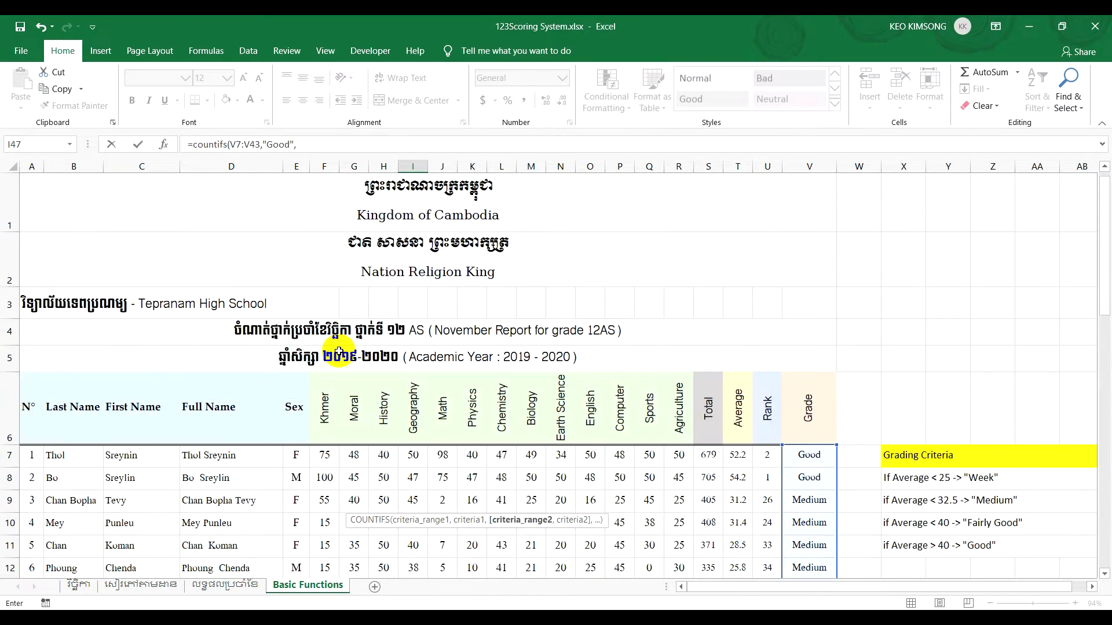
pyautogui.moveTo(298, 454)
pyautogui.mouseDown()
pyautogui.moveTo(313, 538)
pyautogui.moveTo(296, 556)
pyautogui.moveTo(299, 459)
pyautogui.mouseUp()
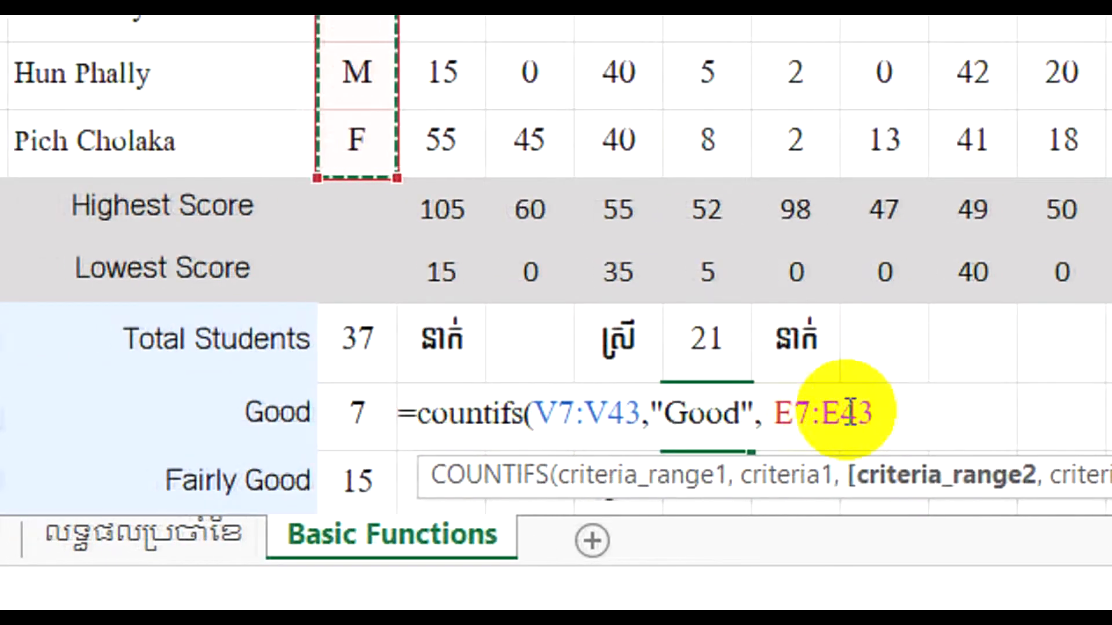
pyautogui.write(', "F')
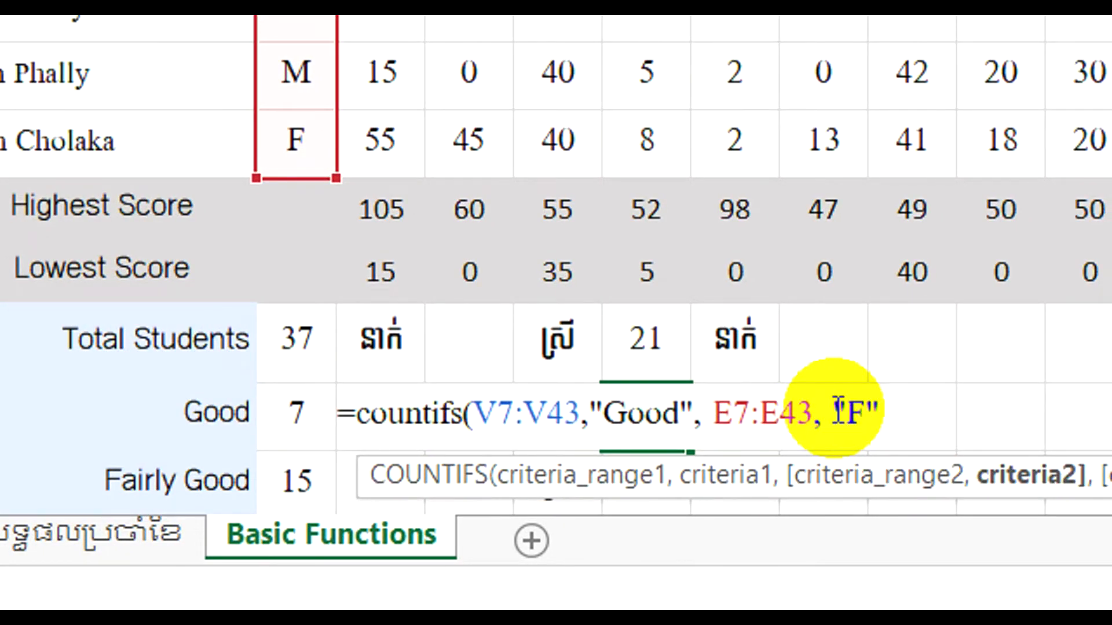
pyautogui.write('")')
pyautogui.press('Return')
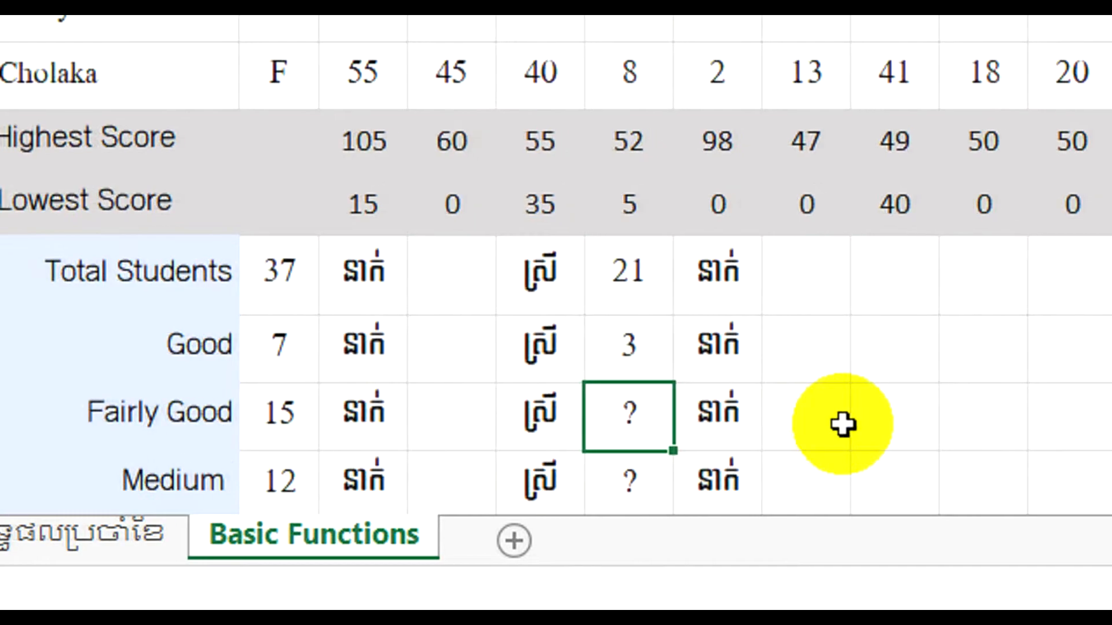
pyautogui.click(596, 356)
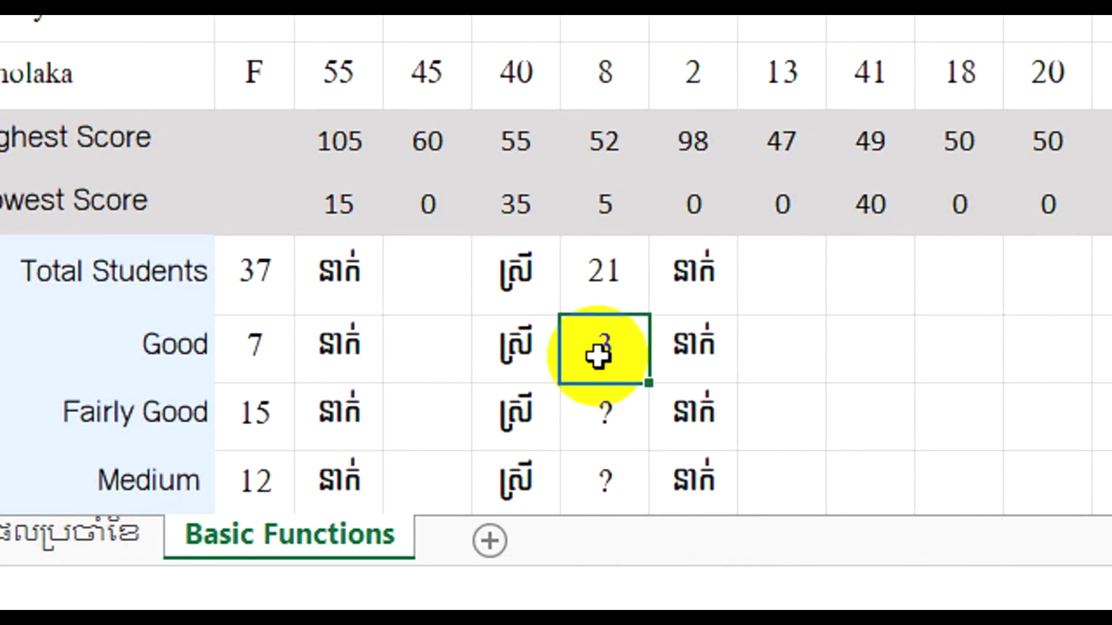
# Replace the placeholder in I48, the female count on the Fairly Good row, with the start of a COUNTIFS formula.
pyautogui.doubleClick(602, 429)
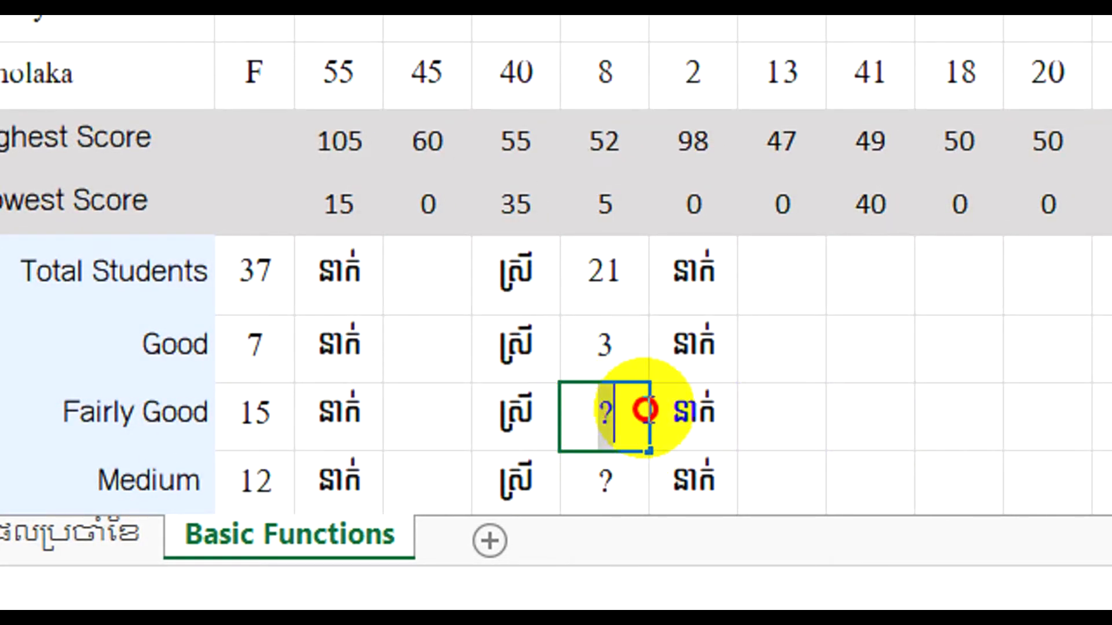
pyautogui.write('=count')
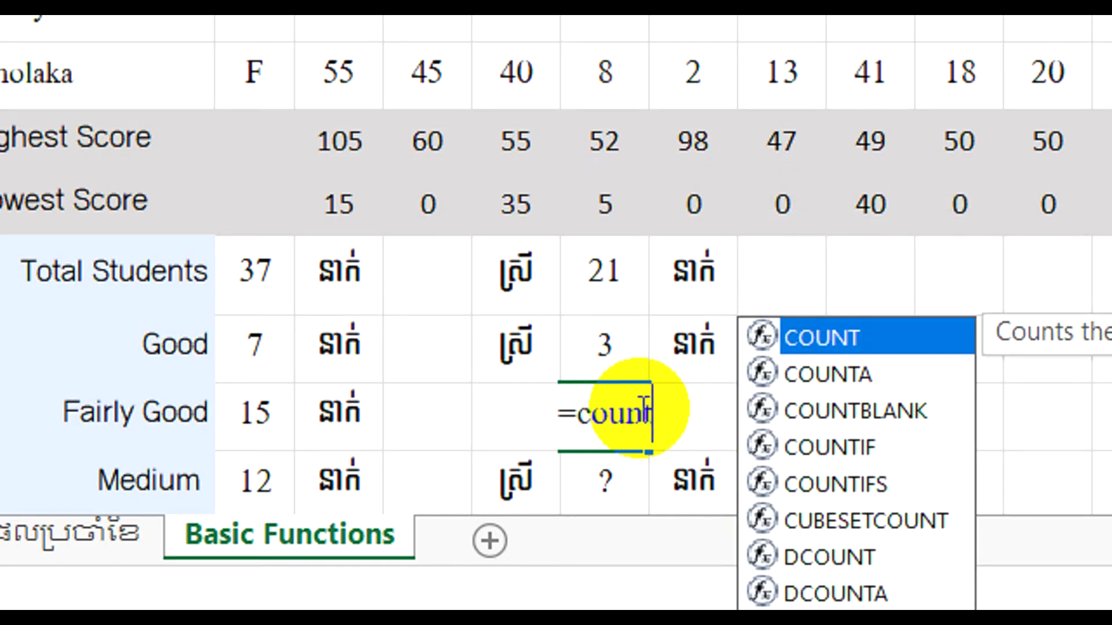
pyautogui.write('i')
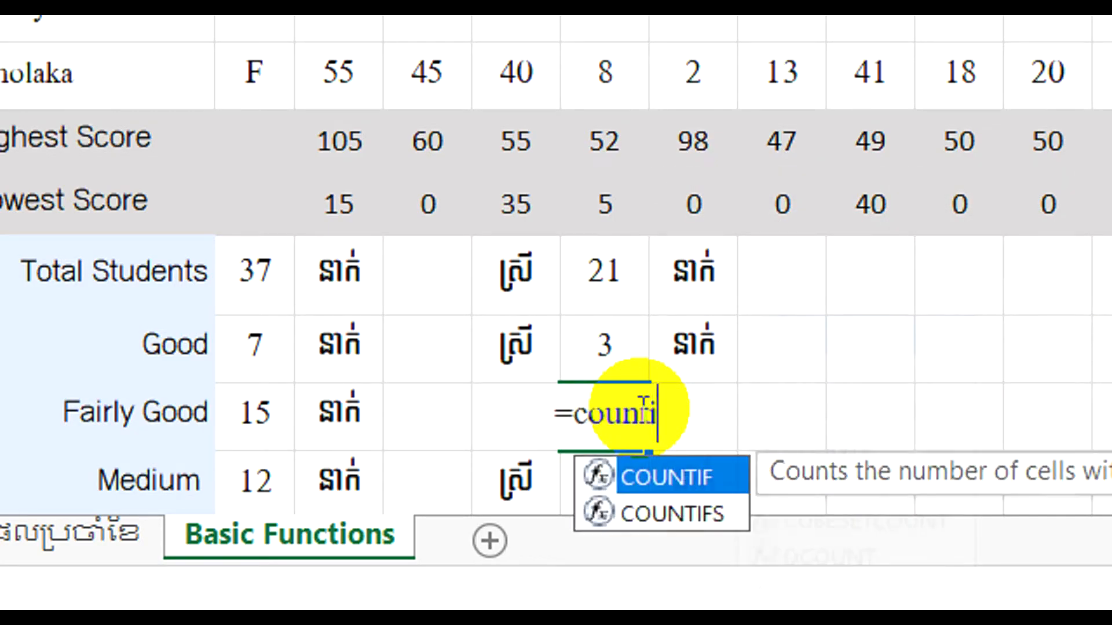
pyautogui.write('fs(')
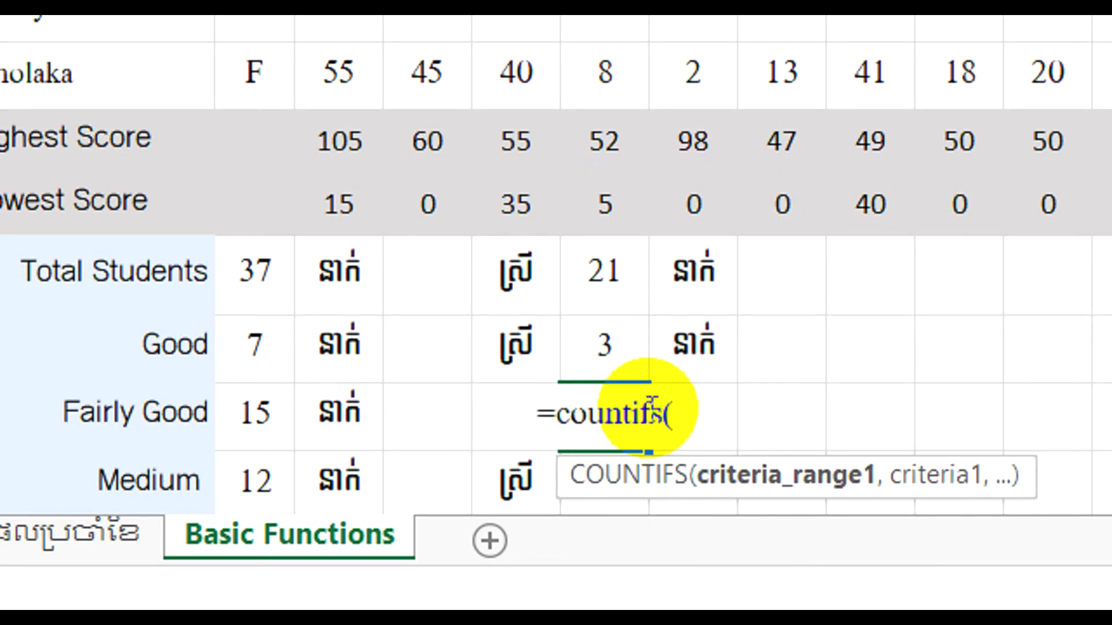
# Give the COUNTIFS formula in I48 the Grade column cells V7:V43 as its first range, with the criterion "Fairly Good".
pyautogui.scroll(9, 971, 68)
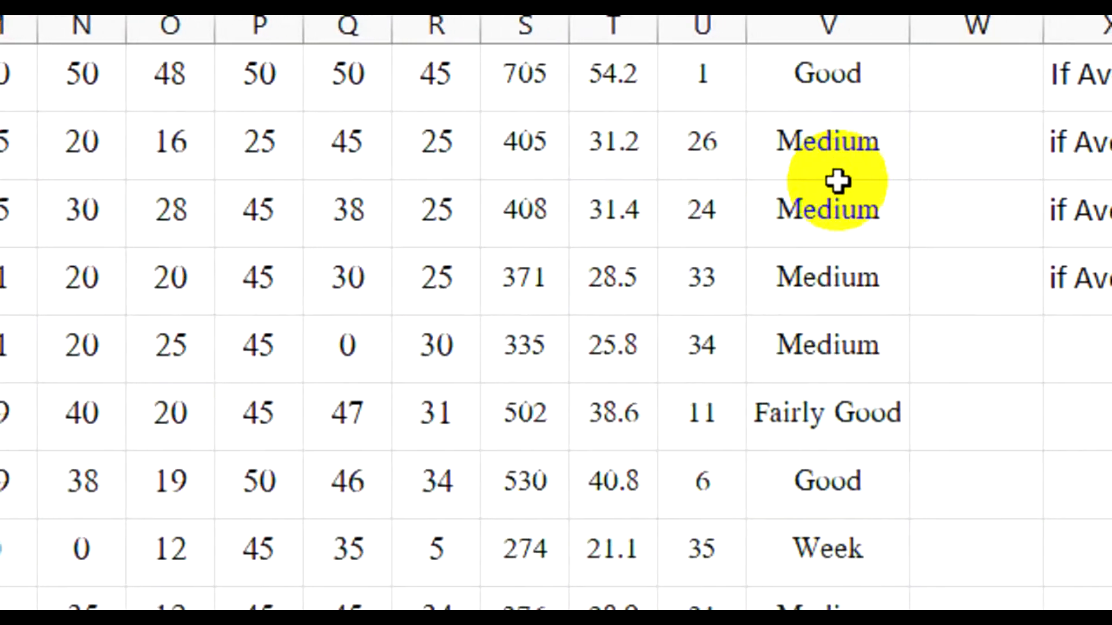
pyautogui.moveTo(816, 504); pyautogui.dragTo(850, 218)
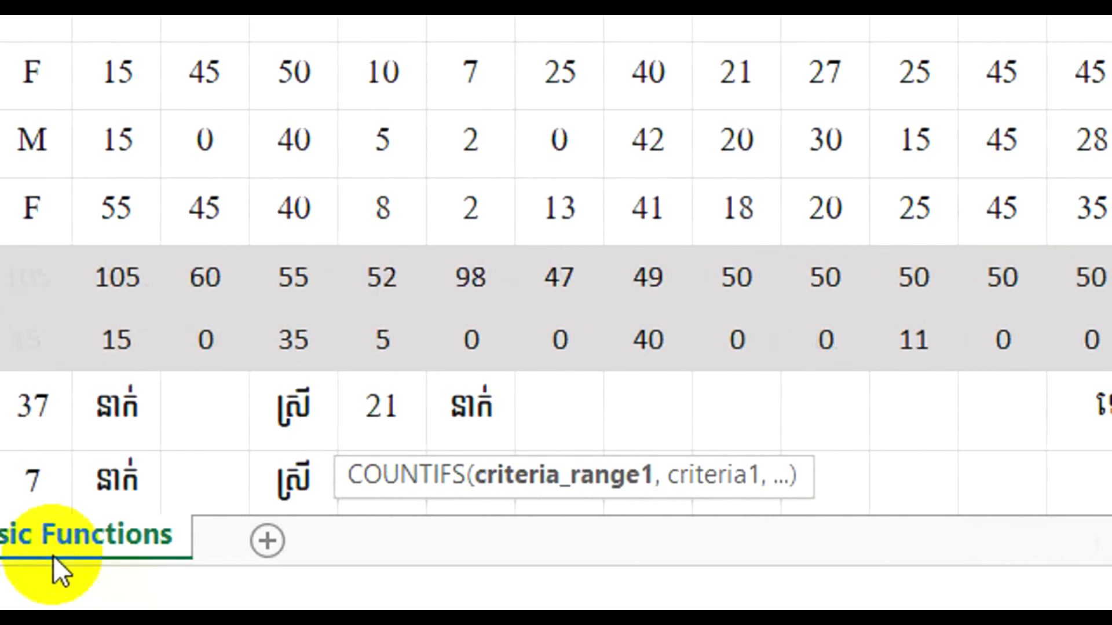
pyautogui.scroll(-2, 156, 432)
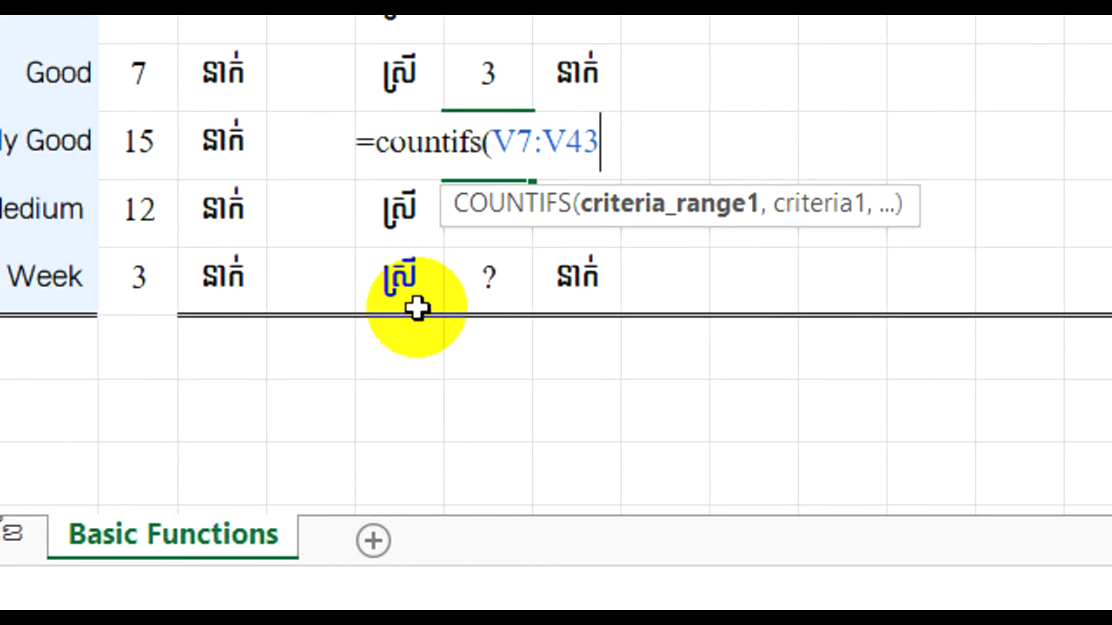
pyautogui.write(',')
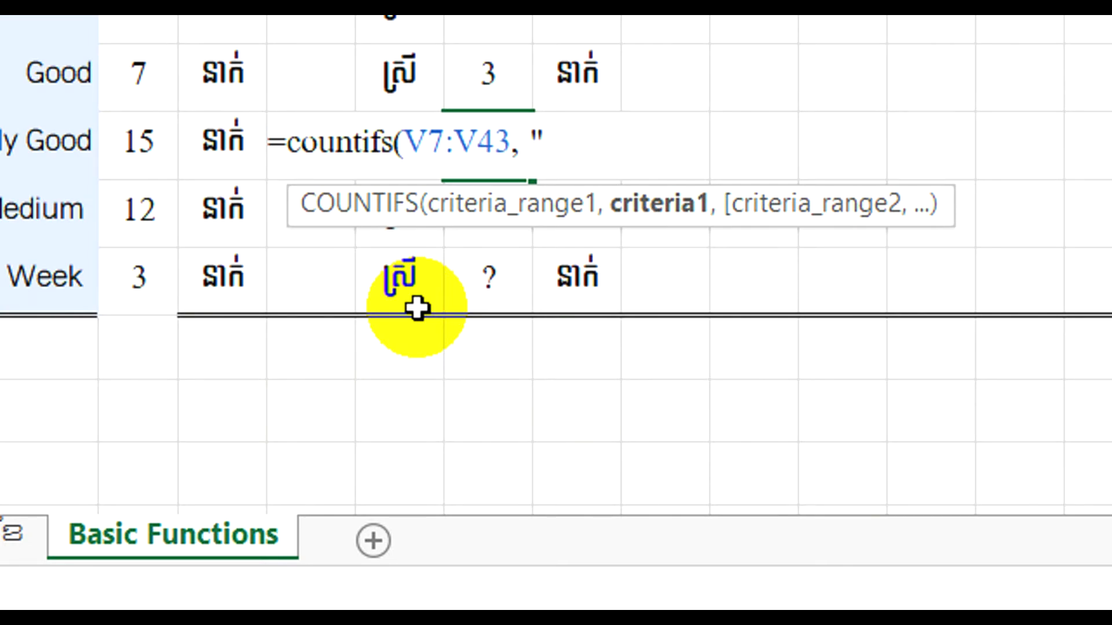
pyautogui.write(' "Fair')
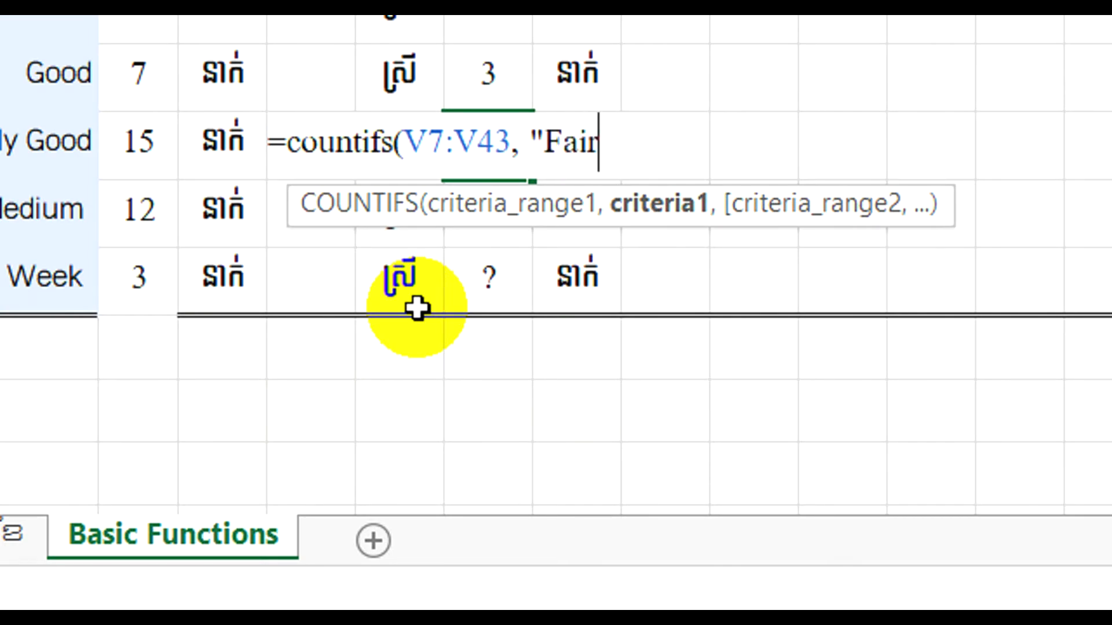
pyautogui.write('ly Good')
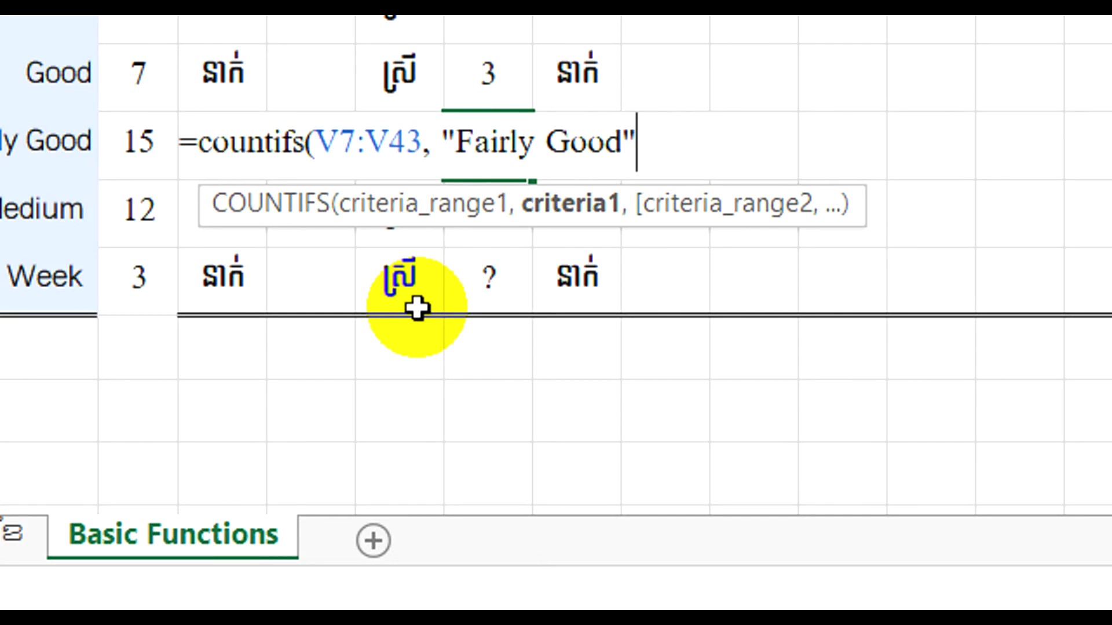
pyautogui.write('",')
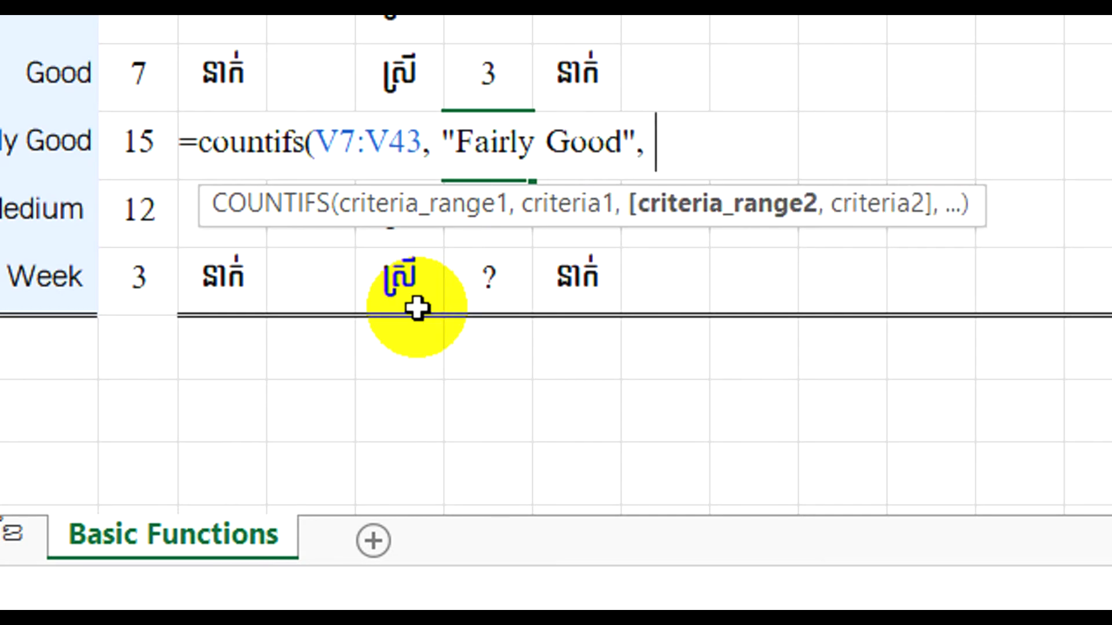
# Complete the COUNTIFS formula in I48 with the Sex column cells E7:E43 as second range and "F" as its criterion.
pyautogui.scroll(10, 650, 67)
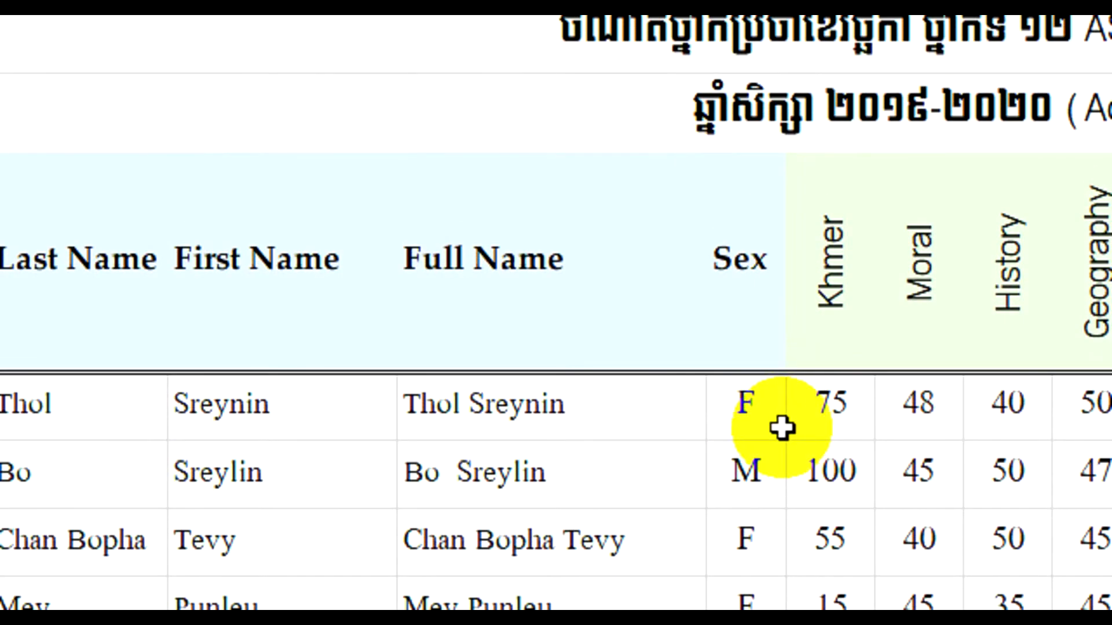
pyautogui.moveTo(781, 429); pyautogui.dragTo(747, 169)
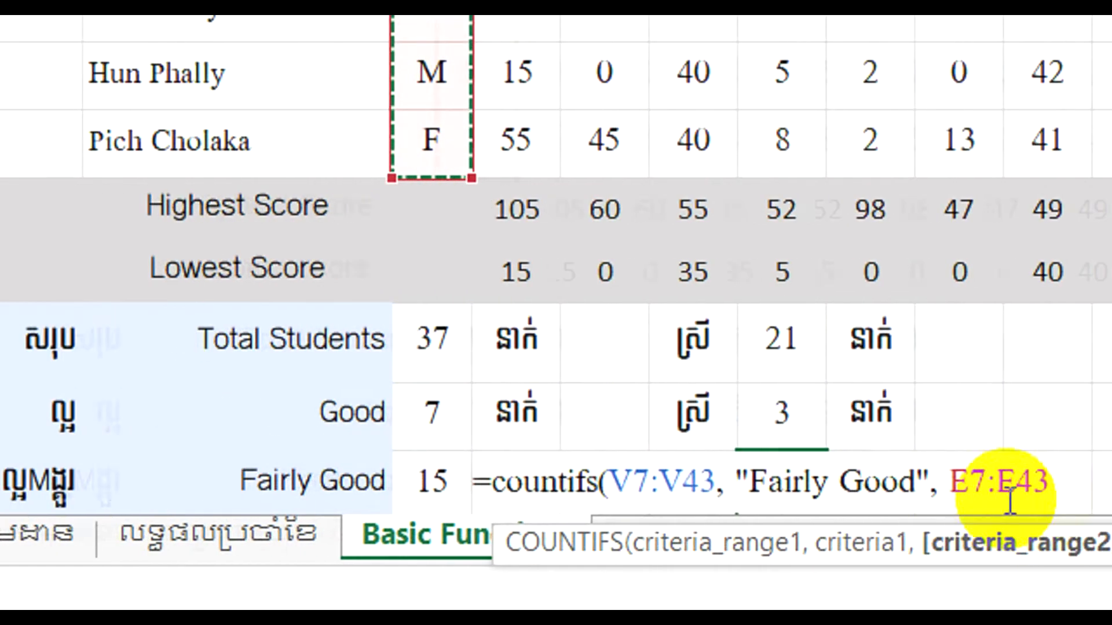
pyautogui.write(',')
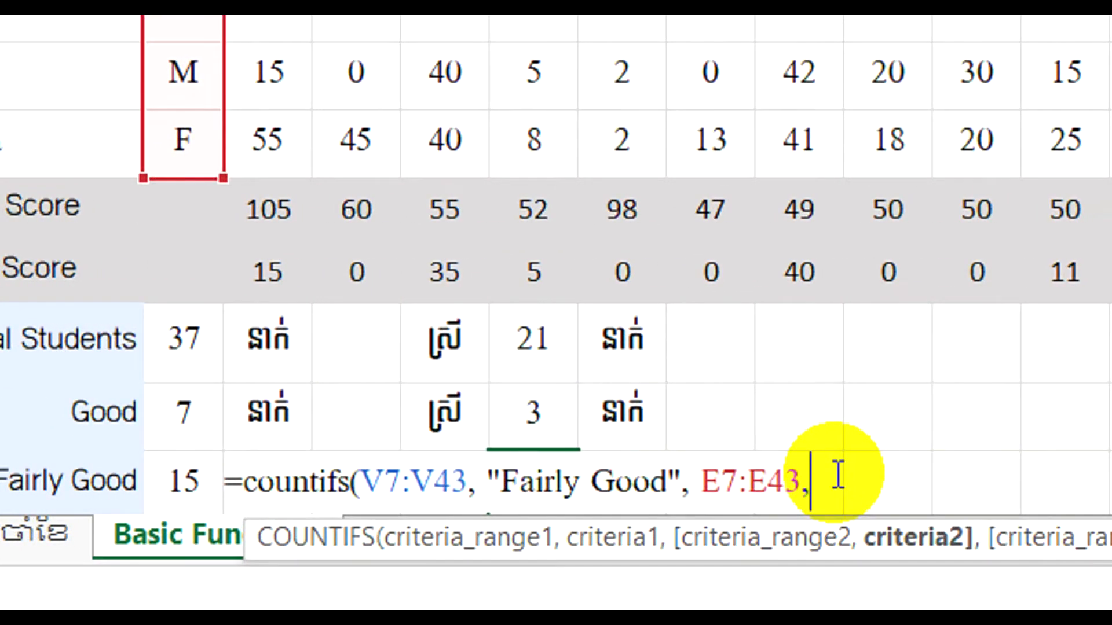
pyautogui.write(' "F')
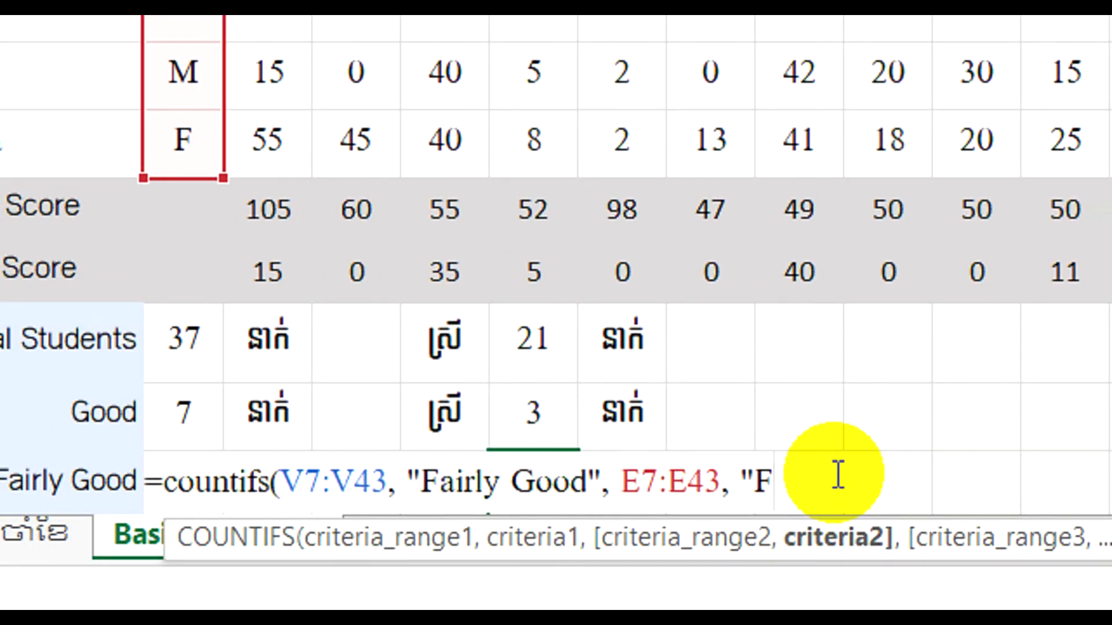
pyautogui.write('")')
pyautogui.press('Return')
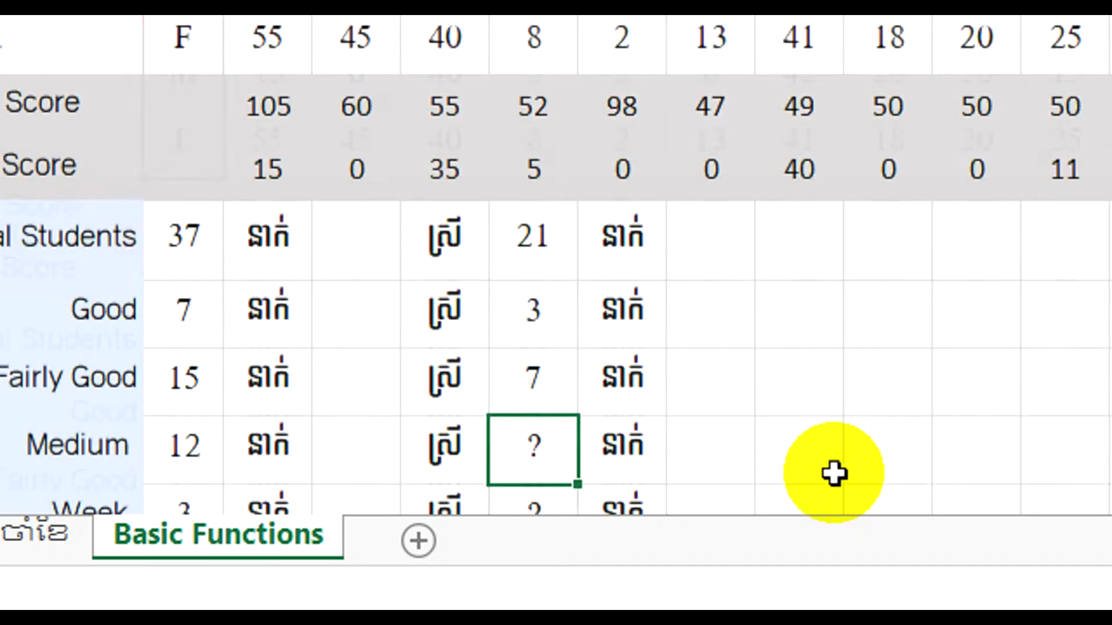
# Begin a COUNTIFS formula in I49, the female count on the Medium row, with Grade cells V7:V43 as first range and "Medium" as criterion.
pyautogui.scroll(-2, 834, 472)
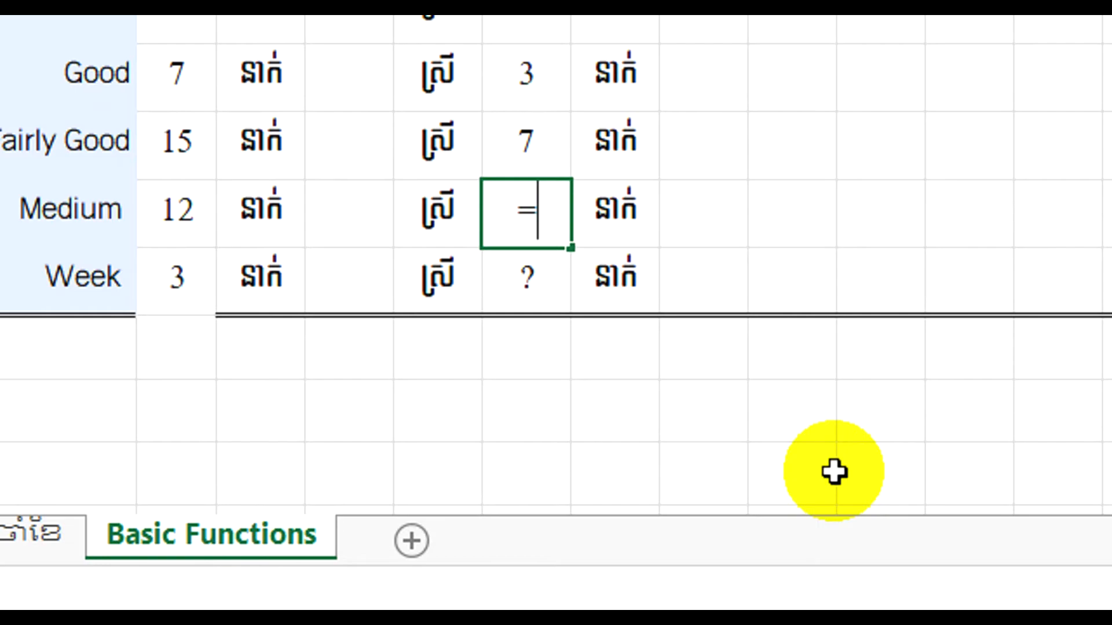
pyautogui.write('=coun')
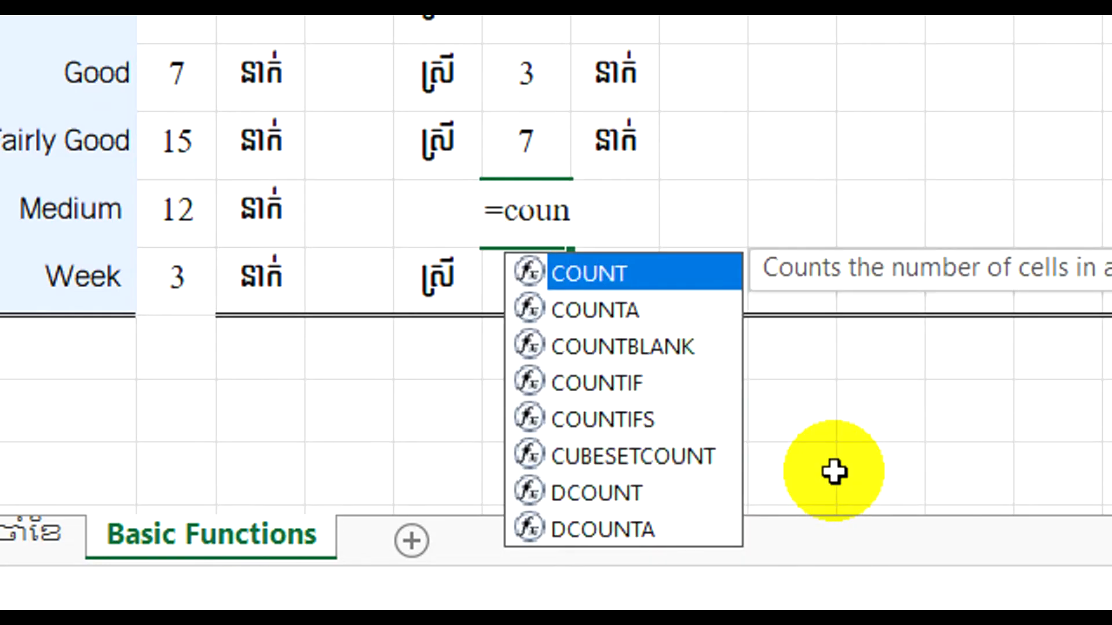
pyautogui.write('tifs(')
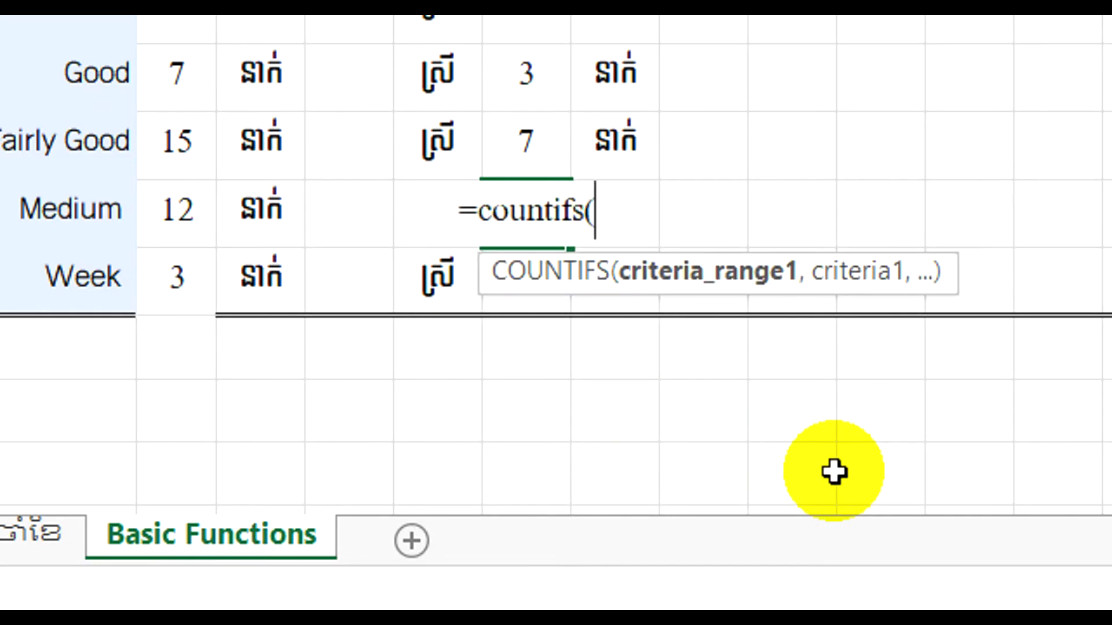
pyautogui.scroll(10, 926, 101)
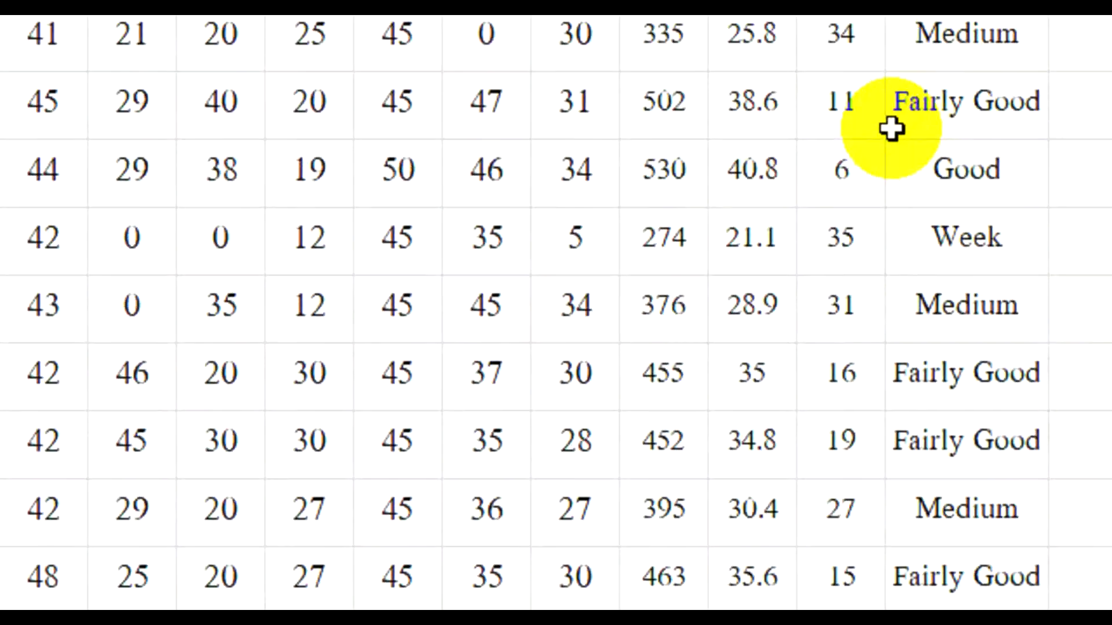
pyautogui.moveTo(849, 301); pyautogui.dragTo(735, 321)
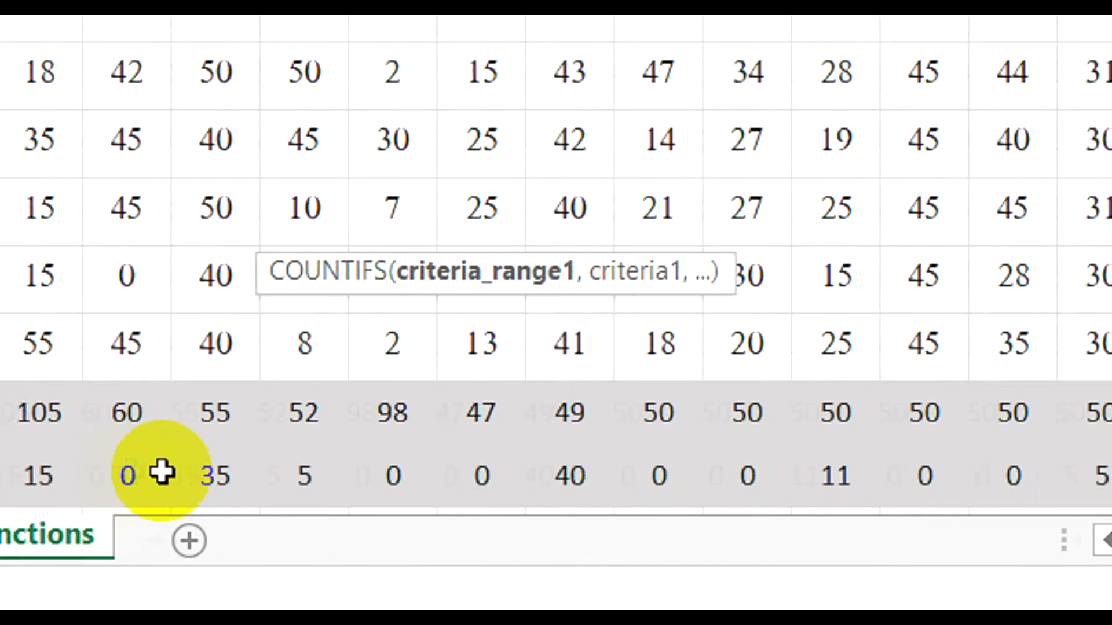
pyautogui.scroll(-2, 238, 452)
pyautogui.write(', ')
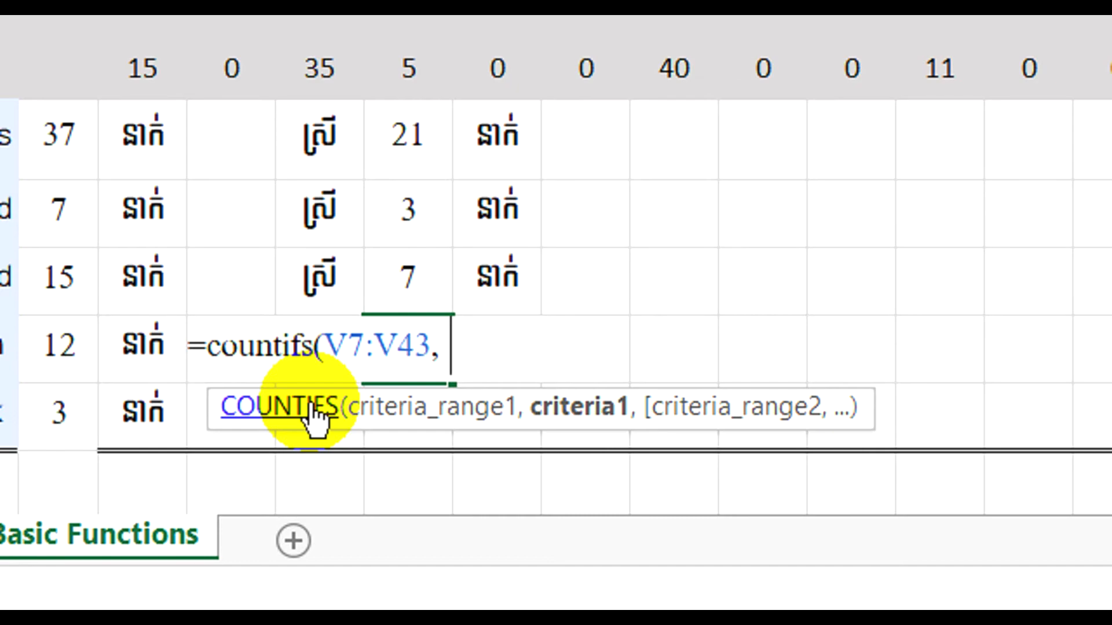
pyautogui.write('"Mediu')
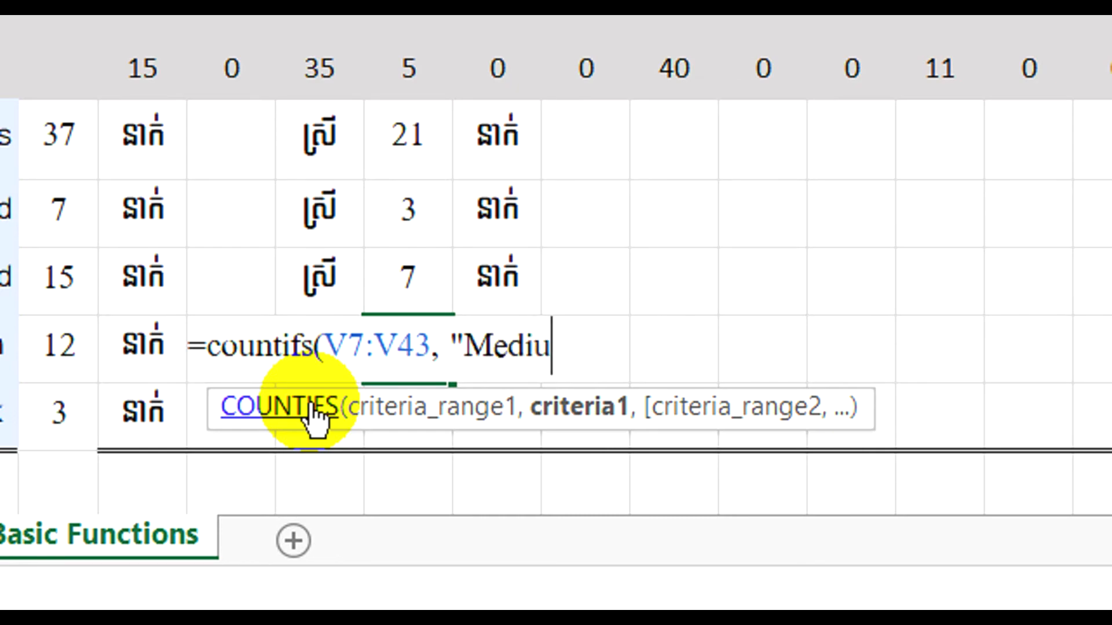
pyautogui.write('m",')
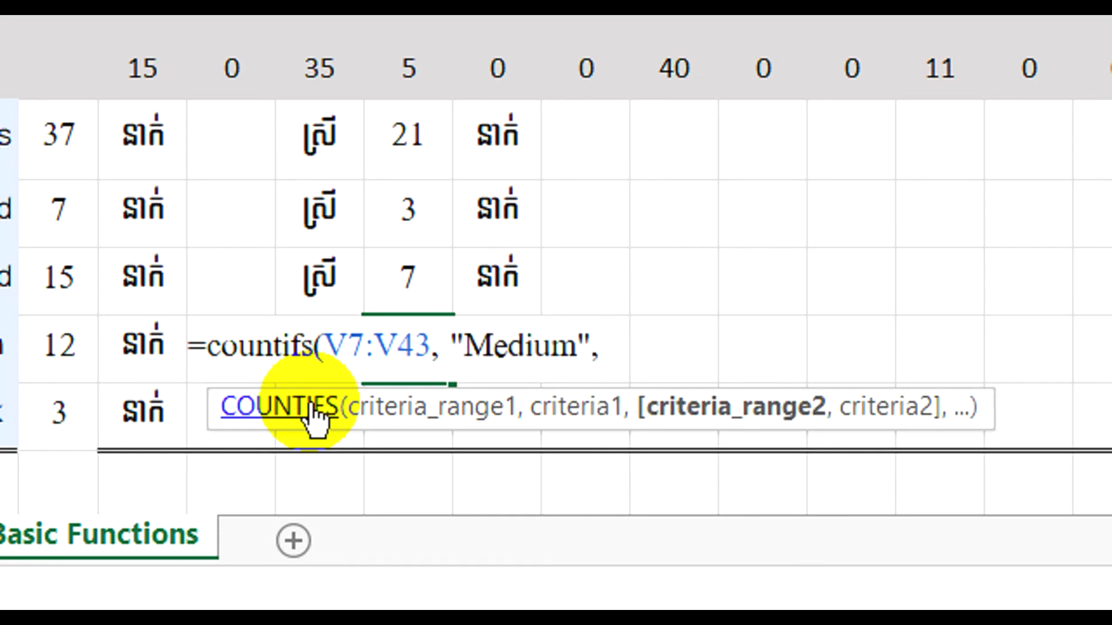
# Complete the COUNTIFS formula in I49 with the Sex column cells E7:E43 as second range and "F" as its criterion.
pyautogui.scroll(10, 271, 107)
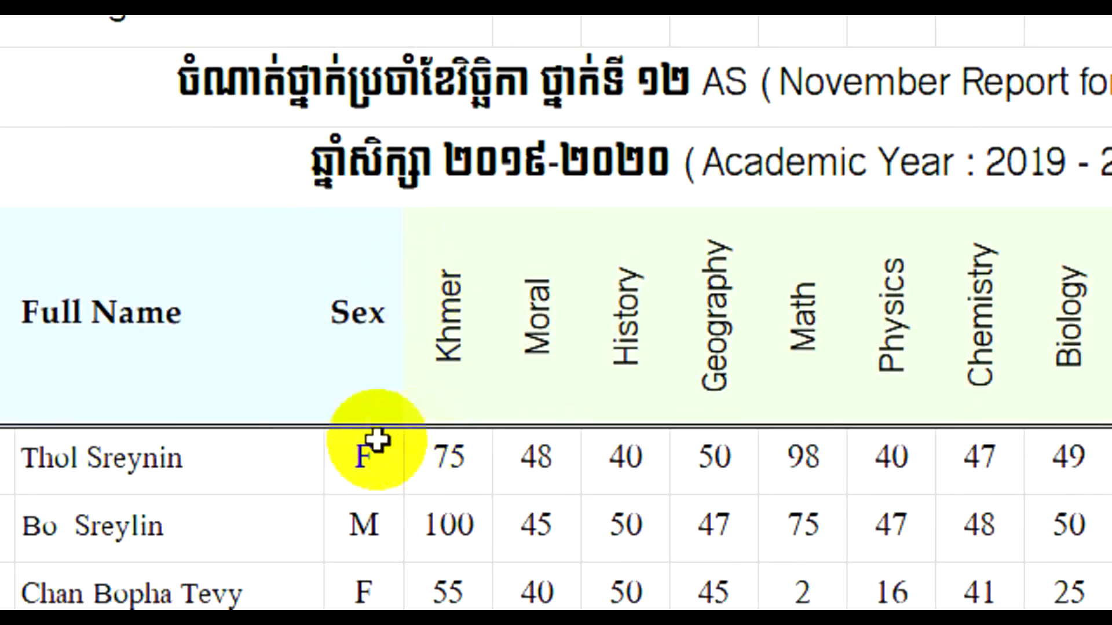
pyautogui.moveTo(377, 442); pyautogui.dragTo(377, 28)
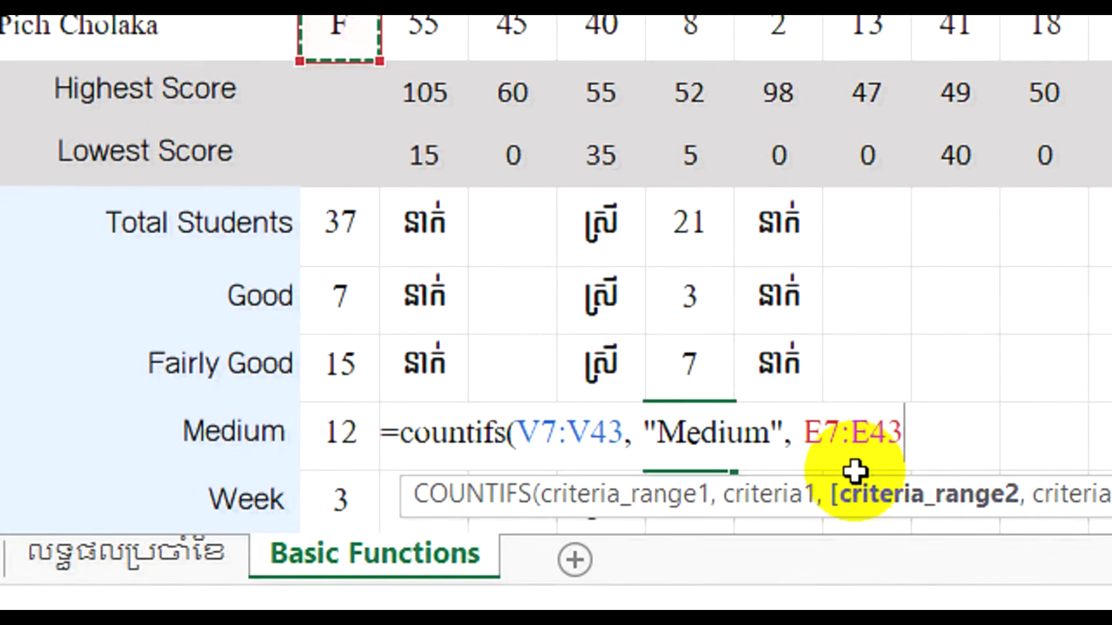
pyautogui.write(', "F')
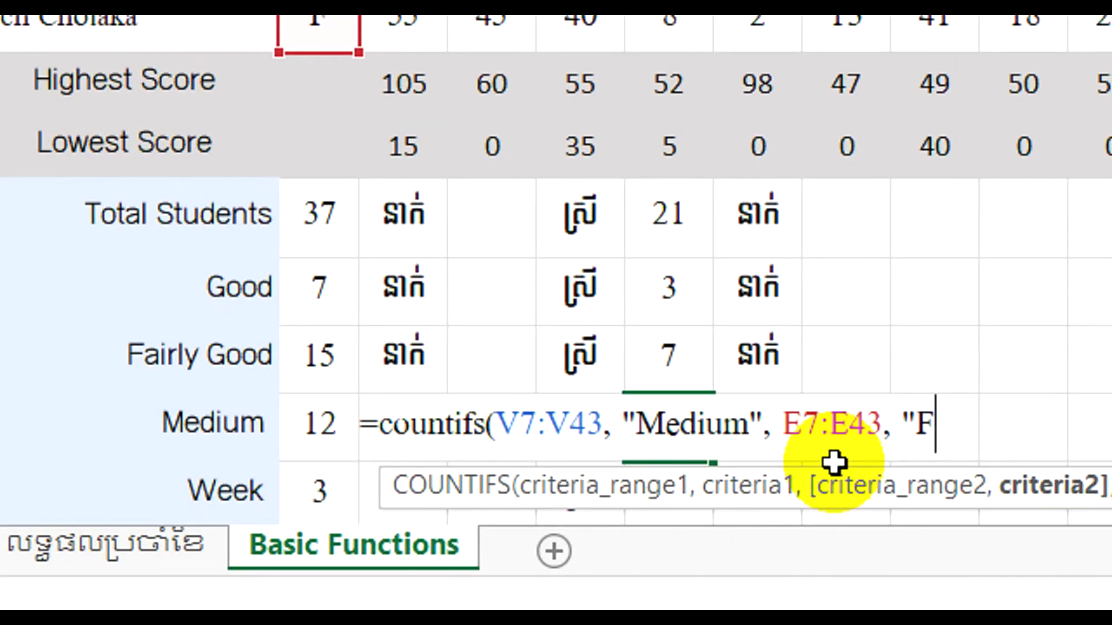
pyautogui.write('")')
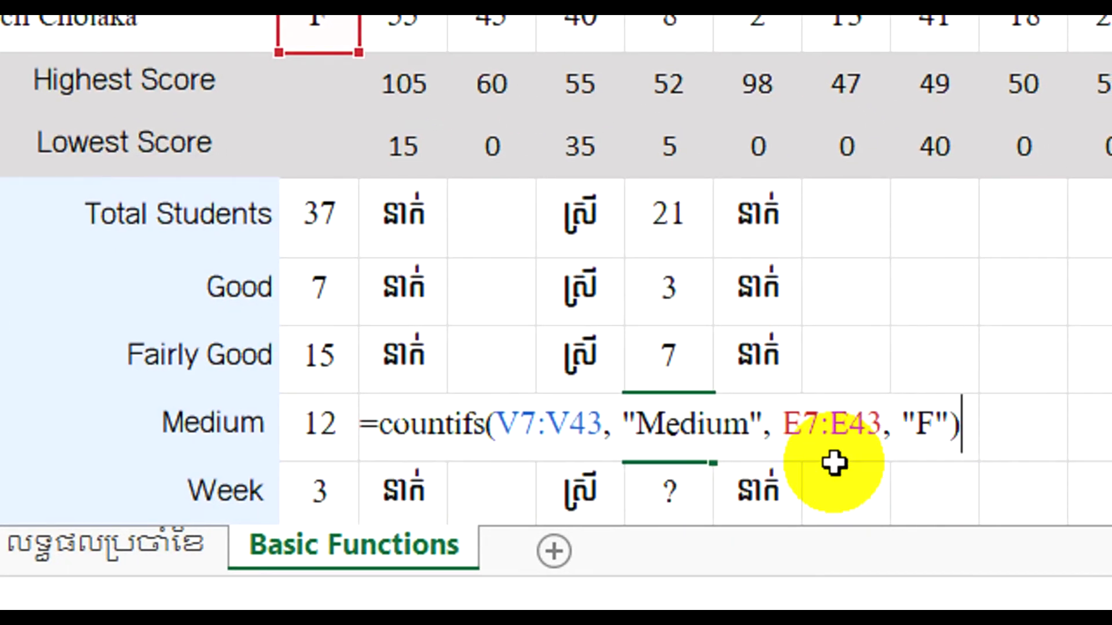
pyautogui.press('Return')
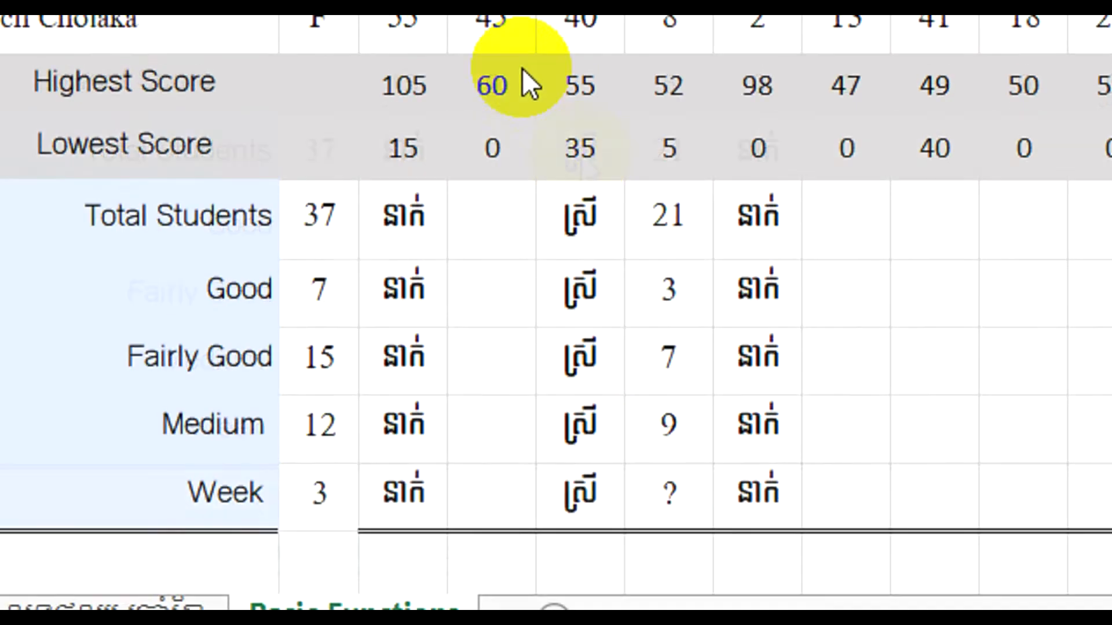